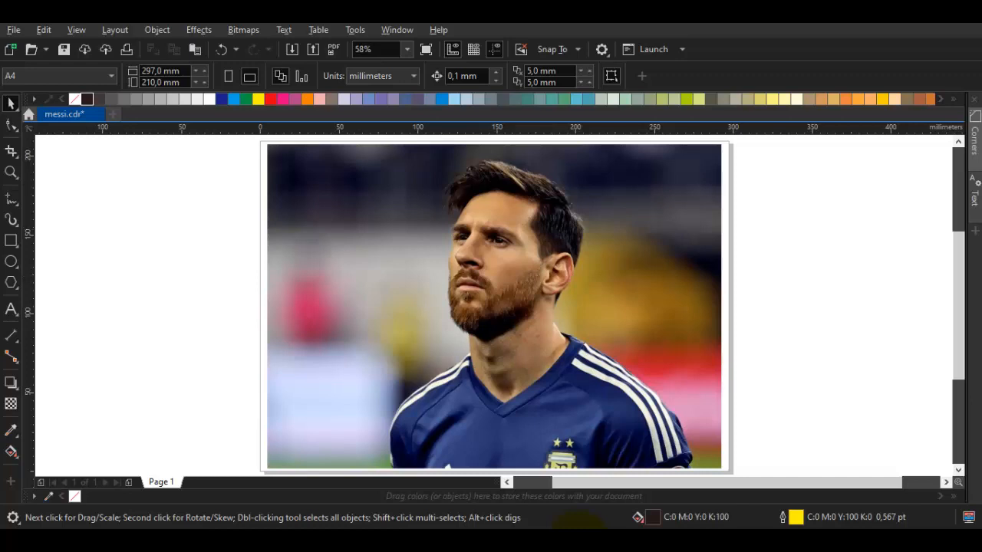
# Step: Set the Pen tool's outline width to Hairline with nothing selected
pyautogui.press('p')
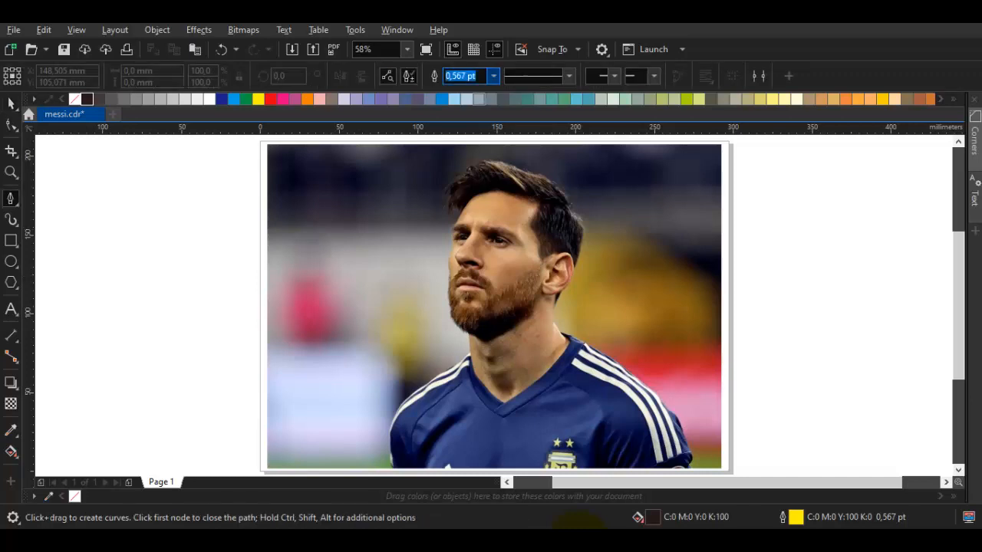
pyautogui.click(493, 76)
pyautogui.click(471, 101)
pyautogui.click(11, 104)
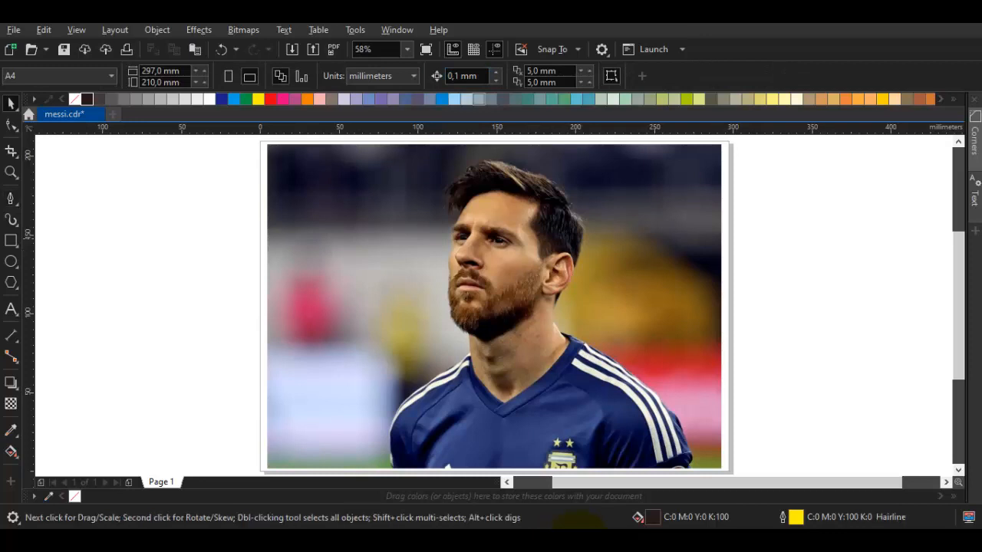
# Step: Trace the nose bridge with the Pen tool as a thin closed sliver about 9 by 14 mm, starting beside the inner eye corner
pyautogui.scroll(4, 483, 264)
pyautogui.scroll(4, 402, 209)
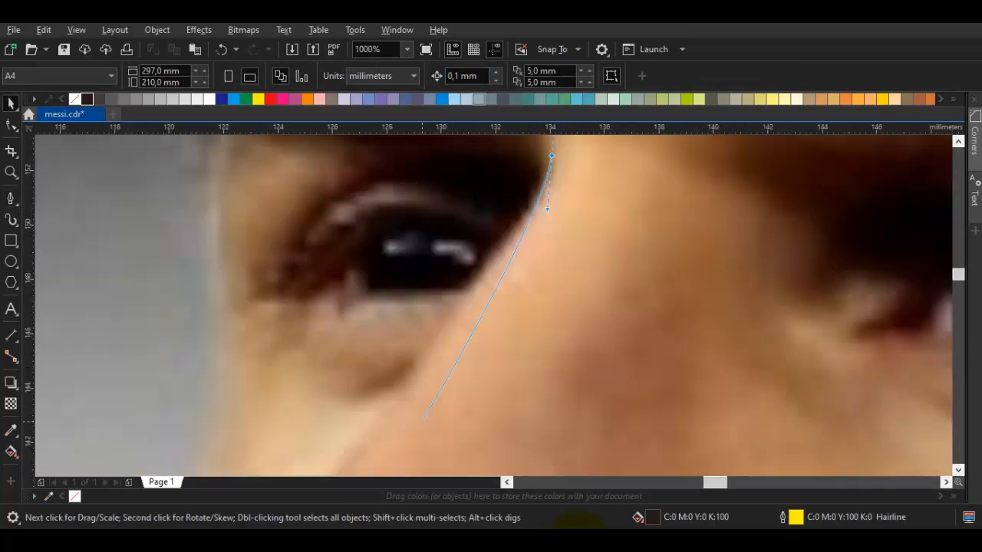
pyautogui.moveTo(353, 470); pyautogui.dragTo(436, 376)
pyautogui.scroll(-1, 412, 426)
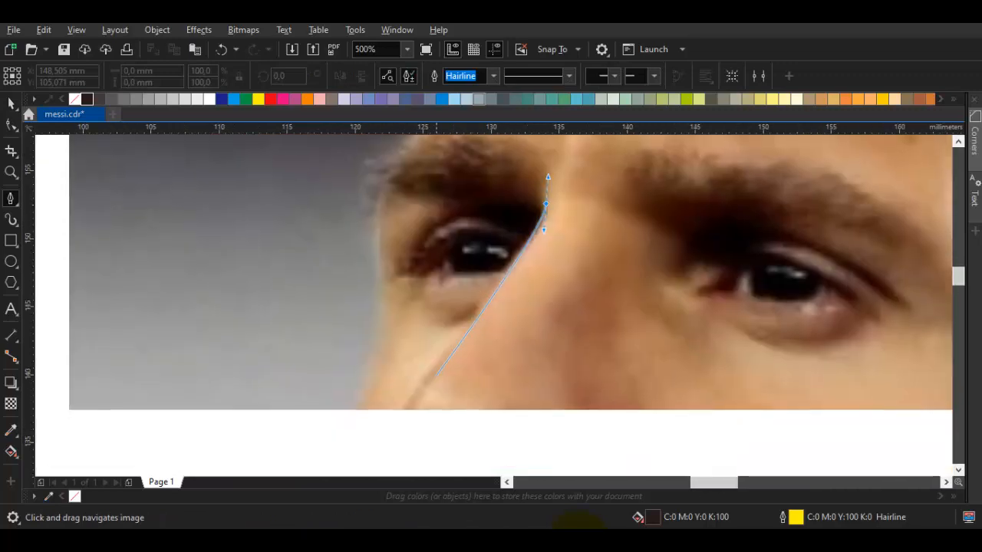
pyautogui.doubleClick(547, 201)
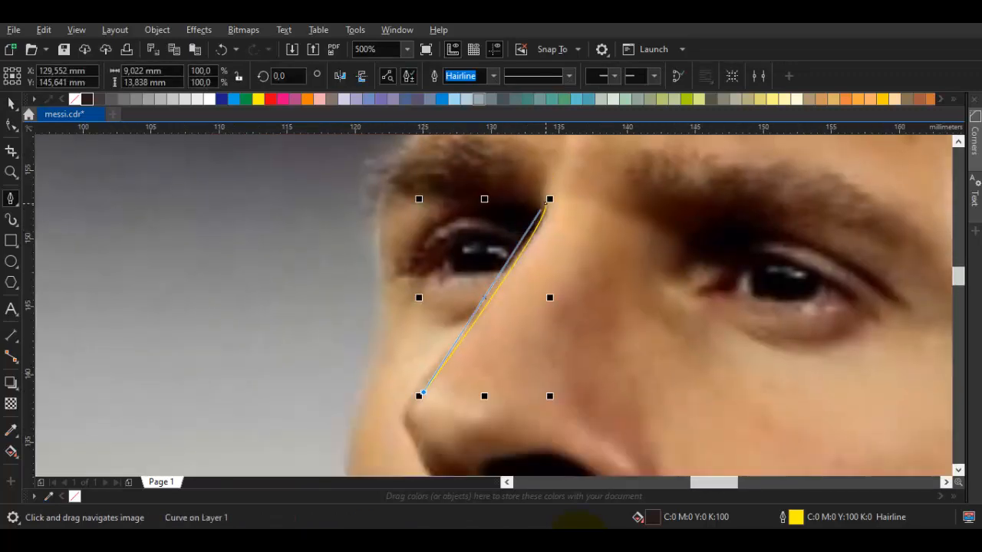
# Step: Trace the upper lash line of the far eye as a closed curved band about 8.3 mm wide, ending at the nose bridge
pyautogui.scroll(1, 533, 219)
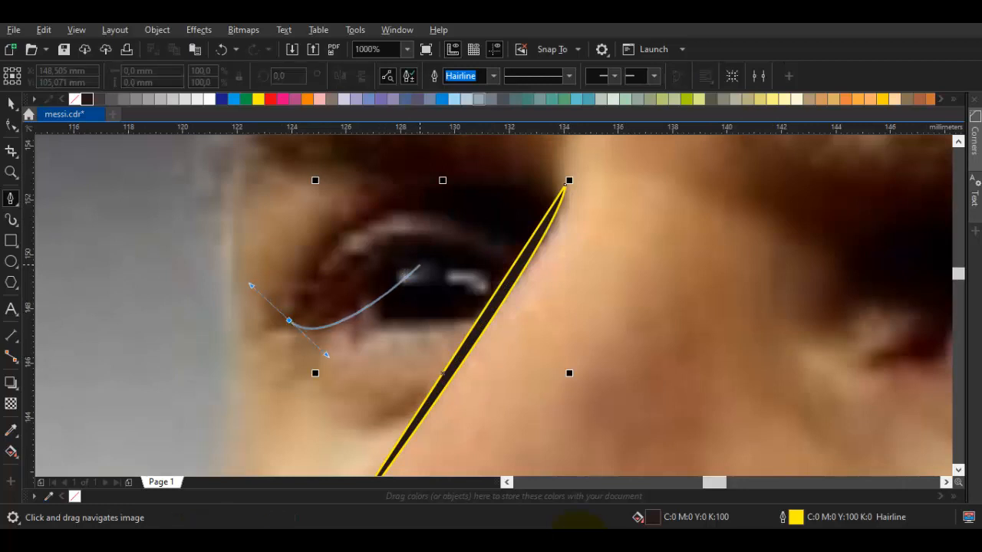
pyautogui.moveTo(424, 263)
pyautogui.mouseDown()
pyautogui.moveTo(488, 254)
pyautogui.moveTo(427, 251)
pyautogui.mouseUp()
pyautogui.click(499, 285)
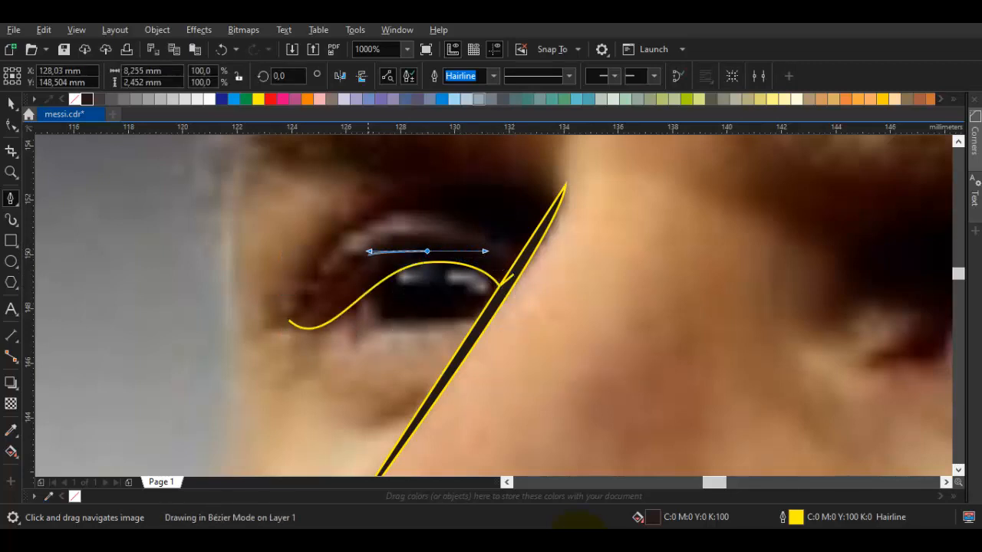
pyautogui.moveTo(289, 320); pyautogui.dragTo(323, 333)
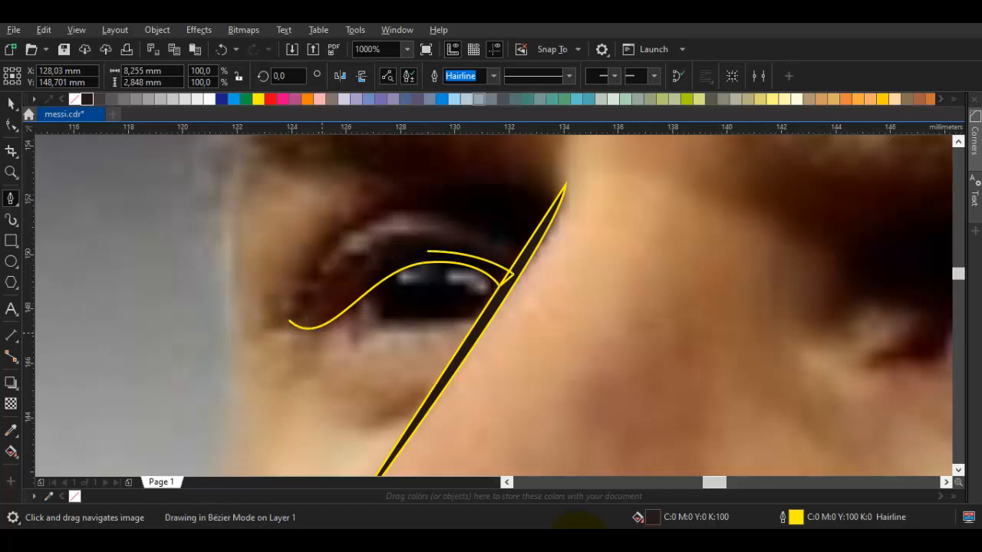
pyautogui.press('space')
# Step: Reshape the upper lash band by raising its top edge, widening its curve and lowering the end at the nose bridge
pyautogui.scroll(2, 428, 253)
pyautogui.press('F10')
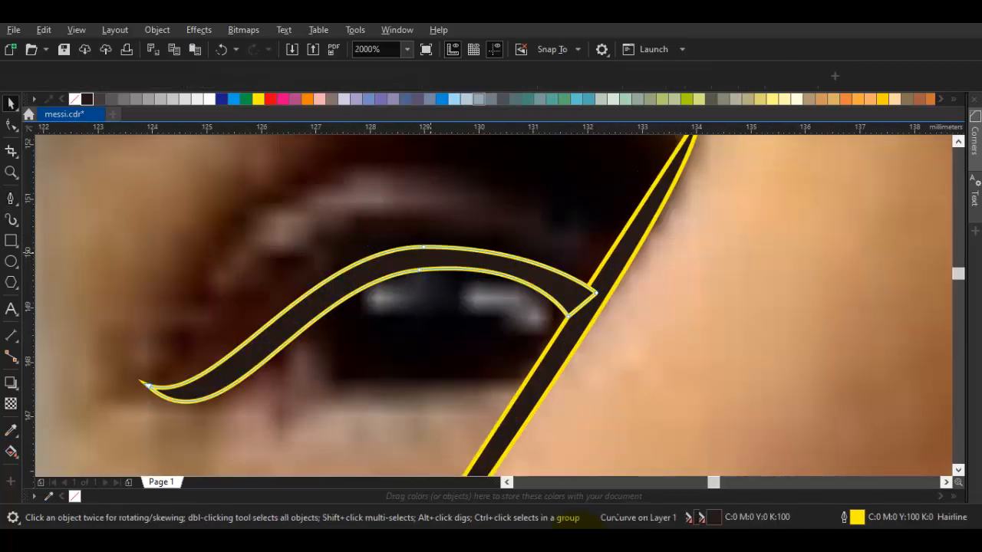
pyautogui.moveTo(424, 247); pyautogui.dragTo(423, 234)
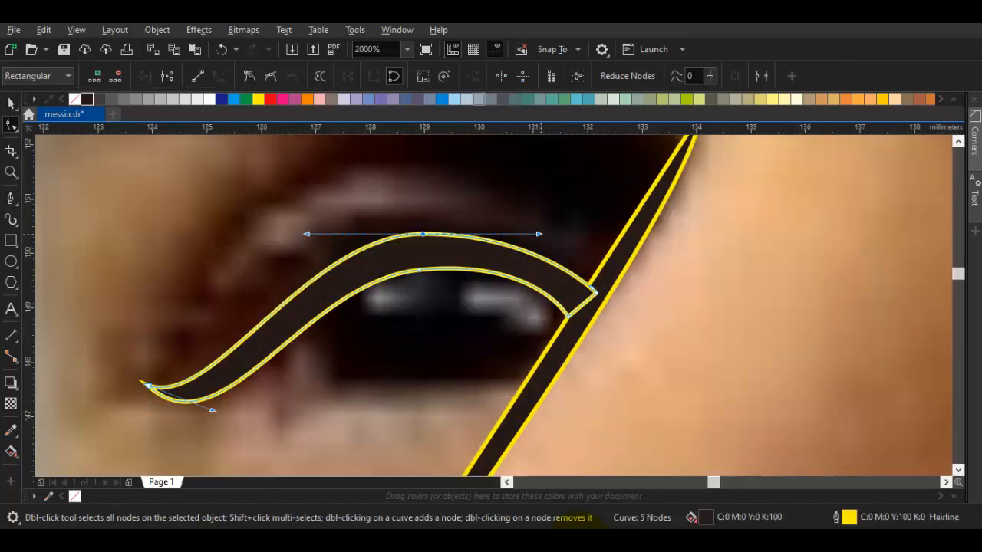
pyautogui.moveTo(540, 234); pyautogui.dragTo(575, 234)
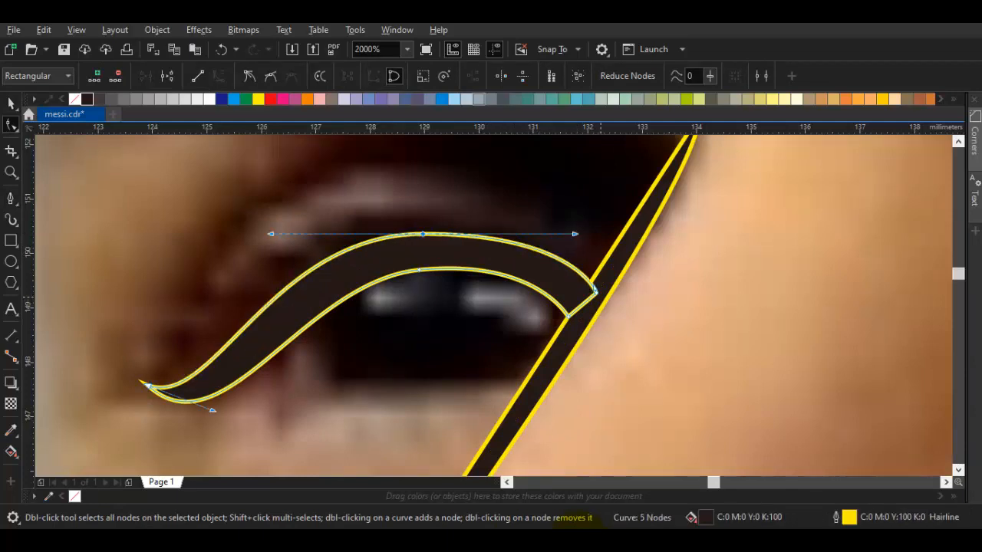
pyautogui.moveTo(596, 292); pyautogui.dragTo(570, 329)
pyautogui.click(567, 316)
# Step: Draw a thin tapered lower-lid shape about 3.1 mm wide from the outer eye corner to beneath the iris
pyautogui.press('p')
pyautogui.moveTo(249, 354); pyautogui.dragTo(310, 390)
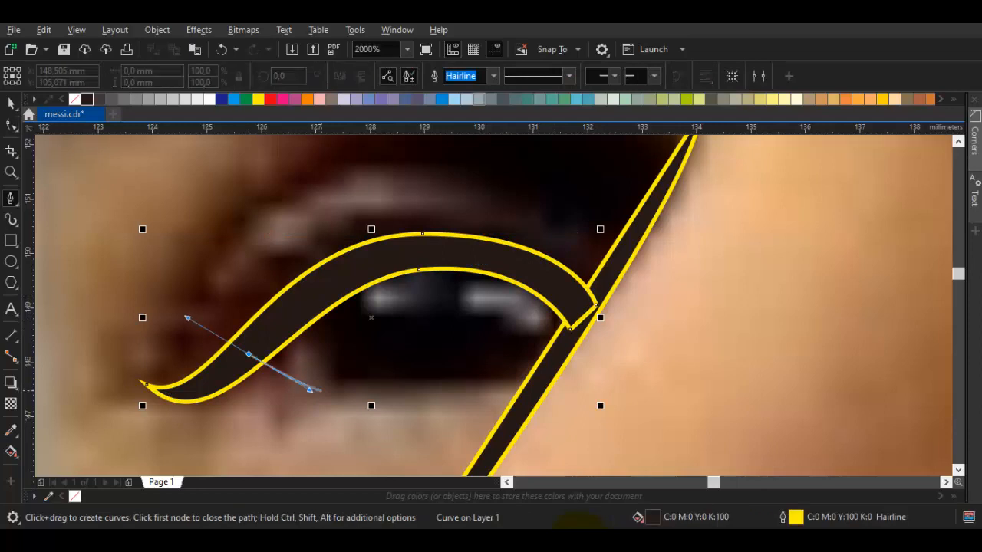
pyautogui.click(409, 385)
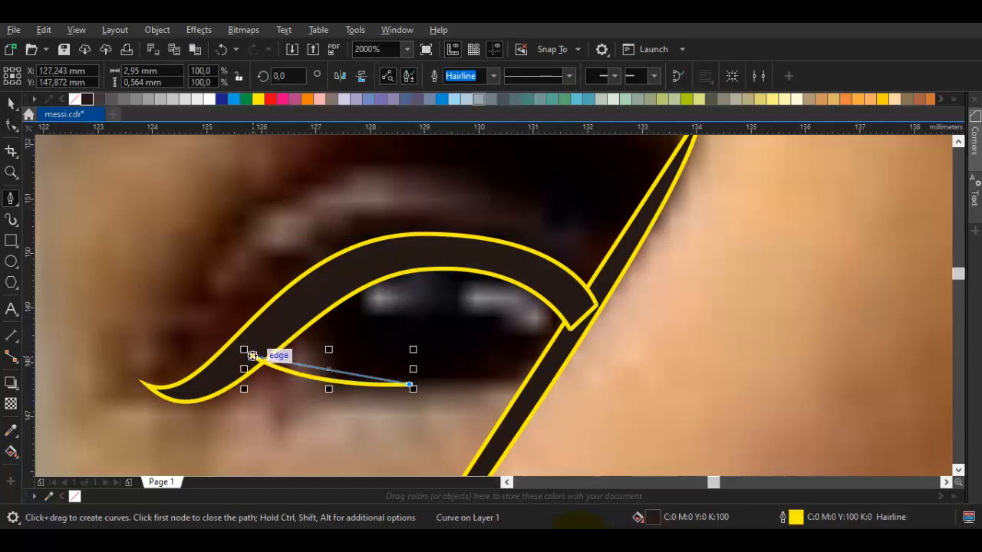
pyautogui.moveTo(252, 371); pyautogui.dragTo(205, 391)
# Step: Reshape the outer lower-lid sliver by shifting its corner node up towards the iris and adjusting the lower edge's curve
pyautogui.scroll(1, 255, 353)
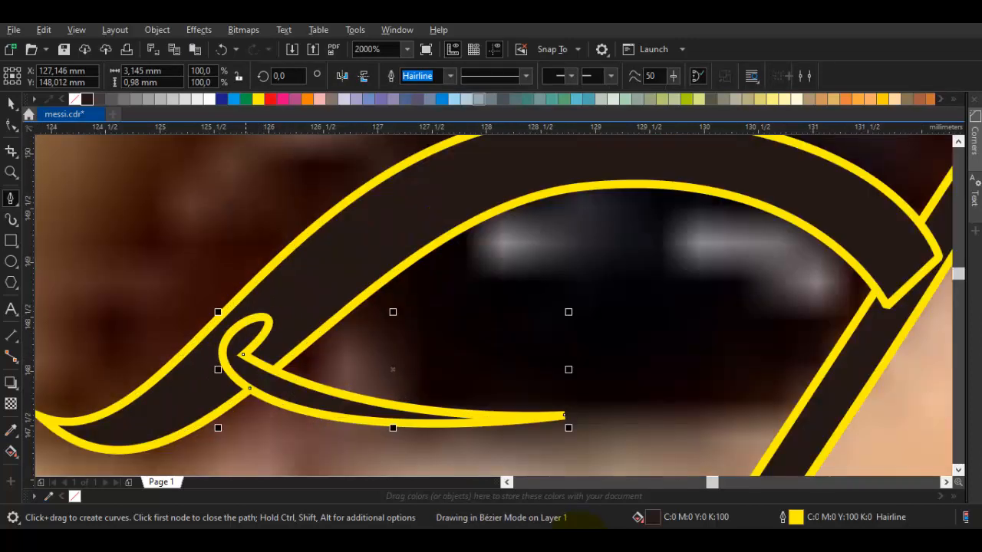
pyautogui.press('F10')
pyautogui.moveTo(241, 354); pyautogui.dragTo(263, 335)
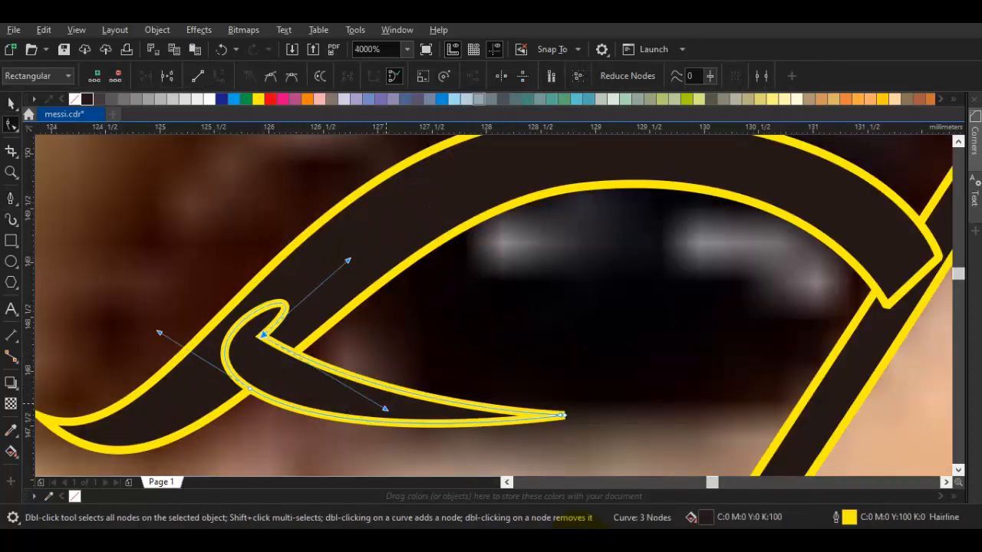
pyautogui.moveTo(386, 412); pyautogui.dragTo(388, 418)
pyautogui.press('space')
# Step: Draw a second tapered lower-lid sliver about 2.2 by 0.6 mm from beneath the iris to the nose bridge
pyautogui.moveTo(630, 411); pyautogui.dragTo(358, 416)
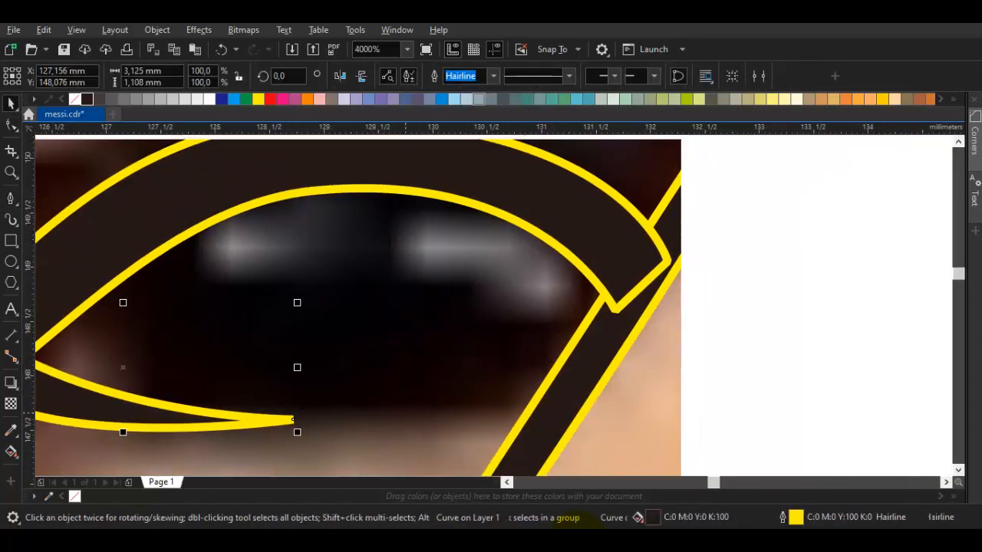
pyautogui.press('space')
pyautogui.moveTo(472, 415); pyautogui.dragTo(519, 412)
pyautogui.click(597, 362)
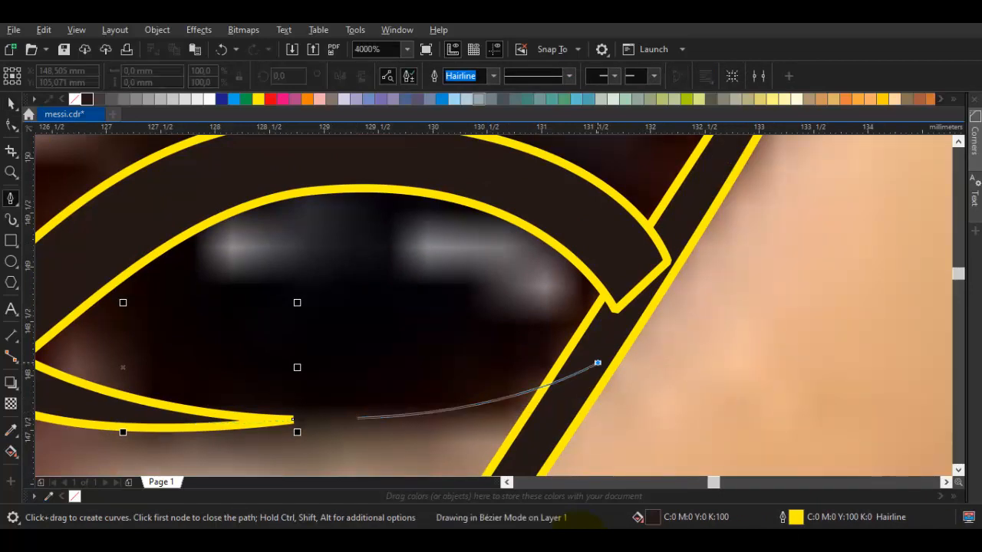
pyautogui.moveTo(357, 418); pyautogui.dragTo(618, 449)
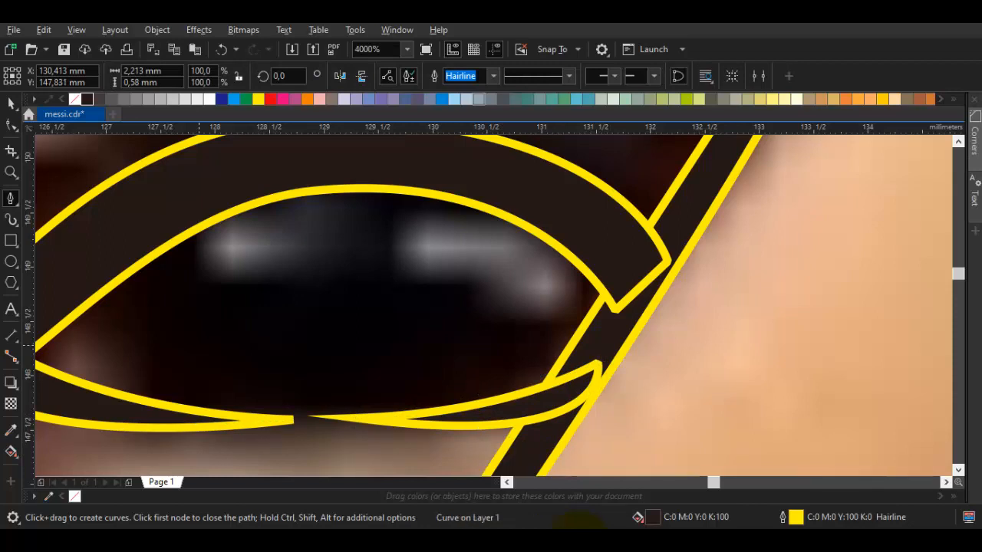
# Step: Trace the iris as a closed curved shape about 4.2 by 2.4 mm between the upper lash band and the lower-lid slivers
pyautogui.press('space')
pyautogui.moveTo(199, 345); pyautogui.dragTo(311, 346)
pyautogui.press('space')
pyautogui.moveTo(283, 421); pyautogui.dragTo(208, 420)
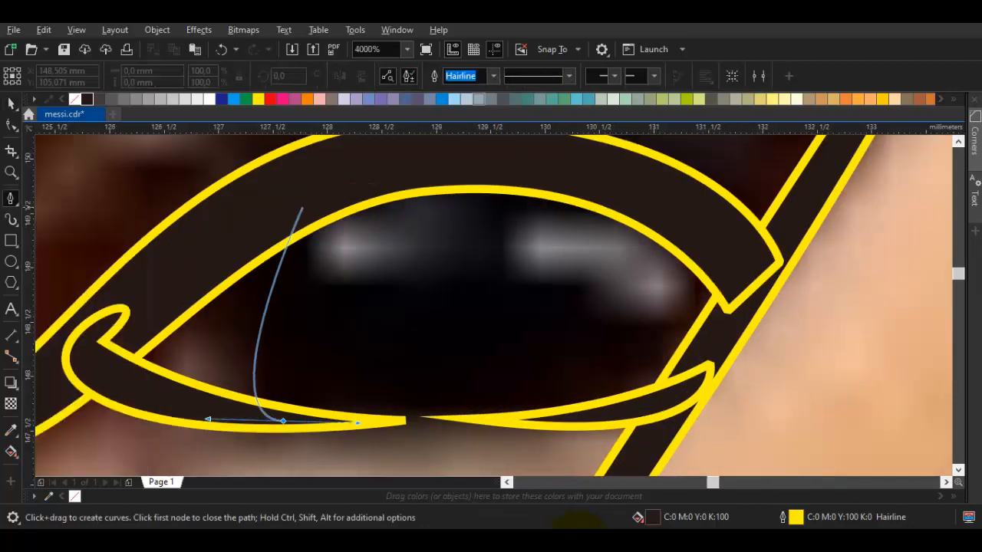
pyautogui.click(262, 196)
pyautogui.moveTo(621, 186); pyautogui.dragTo(752, 227)
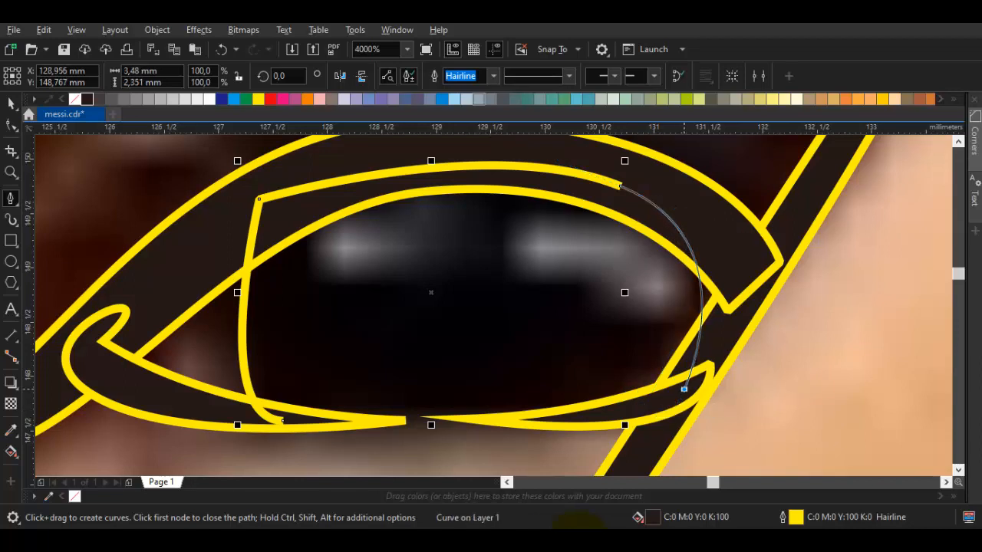
pyautogui.click(684, 389)
pyautogui.moveTo(284, 421); pyautogui.dragTo(529, 422)
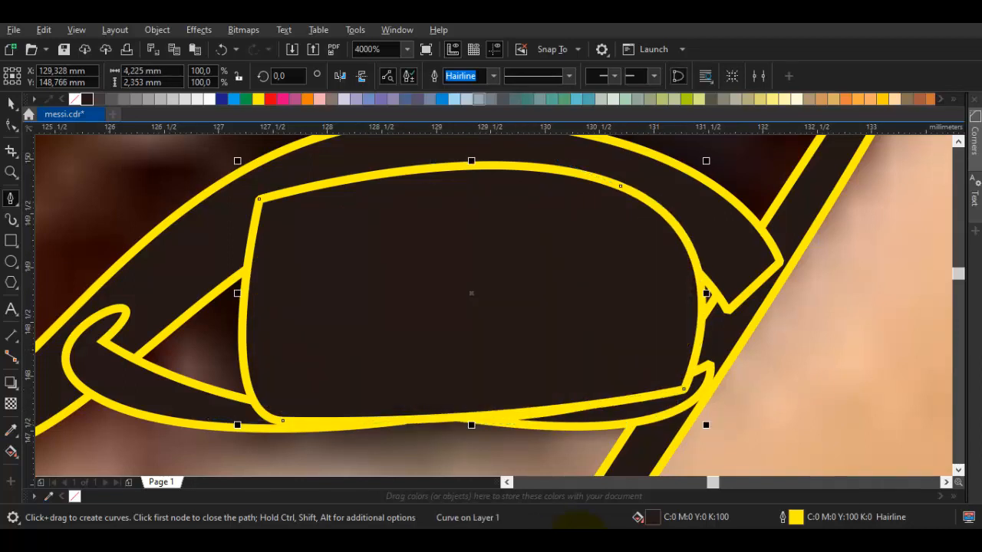
pyautogui.press('space')
pyautogui.press('Escape')
# Step: Draw a highlight circle about 0.7 mm across inside the iris, fill it white and shift it slightly towards the iris centre
pyautogui.press('F7')
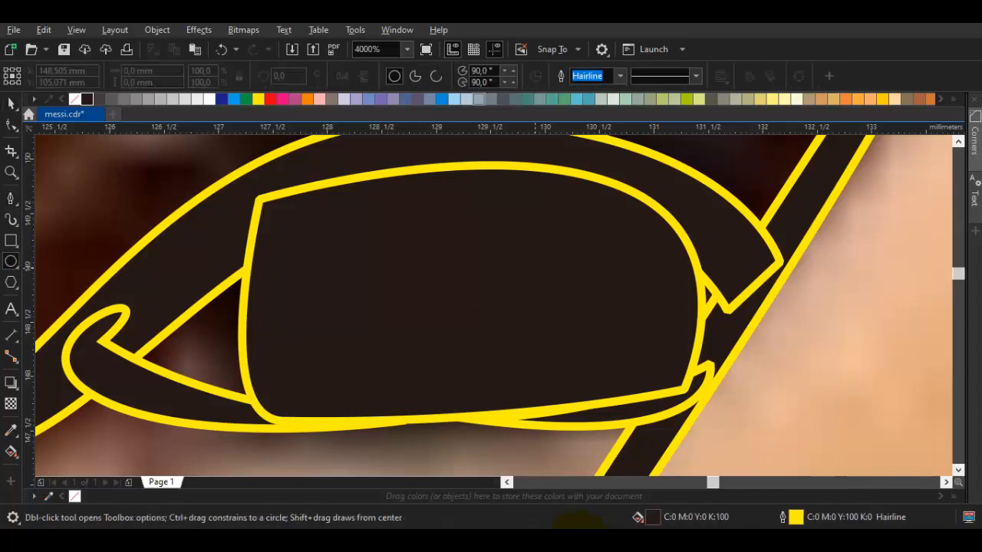
pyautogui.moveTo(577, 315); pyautogui.dragTo(571, 309)
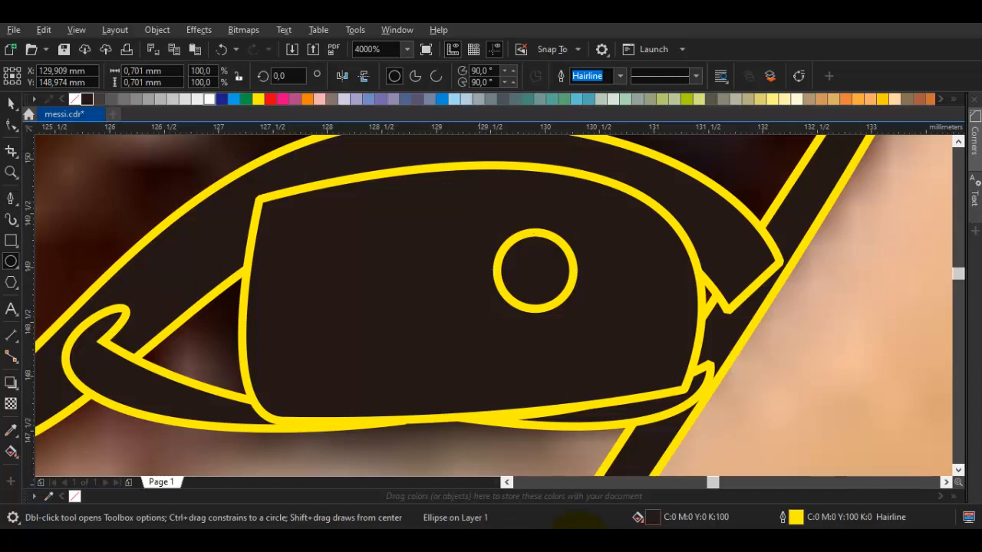
pyautogui.click(210, 99)
pyautogui.press('space')
pyautogui.press('Escape')
pyautogui.moveTo(552, 281); pyautogui.dragTo(537, 285)
pyautogui.scroll(-3, 537, 285)
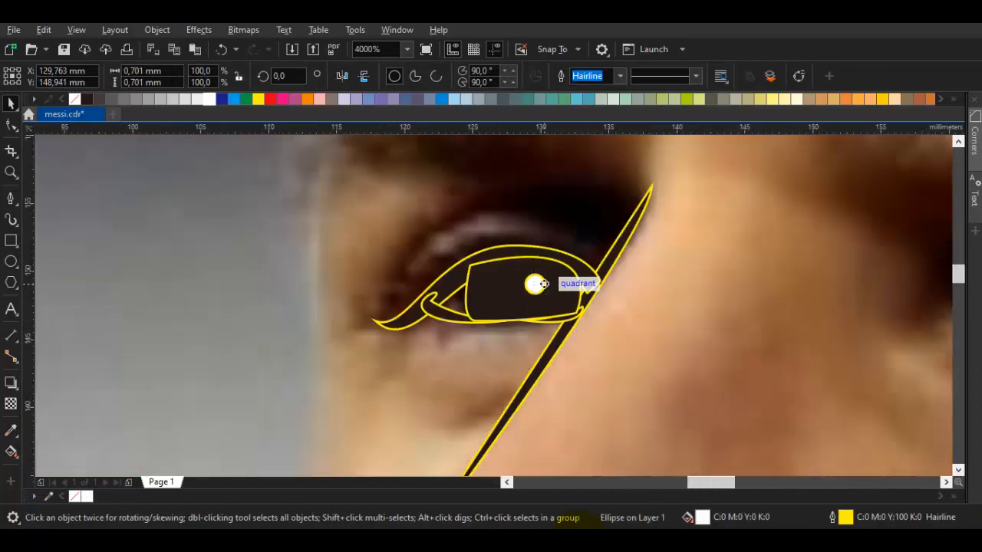
pyautogui.press('Escape')
pyautogui.scroll(-3, 544, 284)
pyautogui.moveTo(611, 287); pyautogui.dragTo(603, 322)
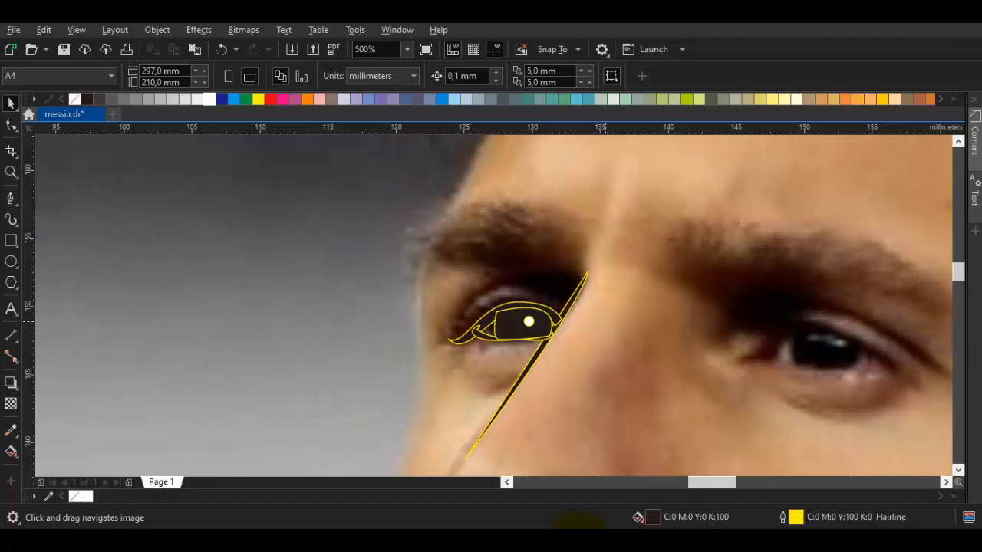
pyautogui.scroll(-1, 618, 280)
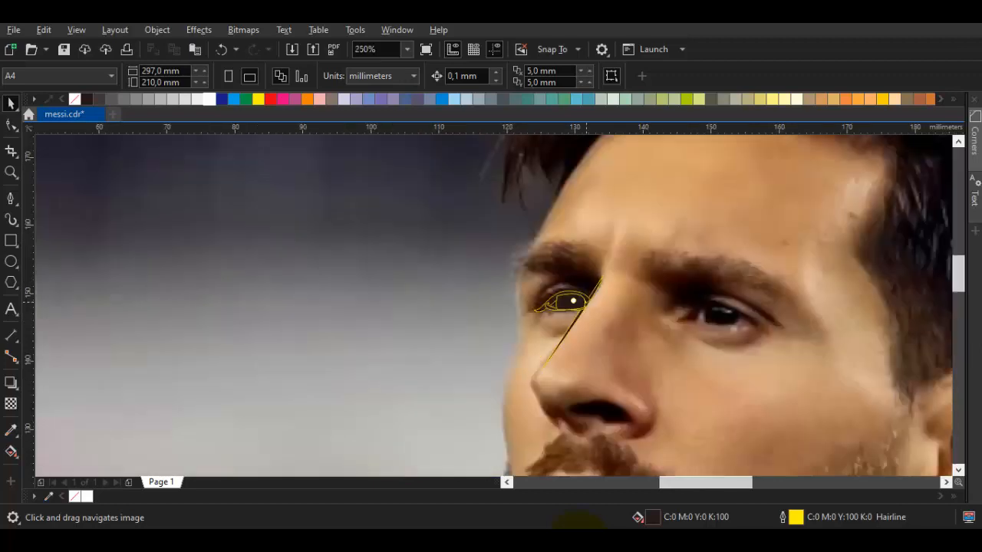
pyautogui.scroll(1, 584, 292)
pyautogui.press('F7')
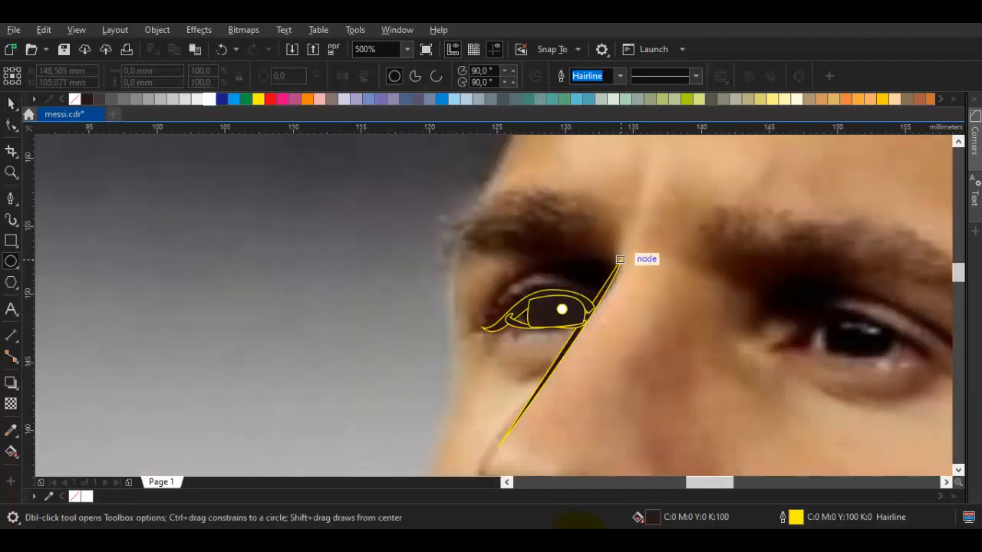
# Step: Trace the eyebrow above the finished eye with the Pen tool as a closed curved shape about 12.4 by 5 mm
pyautogui.press('F5')
pyautogui.scroll(1, 620, 259)
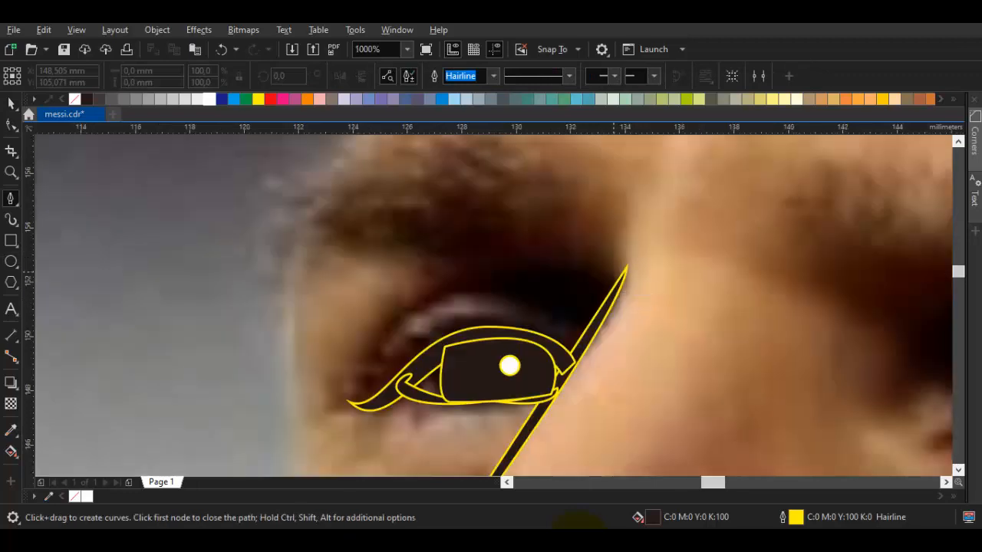
pyautogui.moveTo(611, 169); pyautogui.dragTo(626, 224)
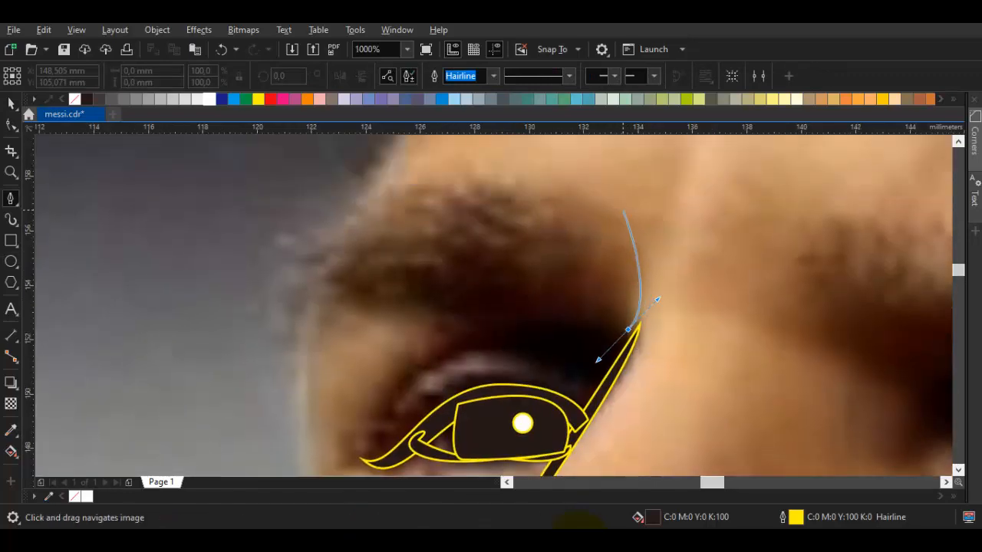
pyautogui.moveTo(431, 200); pyautogui.dragTo(428, 198)
pyautogui.moveTo(558, 199); pyautogui.dragTo(583, 199)
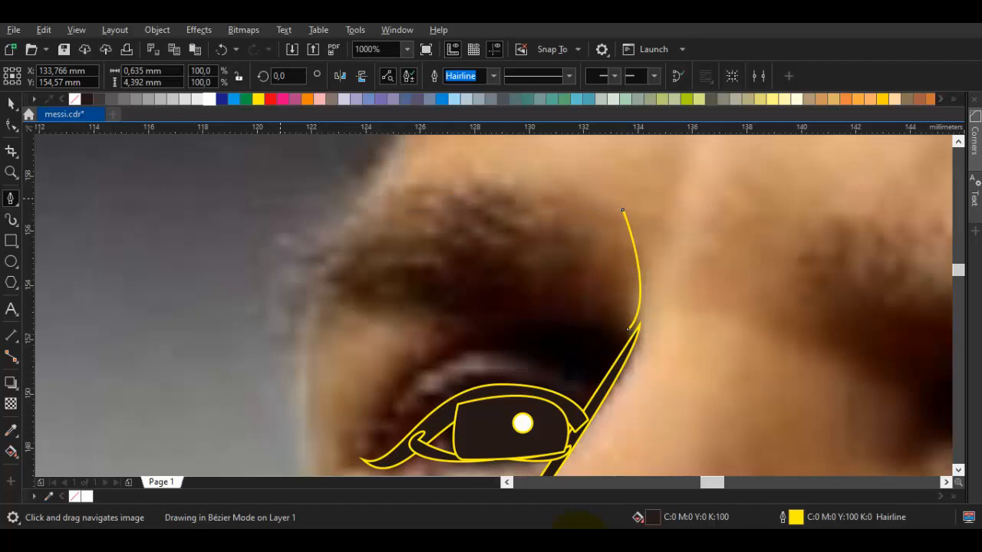
pyautogui.click(304, 333)
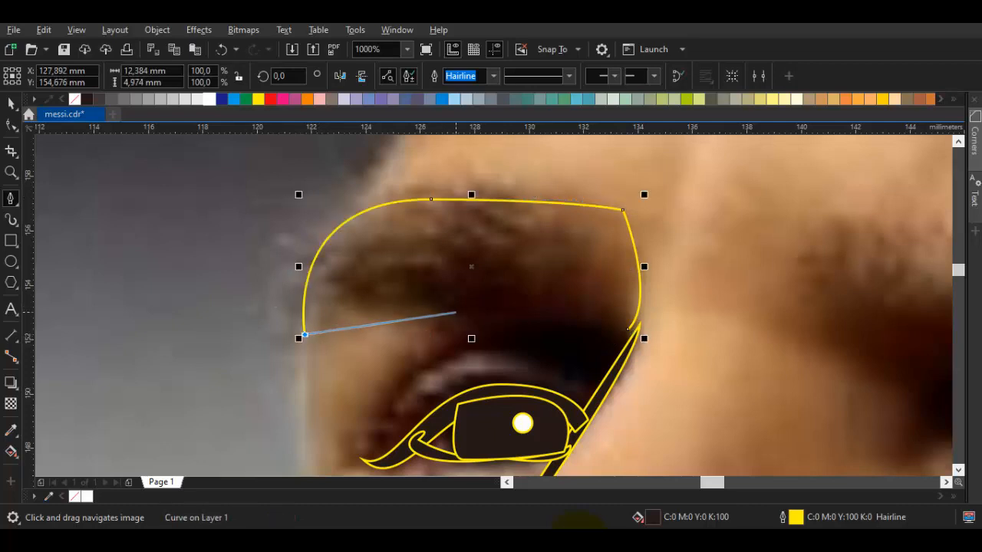
pyautogui.moveTo(460, 313); pyautogui.dragTo(592, 346)
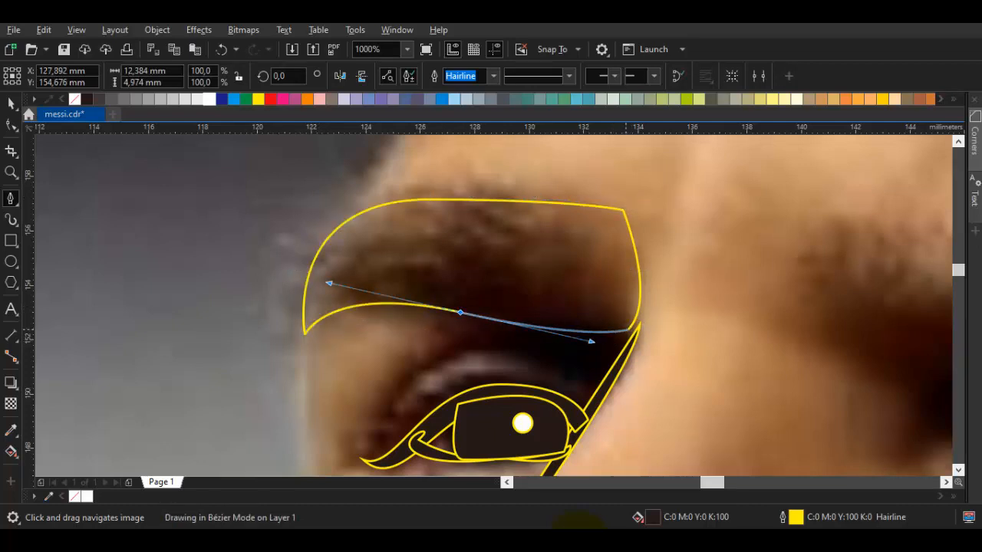
pyautogui.click(629, 330)
# Step: Lower the eyebrow's upper corner node near the nose and raise the middle node of its top edge
pyautogui.press('F10')
pyautogui.moveTo(623, 209); pyautogui.dragTo(622, 222)
pyautogui.moveTo(431, 199); pyautogui.dragTo(444, 194)
# Step: Delete the middle nodes of the eyebrow's top and bottom edges and select all its remaining nodes
pyautogui.doubleClick(444, 194)
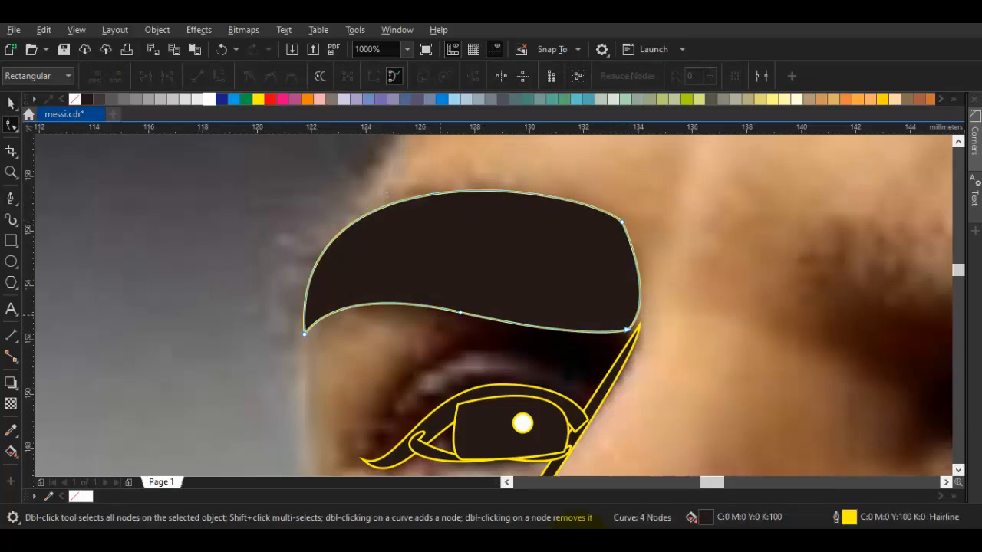
pyautogui.doubleClick(461, 312)
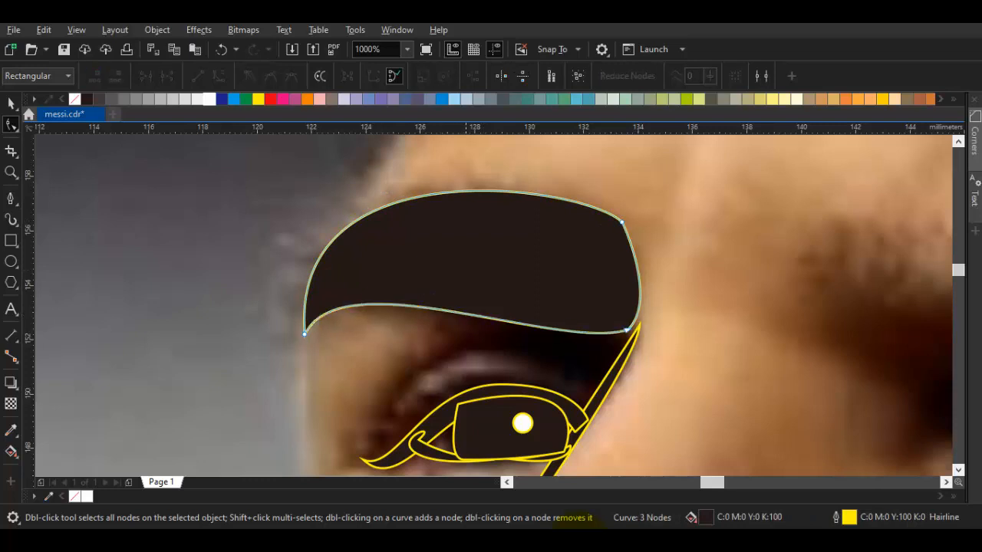
pyautogui.hotkey('ctrl', 'a')
pyautogui.rightClick(473, 223)
pyautogui.click(572, 344)
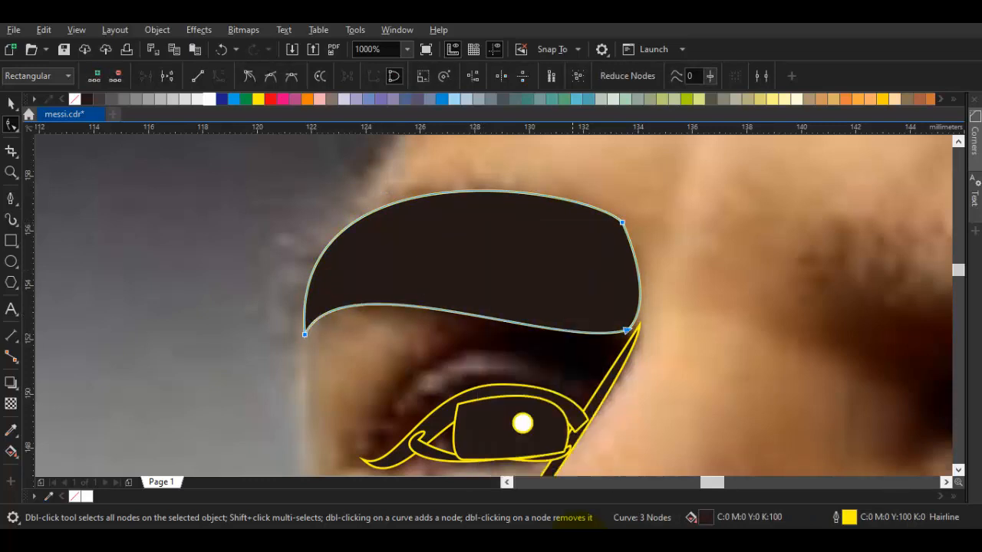
# Step: Adjust the curve handles at the eyebrow's corner nodes to smooth its top and bottom edges
pyautogui.click(622, 223)
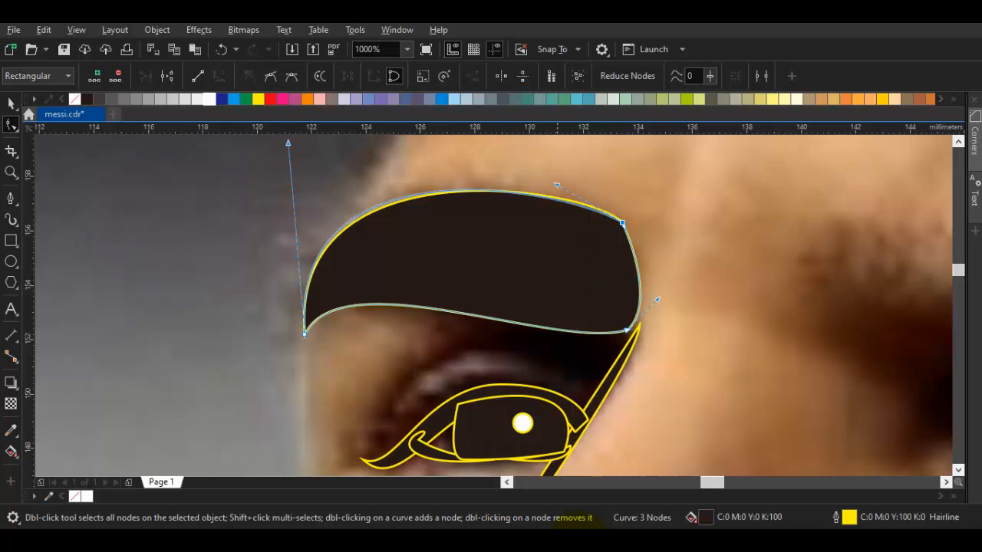
pyautogui.moveTo(586, 186); pyautogui.dragTo(547, 184)
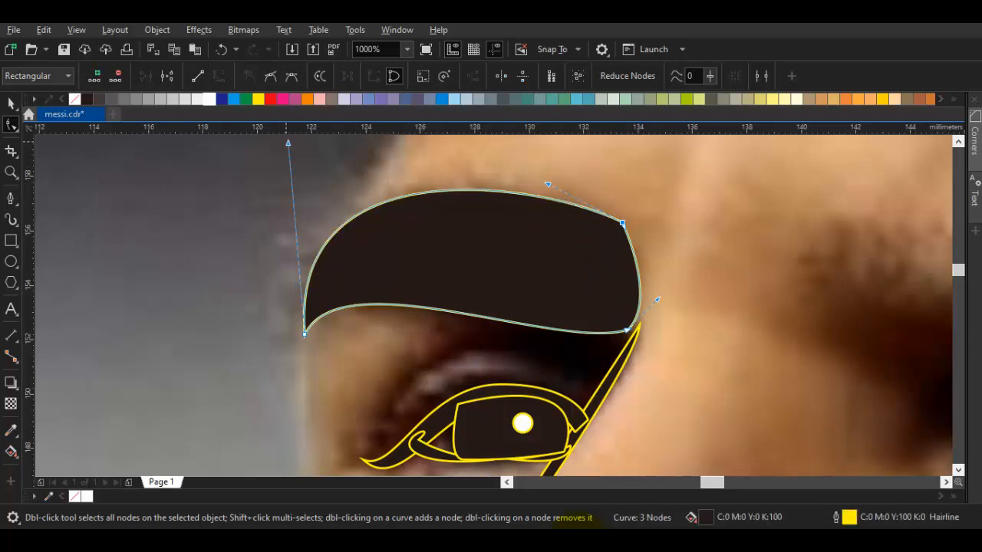
pyautogui.moveTo(288, 143); pyautogui.dragTo(299, 151)
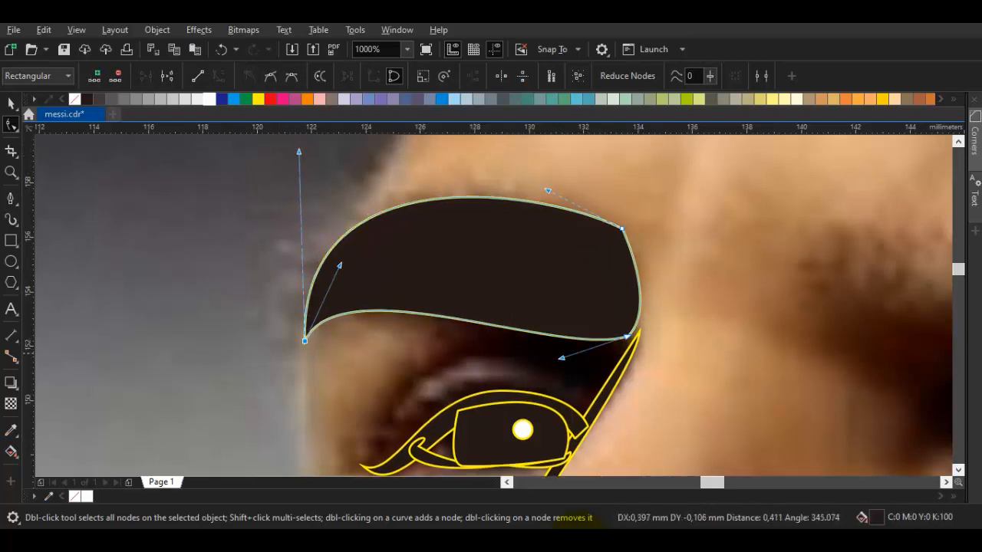
pyautogui.moveTo(562, 359); pyautogui.dragTo(564, 353)
pyautogui.moveTo(340, 265); pyautogui.dragTo(396, 265)
# Step: Trace the eyelid crease above the far eye with the Pen tool as a closed arched shape about 8.8 by 3.5 mm
pyautogui.press('F5')
pyautogui.scroll(-2, 474, 333)
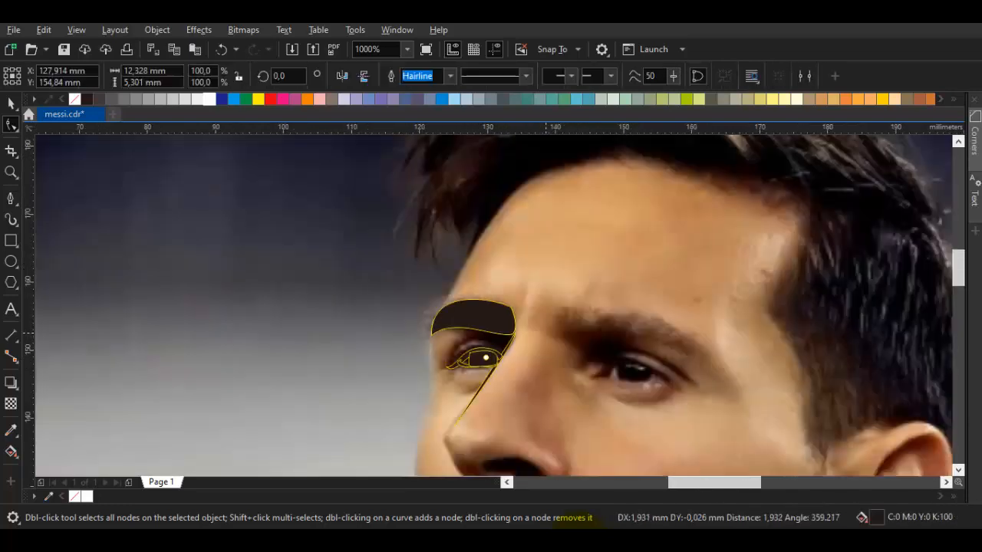
pyautogui.press('Escape')
pyautogui.scroll(1, 479, 342)
pyautogui.press('F5')
pyautogui.moveTo(417, 380); pyautogui.dragTo(470, 306)
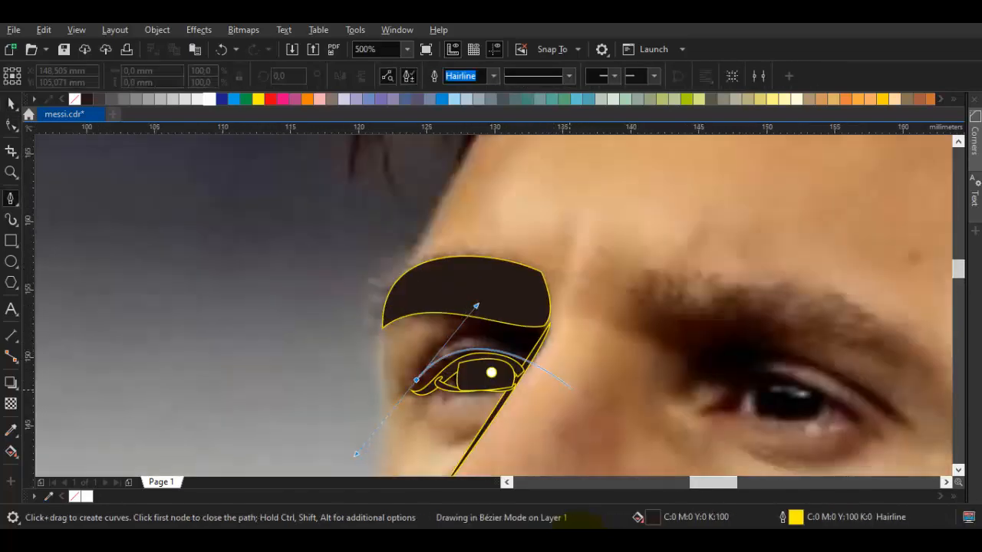
pyautogui.scroll(1, 536, 367)
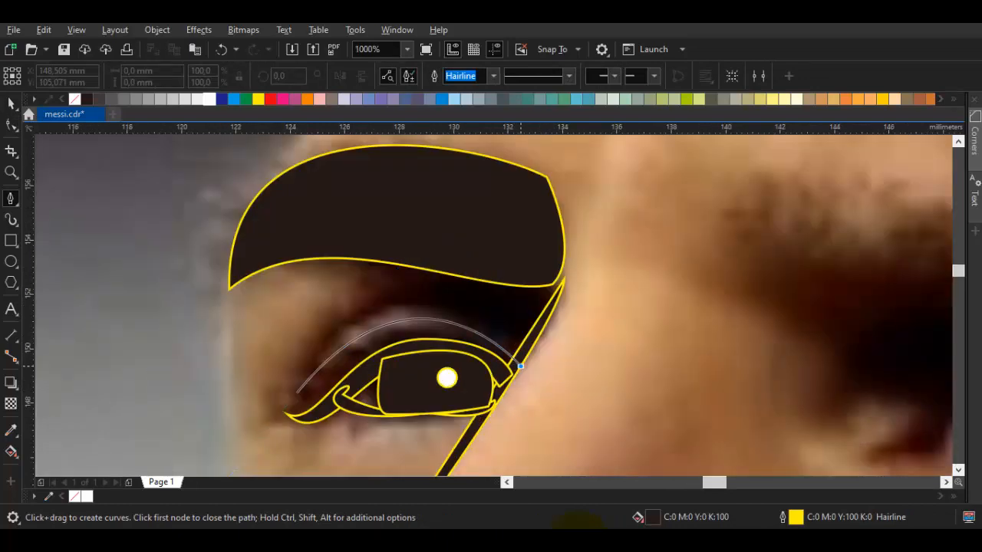
pyautogui.click(535, 342)
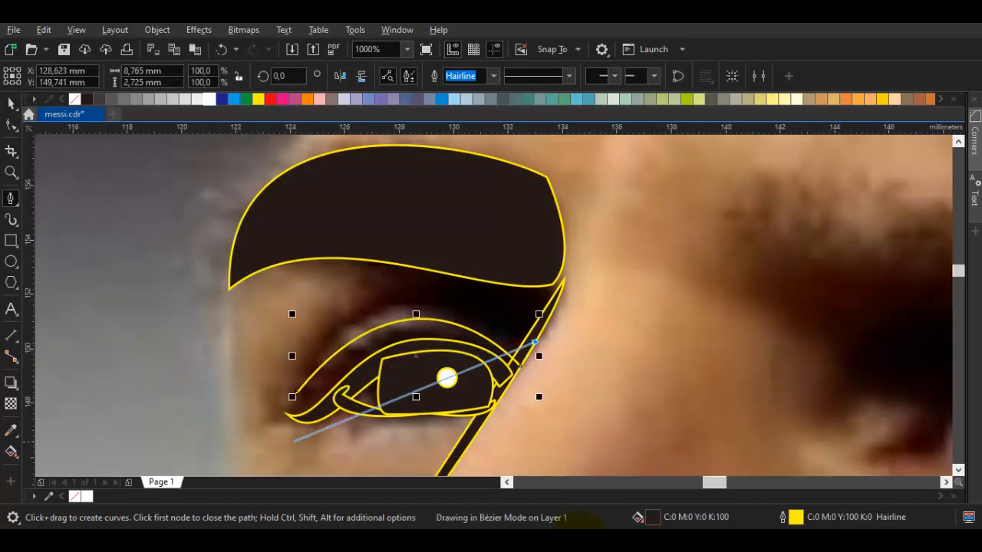
pyautogui.moveTo(293, 395); pyautogui.dragTo(394, 213)
pyautogui.press('space')
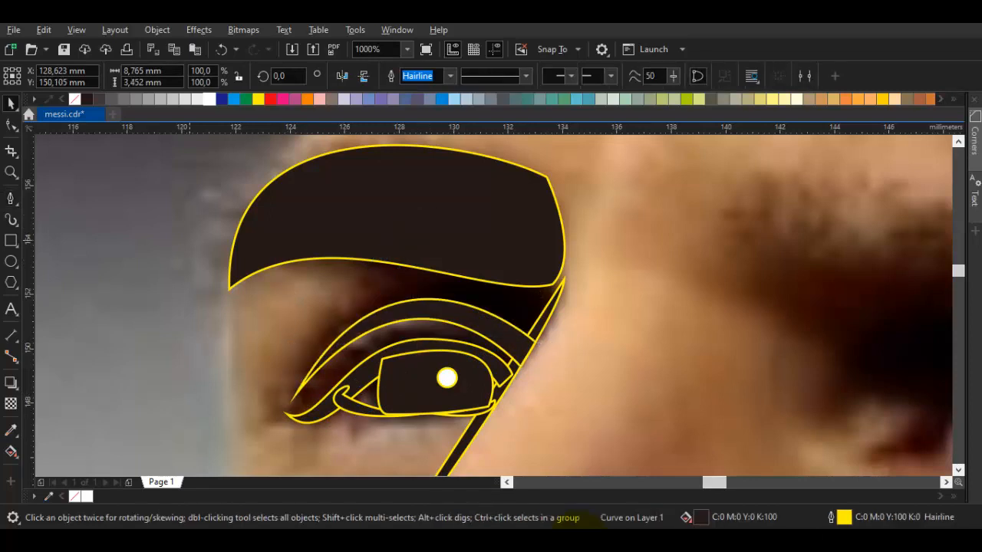
# Step: Remove the outline from all the traced shapes, keeping their dark fill
pyautogui.click(115, 198)
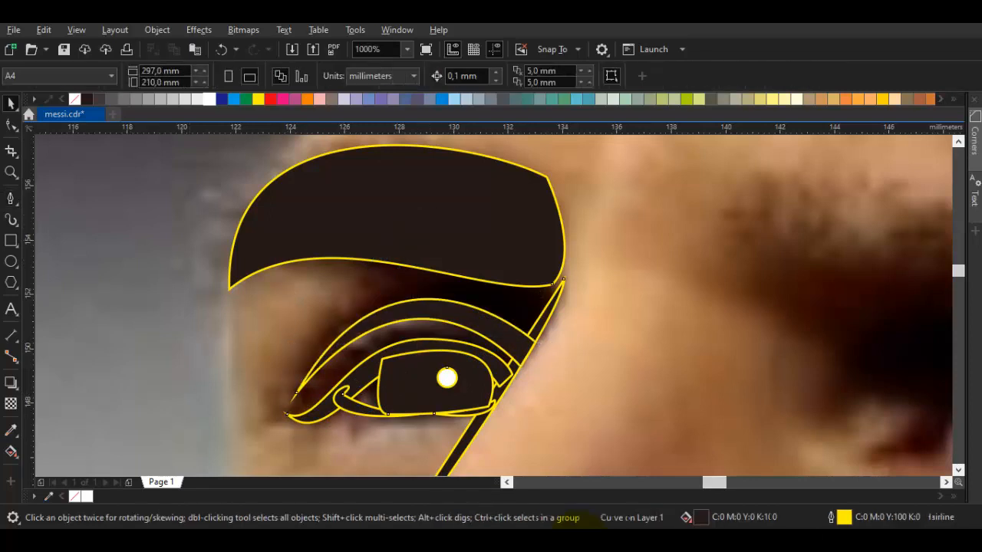
pyautogui.rightClick(74, 99)
pyautogui.scroll(-2, 151, 218)
# Step: Move the photo off the traced shapes and undo it, and delete the photo for a check and restore it
pyautogui.click(151, 218)
pyautogui.scroll(-1, 152, 218)
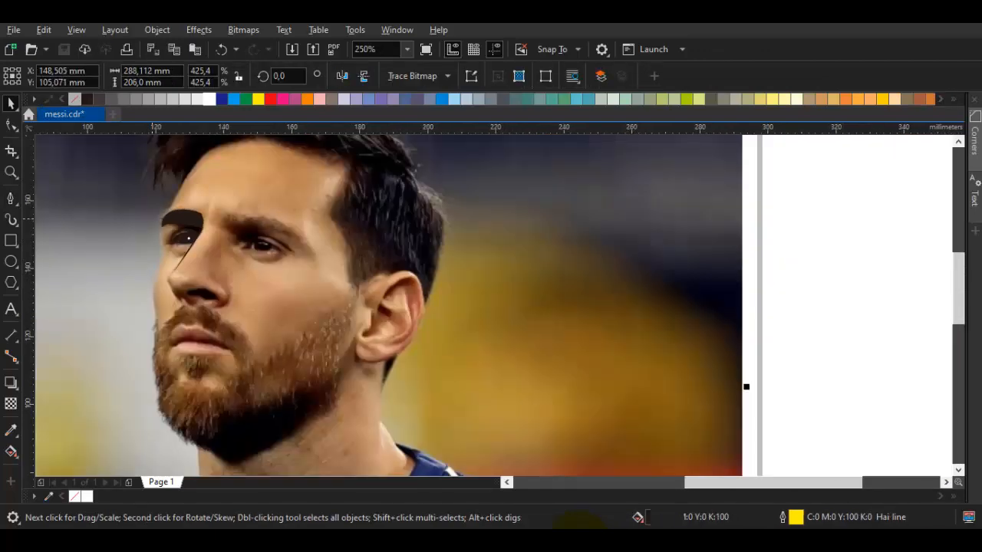
pyautogui.scroll(-1, 192, 218)
pyautogui.moveTo(192, 219)
pyautogui.mouseDown()
pyautogui.moveTo(401, 232)
pyautogui.moveTo(361, 233)
pyautogui.mouseUp()
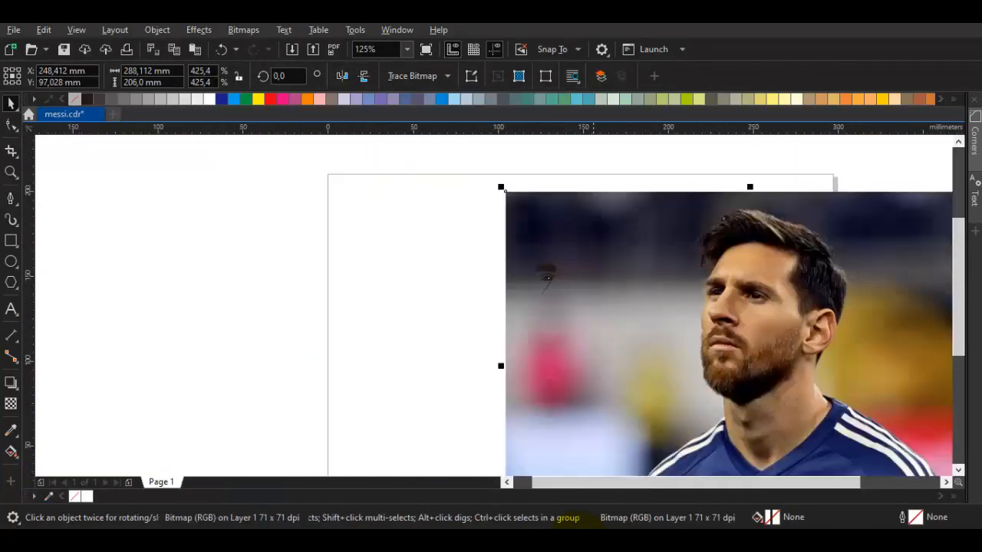
pyautogui.scroll(1, 594, 291)
pyautogui.hotkey('ctrl', 'z')
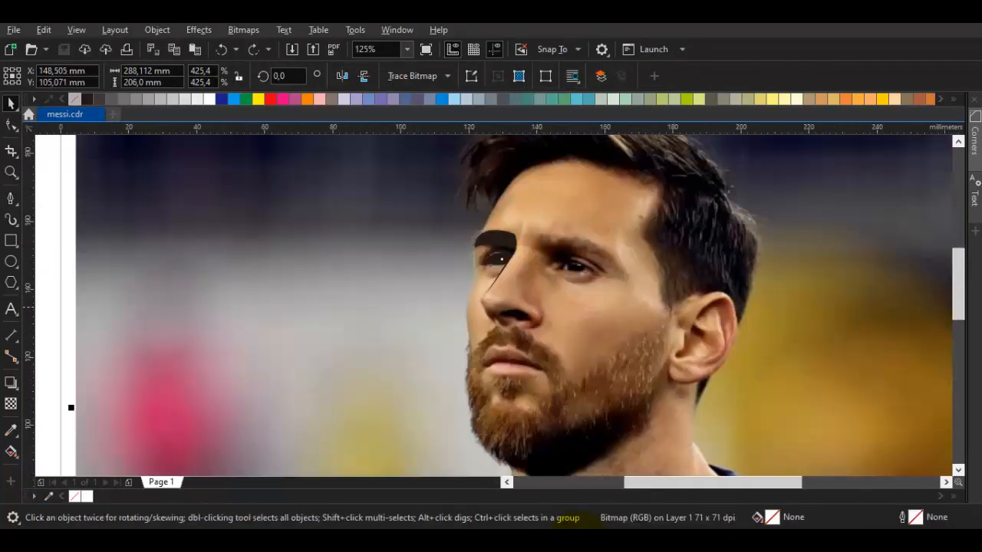
pyautogui.press('Delete')
pyautogui.hotkey('ctrl', 'z')
# Step: Move the nose-bridge shape's upper node under the eyebrow, round its outer edge there and raise its lower tip slightly
pyautogui.scroll(3, 515, 246)
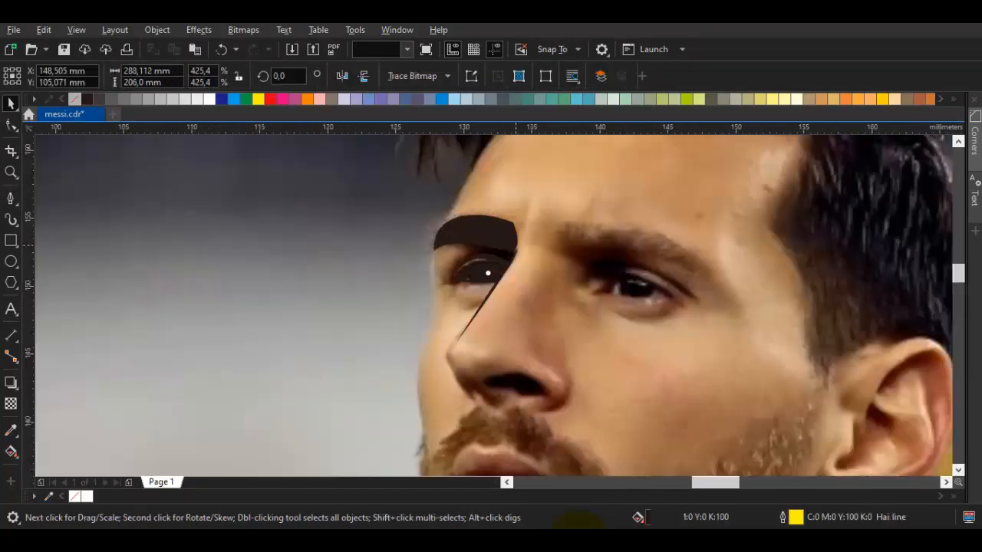
pyautogui.click(516, 265)
pyautogui.press('F10')
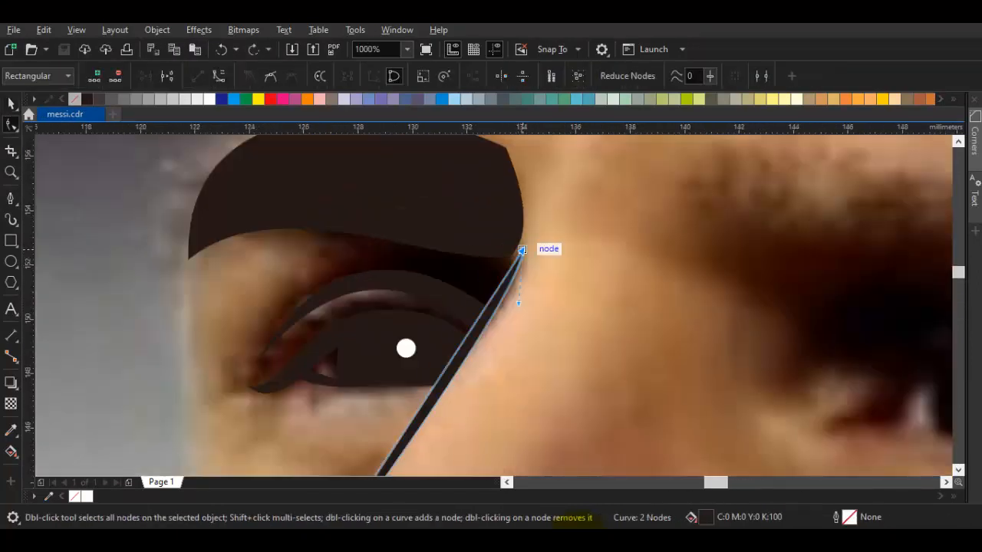
pyautogui.moveTo(522, 251); pyautogui.dragTo(507, 245)
pyautogui.moveTo(502, 298); pyautogui.dragTo(562, 264)
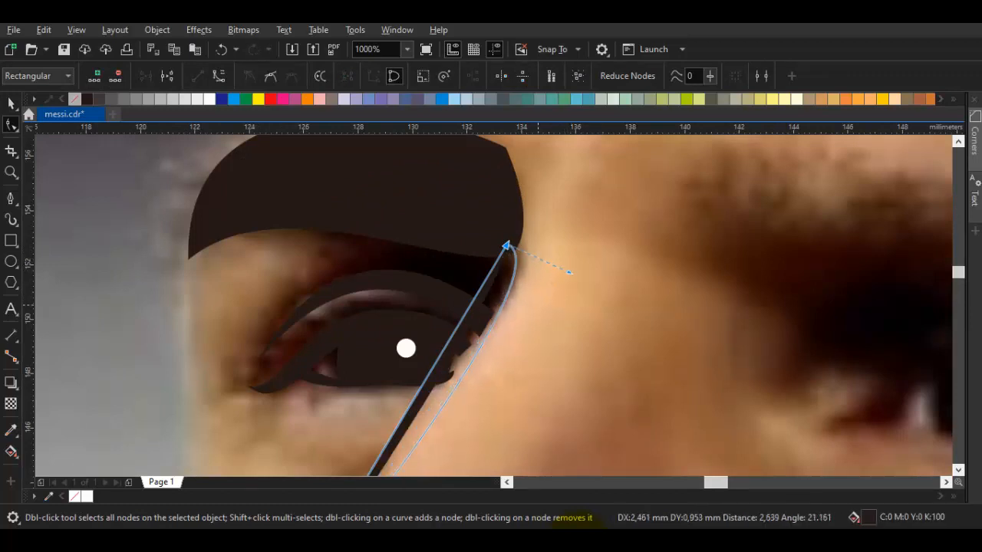
pyautogui.scroll(-2, 576, 181)
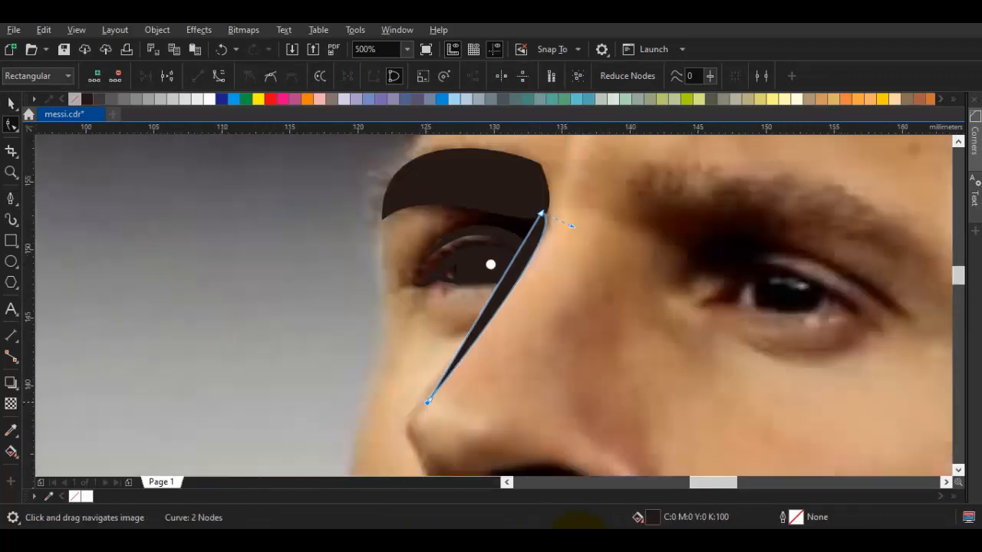
pyautogui.moveTo(428, 400); pyautogui.dragTo(433, 392)
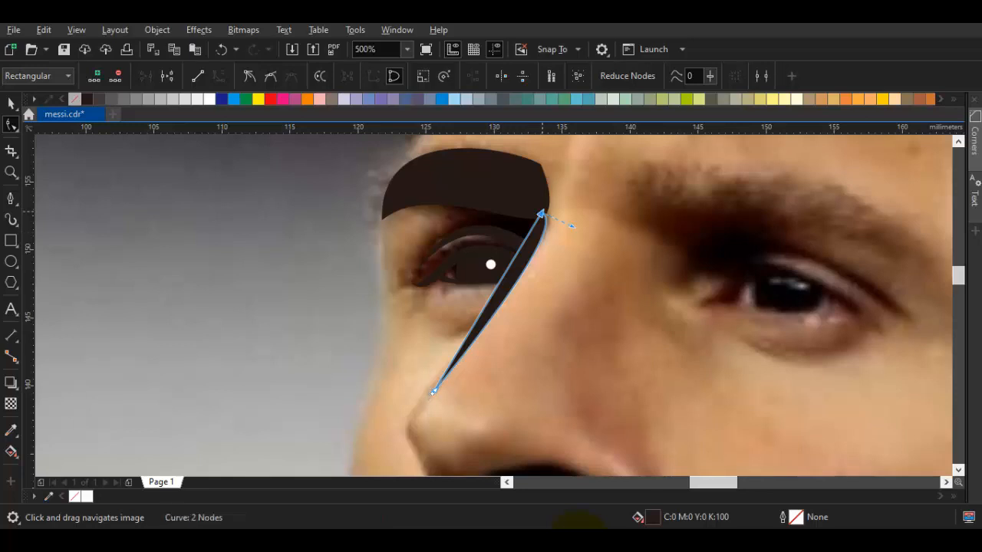
# Step: Convert the nose-bridge shape's straight inner edge to a curve, make its lower node a cusp and bend the edge towards the nose
pyautogui.rightClick(432, 392)
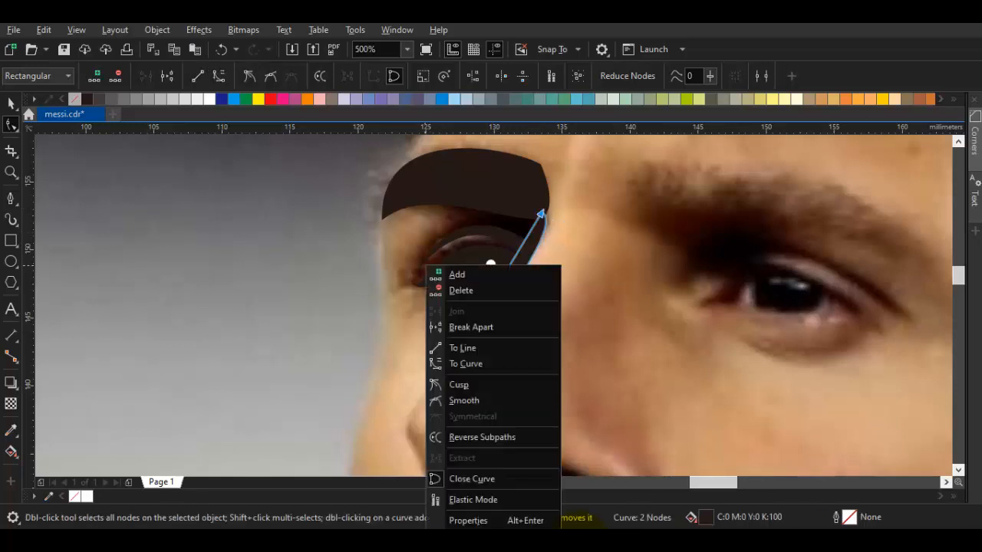
pyautogui.click(460, 363)
pyautogui.rightClick(416, 274)
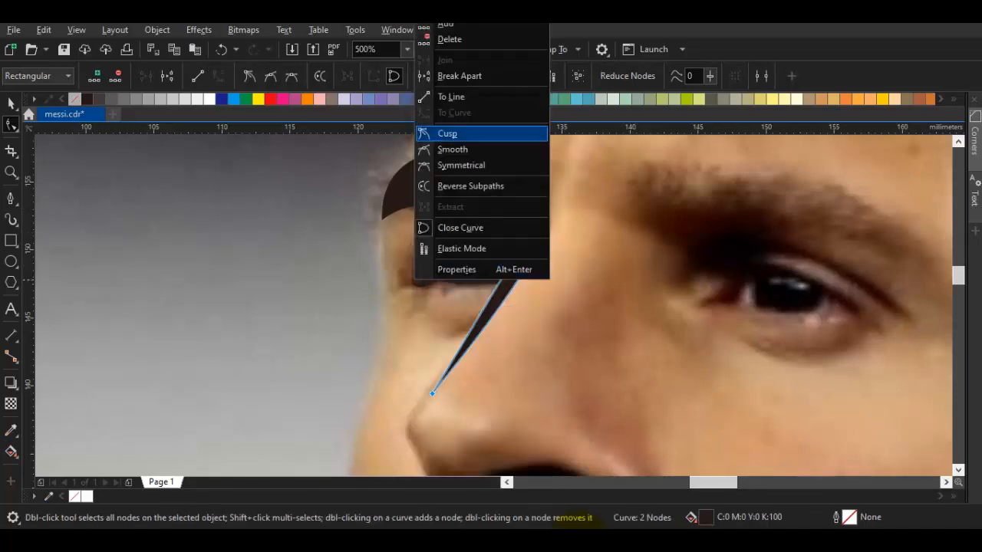
pyautogui.click(449, 134)
pyautogui.press('space')
pyautogui.click(445, 378)
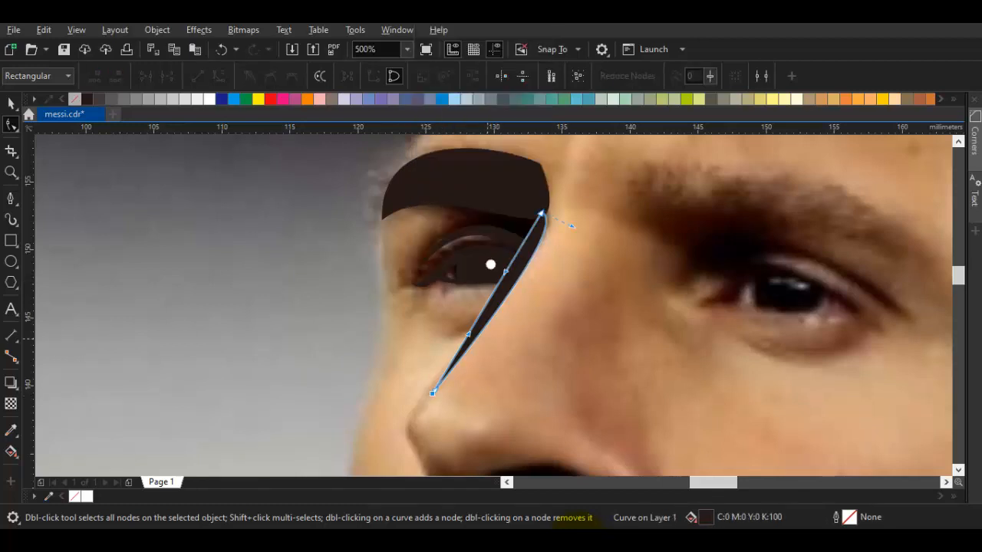
pyautogui.scroll(2, 499, 277)
pyautogui.moveTo(508, 264); pyautogui.dragTo(519, 302)
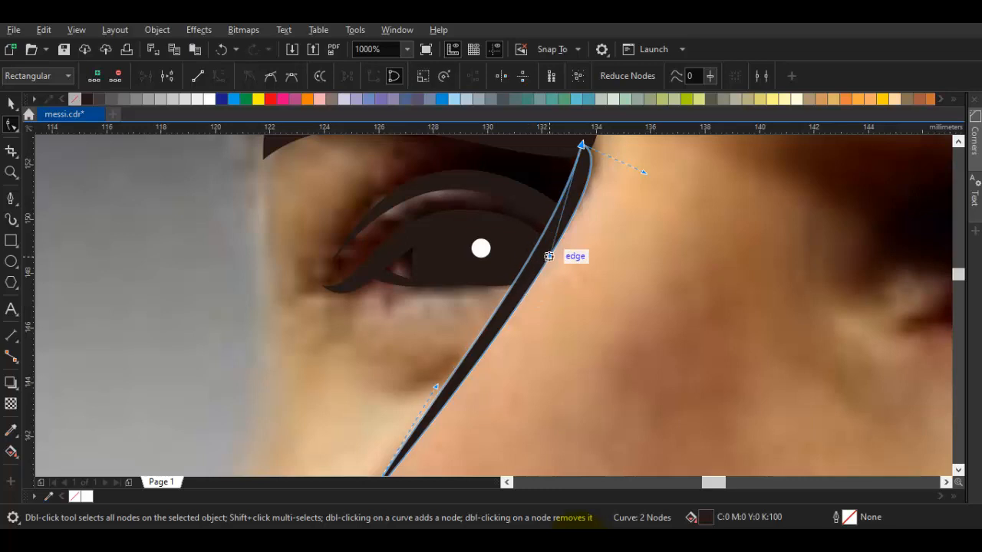
pyautogui.moveTo(561, 250)
pyautogui.mouseDown()
pyautogui.moveTo(592, 194)
pyautogui.moveTo(557, 243)
pyautogui.mouseUp()
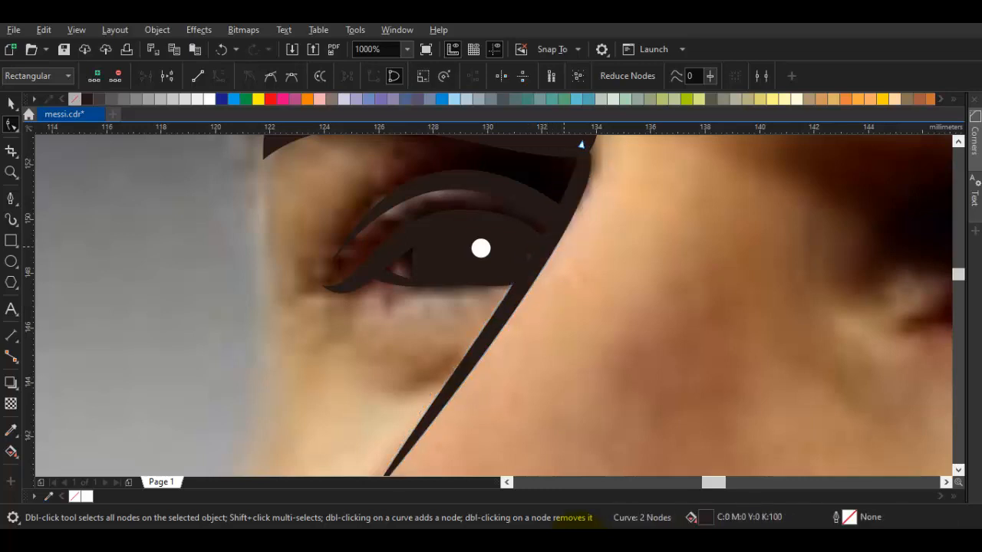
# Step: Delete the photo temporarily to check the far eye for gaps between the shapes, and restore it
pyautogui.press('space')
pyautogui.scroll(-2, 572, 217)
pyautogui.click(604, 236)
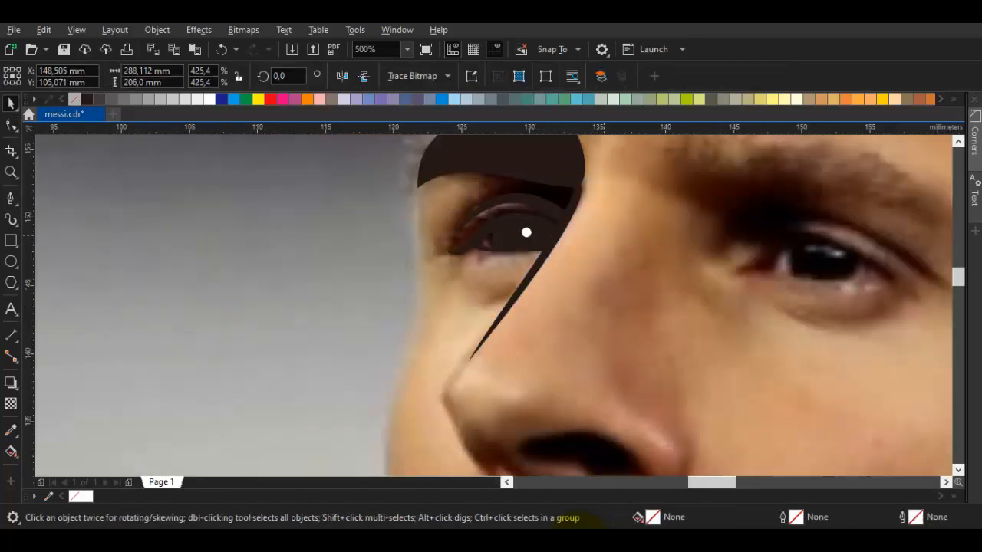
pyautogui.press('Delete')
pyautogui.scroll(-1, 604, 235)
pyautogui.scroll(3, 564, 233)
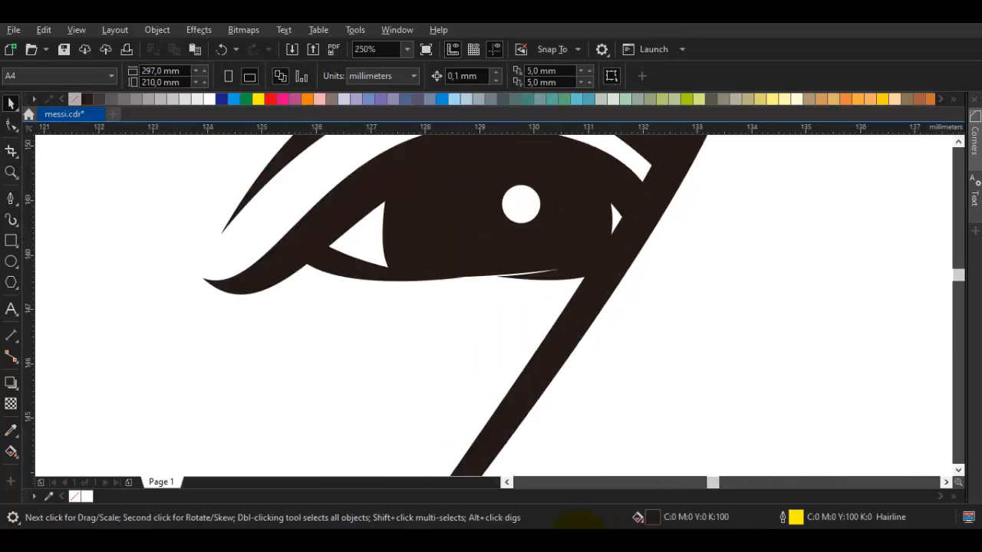
pyautogui.hotkey('ctrl', 'z')
# Step: Extend the tip of the small lower-lid shape beneath the iris and reshape its edge to close the white gap
pyautogui.press('F10')
pyautogui.scroll(1, 518, 281)
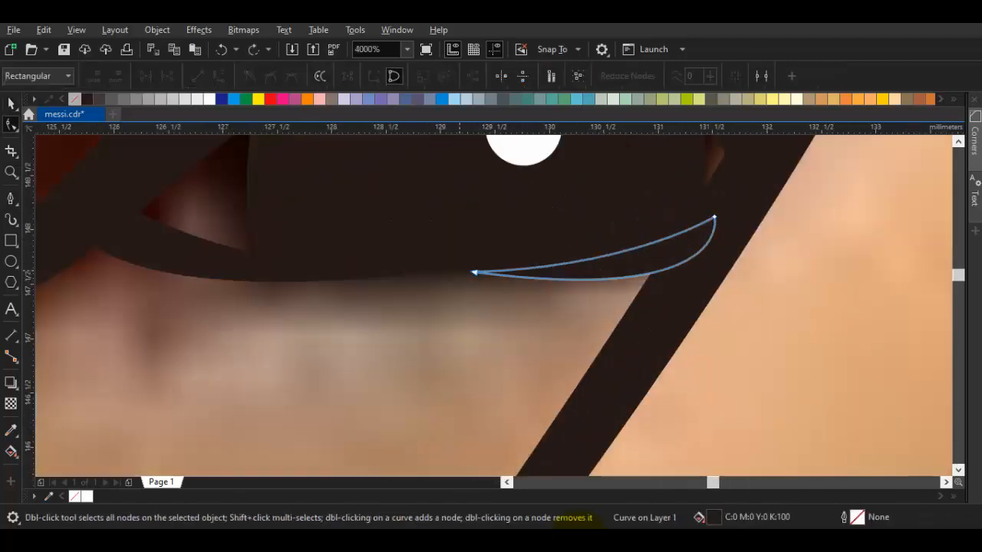
pyautogui.moveTo(474, 273); pyautogui.dragTo(452, 272)
pyautogui.moveTo(614, 266); pyautogui.dragTo(688, 243)
pyautogui.press('space')
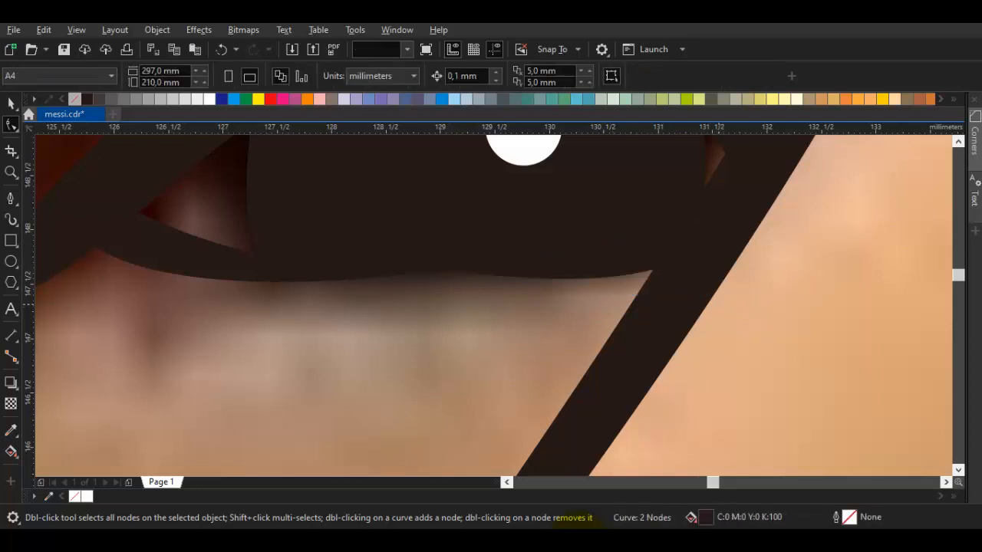
# Step: Trace the near eye and its eyebrow with the Pen tool as dark filled shapes without outlines, adding a white highlight in the iris
pyautogui.scroll(-3, 704, 310)
pyautogui.scroll(-1, 685, 255)
pyautogui.scroll(1, 691, 391)
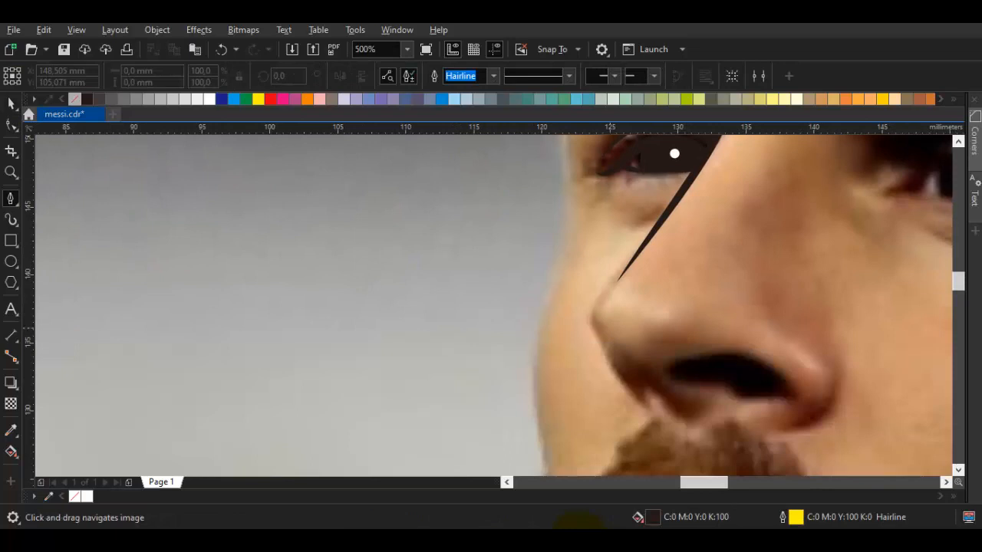
pyautogui.moveTo(674, 153); pyautogui.dragTo(366, 317)
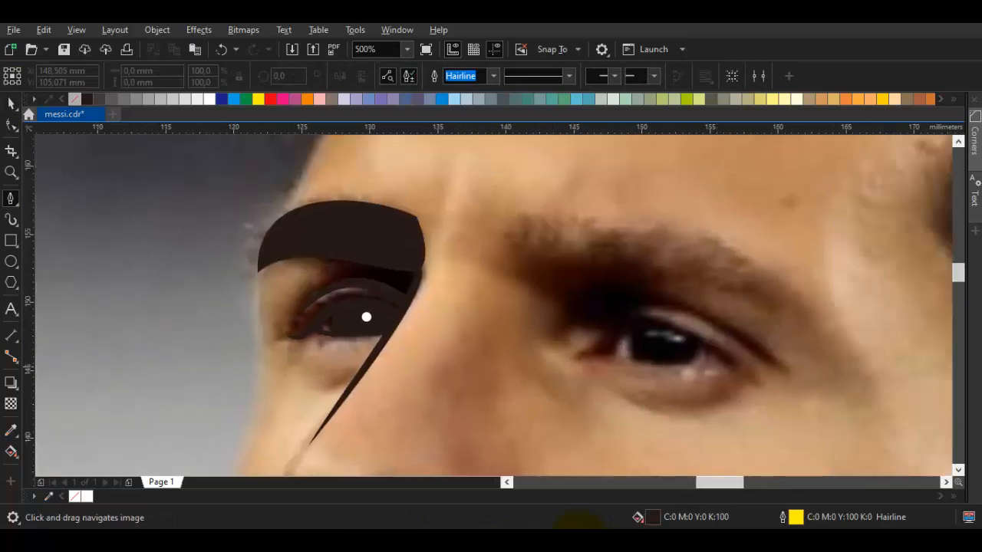
pyautogui.scroll(1, 734, 368)
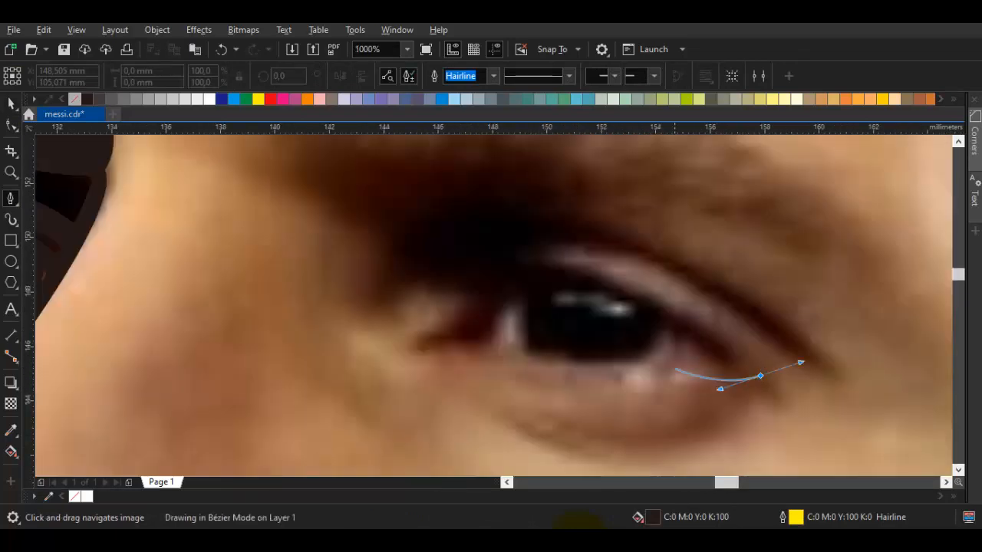
pyautogui.moveTo(583, 284); pyautogui.dragTo(504, 264)
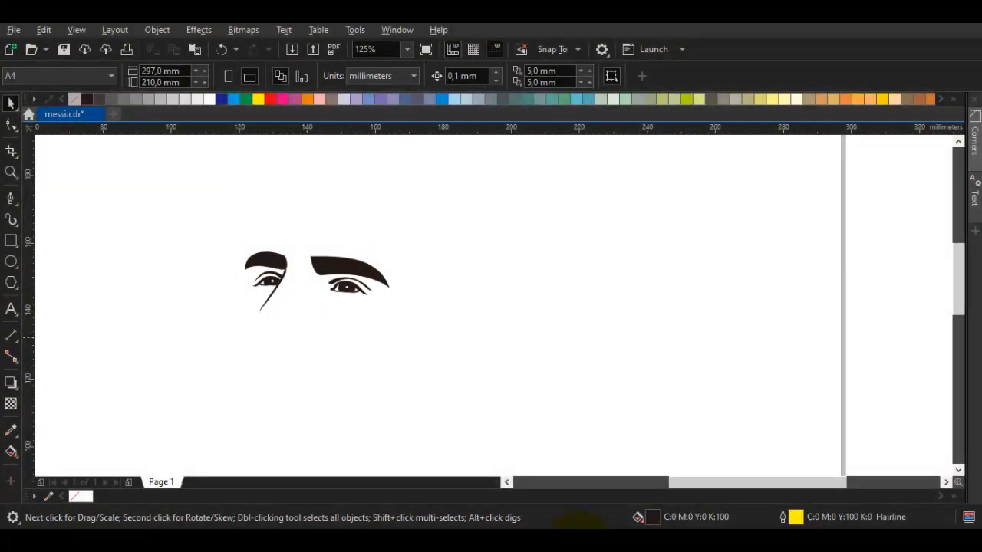
# Step: Undo the photo's removal and activate the Pen tool for the nose
pyautogui.hotkey('ctrl', 'z')
pyautogui.press('Escape')
pyautogui.click(10, 199)
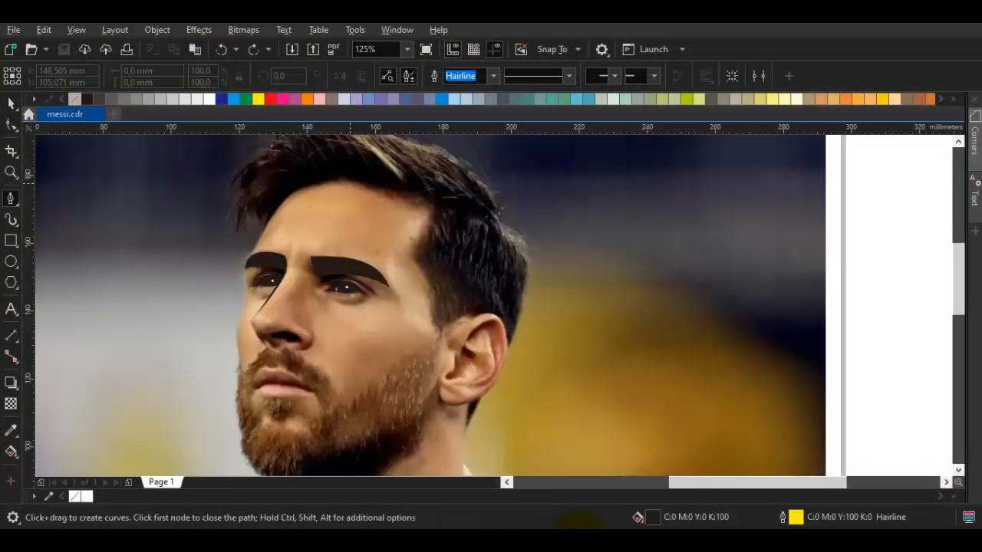
# Step: Trace the upper edge of the nose-underside shape with the Pen tool, from the nose tip down and back to the nostril's front end
pyautogui.scroll(5, 265, 301)
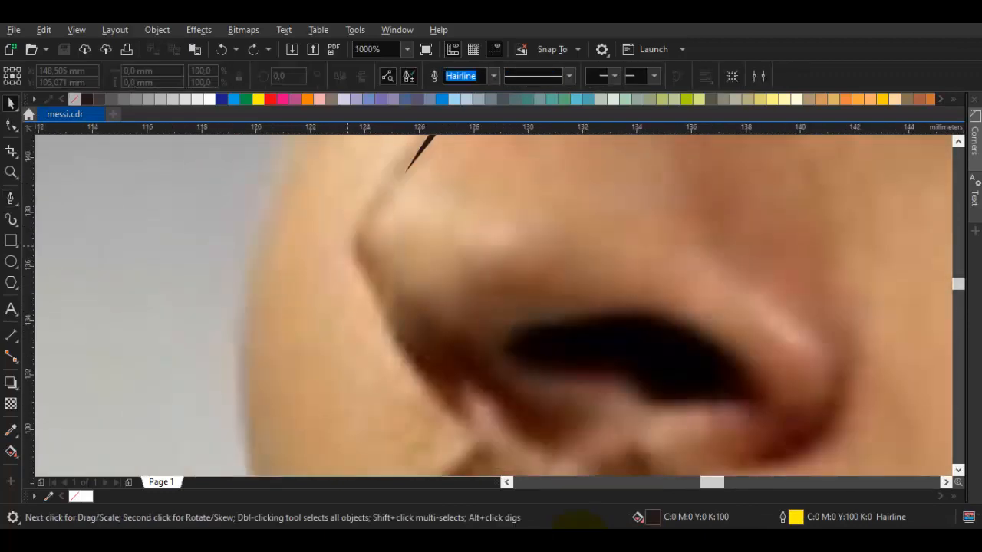
pyautogui.moveTo(407, 225); pyautogui.dragTo(405, 231)
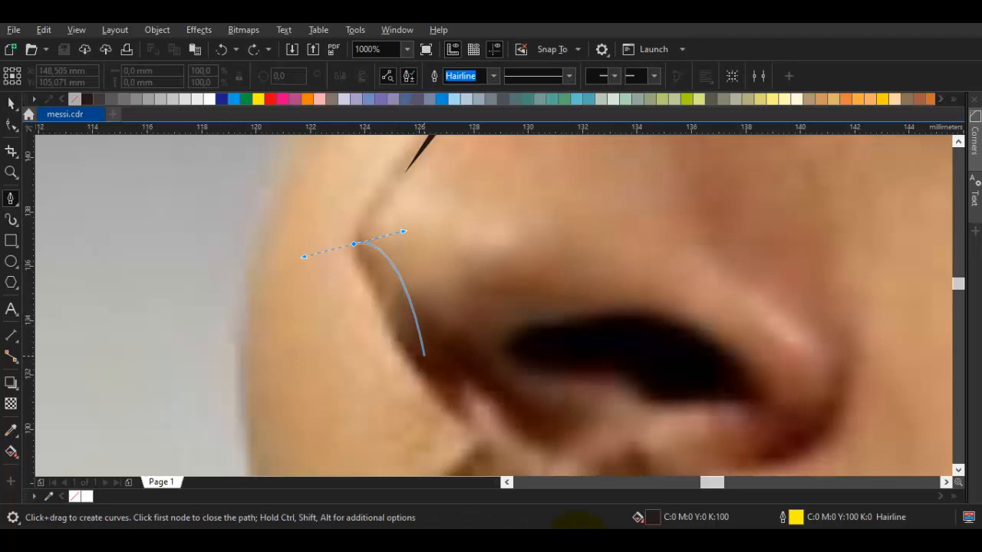
pyautogui.press('Escape')
pyautogui.click(358, 233)
pyautogui.moveTo(423, 337); pyautogui.dragTo(462, 320)
pyautogui.moveTo(565, 422); pyautogui.dragTo(612, 421)
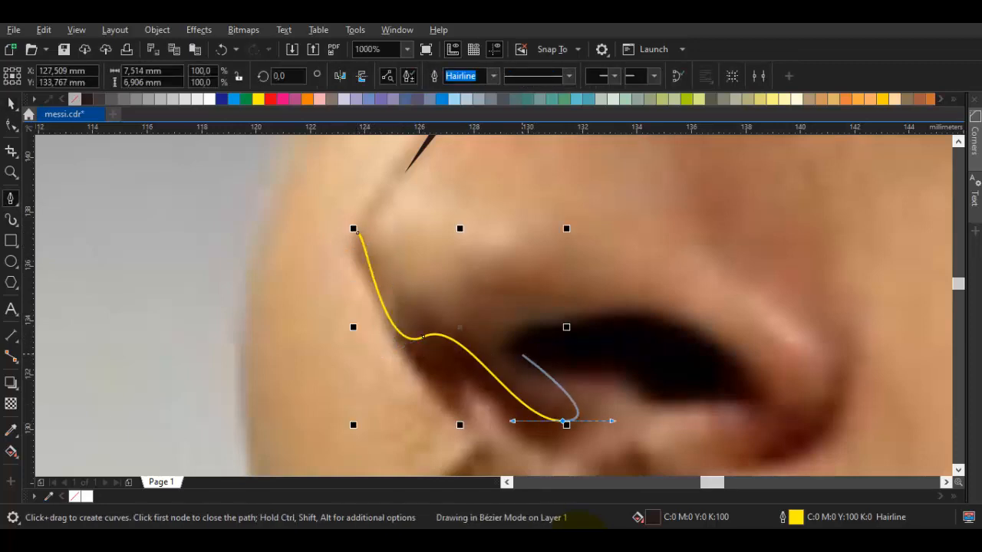
pyautogui.moveTo(509, 344); pyautogui.dragTo(487, 307)
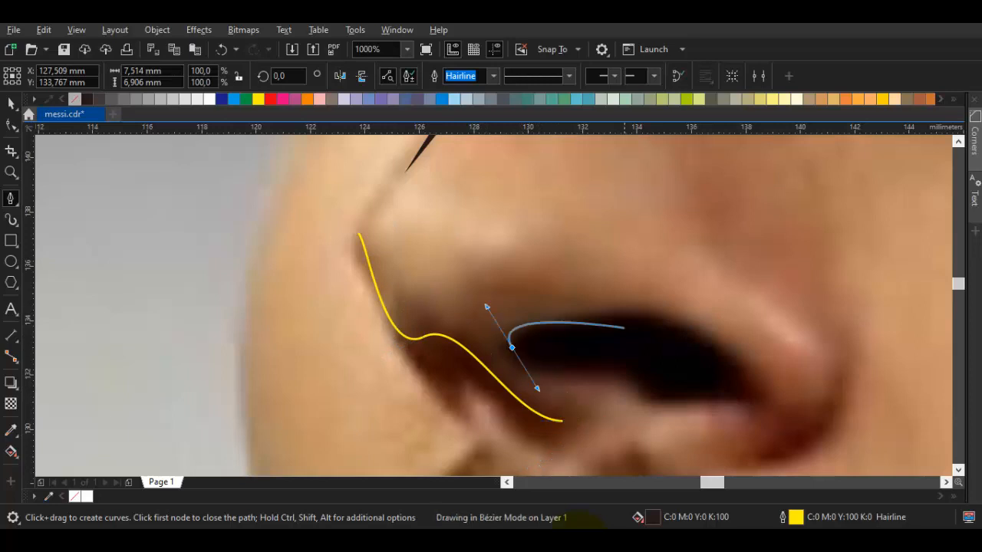
# Step: Continue the outline around the nostril and back along the nose's lower edge, closing it at the tip as a dark shape about 14 mm wide
pyautogui.hscroll(1, 583, 338)
pyautogui.moveTo(816, 453); pyautogui.dragTo(819, 451)
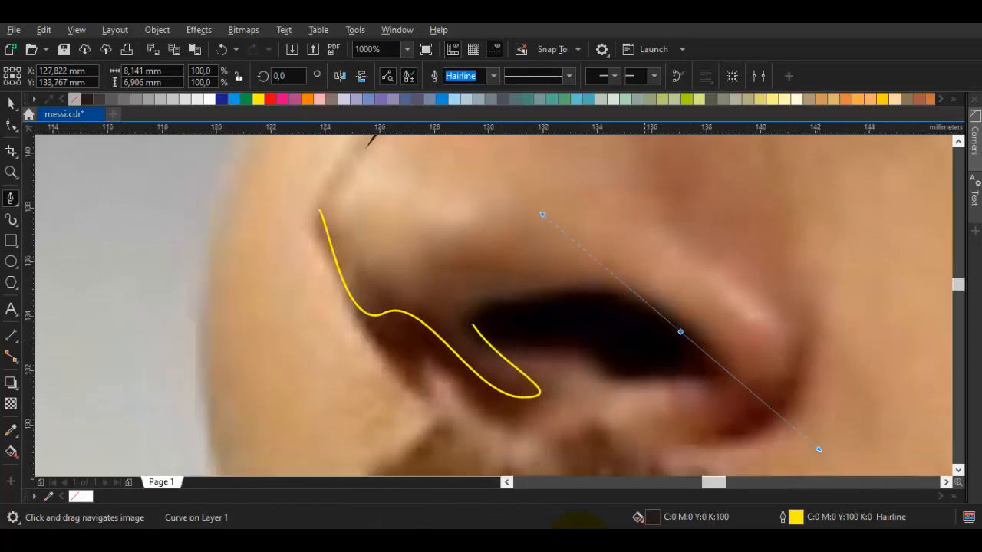
pyautogui.hotkey('ctrl', 'z')
pyautogui.moveTo(686, 346); pyautogui.dragTo(756, 408)
pyautogui.moveTo(541, 360); pyautogui.dragTo(566, 401)
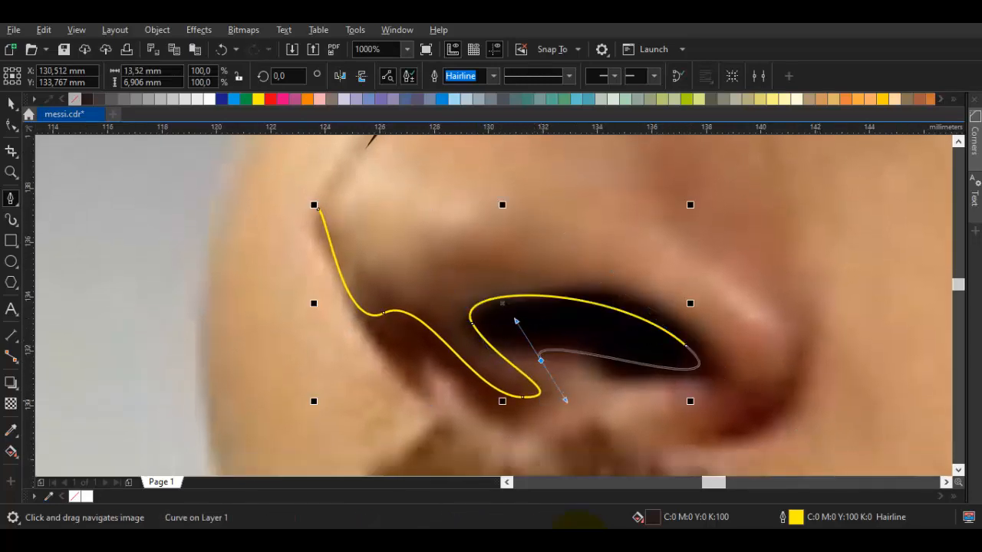
pyautogui.moveTo(444, 379); pyautogui.dragTo(295, 316)
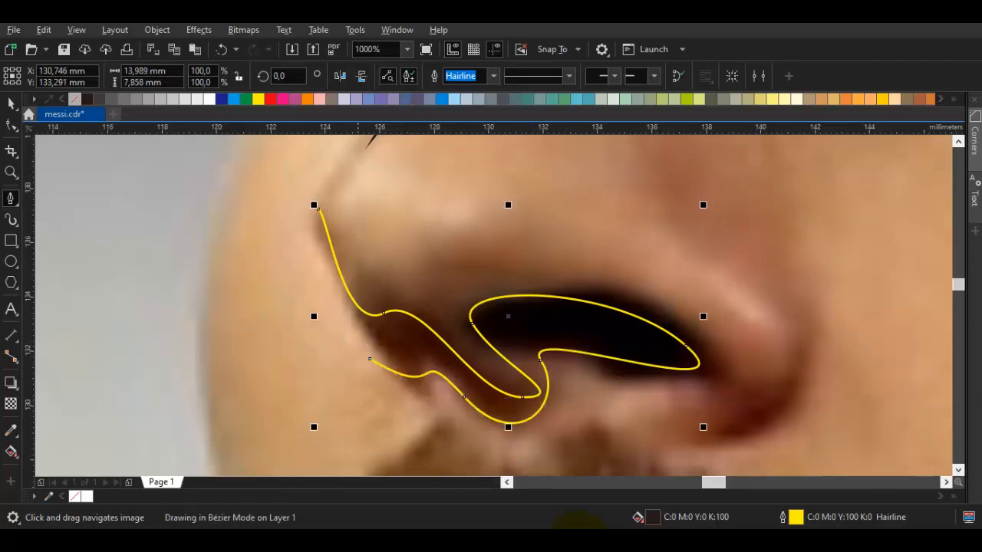
pyautogui.moveTo(359, 338); pyautogui.dragTo(303, 275)
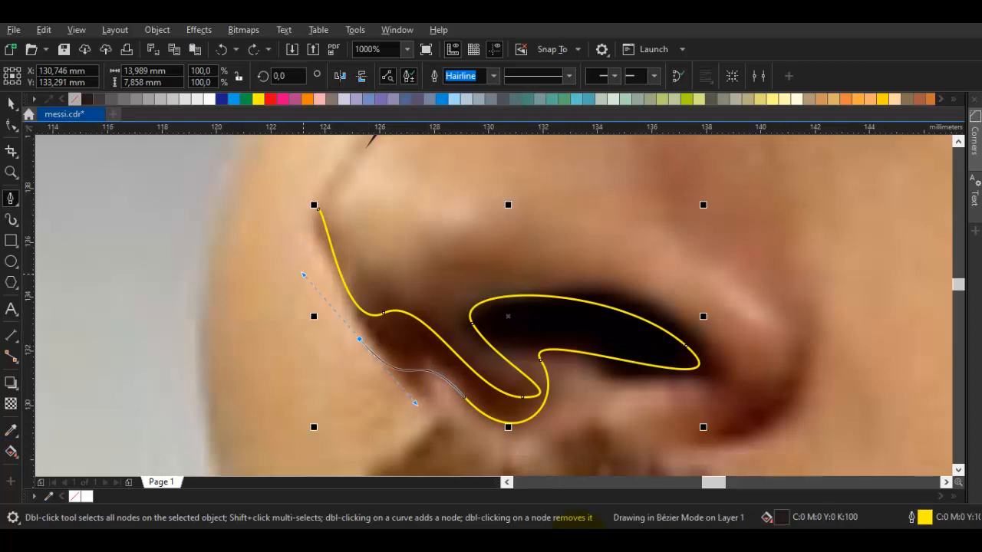
pyautogui.click(315, 207)
pyautogui.moveTo(318, 210); pyautogui.dragTo(300, 218)
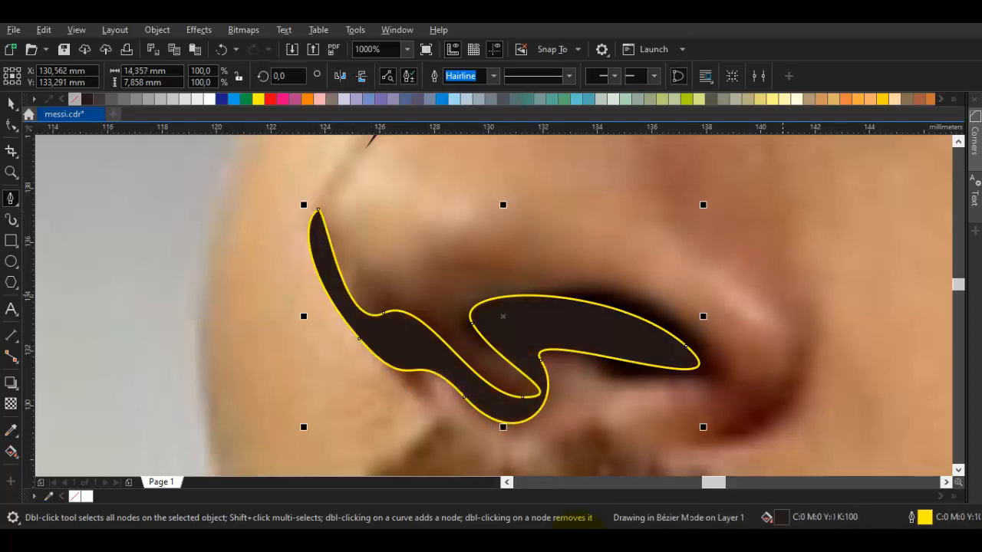
# Step: Trace the crease around the near nostril wing as a closed, dark, hook-shaped curve
pyautogui.moveTo(774, 306); pyautogui.dragTo(669, 285)
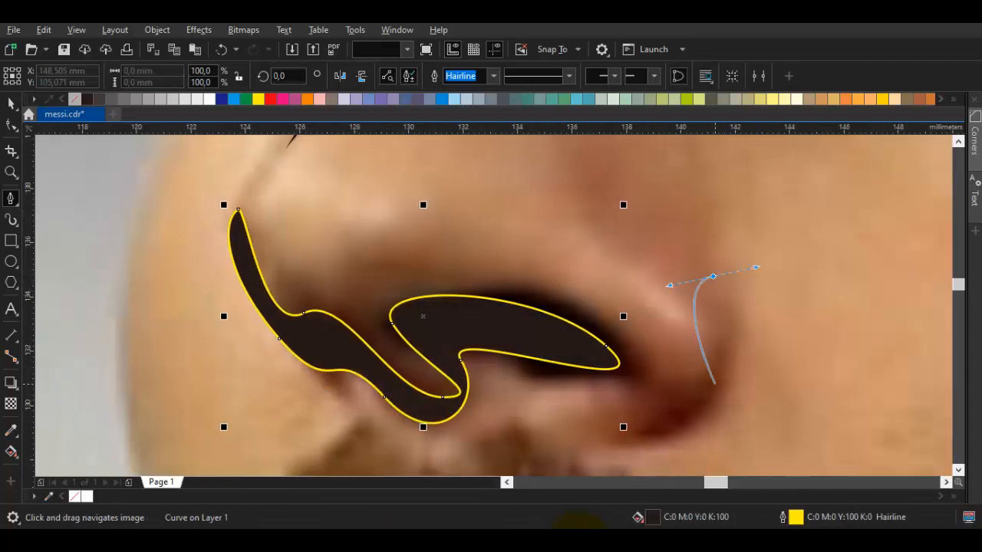
pyautogui.moveTo(694, 389); pyautogui.dragTo(670, 430)
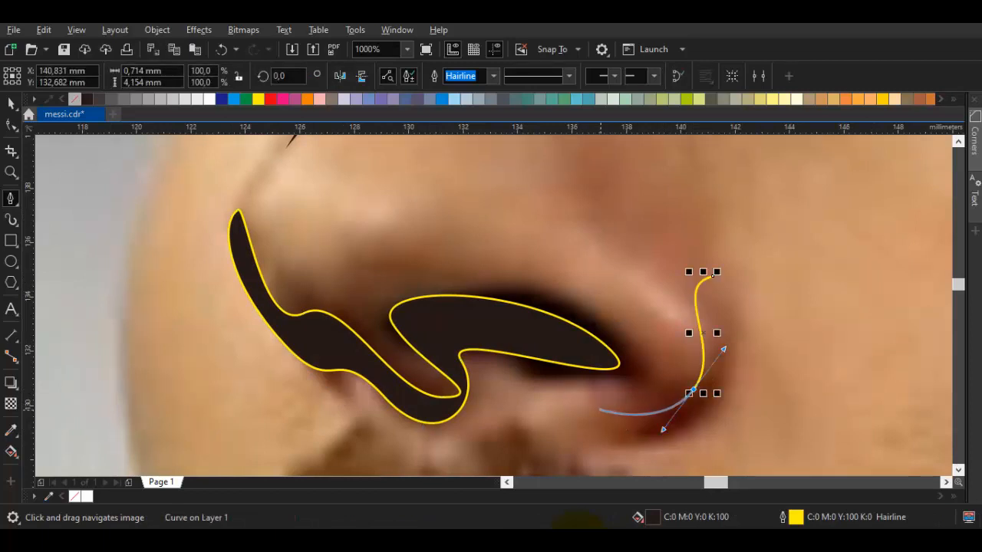
pyautogui.moveTo(606, 414); pyautogui.dragTo(646, 466)
pyautogui.moveTo(713, 275); pyautogui.dragTo(785, 398)
pyautogui.press('Escape')
pyautogui.press('space')
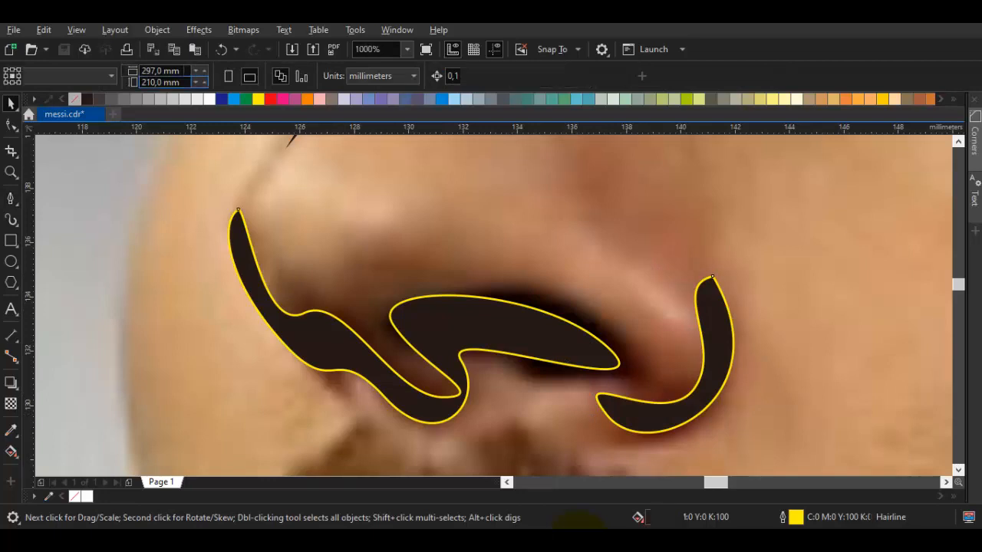
# Step: Remove the yellow outlines from the nose shapes and delete the photo temporarily to check the drawn features, restoring it
pyautogui.press('Tab')
pyautogui.press('Delete')
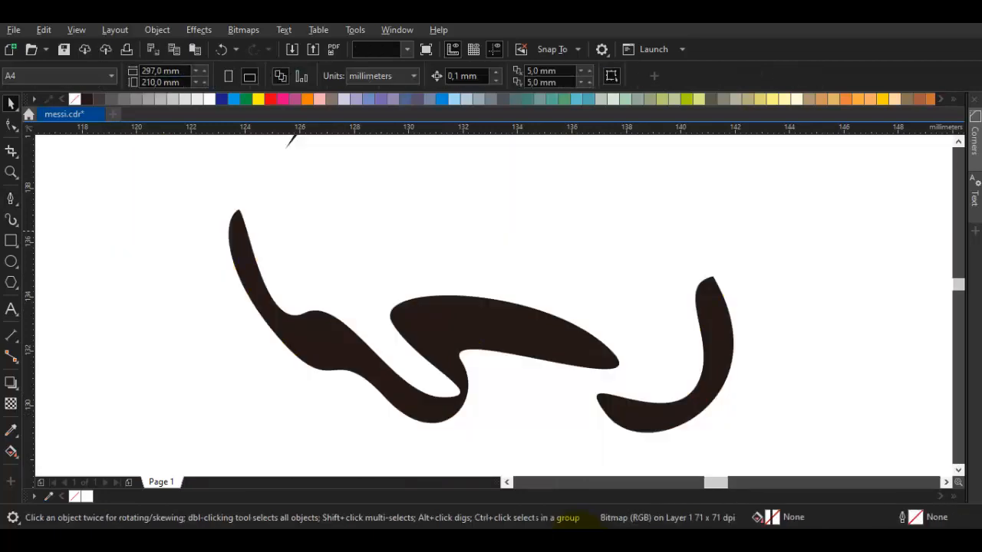
pyautogui.scroll(-4, 124, 235)
pyautogui.scroll(2, 164, 267)
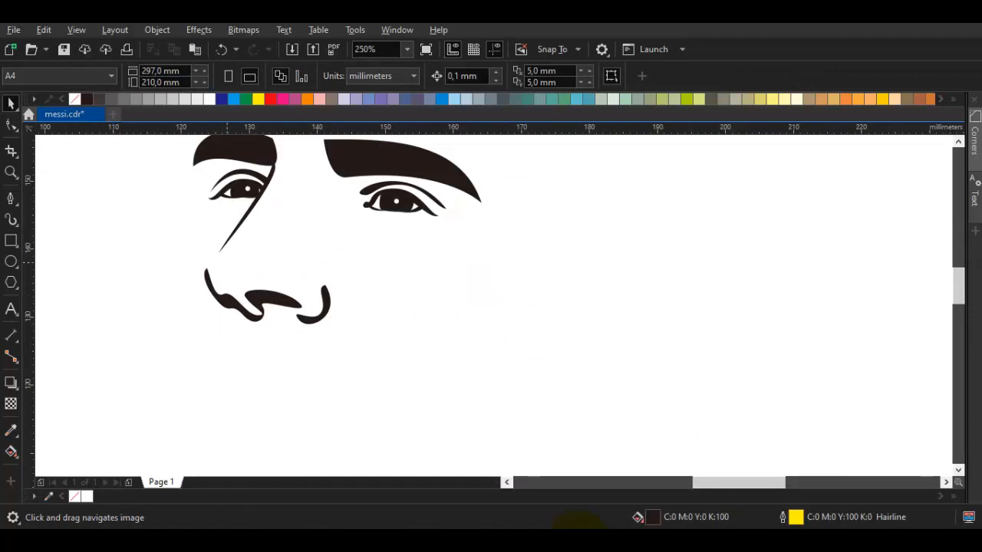
pyautogui.hotkey('ctrl', 'z')
# Step: Raise the top node of the far eye's upper lash line by about 0.185 mm to thicken the line
pyautogui.scroll(4, 207, 157)
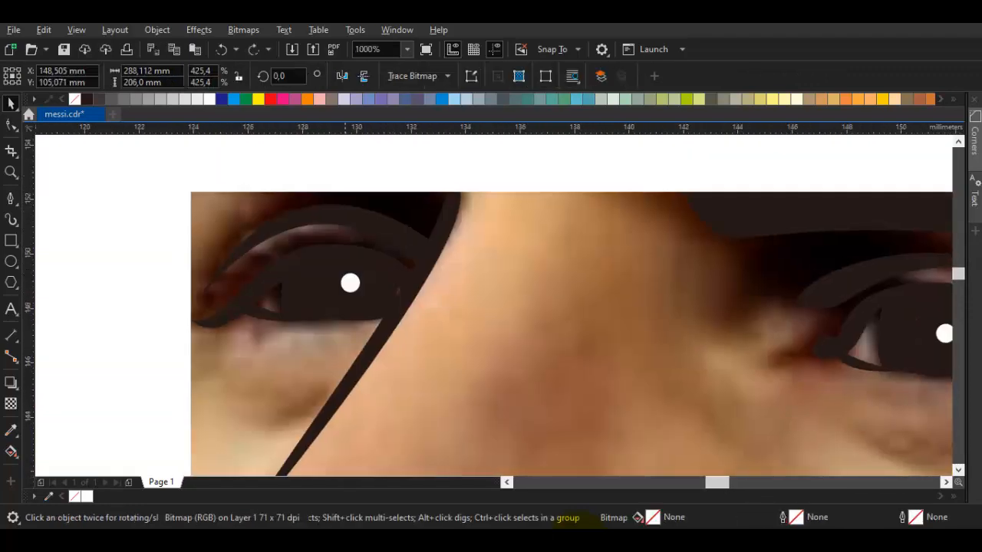
pyautogui.doubleClick(325, 251)
pyautogui.scroll(1, 325, 250)
pyautogui.click(334, 237)
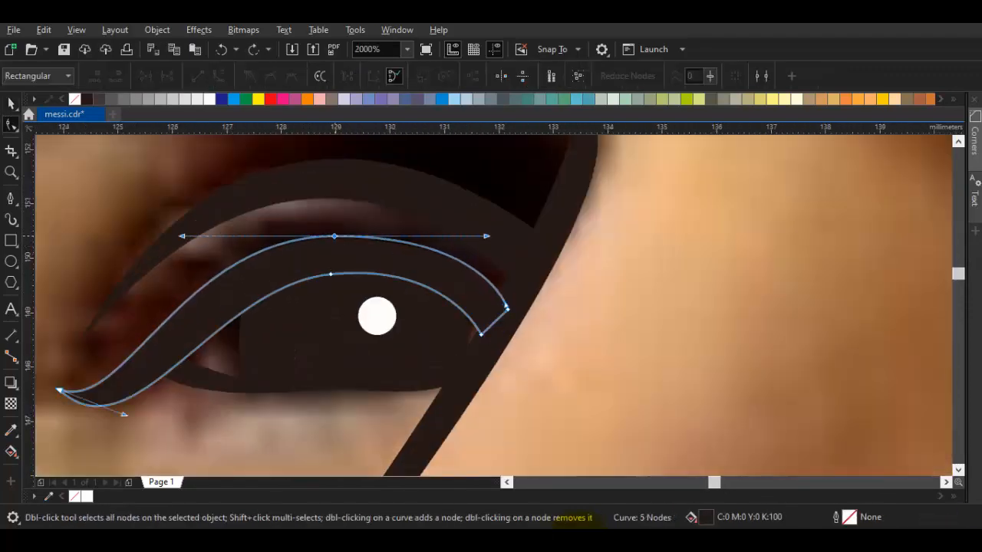
pyautogui.moveTo(334, 236); pyautogui.dragTo(334, 227)
pyautogui.press('space')
pyautogui.press('Escape')
# Step: Move the top node of the near eye's upper lash line about 0.29 mm up towards the nose to thicken the line
pyautogui.scroll(-1, 353, 244)
pyautogui.moveTo(691, 260); pyautogui.dragTo(302, 266)
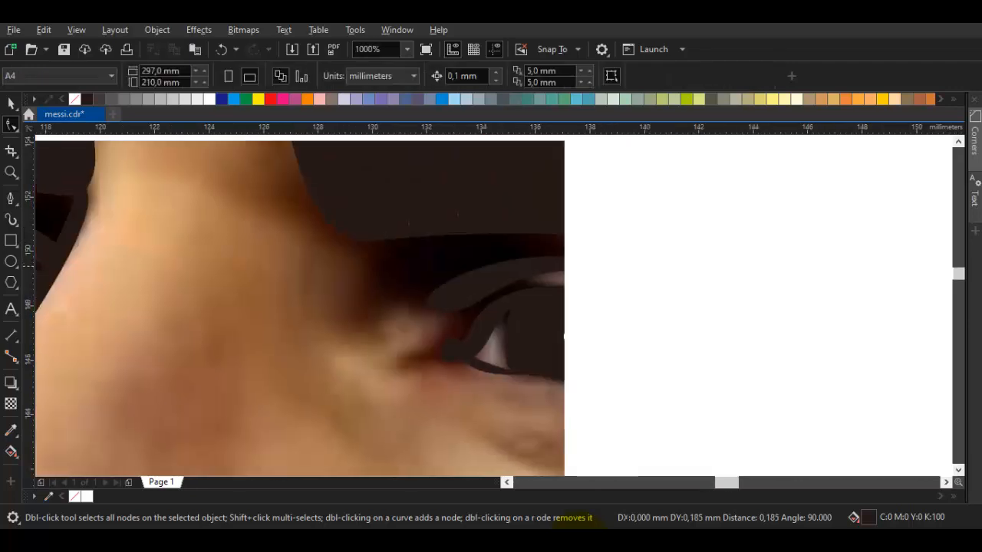
pyautogui.doubleClick(582, 294)
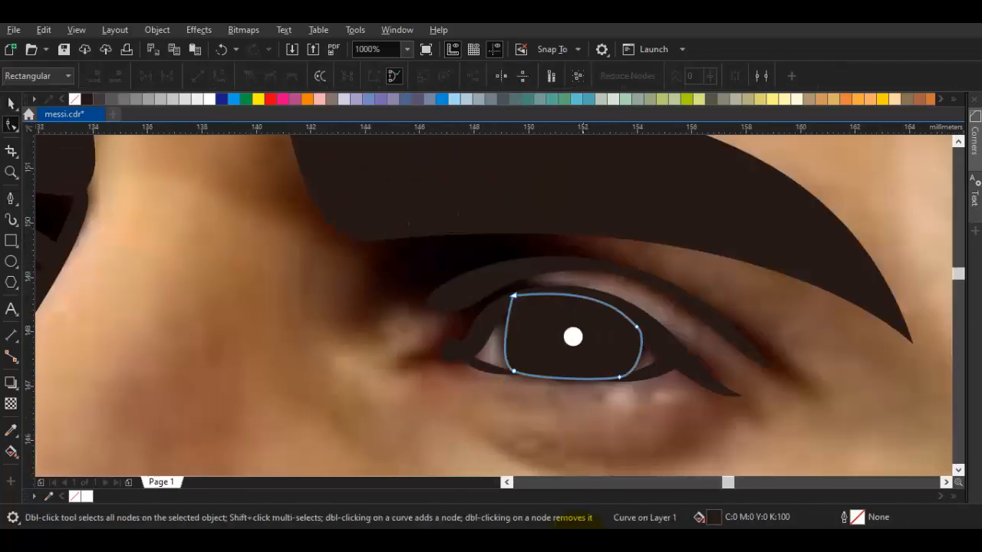
pyautogui.scroll(1, 584, 292)
pyautogui.click(583, 292)
pyautogui.moveTo(541, 280); pyautogui.dragTo(528, 272)
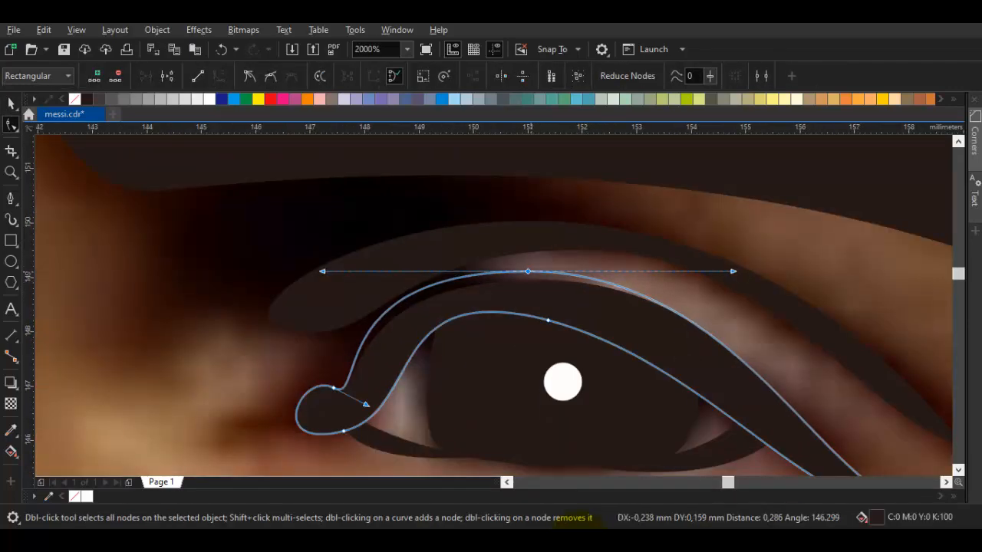
pyautogui.press('space')
pyautogui.press('Escape')
# Step: Trace the far half of the upper lip with the Pen tool, from the mouth corner to the dip at the lip's centre
pyautogui.scroll(-4, 527, 281)
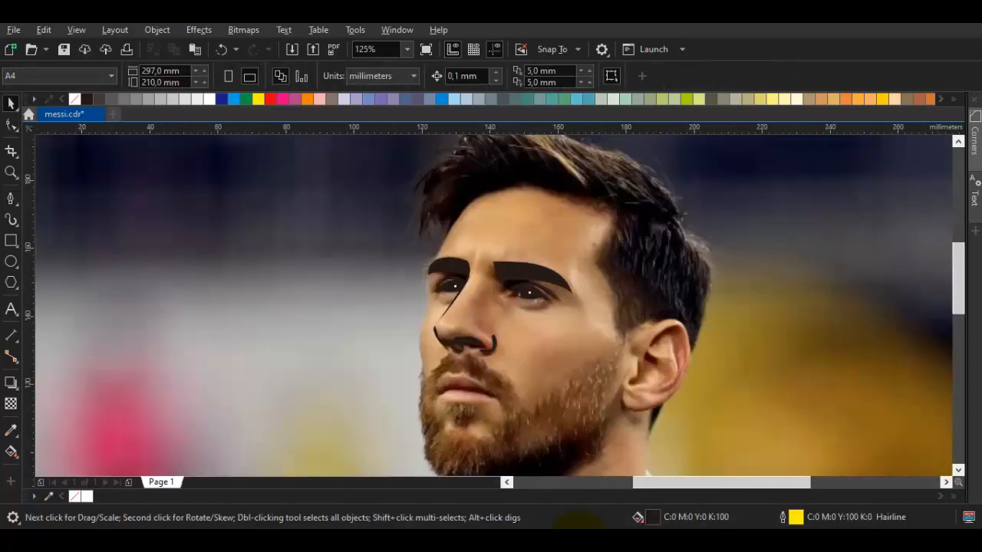
pyautogui.scroll(1, 449, 387)
pyautogui.scroll(1, 431, 392)
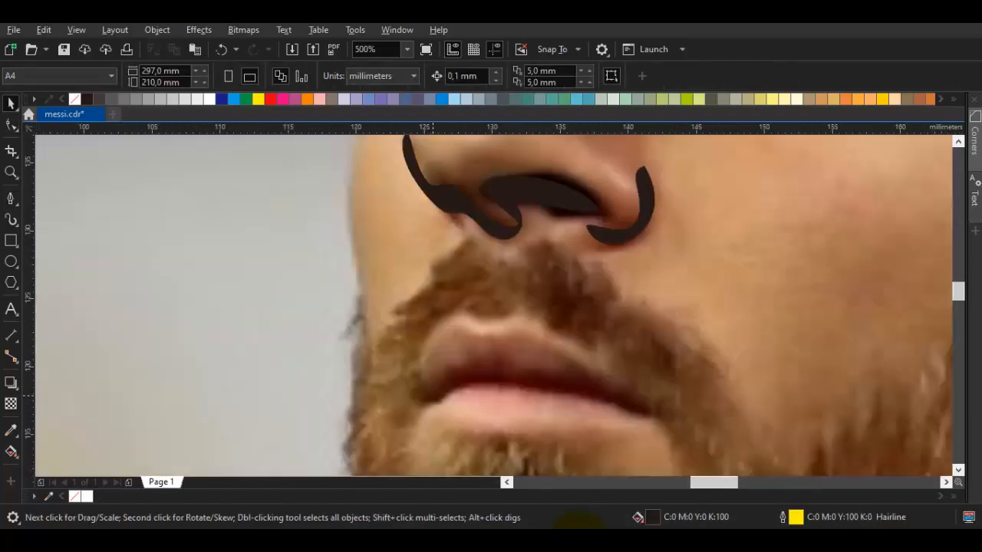
pyautogui.press('space')
pyautogui.scroll(1, 428, 391)
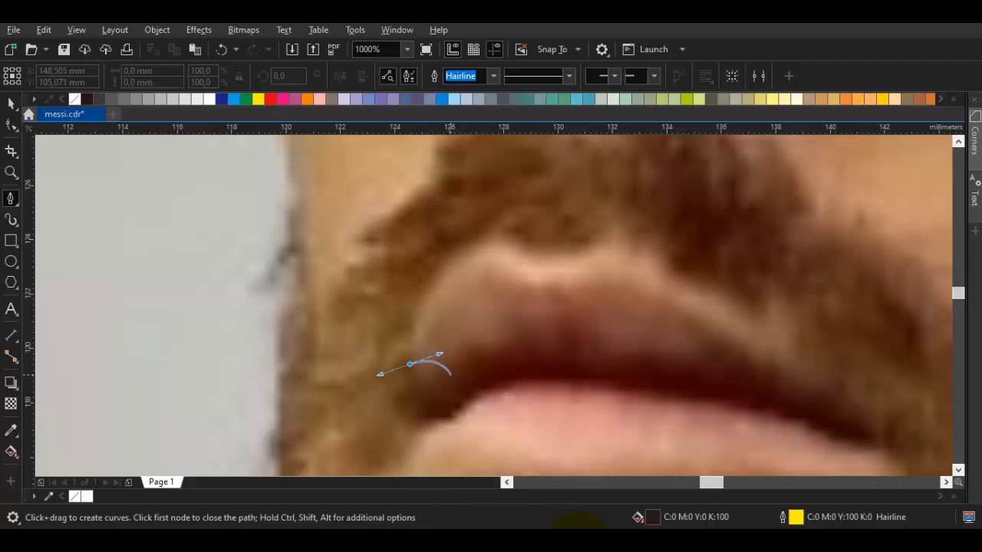
pyautogui.press('space')
pyautogui.press('space')
pyautogui.moveTo(411, 358)
pyautogui.mouseDown()
pyautogui.moveTo(439, 355)
pyautogui.moveTo(452, 376)
pyautogui.mouseUp()
pyautogui.press('Escape')
pyautogui.moveTo(482, 309); pyautogui.dragTo(520, 299)
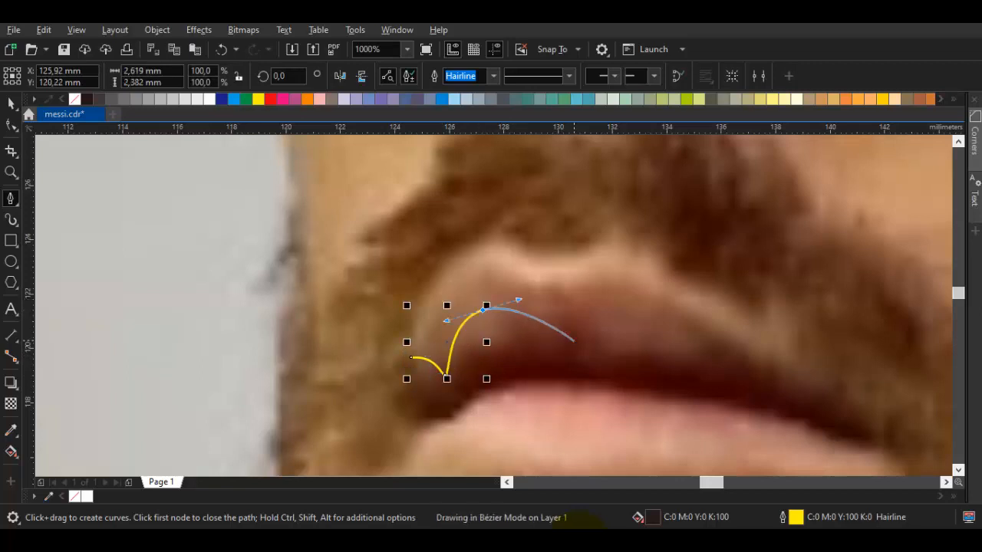
pyautogui.click(575, 338)
# Step: Continue over the near half of the upper lip and back along the lip line, closing a dark shape about 17 mm wide
pyautogui.moveTo(679, 303); pyautogui.dragTo(718, 310)
pyautogui.moveTo(839, 412); pyautogui.dragTo(671, 355)
pyautogui.click(662, 368)
pyautogui.moveTo(698, 399); pyautogui.dragTo(708, 427)
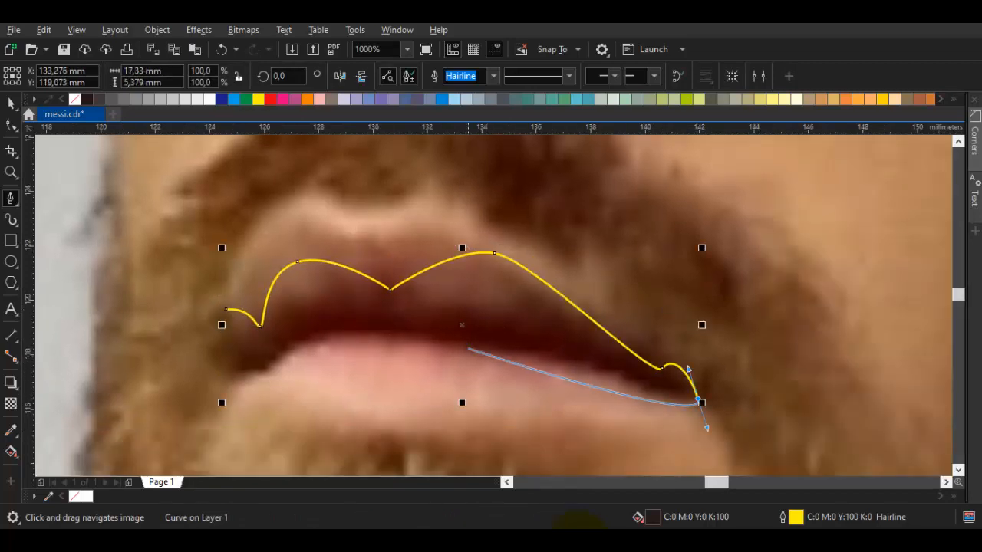
pyautogui.moveTo(454, 345); pyautogui.dragTo(295, 346)
pyautogui.moveTo(268, 377); pyautogui.dragTo(244, 404)
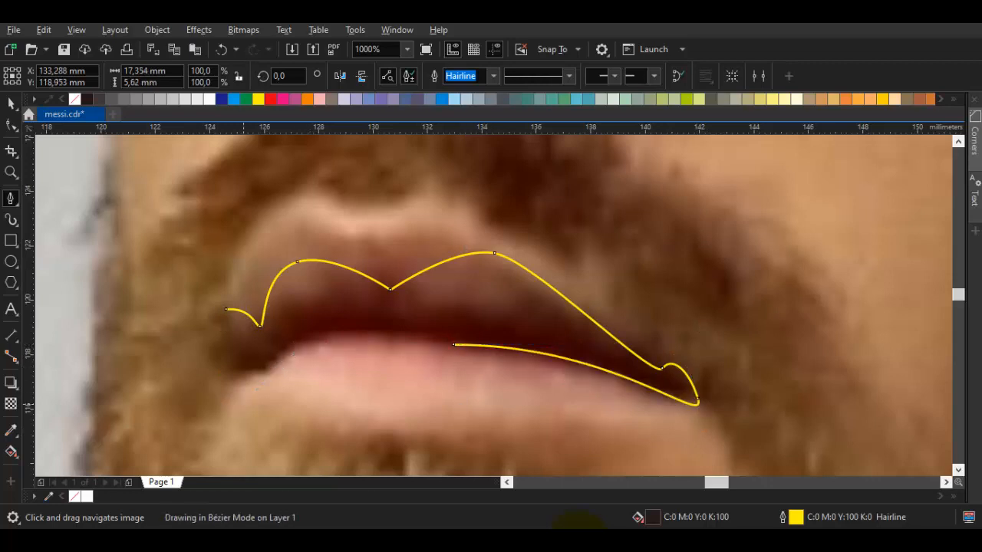
pyautogui.click(227, 309)
# Step: Draw the shadow beneath the lower lip as a thin, dark, closed crescent about 10 mm wide and 1.6 mm high
pyautogui.moveTo(303, 421); pyautogui.dragTo(355, 350)
pyautogui.moveTo(545, 331); pyautogui.dragTo(553, 333)
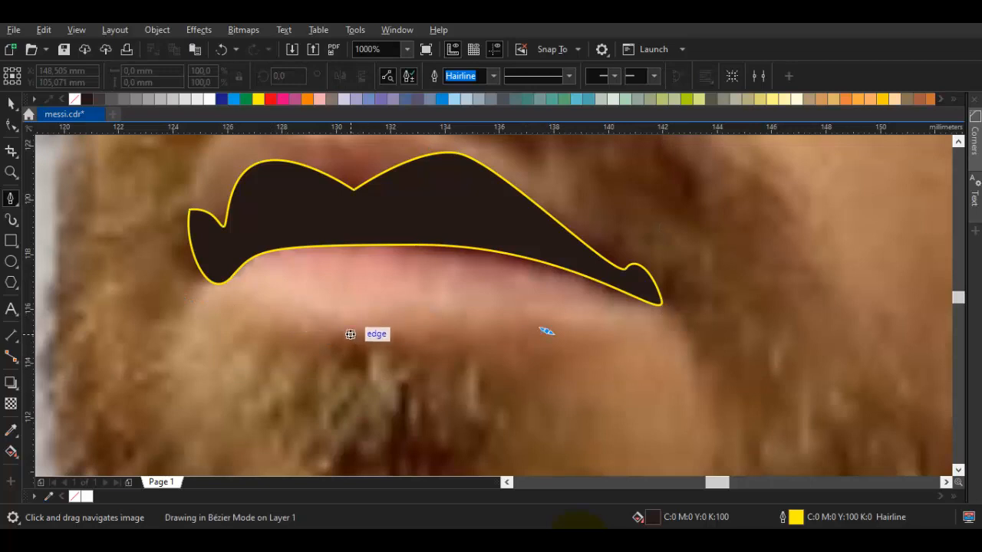
pyautogui.moveTo(265, 322); pyautogui.dragTo(322, 406)
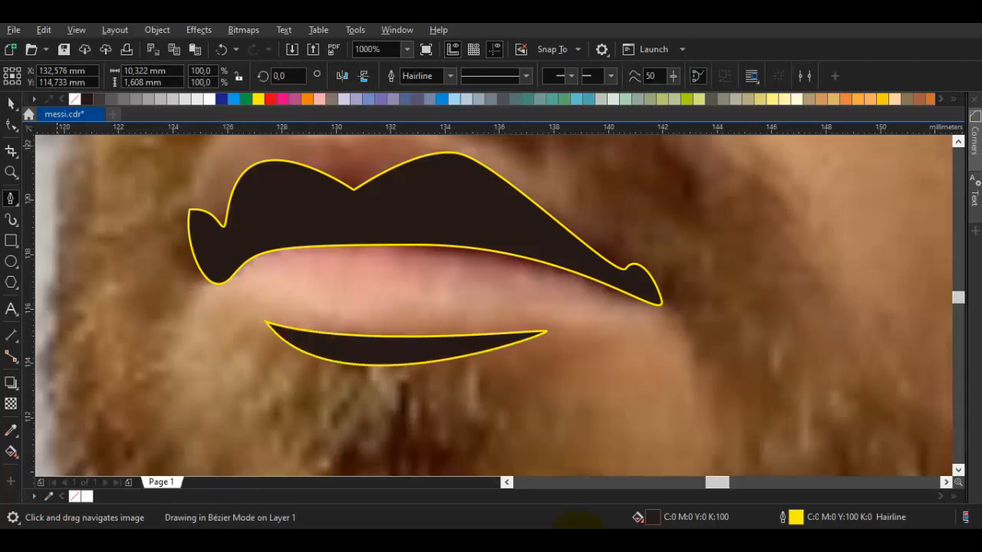
# Step: Remove the yellow outlines from the mouth shapes and delete the photo temporarily to check the whole face, restoring it
pyautogui.scroll(-3, 139, 256)
pyautogui.press('space')
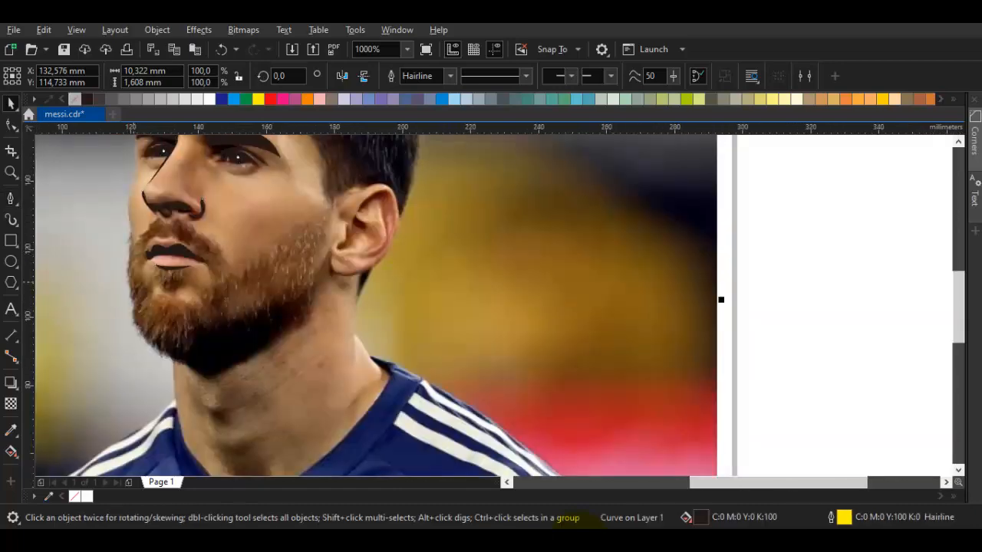
pyautogui.click(136, 284)
pyautogui.press('Delete')
pyautogui.scroll(2, 134, 253)
pyautogui.scroll(-3, 203, 269)
pyautogui.scroll(1, 168, 273)
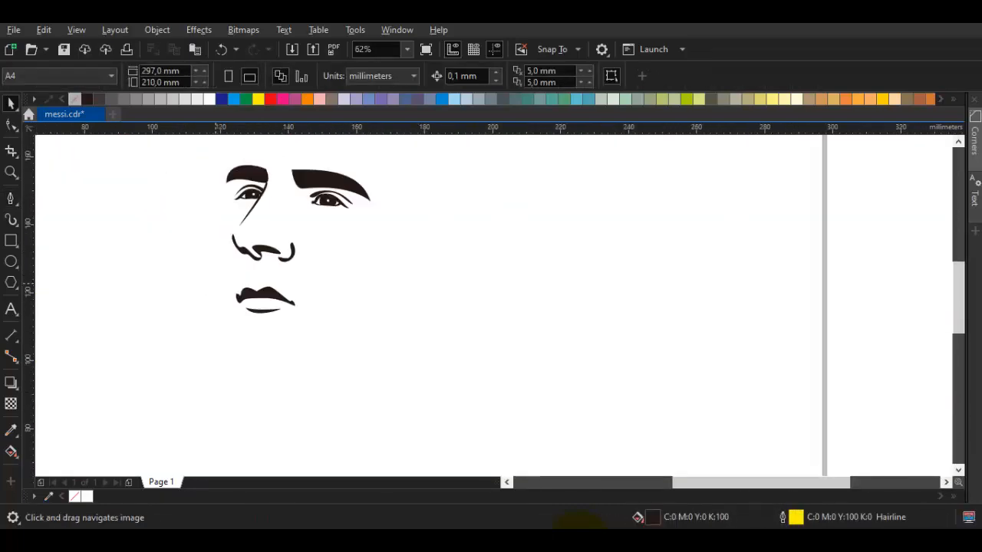
pyautogui.hotkey('ctrl', 'z')
# Step: Start the moustache outline with the Pen tool below the nose, curving over its peak and down its far upper edge
pyautogui.scroll(1, 270, 260)
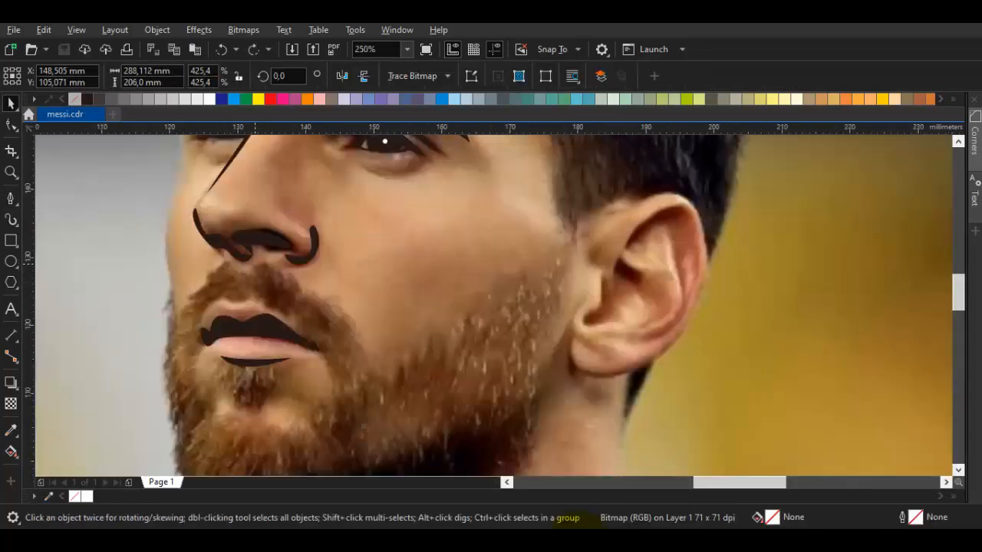
pyautogui.press('F5')
pyautogui.scroll(2, 247, 254)
pyautogui.click(237, 264)
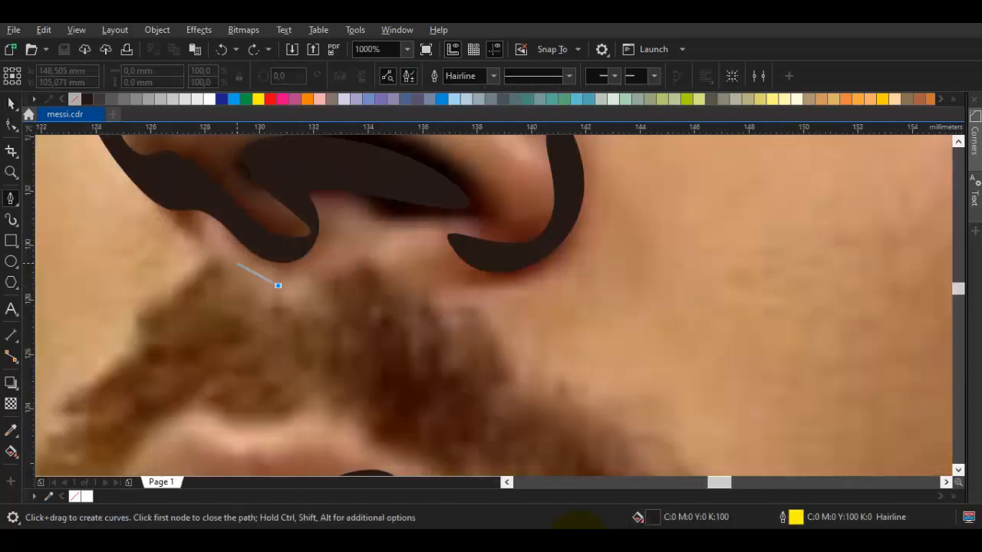
pyautogui.moveTo(198, 251); pyautogui.dragTo(196, 253)
pyautogui.scroll(1, 132, 365)
pyautogui.moveTo(133, 365); pyautogui.dragTo(292, 278)
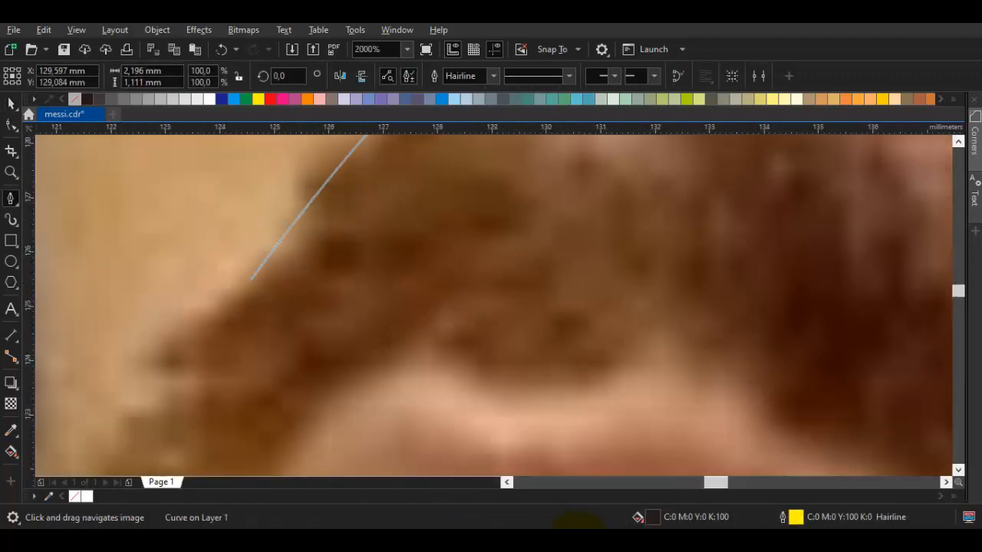
pyautogui.scroll(-1, 247, 281)
pyautogui.click(210, 309)
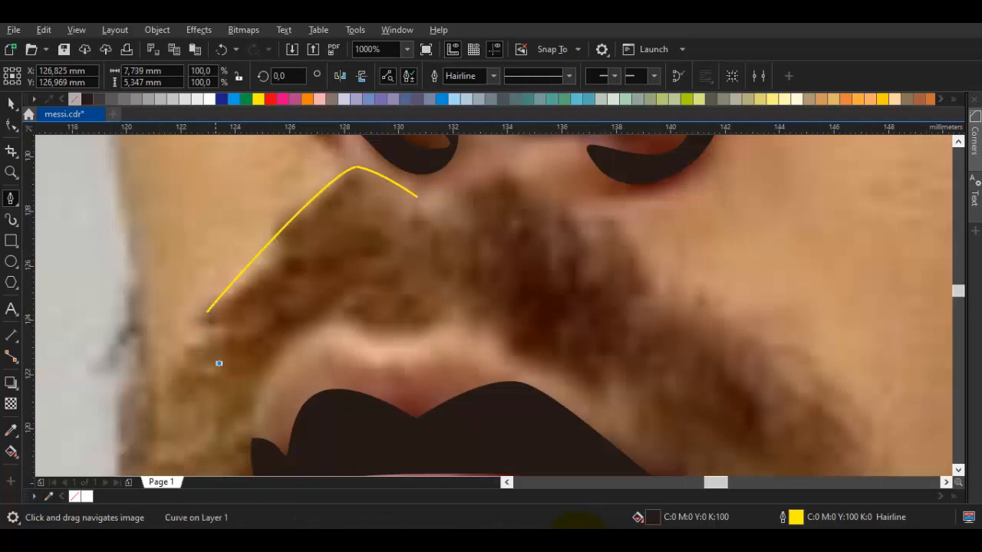
# Step: Continue the beard outline from the moustache's far end with short zigzag hair spikes across the far cheek to the face edge
pyautogui.click(217, 360)
pyautogui.scroll(1, 216, 361)
pyautogui.click(200, 328)
pyautogui.click(213, 393)
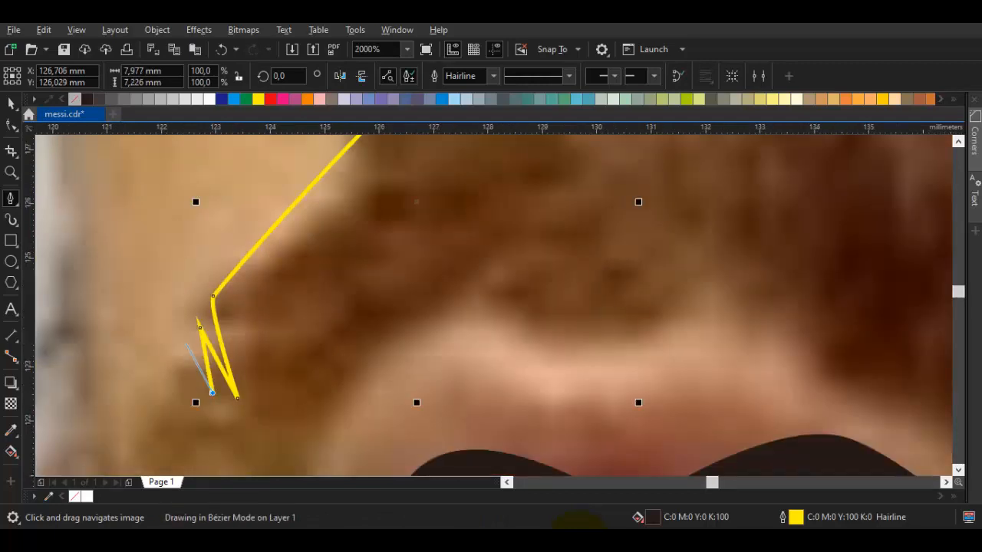
pyautogui.scroll(-1, 186, 342)
pyautogui.scroll(1, 332, 250)
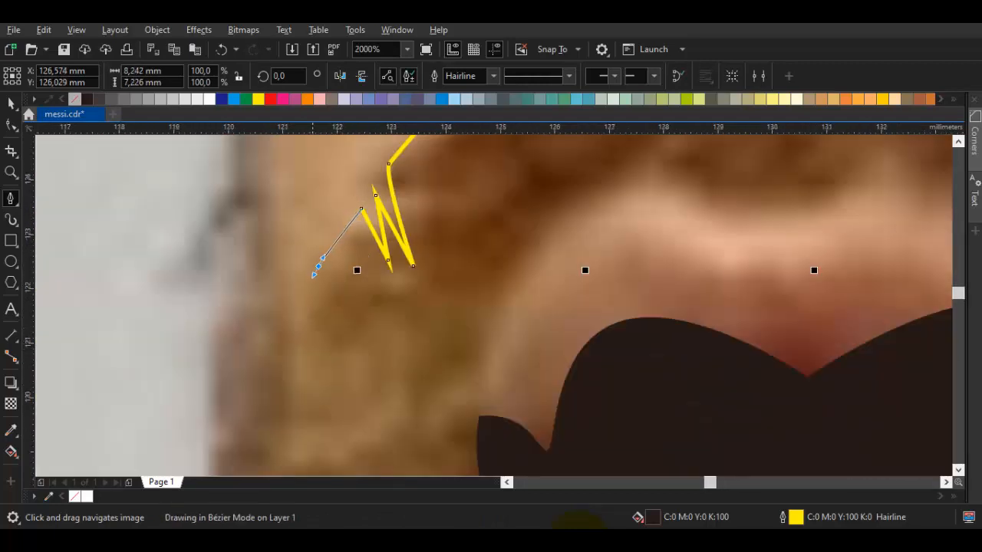
pyautogui.click(304, 347)
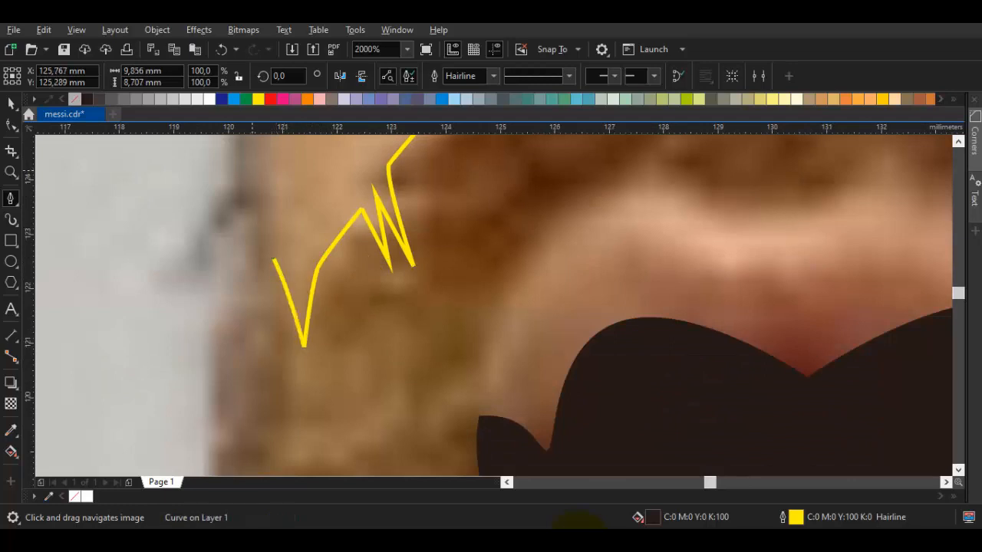
pyautogui.scroll(-2, 243, 205)
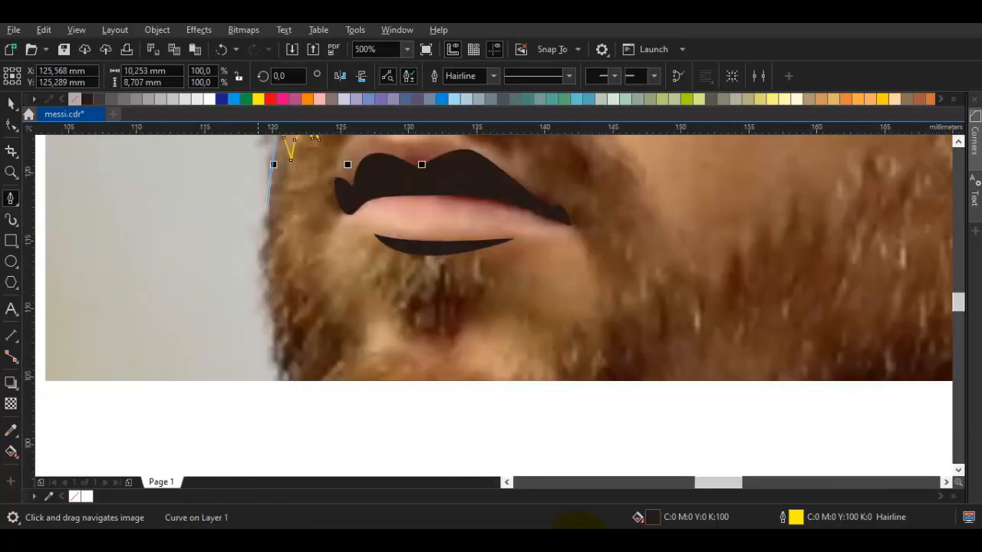
# Step: Trace the beard's far edge down beside the mouth and chin, adding one small inward hair notch near the jaw
pyautogui.moveTo(260, 278); pyautogui.dragTo(265, 322)
pyautogui.moveTo(279, 393); pyautogui.dragTo(281, 296)
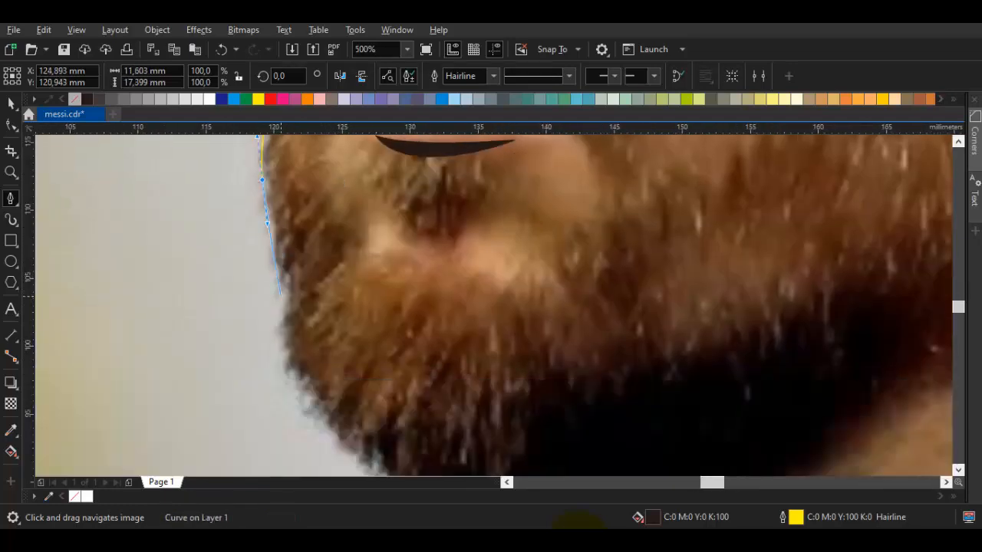
pyautogui.scroll(1, 281, 295)
pyautogui.click(283, 294)
pyautogui.click(314, 233)
pyautogui.scroll(-1, 286, 347)
pyautogui.moveTo(286, 346); pyautogui.dragTo(297, 252)
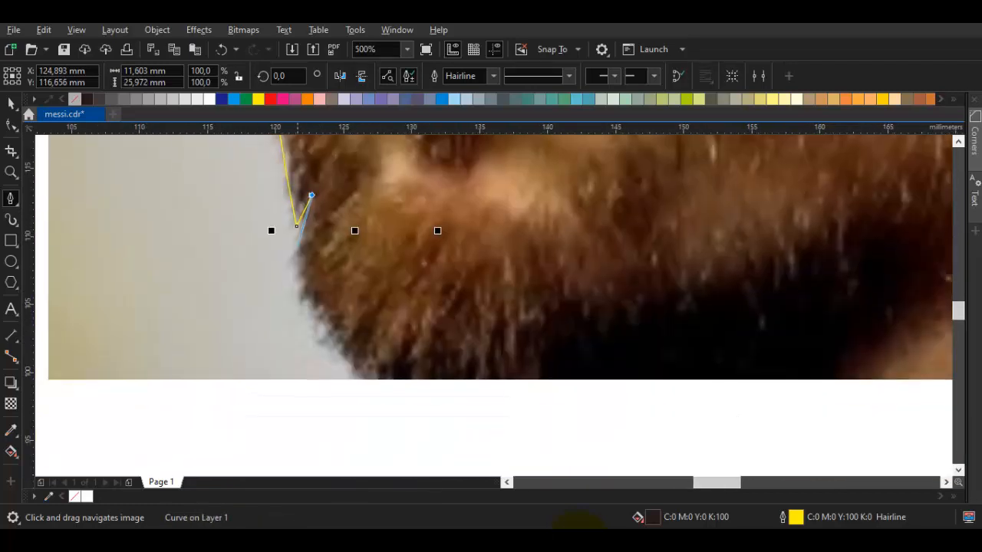
pyautogui.click(298, 253)
# Step: Carry the outline around the underside of the chin to the beard's lowest point and up the near jawline to its rear corner
pyautogui.moveTo(367, 385); pyautogui.dragTo(361, 280)
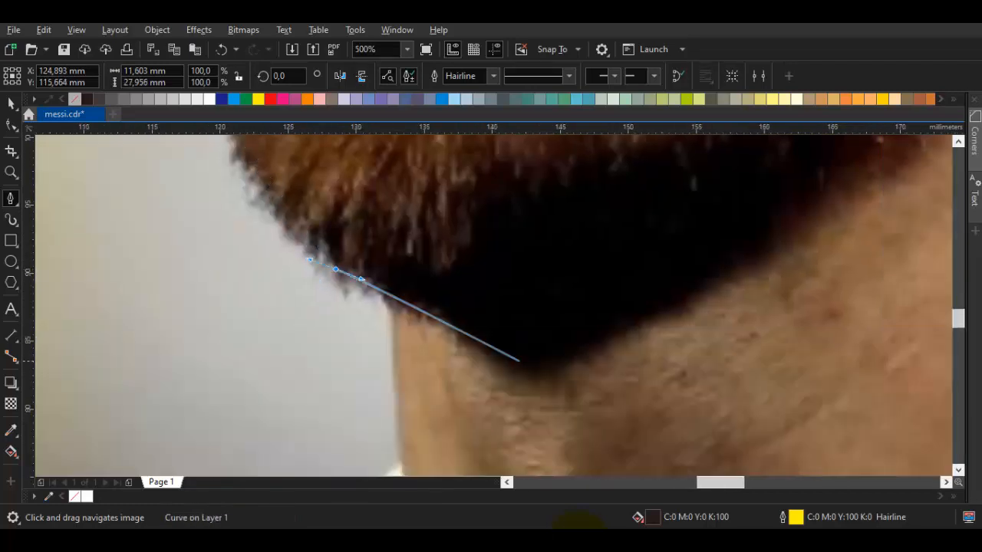
pyautogui.moveTo(534, 373); pyautogui.dragTo(546, 385)
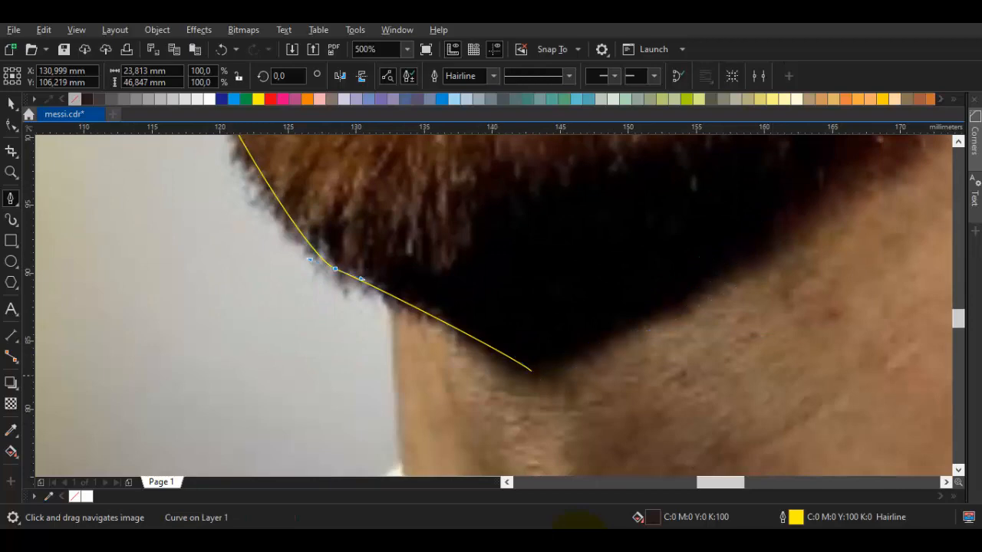
pyautogui.scroll(-2, 581, 395)
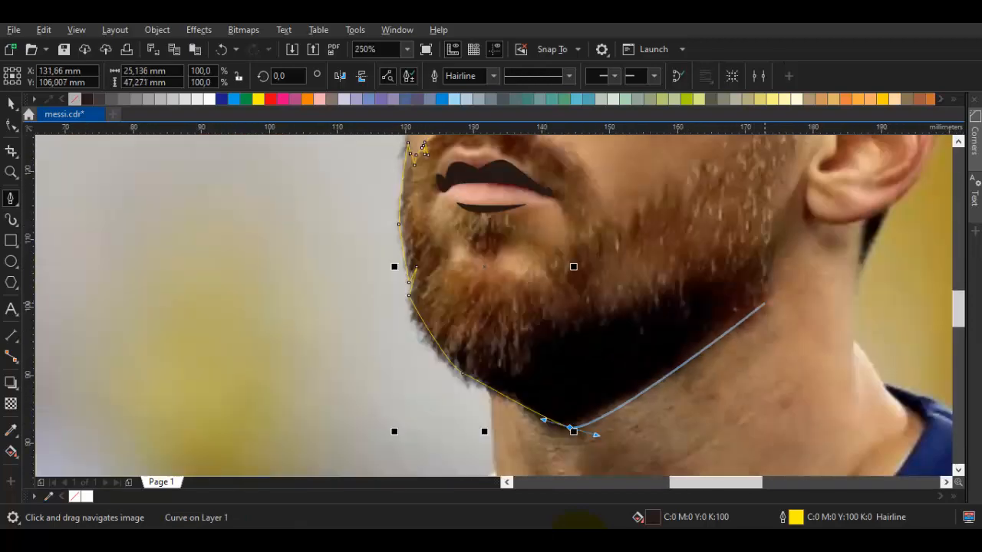
pyautogui.moveTo(764, 303); pyautogui.dragTo(745, 313)
# Step: Extend the outline up the beard's rear edge and add a row of narrow zigzag hair spikes in front of the earlobe
pyautogui.scroll(1, 729, 342)
pyautogui.moveTo(745, 206); pyautogui.dragTo(719, 368)
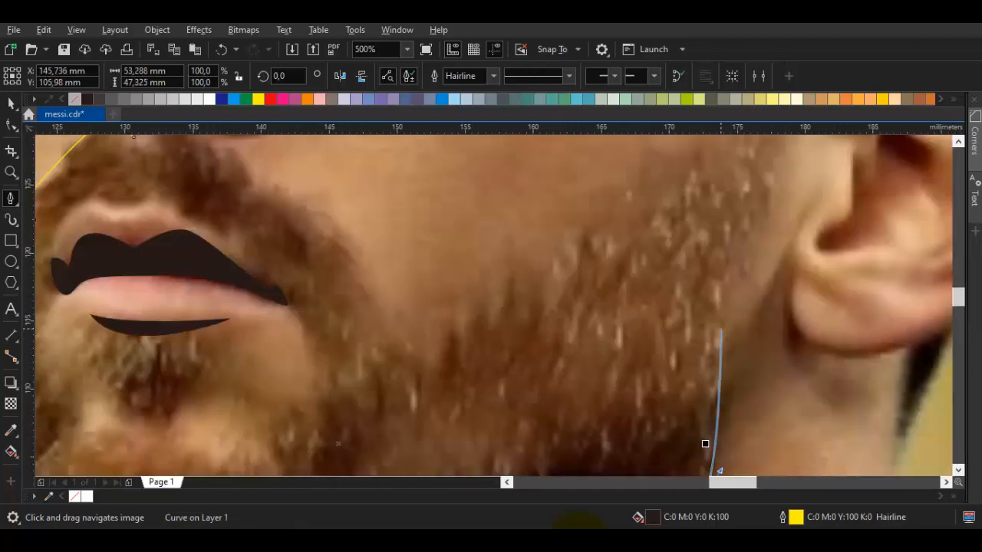
pyautogui.moveTo(721, 330); pyautogui.dragTo(716, 360)
pyautogui.click(718, 350)
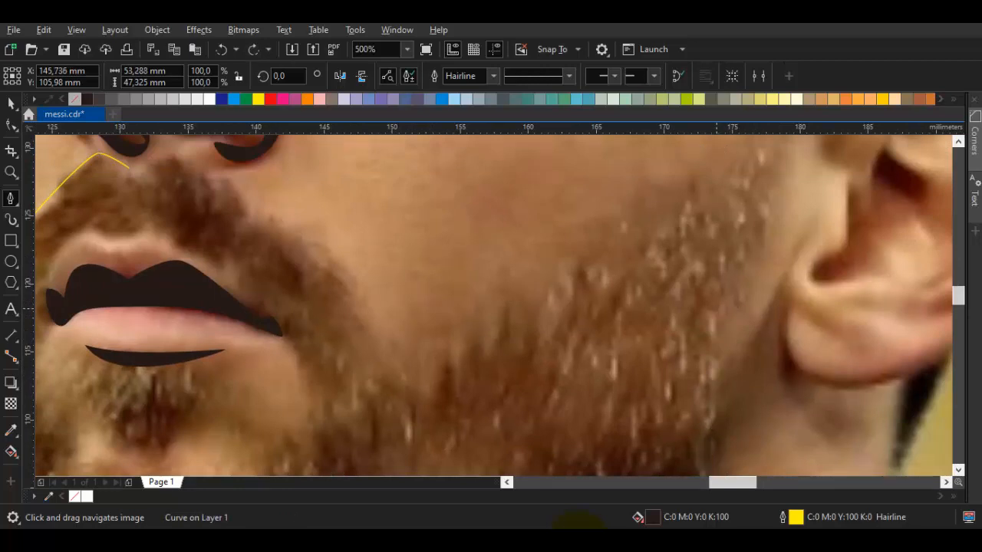
pyautogui.scroll(1, 724, 304)
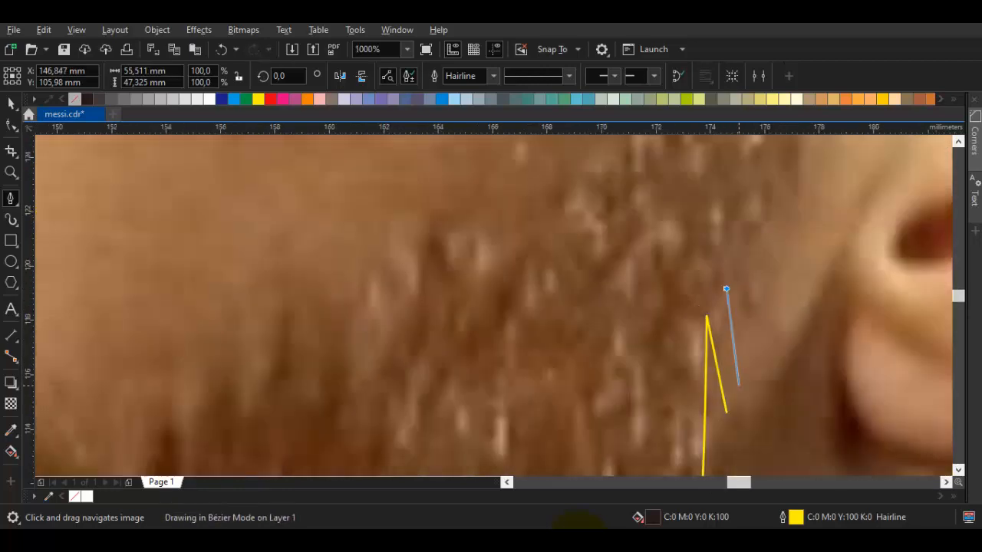
pyautogui.moveTo(739, 385); pyautogui.dragTo(739, 387)
pyautogui.moveTo(739, 247); pyautogui.dragTo(749, 344)
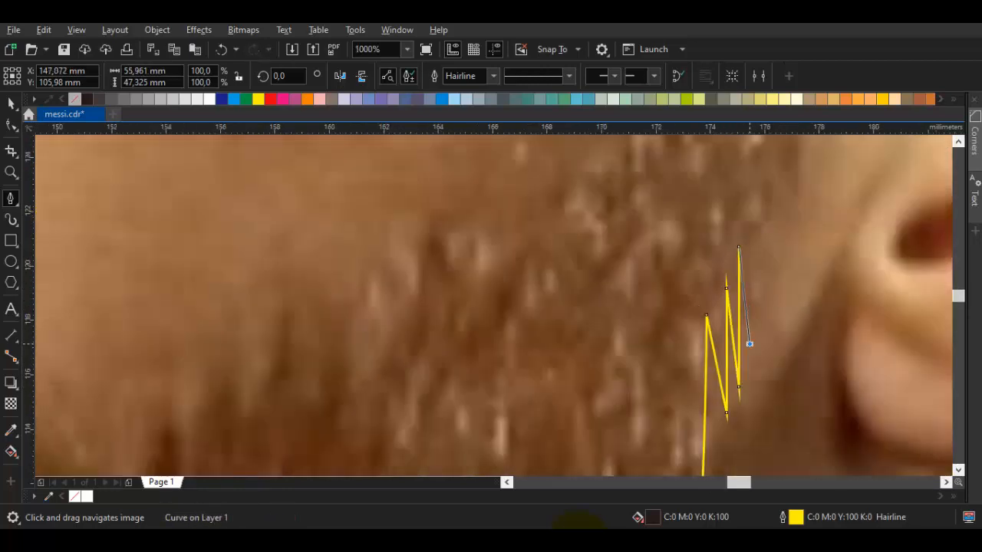
pyautogui.scroll(-1, 637, 306)
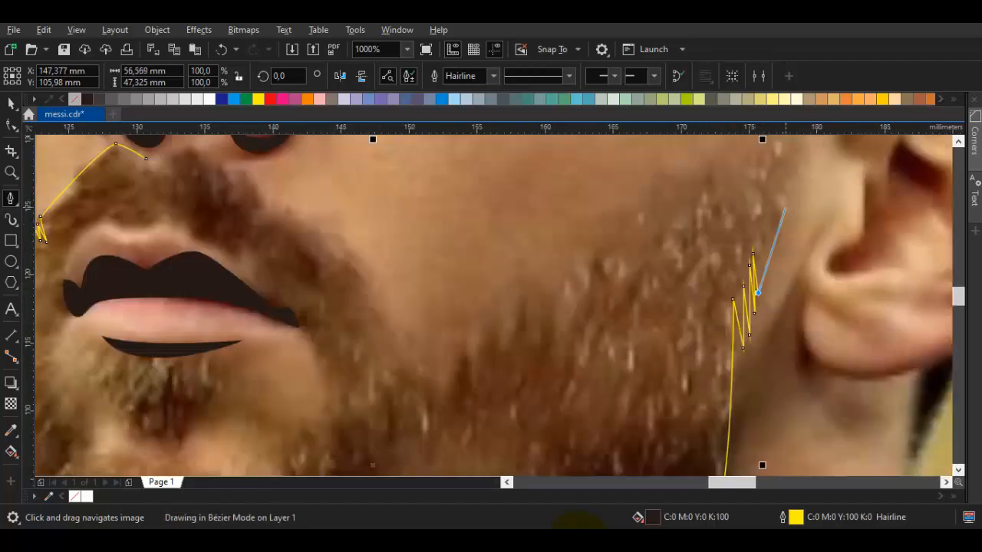
# Step: Curve the outline up the sideburn's rear edge, over the top of the ear and down behind it
pyautogui.moveTo(730, 258)
pyautogui.mouseDown()
pyautogui.moveTo(709, 309)
pyautogui.moveTo(725, 274)
pyautogui.mouseUp()
pyautogui.moveTo(892, 209); pyautogui.dragTo(836, 259)
pyautogui.click(857, 375)
pyautogui.scroll(-2, 844, 396)
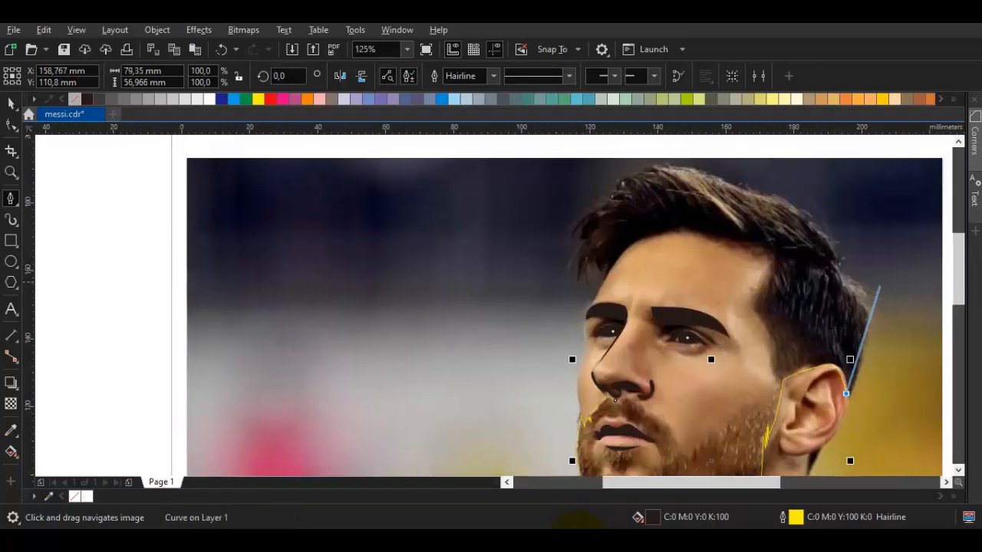
# Step: Trace the outer edge of the hair up the back of the head and forward over the crown
pyautogui.scroll(1, 864, 303)
pyautogui.moveTo(879, 303); pyautogui.dragTo(879, 302)
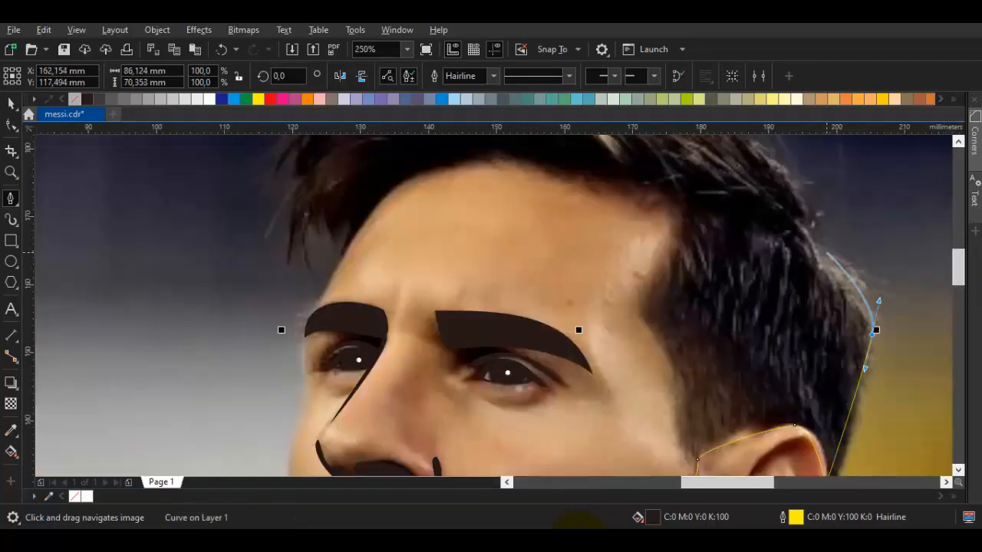
pyautogui.moveTo(826, 252); pyautogui.dragTo(807, 181)
pyautogui.moveTo(800, 170); pyautogui.dragTo(791, 265)
pyautogui.moveTo(652, 194); pyautogui.dragTo(822, 256)
pyautogui.moveTo(698, 230); pyautogui.dragTo(618, 193)
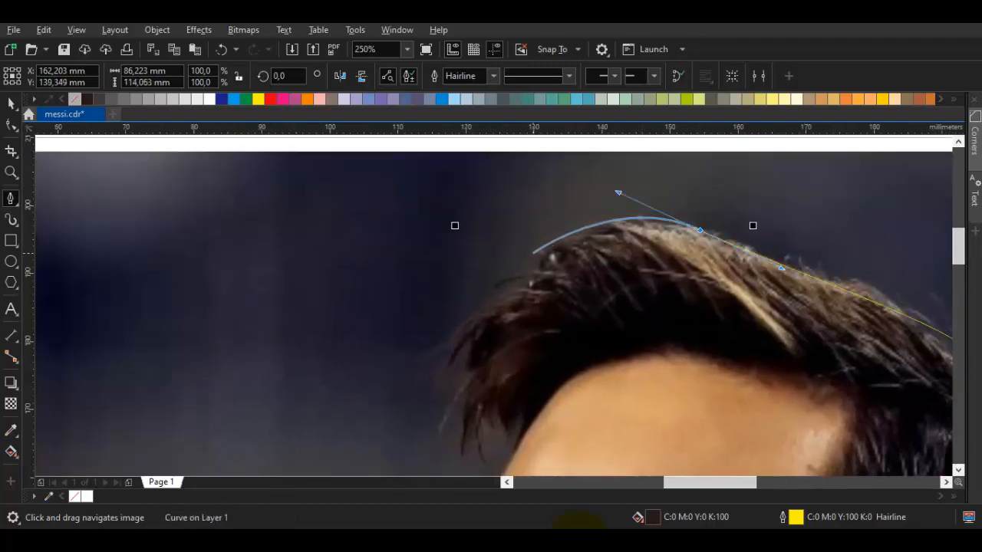
# Step: Curve the outline over the top of the hair toward the front and add a short inward step at its end
pyautogui.moveTo(529, 254); pyautogui.dragTo(528, 254)
pyautogui.hotkey('ctrl', 'z')
pyautogui.scroll(1, 533, 256)
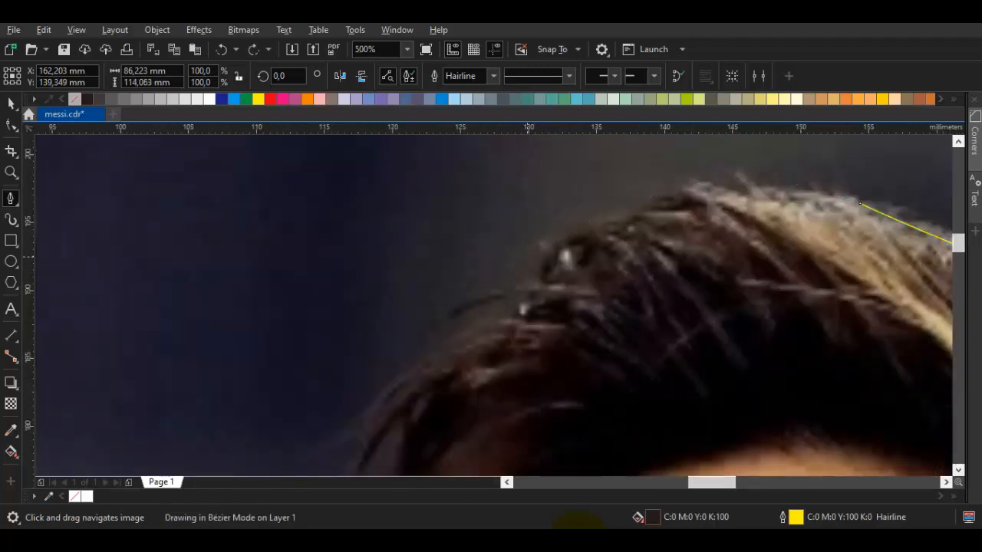
pyautogui.click(527, 256)
pyautogui.click(562, 256)
pyautogui.scroll(-1, 486, 330)
pyautogui.moveTo(485, 330); pyautogui.dragTo(537, 272)
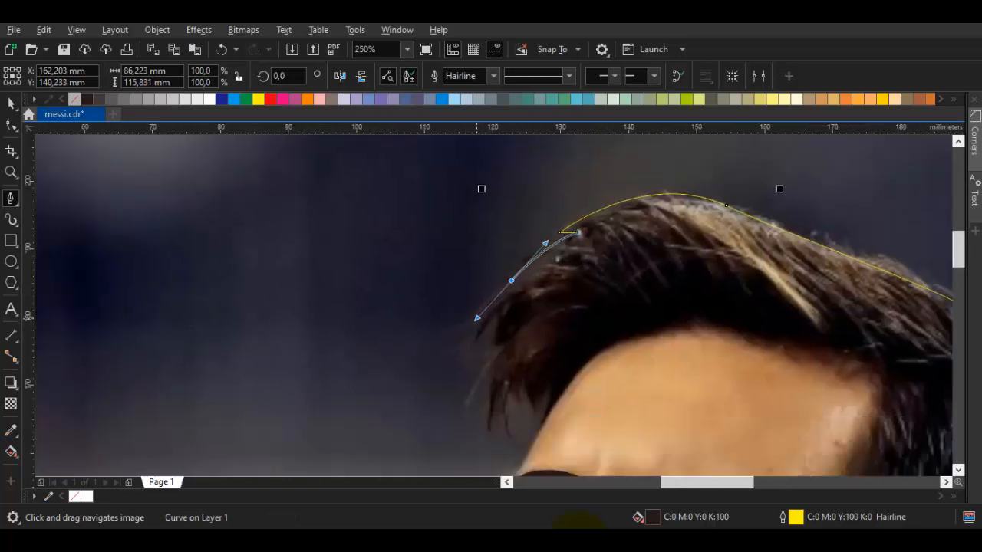
pyautogui.click(471, 350)
pyautogui.scroll(1, 476, 346)
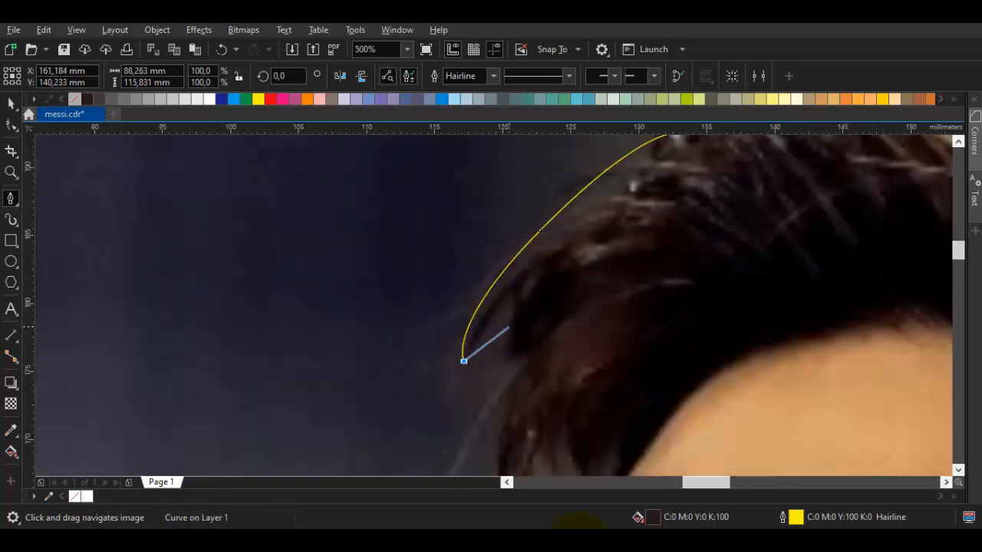
pyautogui.hotkey('ctrl', 'z')
pyautogui.hotkey('ctrl', 'z')
# Step: Trace the front edge of the fringe down to its pointed tip, then notch back up and down to the forehead's far edge
pyautogui.moveTo(524, 246); pyautogui.dragTo(491, 291)
pyautogui.moveTo(493, 414); pyautogui.dragTo(530, 169)
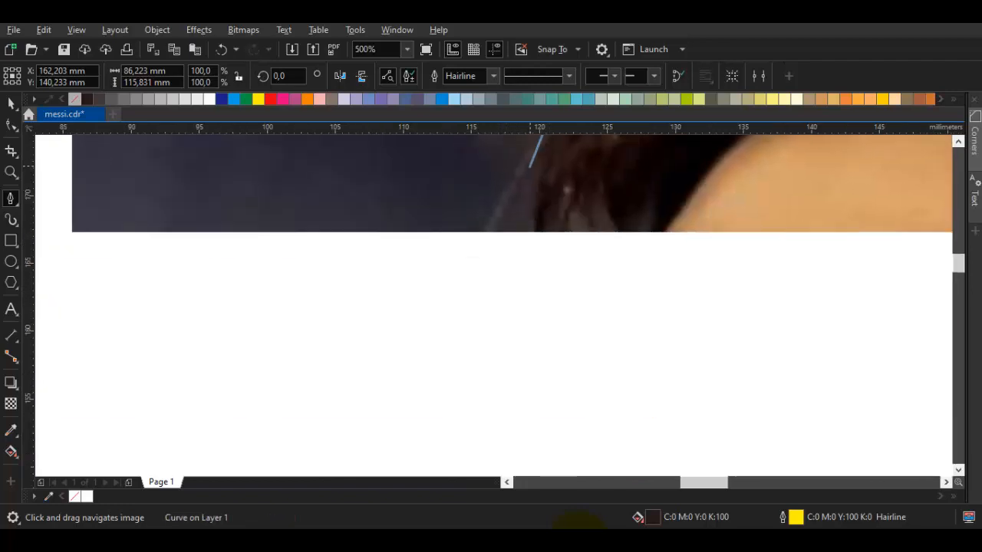
pyautogui.moveTo(558, 289); pyautogui.dragTo(577, 212)
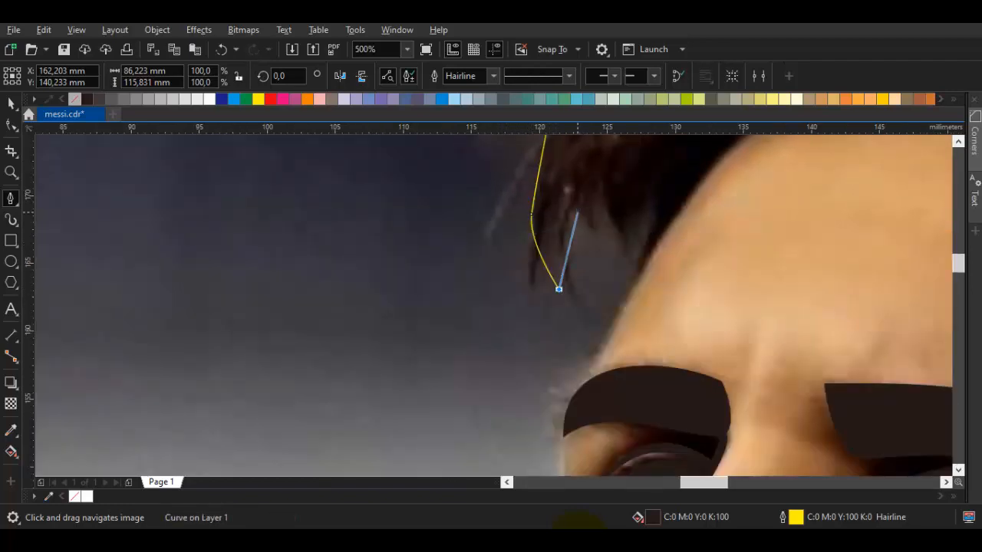
pyautogui.click(659, 209)
pyautogui.moveTo(629, 301); pyautogui.dragTo(568, 298)
pyautogui.scroll(-2, 450, 383)
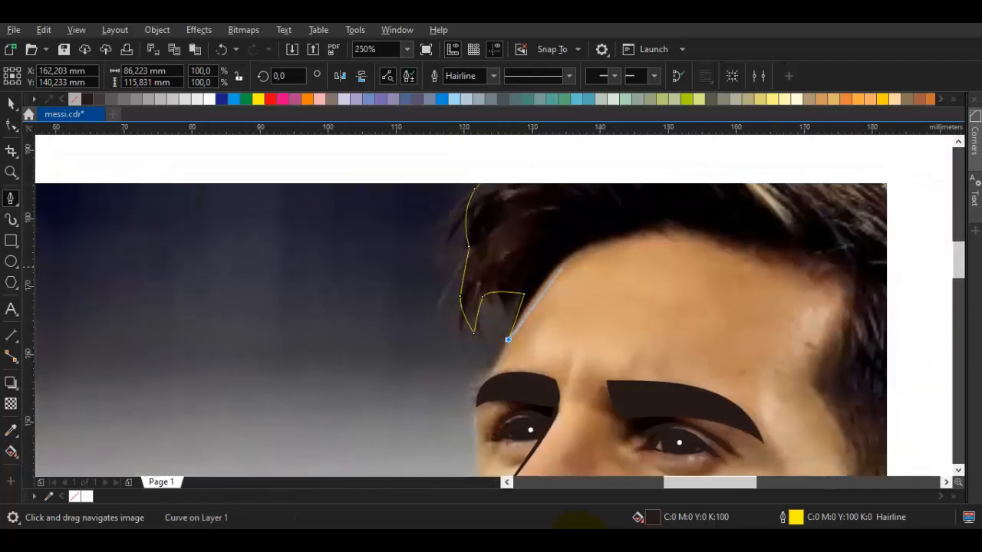
# Step: Trace the hairline across the forehead to the near temple corner, with two pointed hair spikes midway, undoing the first curve attempt
pyautogui.moveTo(588, 242); pyautogui.dragTo(607, 227)
pyautogui.scroll(2, 741, 242)
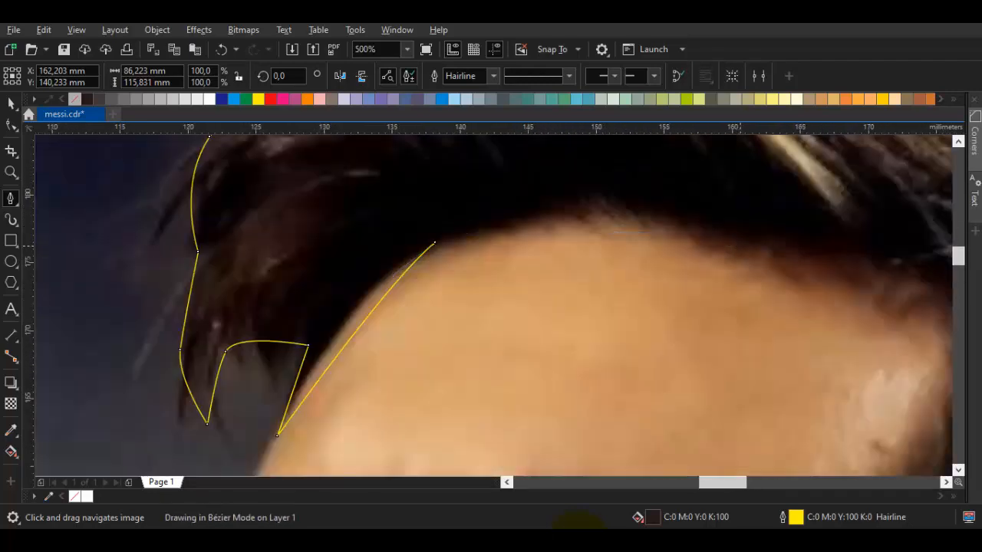
pyautogui.hotkey('ctrl', 'z')
pyautogui.moveTo(663, 233); pyautogui.dragTo(732, 245)
pyautogui.moveTo(880, 270); pyautogui.dragTo(420, 219)
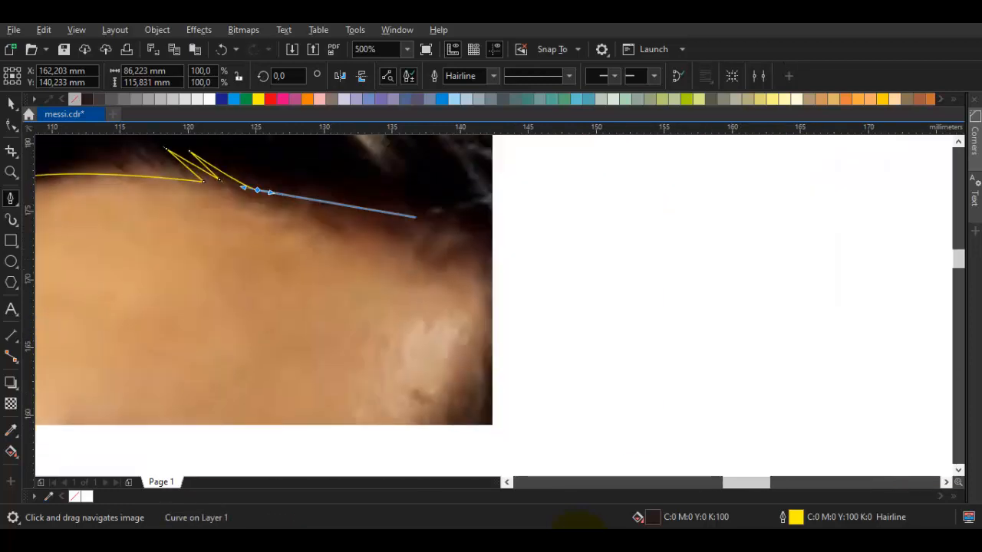
pyautogui.click(500, 250)
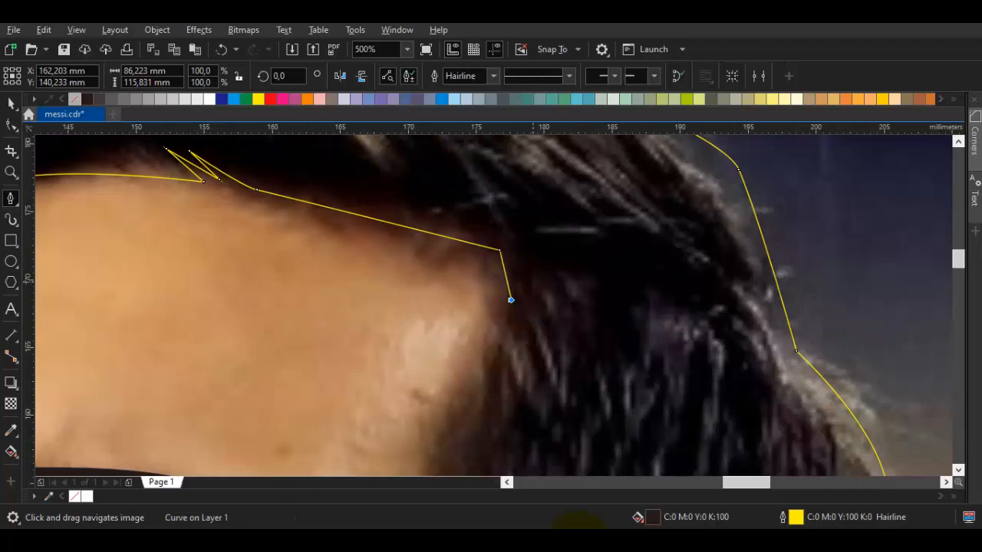
pyautogui.click(511, 250)
# Step: Trace the hair's inner edge down the near temple and add narrow zigzag hair spikes at its forward bulge
pyautogui.scroll(-1, 482, 336)
pyautogui.moveTo(476, 351); pyautogui.dragTo(464, 283)
pyautogui.scroll(1, 483, 249)
pyautogui.scroll(1, 498, 379)
pyautogui.click(495, 374)
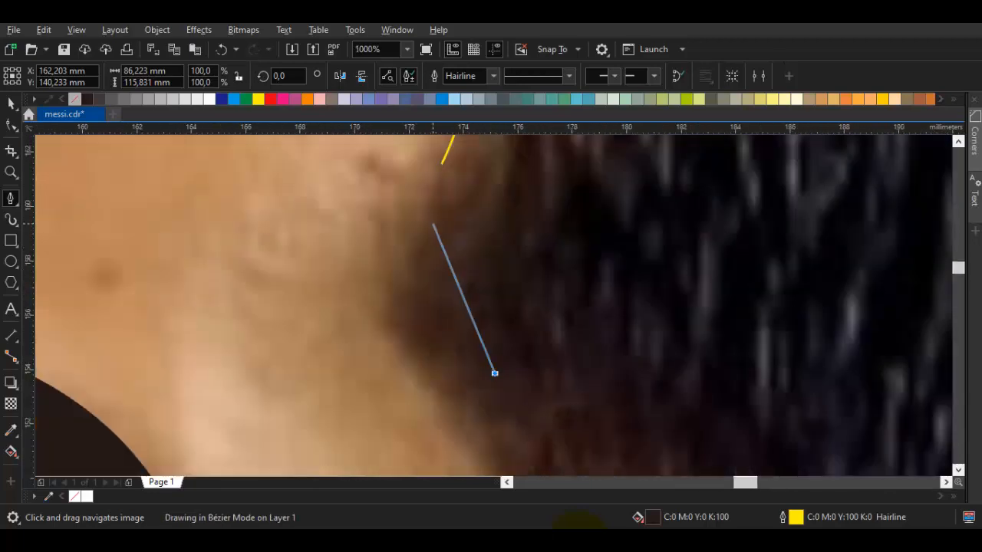
pyautogui.click(428, 237)
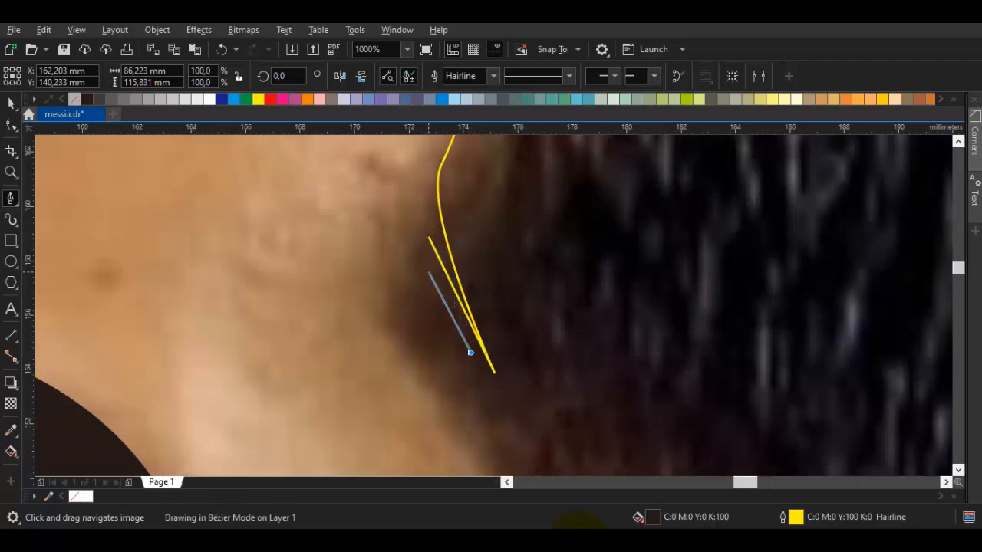
pyautogui.click(470, 352)
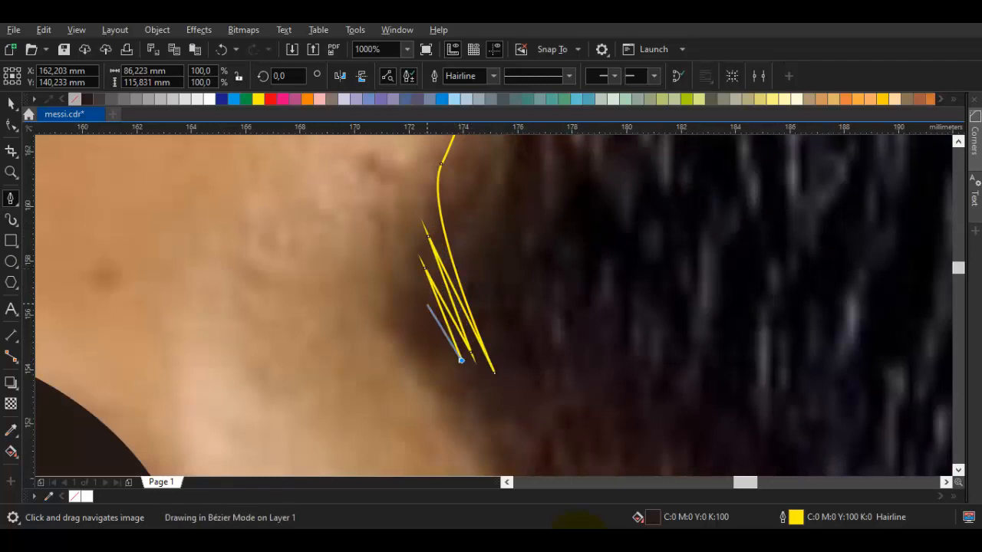
pyautogui.click(419, 293)
# Step: Continue the outline down the sideburn's front edge and add short zigzag spikes where it thins beside the ear
pyautogui.scroll(-1, 419, 326)
pyautogui.moveTo(423, 359); pyautogui.dragTo(423, 272)
pyautogui.moveTo(423, 273); pyautogui.dragTo(423, 282)
pyautogui.moveTo(514, 401); pyautogui.dragTo(485, 305)
pyautogui.moveTo(454, 402); pyautogui.dragTo(454, 247)
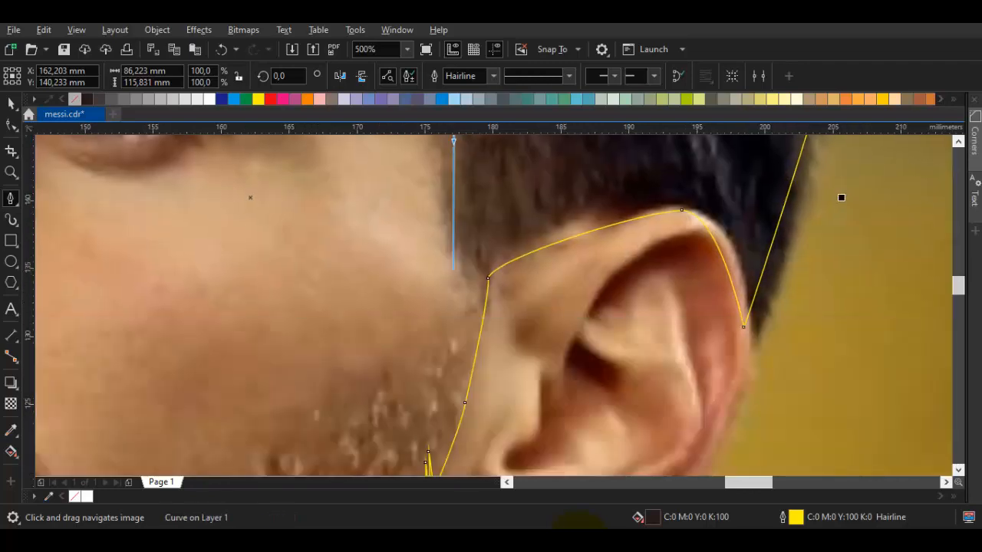
pyautogui.scroll(1, 476, 301)
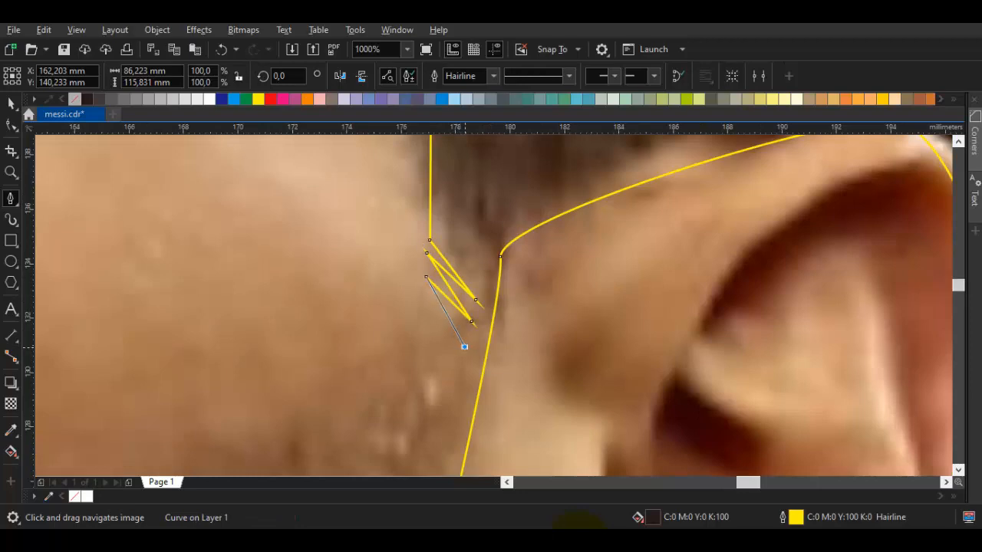
pyautogui.scroll(-3, 426, 303)
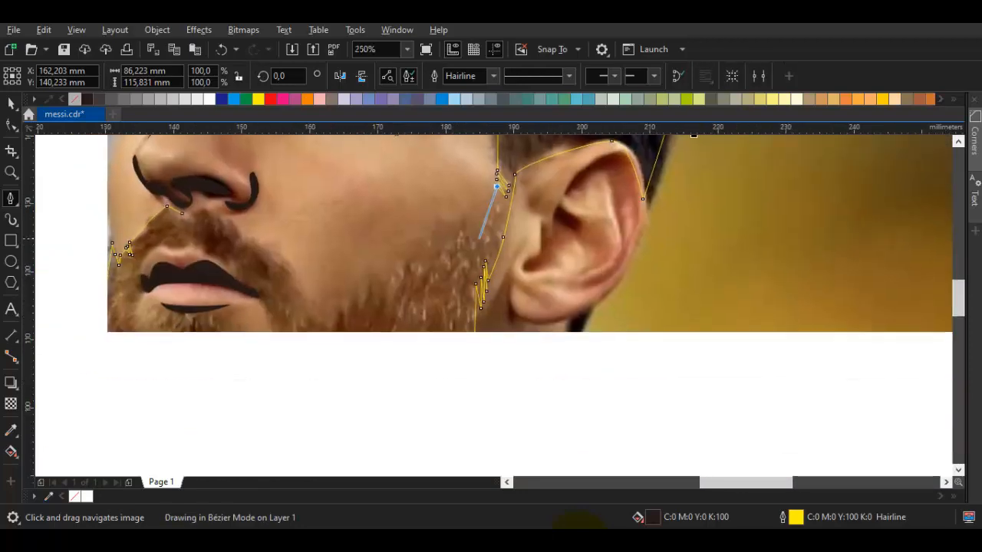
# Step: Curve the outline along the beard's upper edge across the near cheek to the dip beside the moustache
pyautogui.scroll(1, 318, 326)
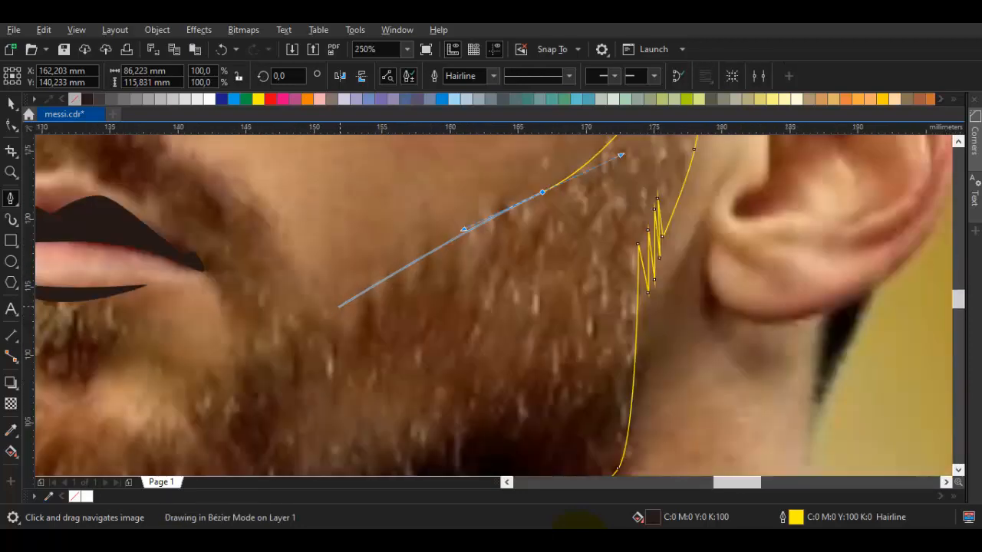
pyautogui.click(340, 300)
pyautogui.moveTo(340, 300); pyautogui.dragTo(497, 306)
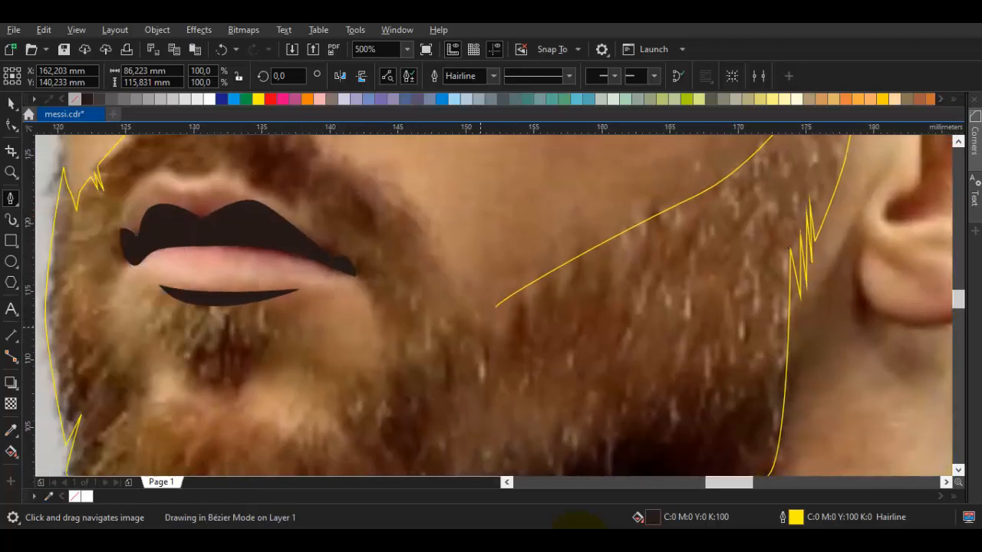
pyautogui.click(480, 328)
pyautogui.scroll(1, 432, 227)
pyautogui.moveTo(427, 258); pyautogui.dragTo(480, 333)
pyautogui.scroll(-1, 440, 270)
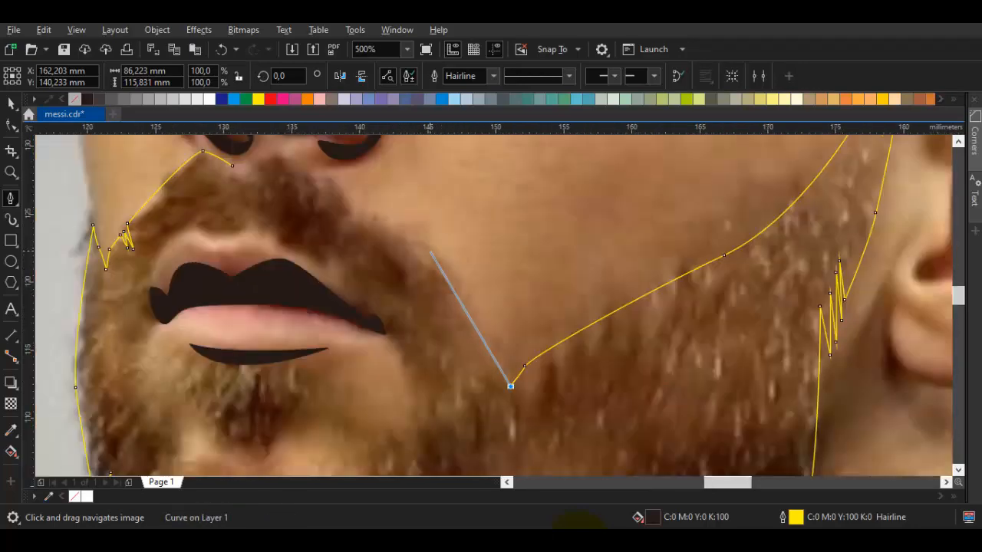
# Step: Close the beard and hair outline over the moustache with a curve and a small V-shaped notch beneath the nose
pyautogui.scroll(1, 427, 252)
pyautogui.moveTo(342, 207); pyautogui.dragTo(678, 227)
pyautogui.hotkey('ctrl', 'z')
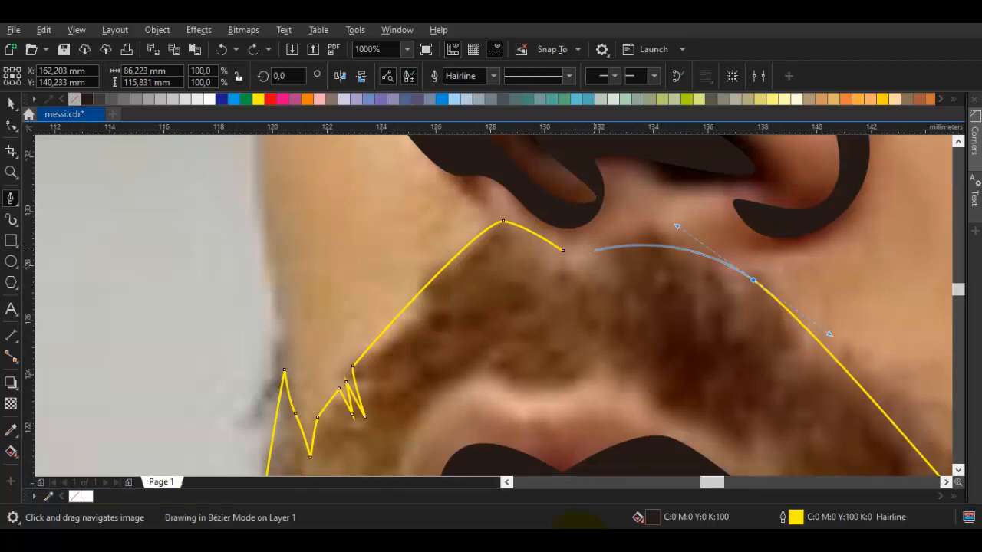
pyautogui.click(592, 248)
pyautogui.click(576, 274)
pyautogui.scroll(1, 576, 274)
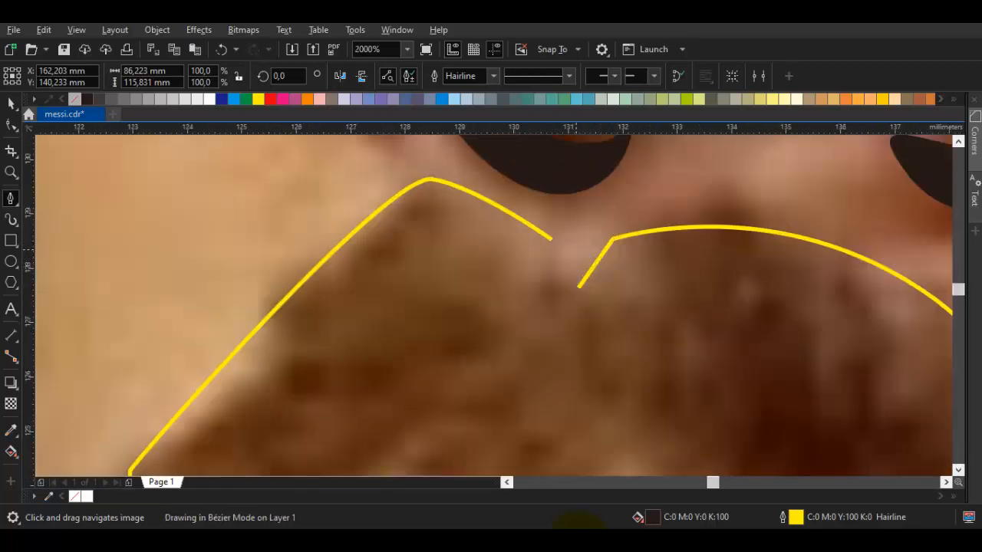
pyautogui.click(553, 238)
pyautogui.scroll(-7, 583, 261)
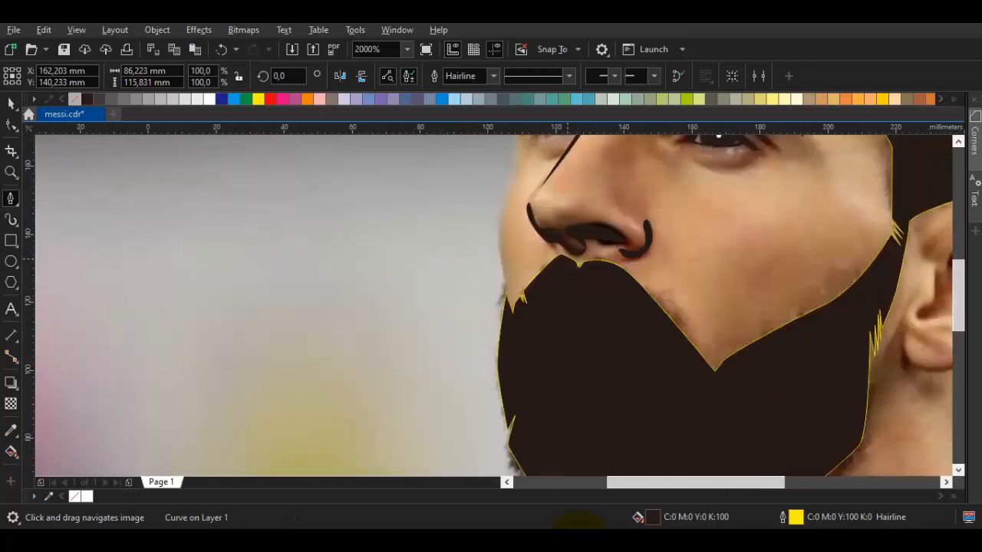
# Step: Remove the outline from all objects on the page and save the file
pyautogui.press('Escape')
pyautogui.press('space')
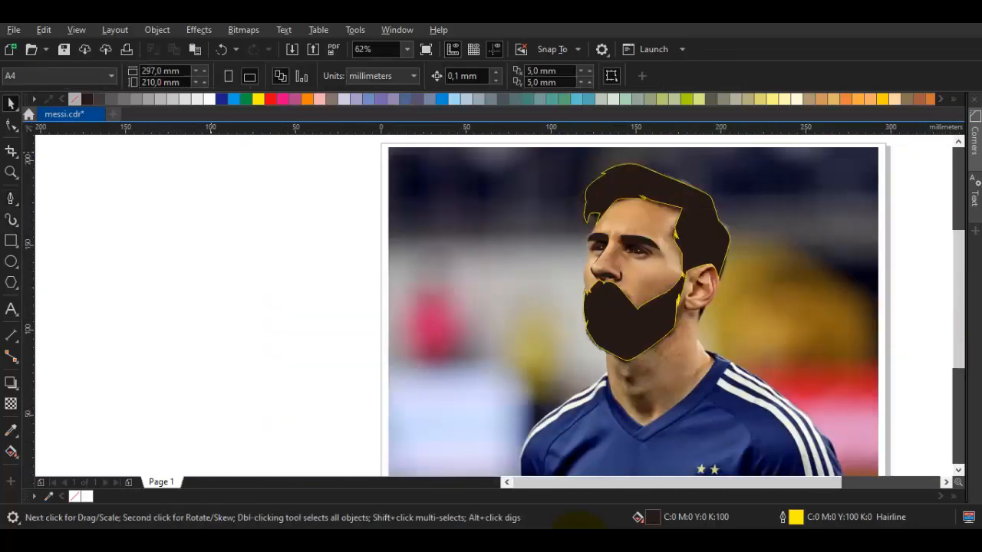
pyautogui.hotkey('ctrl', 'a')
pyautogui.rightClick(75, 99)
pyautogui.click(249, 236)
pyautogui.scroll(-1, 249, 237)
pyautogui.hotkey('ctrl', 's')
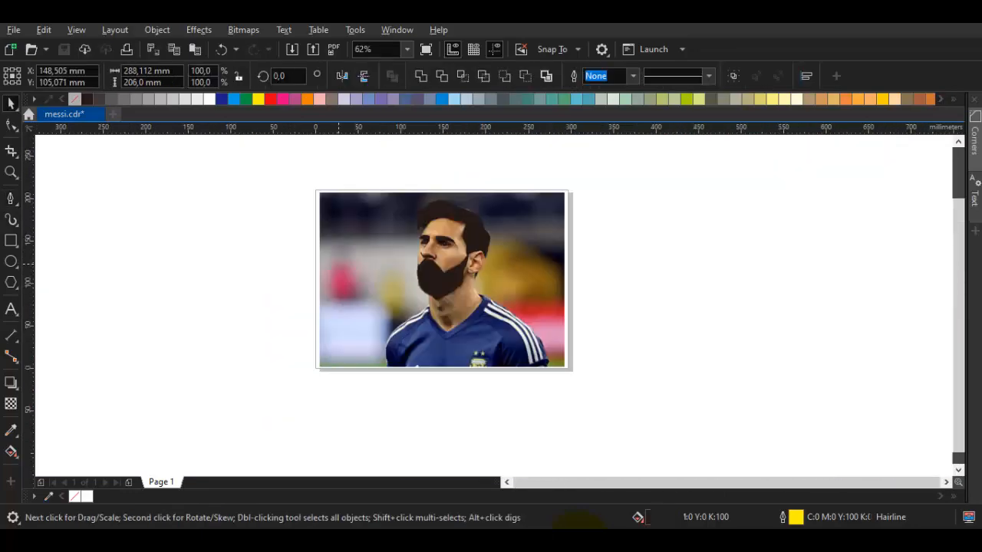
# Step: Move the photo aside to review the traced shapes alone, and undo both the move and the outline removal
pyautogui.moveTo(527, 264); pyautogui.dragTo(758, 264)
pyautogui.scroll(2, 425, 275)
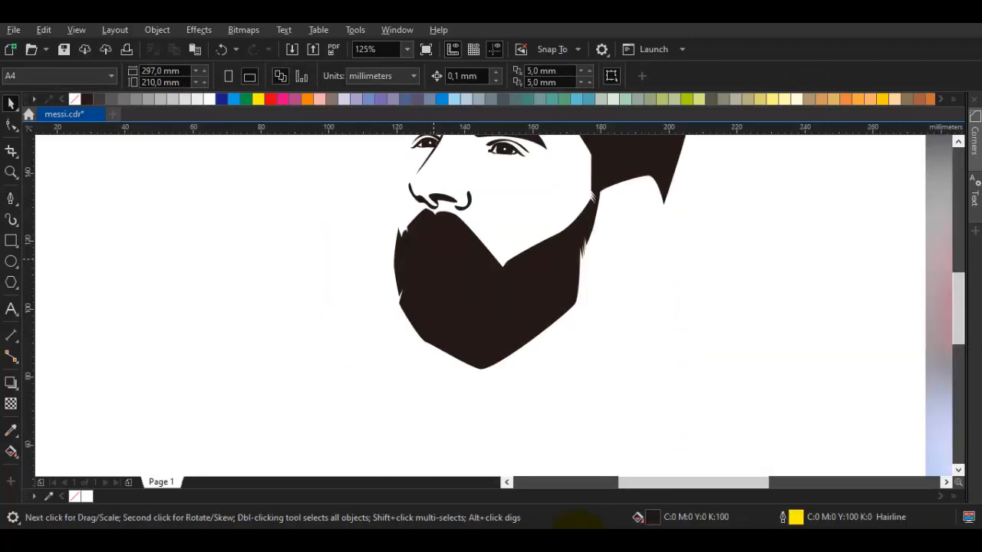
pyautogui.hotkey('ctrl', 'z')
pyautogui.hotkey('ctrl', 'z')
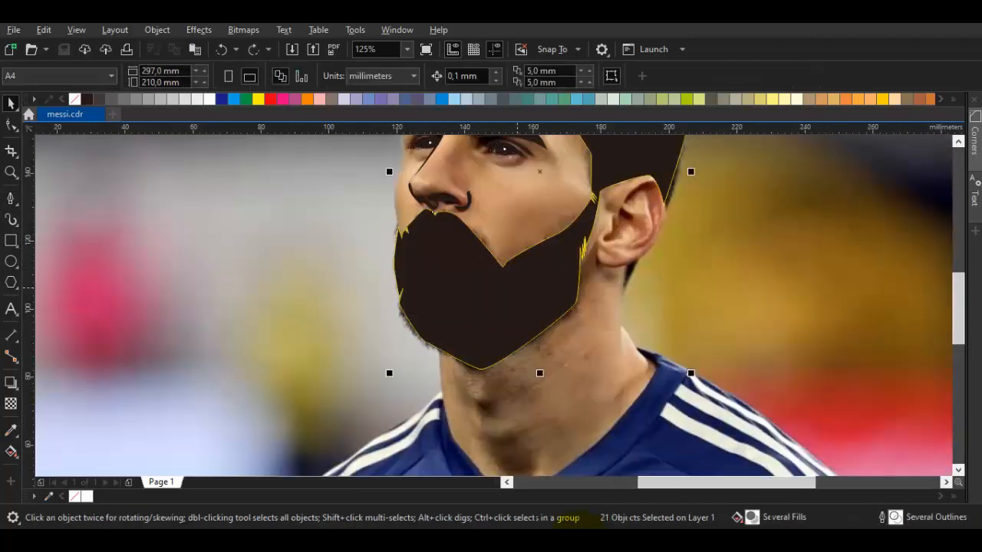
# Step: Select the beard and hair shape and remove its fill to expose the mouth area of the photo
pyautogui.hotkey('ctrl', 'l')
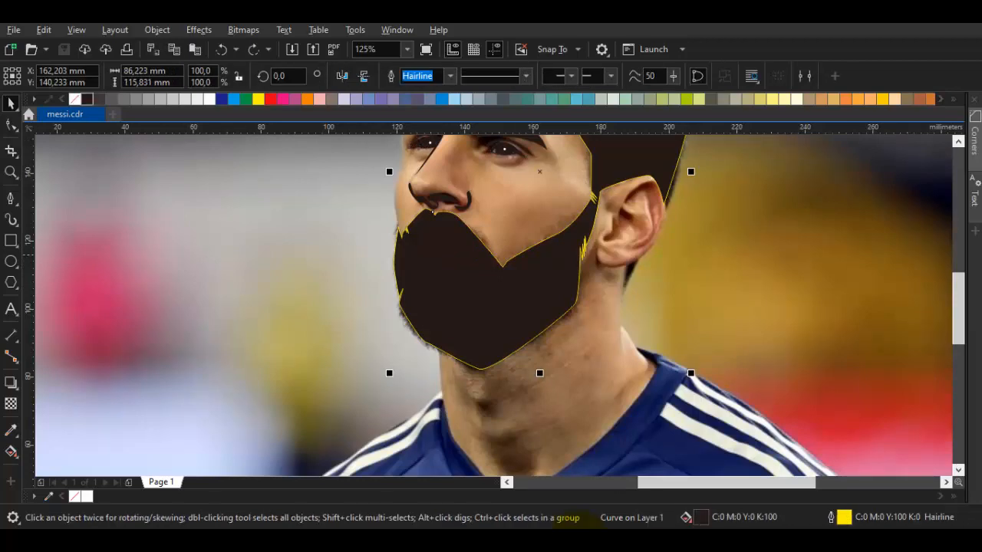
pyautogui.click(74, 99)
pyautogui.scroll(2, 423, 240)
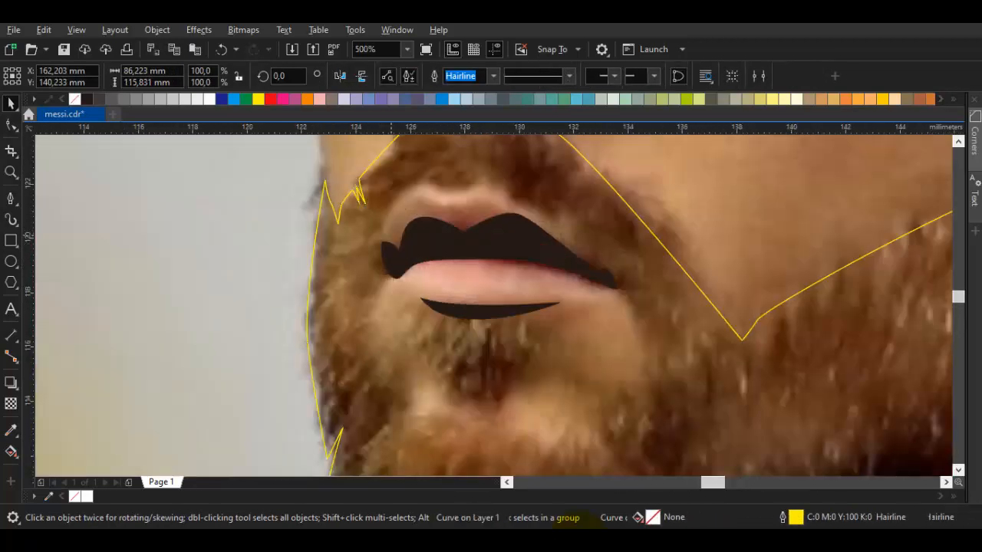
pyautogui.scroll(2, 395, 223)
# Step: Trace the beard's inner opening from the far mouth corner over the upper lip and down around the near side to the chin
pyautogui.click(11, 198)
pyautogui.moveTo(392, 280); pyautogui.dragTo(440, 286)
pyautogui.scroll(2, 440, 286)
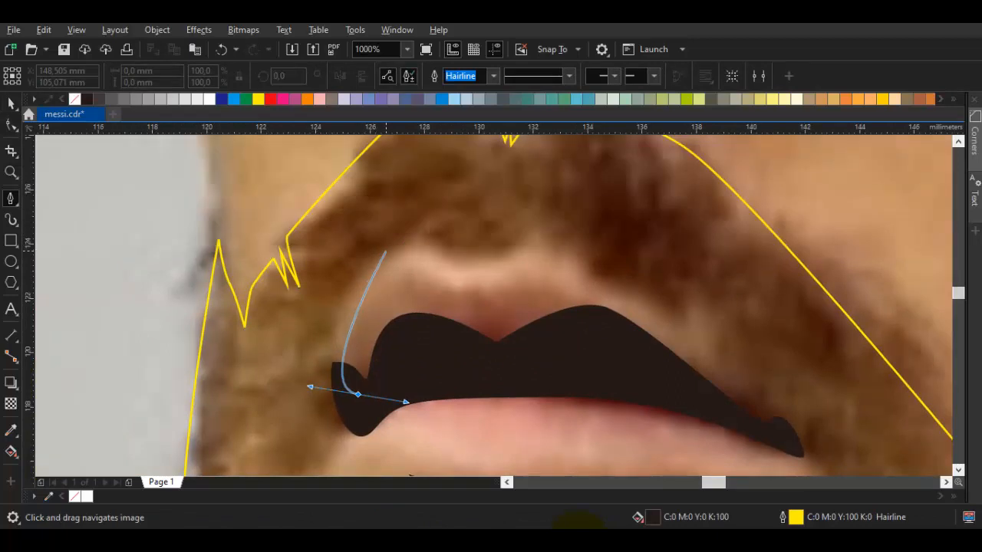
pyautogui.moveTo(392, 241); pyautogui.dragTo(416, 231)
pyautogui.click(473, 261)
pyautogui.moveTo(473, 261); pyautogui.dragTo(555, 232)
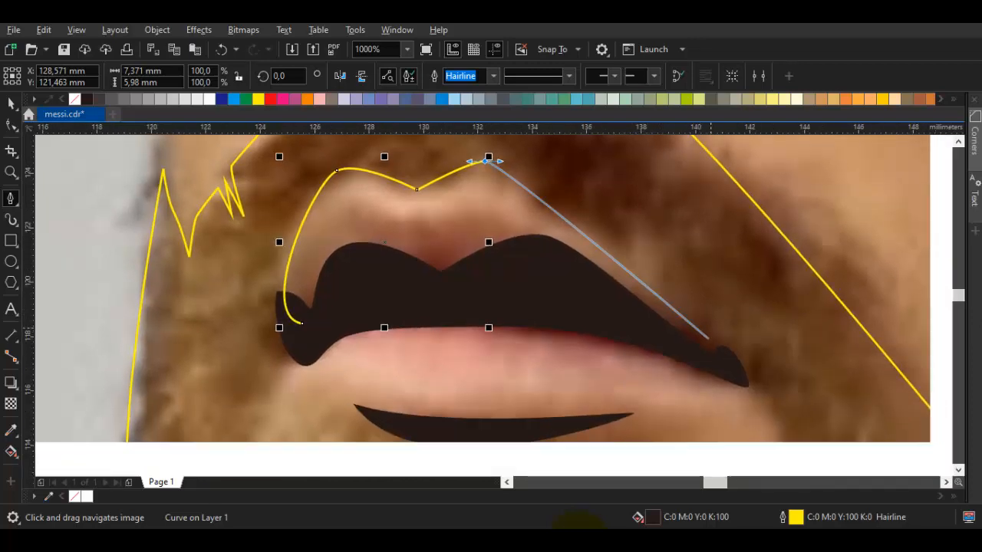
pyautogui.moveTo(710, 323); pyautogui.dragTo(704, 291)
pyautogui.scroll(-3, 736, 329)
pyautogui.scroll(-2, 721, 414)
pyautogui.scroll(2, 744, 341)
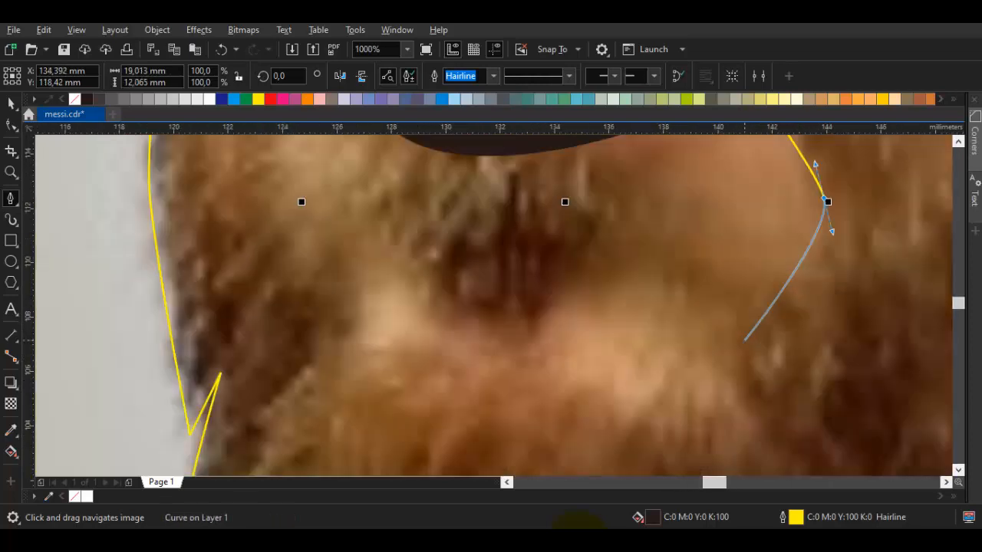
pyautogui.press('Escape')
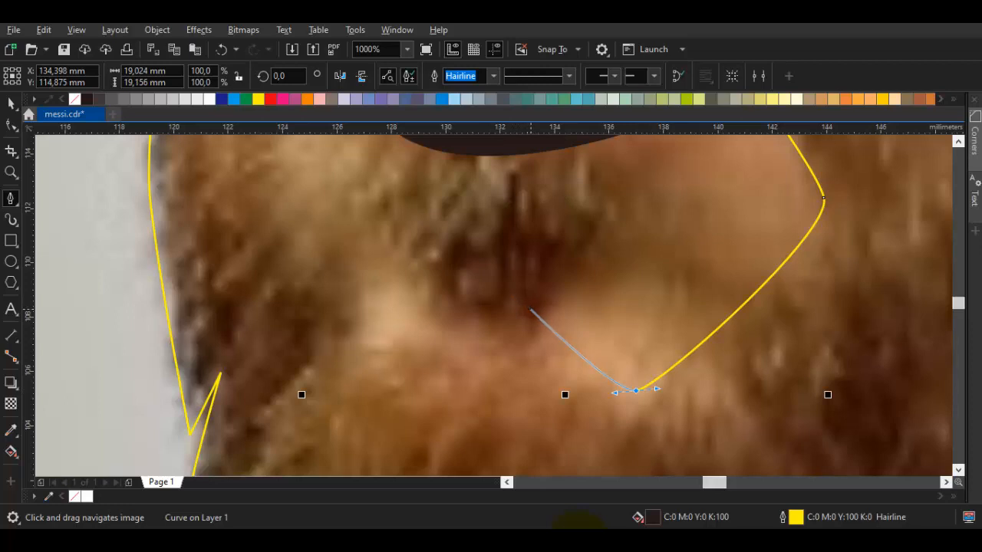
# Step: Continue the inner outline up around the hair patch beneath the lower lip and back down its far side
pyautogui.click(555, 317)
pyautogui.moveTo(613, 220); pyautogui.dragTo(615, 262)
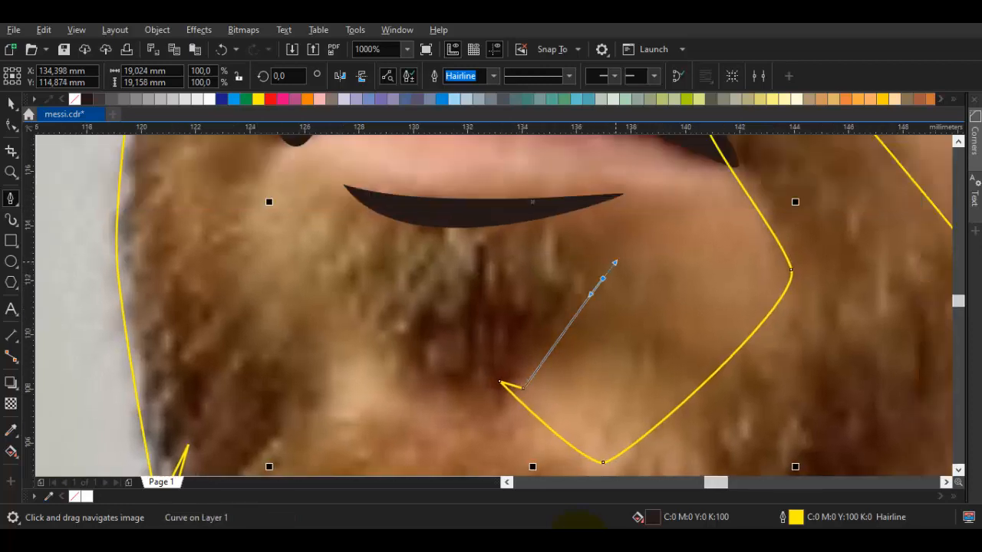
pyautogui.click(547, 210)
pyautogui.moveTo(389, 207); pyautogui.dragTo(483, 215)
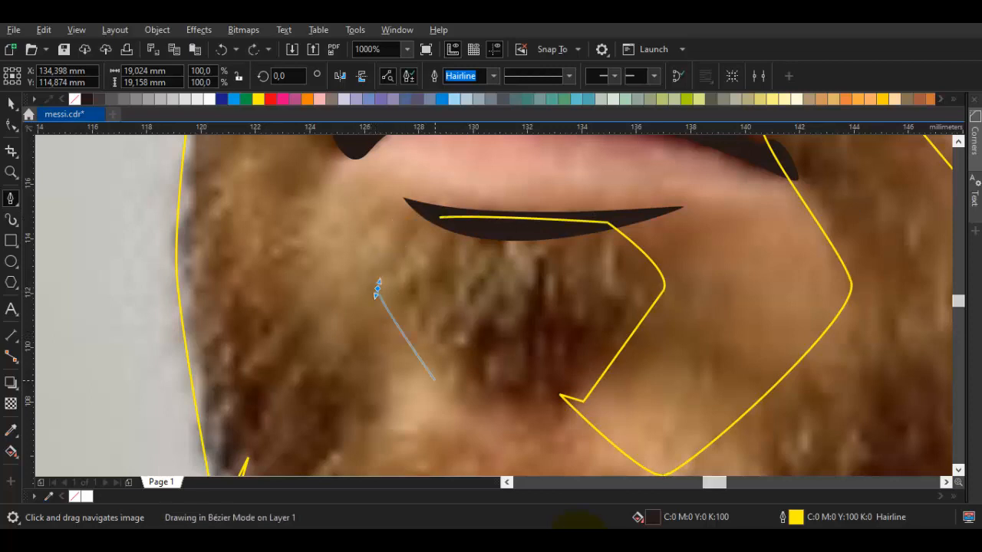
pyautogui.moveTo(435, 378); pyautogui.dragTo(462, 393)
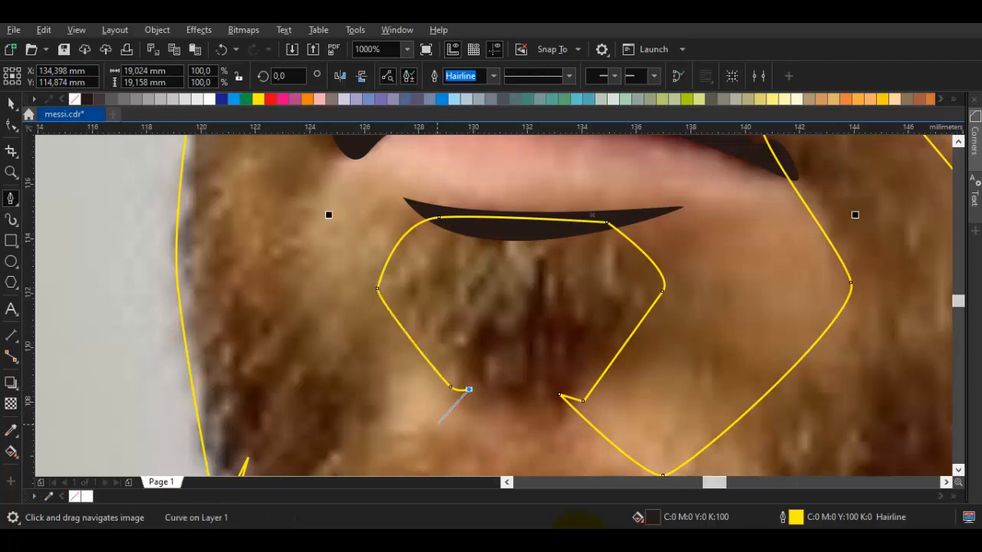
# Step: Run the inner outline along the chin's far side and close it at the far mouth corner
pyautogui.moveTo(392, 444); pyautogui.dragTo(376, 448)
pyautogui.moveTo(270, 164); pyautogui.dragTo(289, 283)
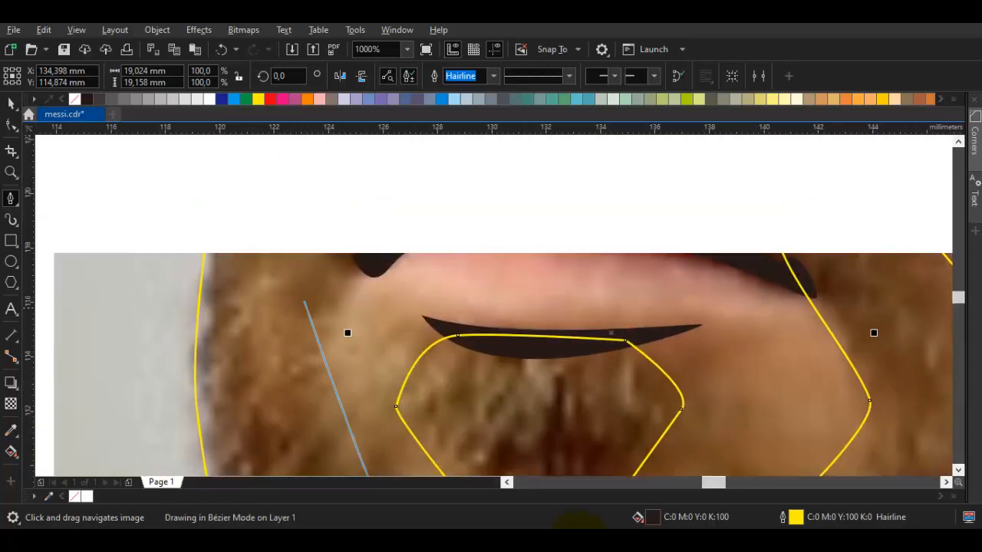
pyautogui.click(332, 313)
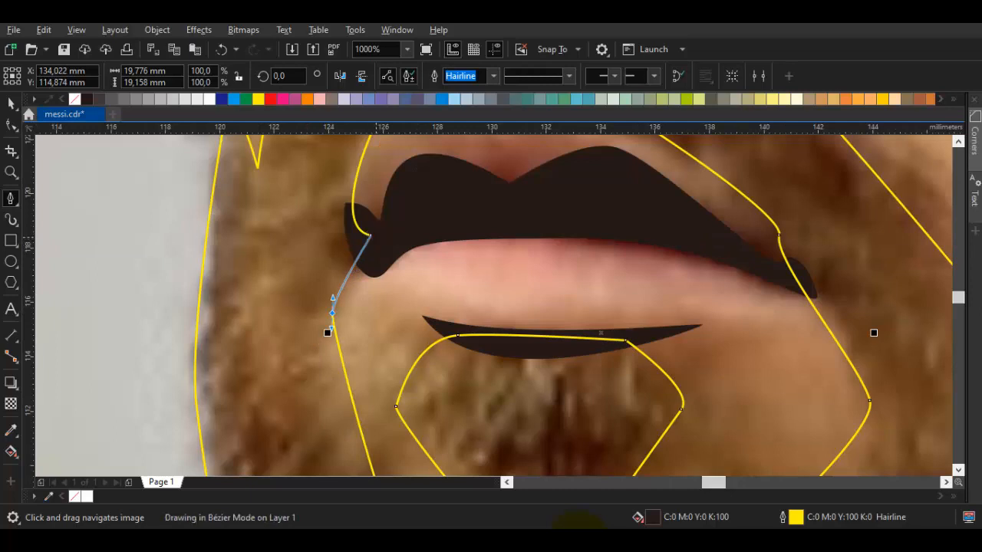
pyautogui.click(371, 235)
# Step: Combine the mouth opening with the beard and hair shape, fill it with the dark K:100 colour and remove its outline
pyautogui.hotkey('ctrl', 'a')
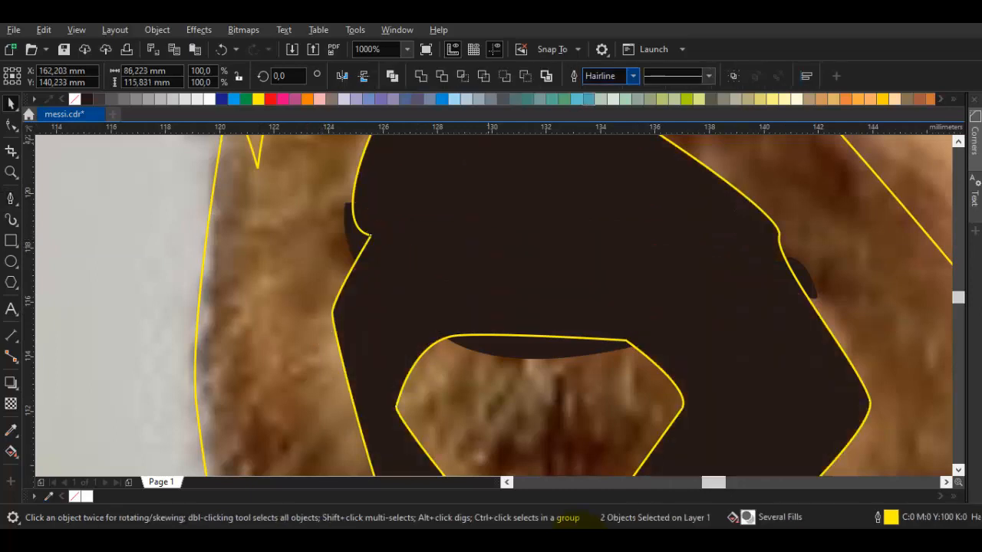
pyautogui.hotkey('ctrl', 'l')
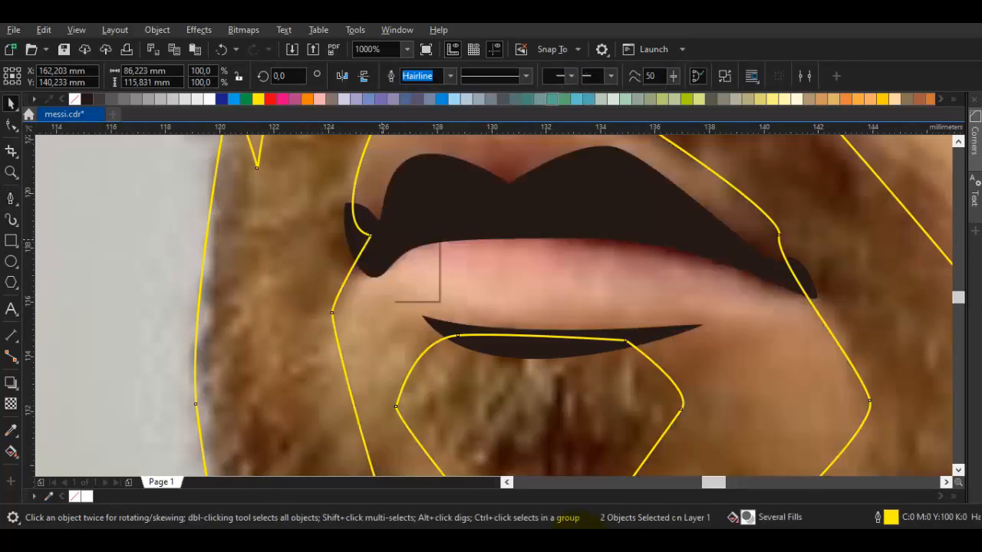
pyautogui.click(318, 235)
pyautogui.press('space')
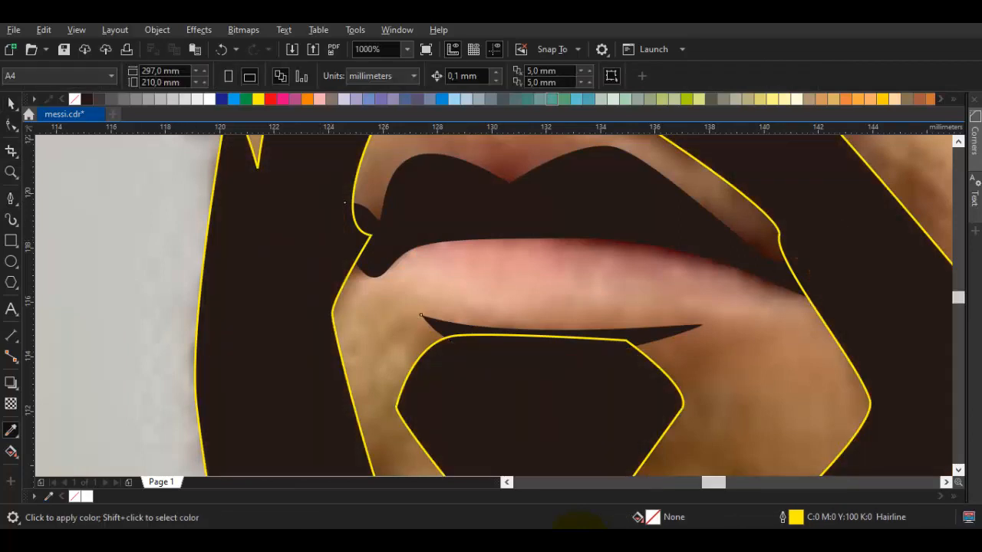
pyautogui.scroll(-5, 420, 314)
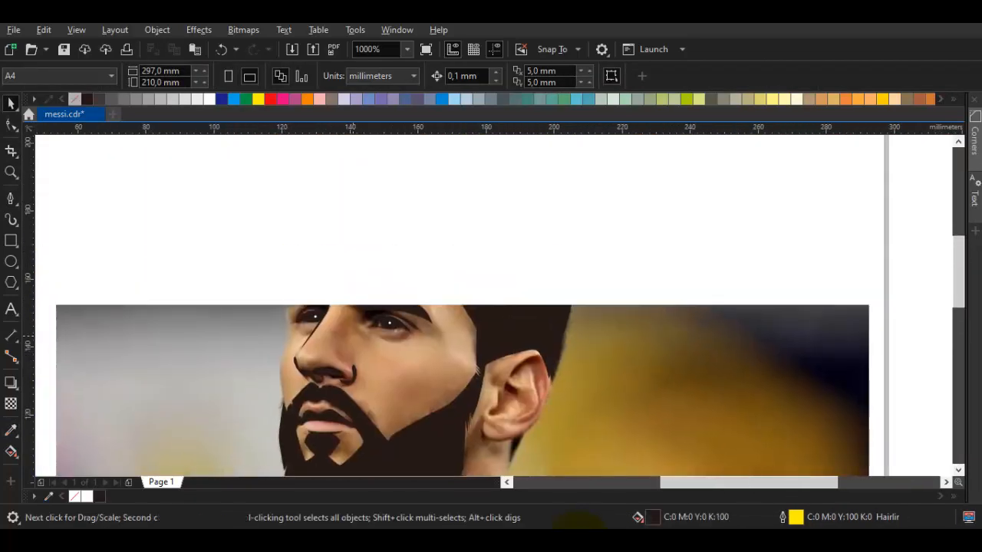
# Step: Reshape the dark upper lip by shifting its centre dip, far corner notch and both peak nodes slightly
pyautogui.moveTo(466, 270); pyautogui.dragTo(468, 306)
pyautogui.moveTo(328, 469); pyautogui.dragTo(454, 399)
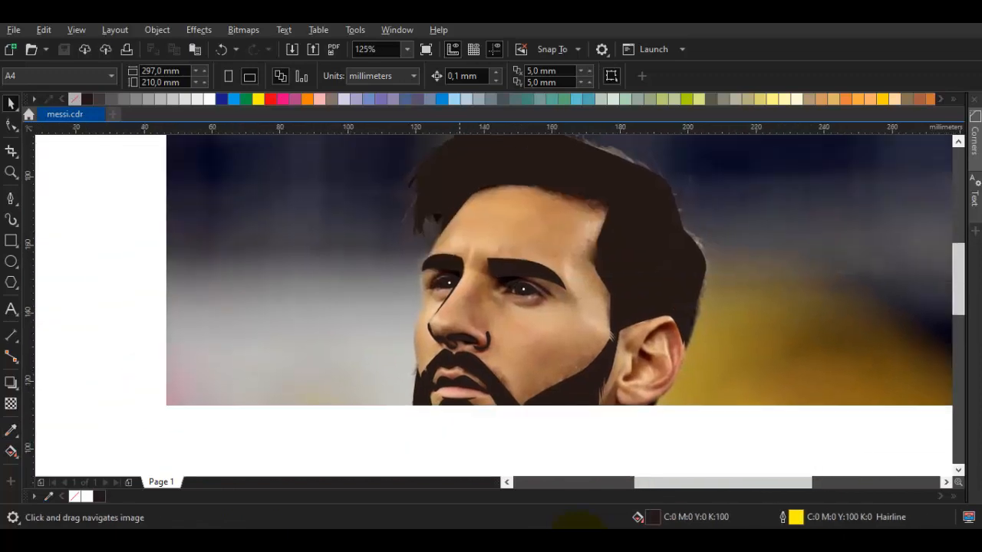
pyautogui.scroll(3, 453, 399)
pyautogui.click(450, 365)
pyautogui.press('F10')
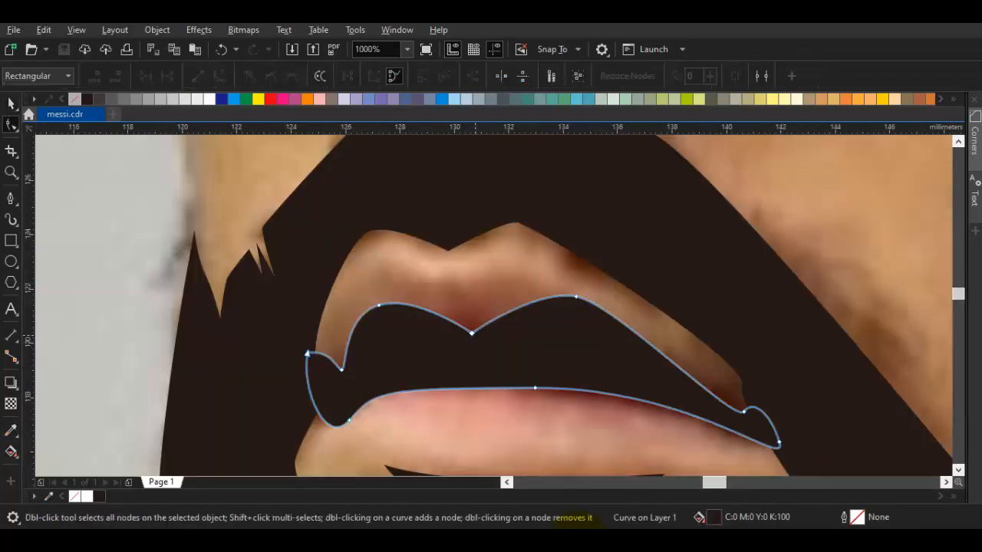
pyautogui.click(471, 332)
pyautogui.moveTo(471, 332); pyautogui.dragTo(468, 329)
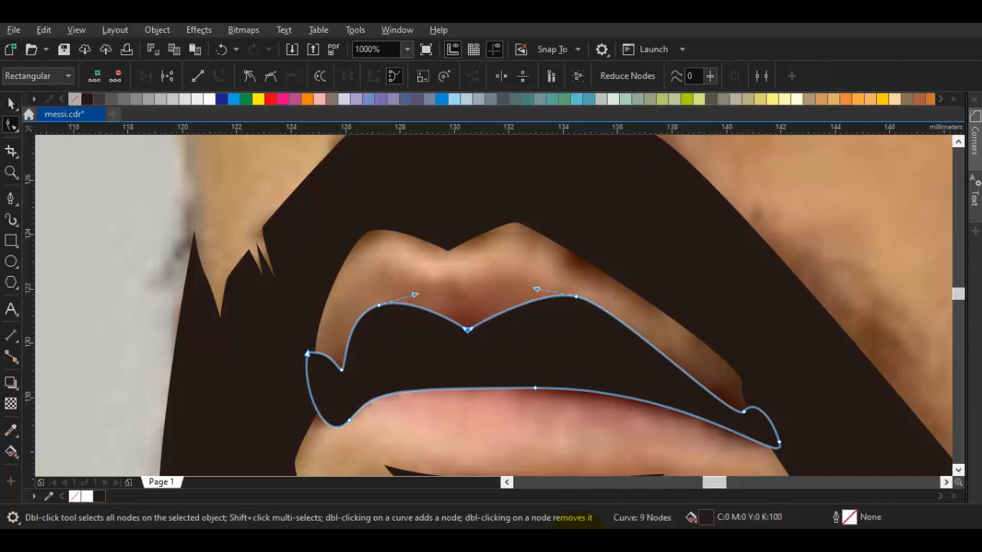
pyautogui.moveTo(341, 370); pyautogui.dragTo(336, 363)
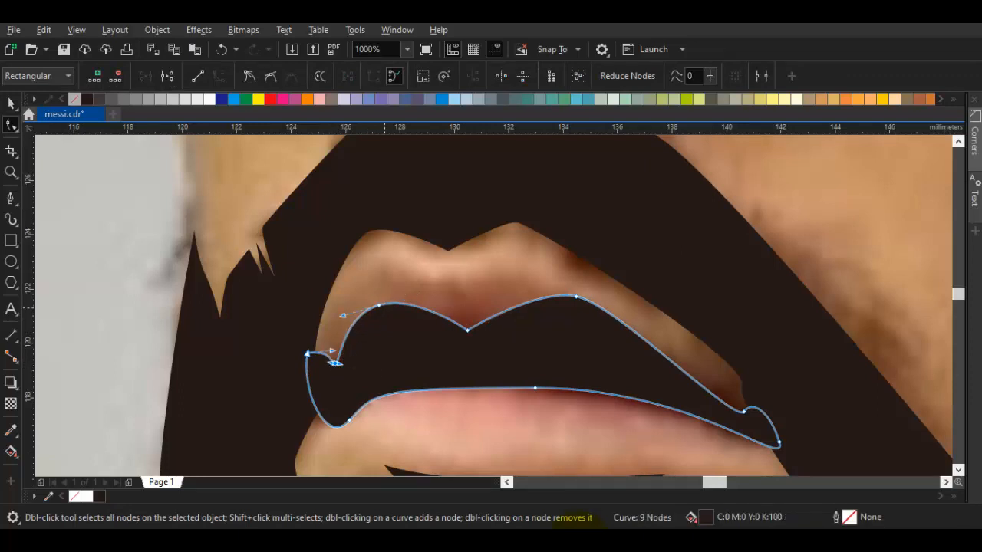
pyautogui.moveTo(382, 303); pyautogui.dragTo(382, 304)
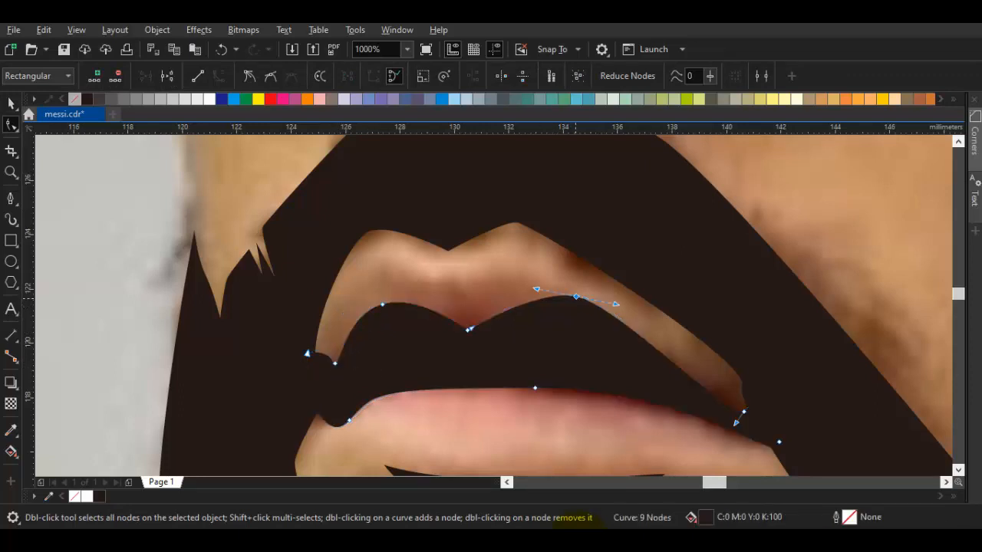
pyautogui.moveTo(576, 297); pyautogui.dragTo(563, 295)
pyautogui.press('space')
# Step: Move the photo off the page to compare it with the traced shapes, and undo the move
pyautogui.scroll(-3, 554, 366)
pyautogui.click(814, 307)
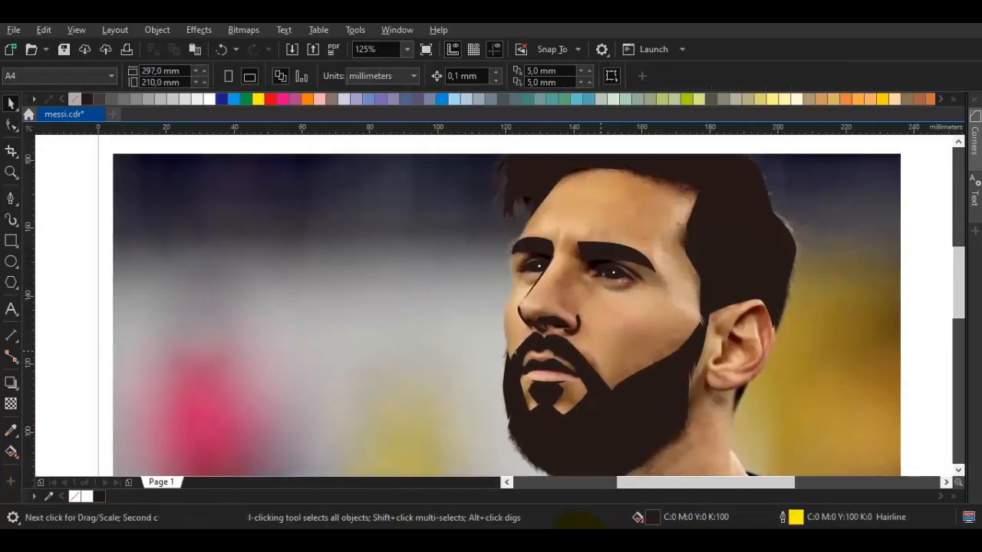
pyautogui.moveTo(815, 306)
pyautogui.mouseDown()
pyautogui.moveTo(815, 288)
pyautogui.moveTo(809, 297)
pyautogui.moveTo(316, 297)
pyautogui.mouseUp()
pyautogui.scroll(-1, 815, 294)
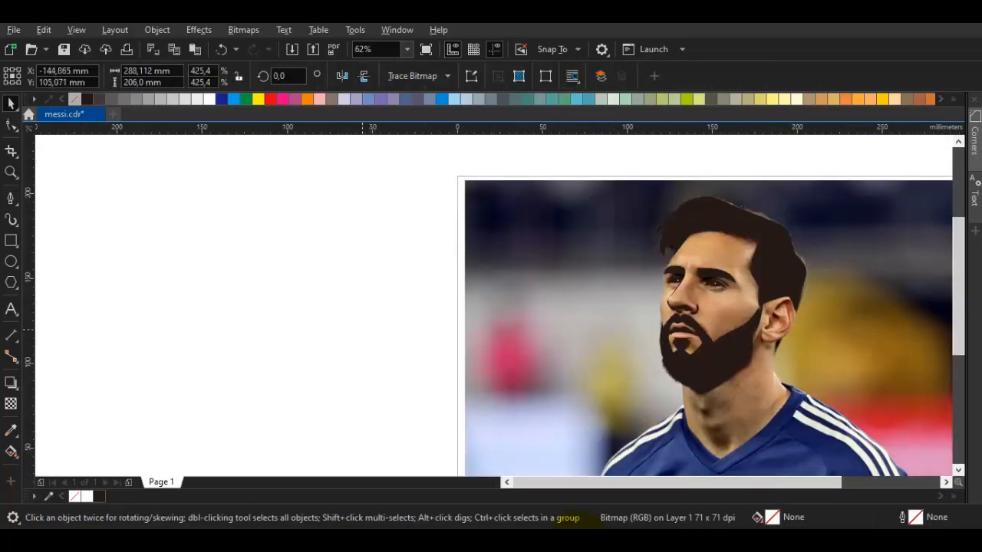
pyautogui.hotkey('ctrl', 'z')
# Step: Draw a closed curved hair tuft, about 6.7 mm wide, overlapping the hair's edge at the back of the head
pyautogui.scroll(2, 794, 255)
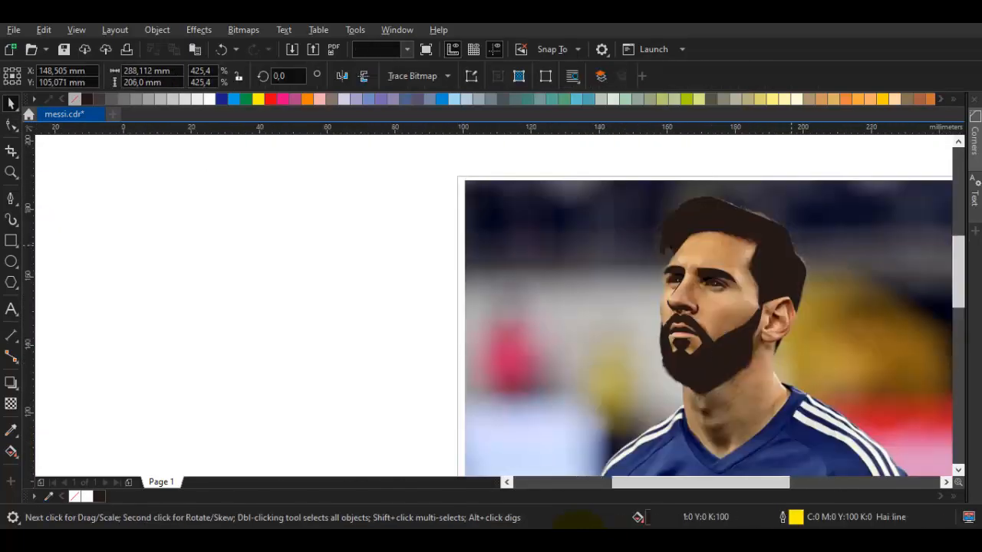
pyautogui.press('space')
pyautogui.scroll(1, 807, 256)
pyautogui.moveTo(815, 307); pyautogui.dragTo(797, 297)
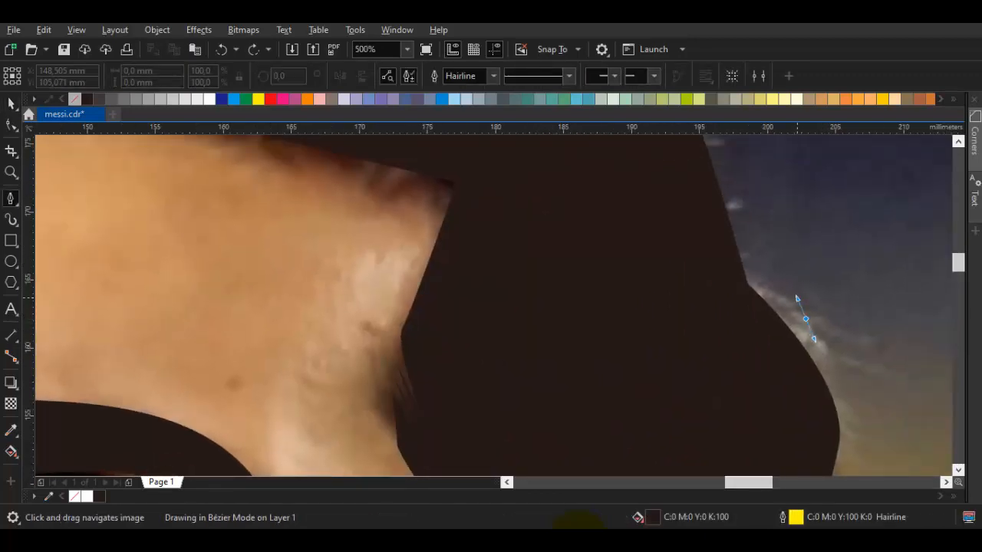
pyautogui.click(807, 318)
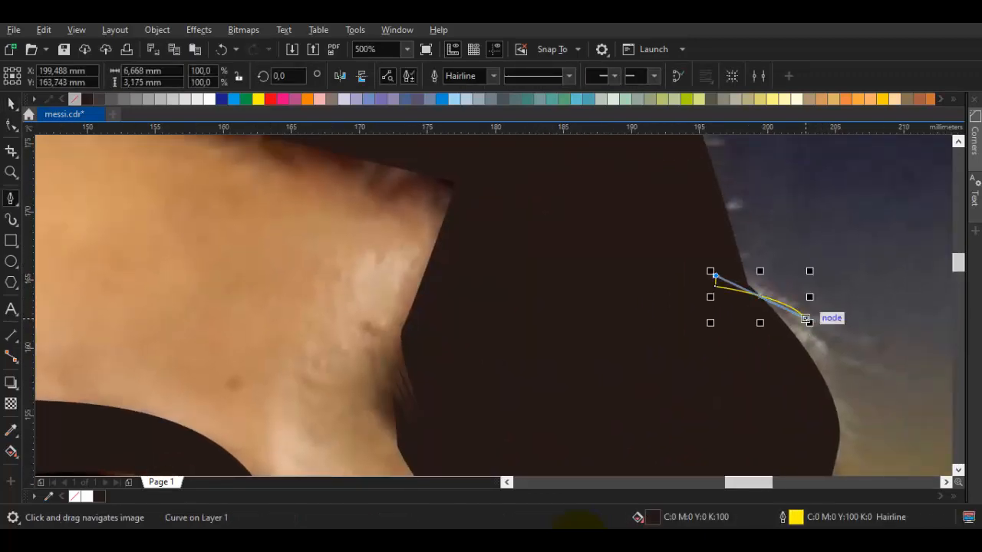
pyautogui.moveTo(734, 237); pyautogui.dragTo(734, 236)
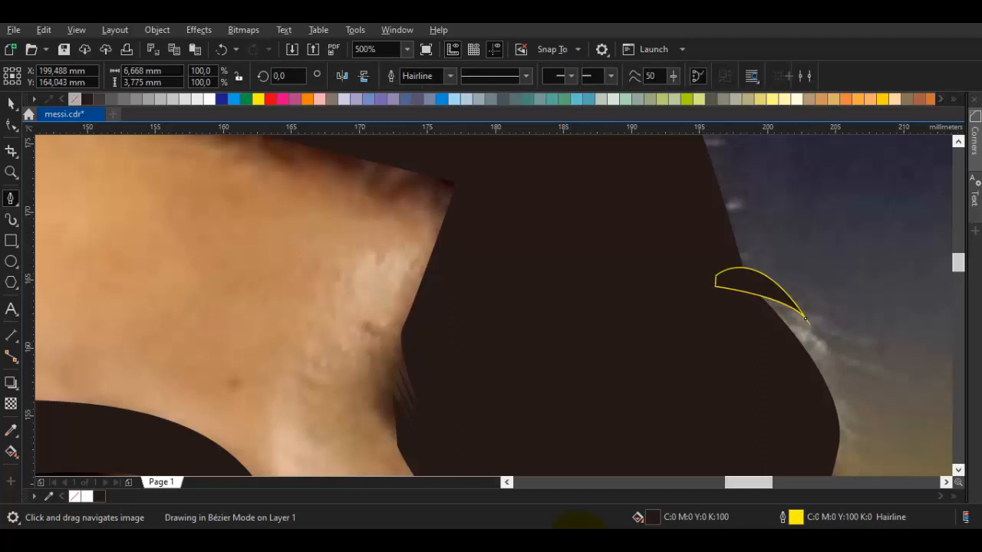
# Step: Weld the small tuft to the main hair and beard shape
pyautogui.press('space')
pyautogui.keyDown('shift'); pyautogui.click(668, 249); pyautogui.keyUp('shift')
pyautogui.click(421, 77)
# Step: Delete the surplus node on the front edge of the main hair shape
pyautogui.scroll(-1, 609, 261)
pyautogui.moveTo(609, 259); pyautogui.dragTo(794, 392)
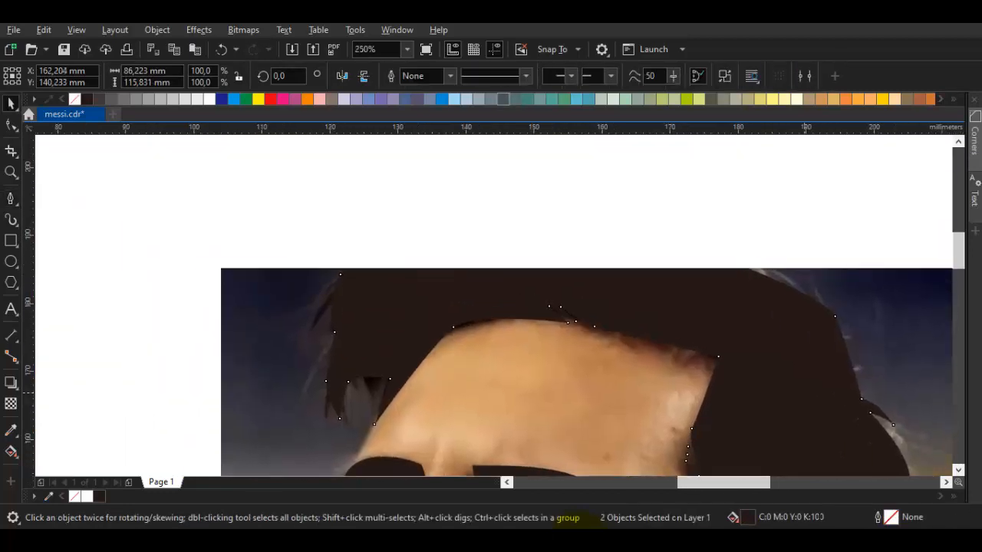
pyautogui.doubleClick(361, 303)
pyautogui.doubleClick(341, 275)
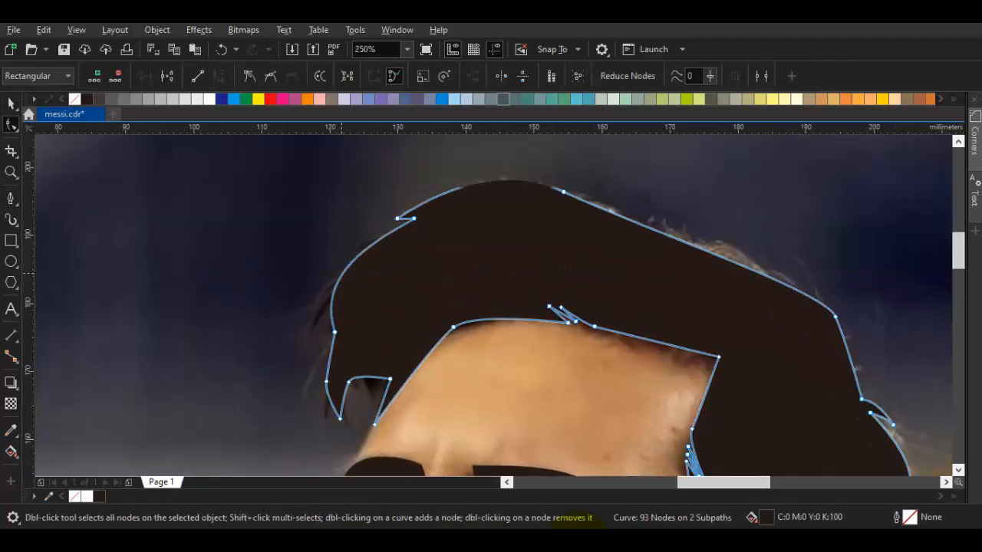
# Step: Draw a closed curved tuft overlapping the front edge of the hair and weld it to the main hair shape
pyautogui.scroll(1, 312, 307)
pyautogui.press('F5')
pyautogui.click(341, 305)
pyautogui.moveTo(321, 354); pyautogui.dragTo(307, 401)
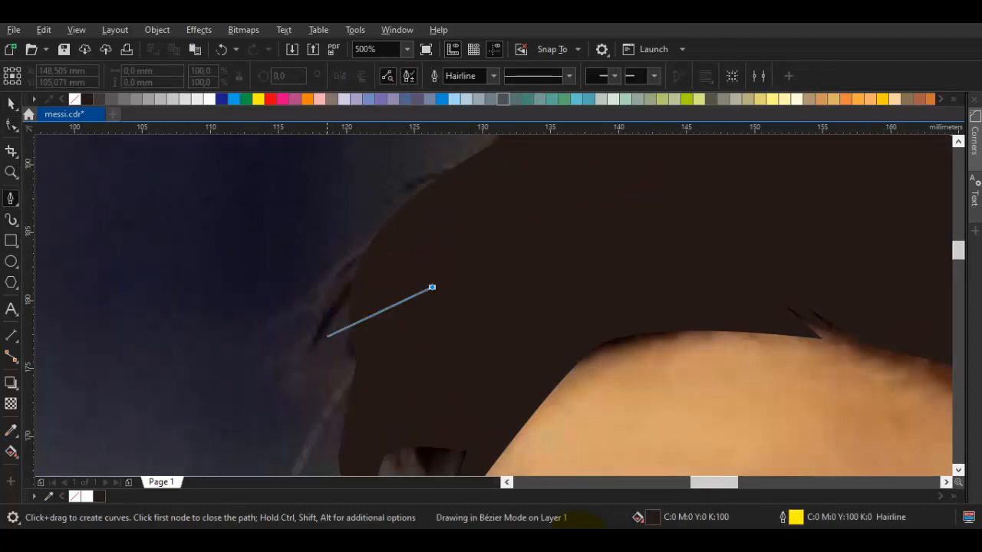
pyautogui.click(433, 286)
pyautogui.moveTo(319, 354); pyautogui.dragTo(326, 225)
pyautogui.press('space')
pyautogui.hotkey('ctrl', 'l')
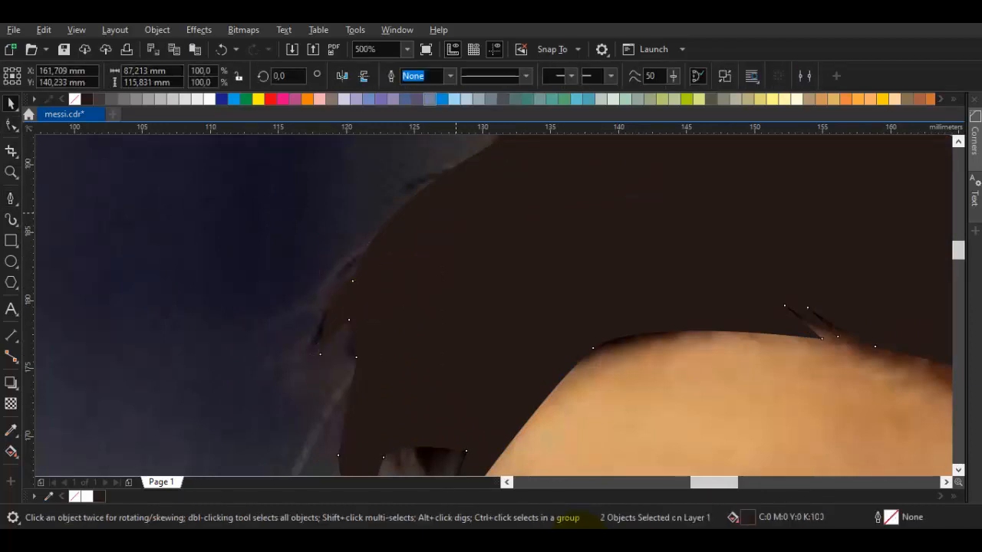
# Step: Remove the surplus nodes above and below the new tuft to smooth the hair's front edge
pyautogui.press('F10')
pyautogui.doubleClick(353, 282)
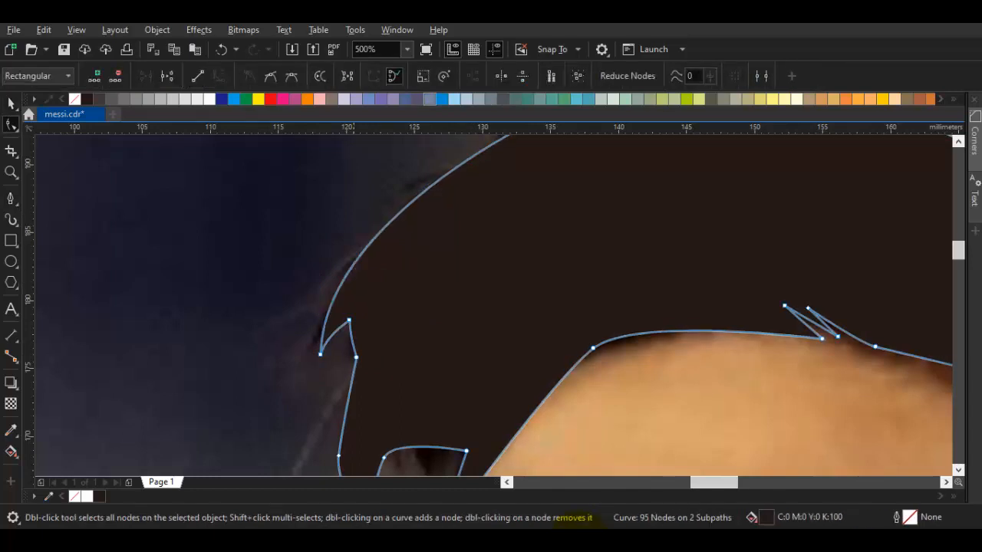
pyautogui.click(356, 356)
pyautogui.doubleClick(338, 456)
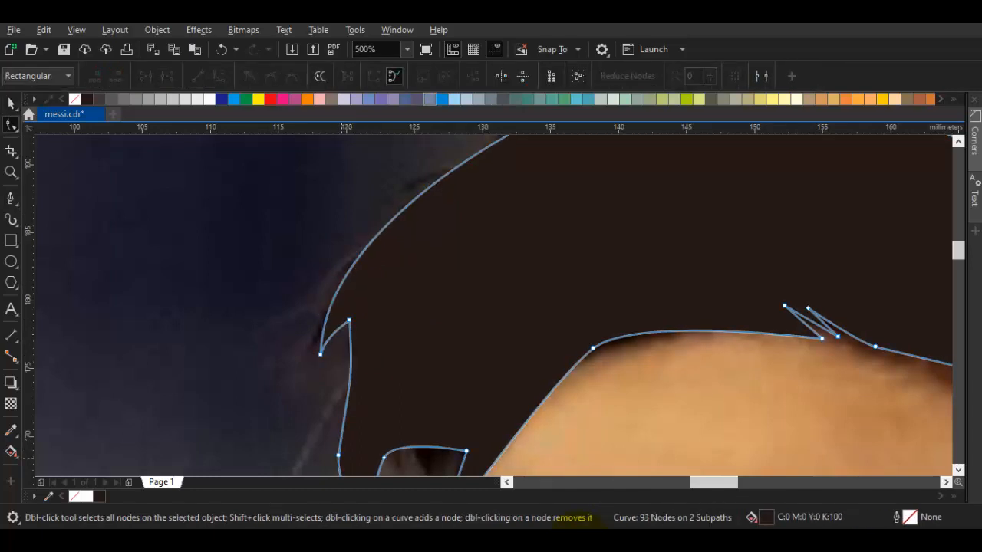
pyautogui.scroll(-1, 364, 353)
pyautogui.press('space')
pyautogui.press('Escape')
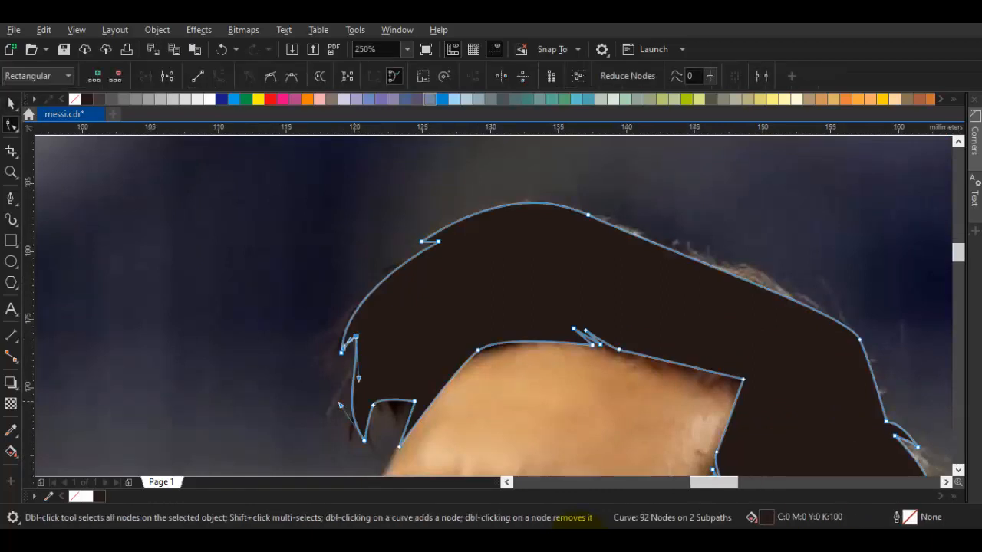
# Step: Remove the extra node in the notch between the two front locks, reshape its curve, and undo the last handle adjustment
pyautogui.scroll(1, 353, 401)
pyautogui.moveTo(363, 357); pyautogui.dragTo(357, 272)
pyautogui.moveTo(412, 368); pyautogui.dragTo(515, 264)
pyautogui.click(515, 263)
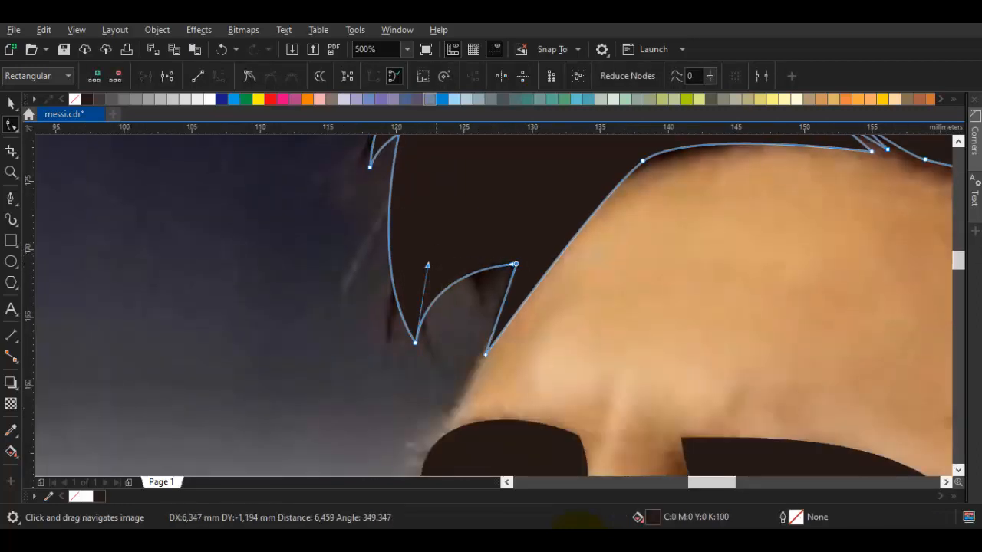
pyautogui.moveTo(428, 265); pyautogui.dragTo(432, 273)
pyautogui.hotkey('ctrl', 'z')
# Step: Convert all nodes of the hair shape to cusp nodes
pyautogui.hotkey('ctrl', 'a')
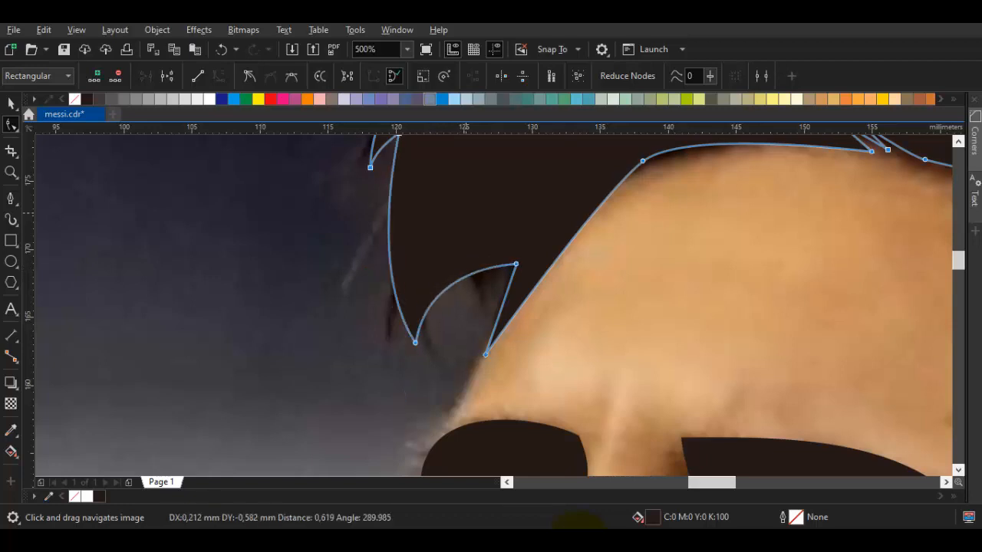
pyautogui.rightClick(464, 213)
pyautogui.click(504, 312)
pyautogui.rightClick(459, 244)
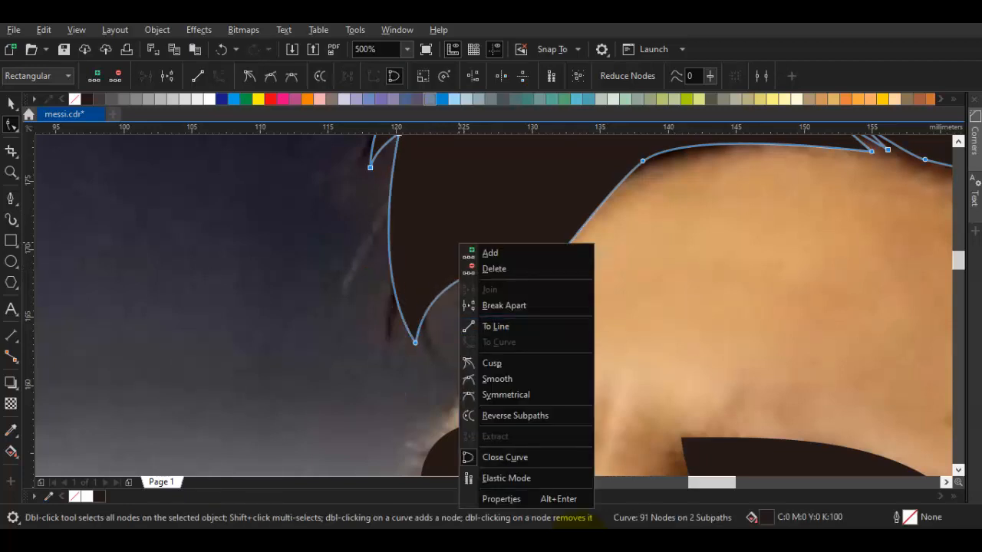
pyautogui.click(491, 362)
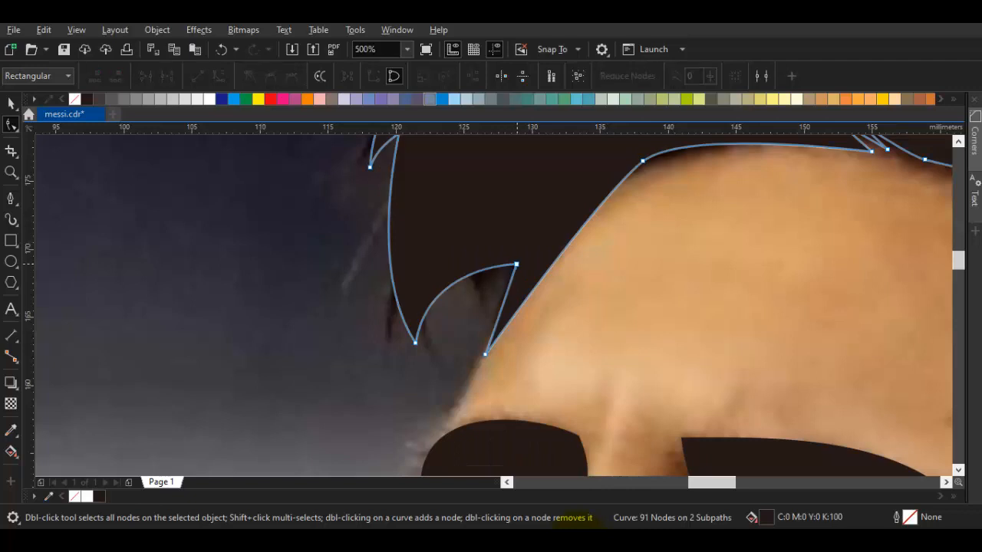
# Step: Adjust the curve handles on both sides of the front lock's tip to follow the photo
pyautogui.moveTo(428, 266)
pyautogui.mouseDown()
pyautogui.moveTo(428, 276)
pyautogui.moveTo(435, 263)
pyautogui.mouseUp()
pyautogui.moveTo(366, 269); pyautogui.dragTo(371, 251)
pyautogui.press('space')
pyautogui.press('Escape')
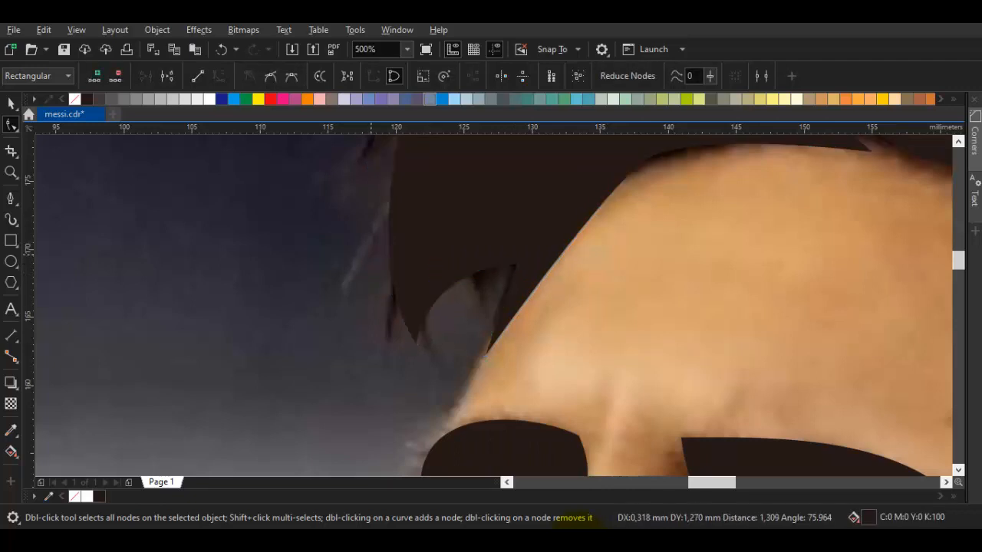
# Step: Delete the extra node on the upper contour of the hair, just behind its crest
pyautogui.scroll(-1, 378, 257)
pyautogui.moveTo(432, 207); pyautogui.dragTo(390, 315)
pyautogui.press('F10')
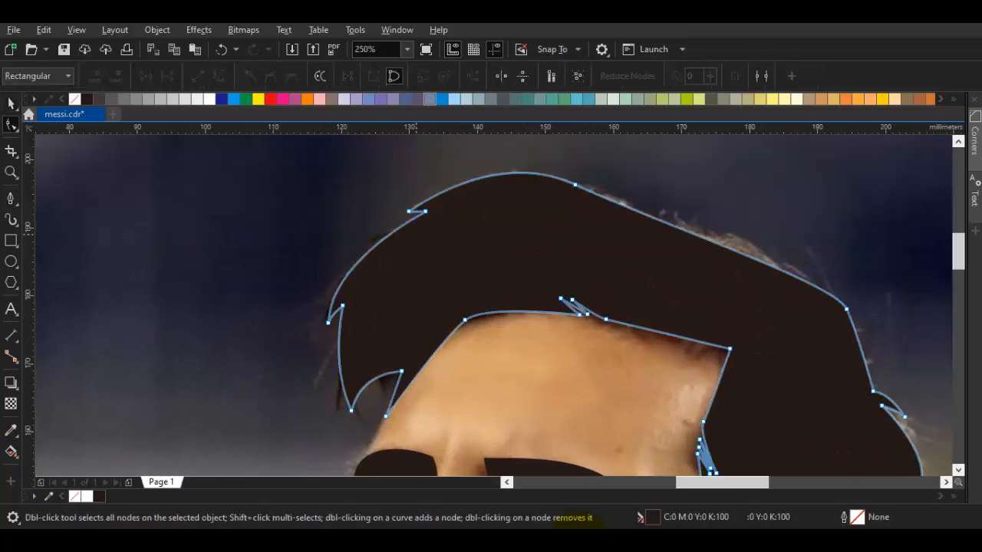
pyautogui.doubleClick(575, 186)
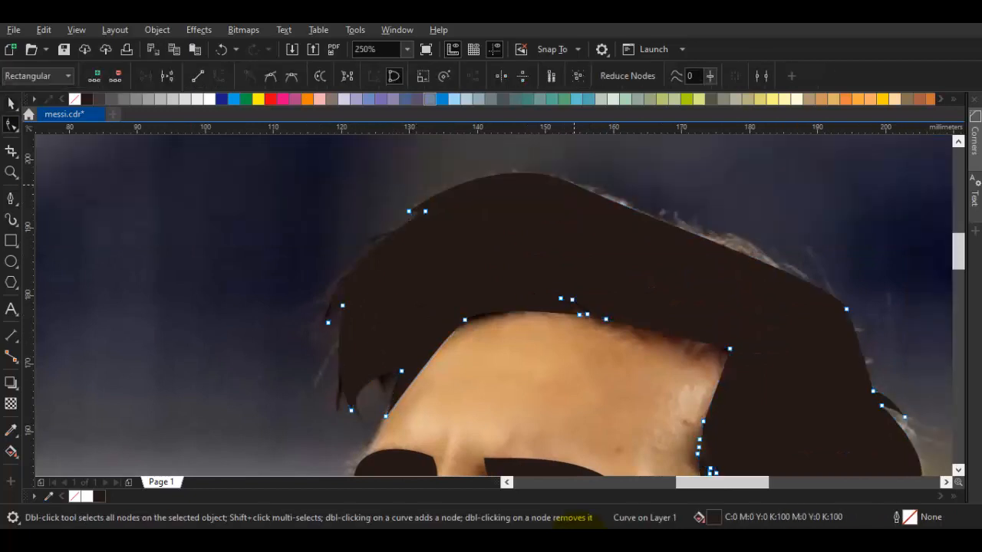
pyautogui.press('space')
pyautogui.press('Escape')
# Step: Move the photo beside the page to compare it with the refined hair shape, and undo the move
pyautogui.scroll(-2, 568, 197)
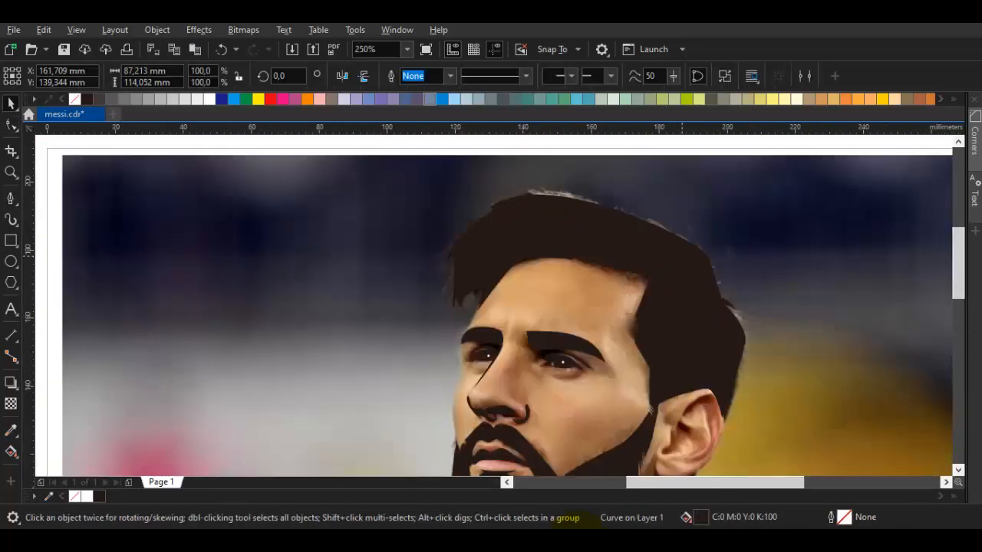
pyautogui.click(818, 278)
pyautogui.moveTo(818, 278); pyautogui.dragTo(412, 278)
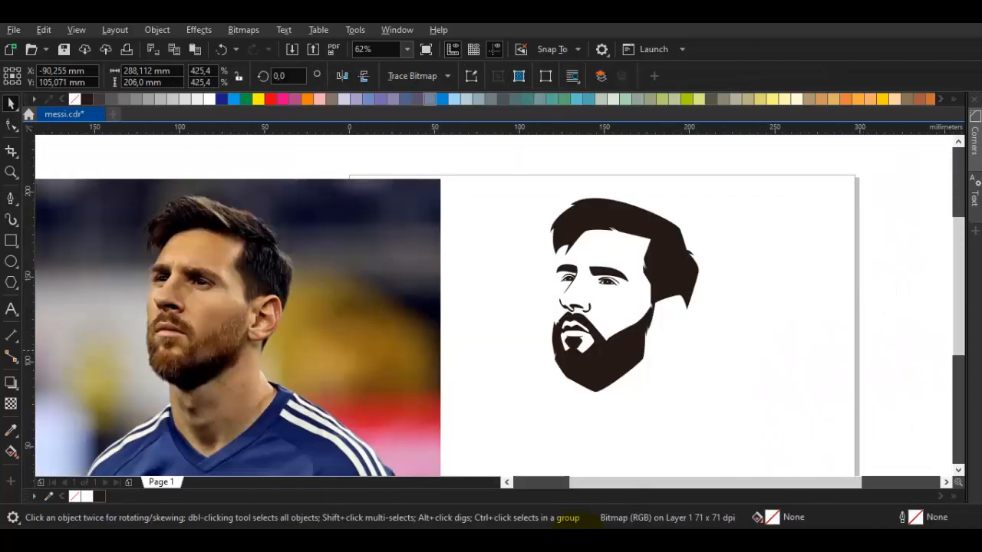
pyautogui.click(830, 345)
pyautogui.hotkey('ctrl', 'z')
pyautogui.scroll(1, 611, 221)
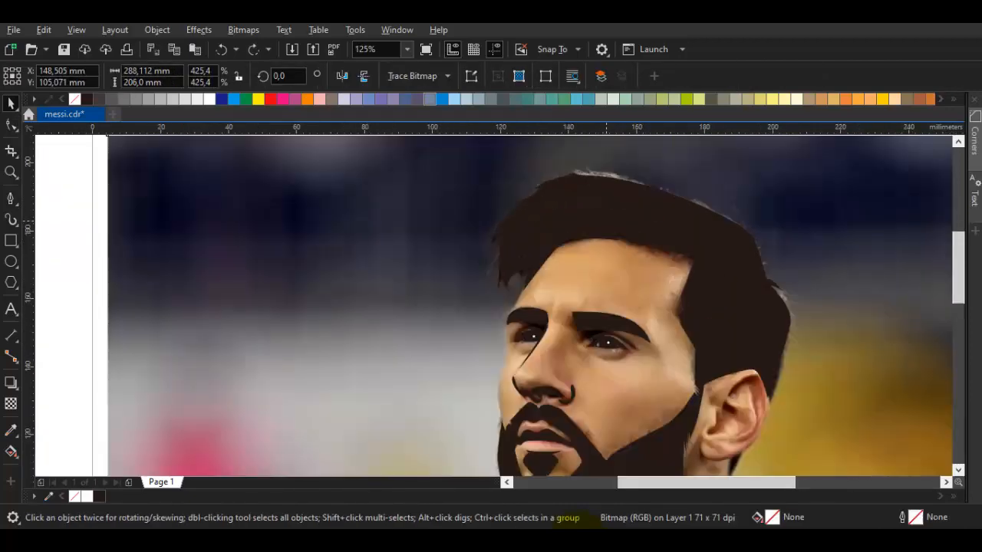
# Step: Start a Bézier outline inside the front hair and trace the face edge down the forehead, past the eyebrow to below the eye
pyautogui.click(629, 221)
pyautogui.scroll(-1, 806, 341)
pyautogui.click(773, 429)
pyautogui.scroll(1, 773, 429)
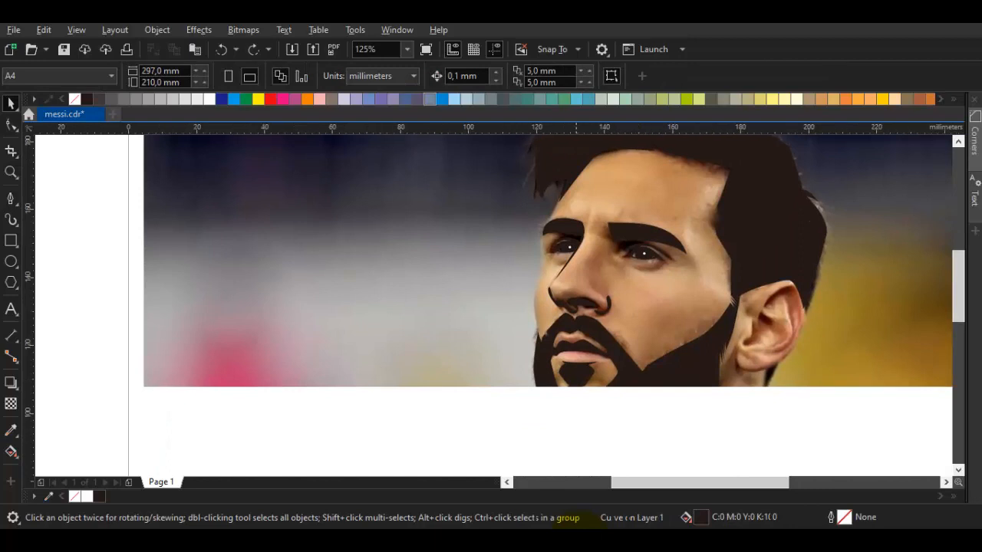
pyautogui.press('space')
pyautogui.scroll(2, 563, 186)
pyautogui.moveTo(577, 194); pyautogui.dragTo(579, 219)
pyautogui.click(596, 160)
pyautogui.click(611, 201)
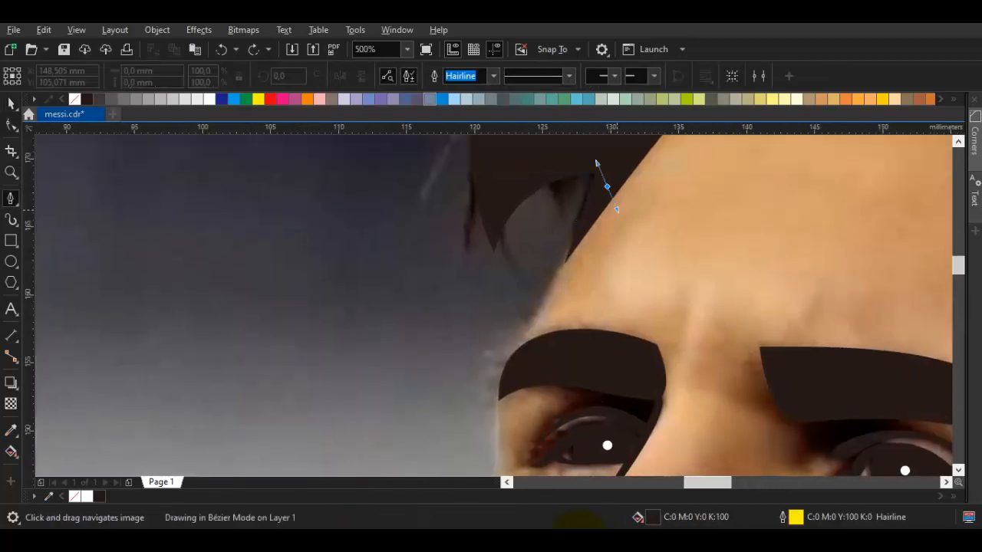
pyautogui.moveTo(505, 377); pyautogui.dragTo(549, 289)
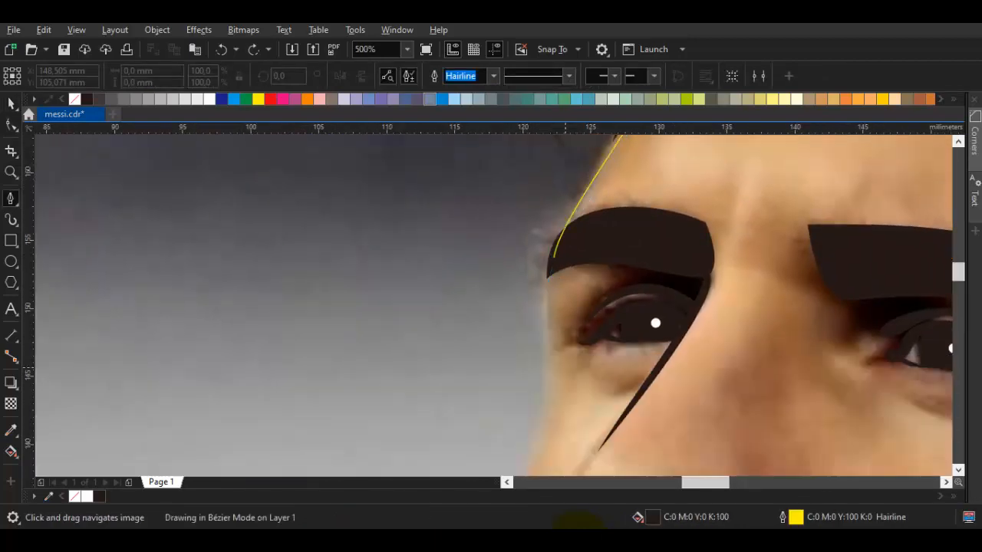
pyautogui.moveTo(565, 368); pyautogui.dragTo(560, 244)
pyautogui.moveTo(504, 384); pyautogui.dragTo(540, 265)
# Step: Continue the face outline down the cheek, through the beard and along the front of the neck to the shirt collar
pyautogui.scroll(-1, 540, 265)
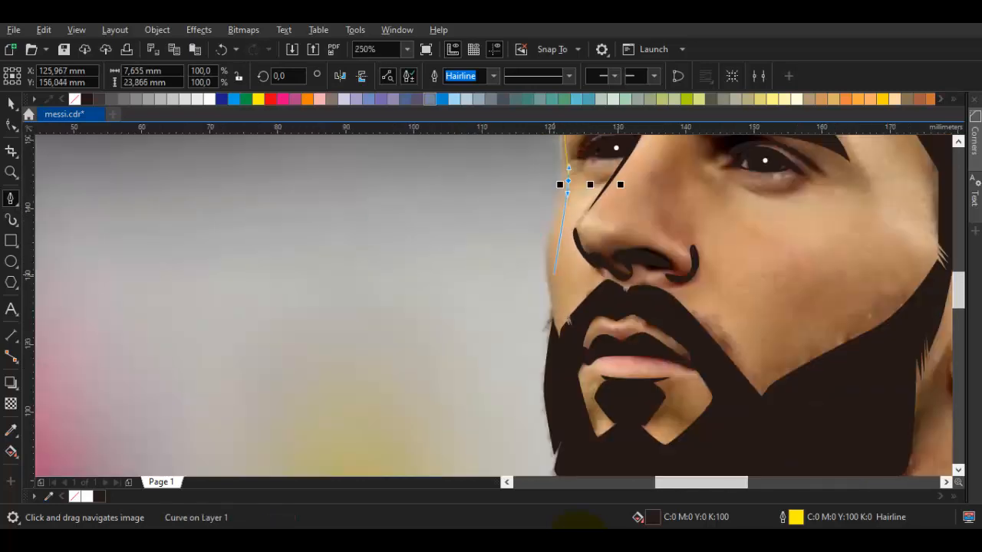
pyautogui.moveTo(552, 315); pyautogui.dragTo(553, 322)
pyautogui.moveTo(584, 399); pyautogui.dragTo(546, 211)
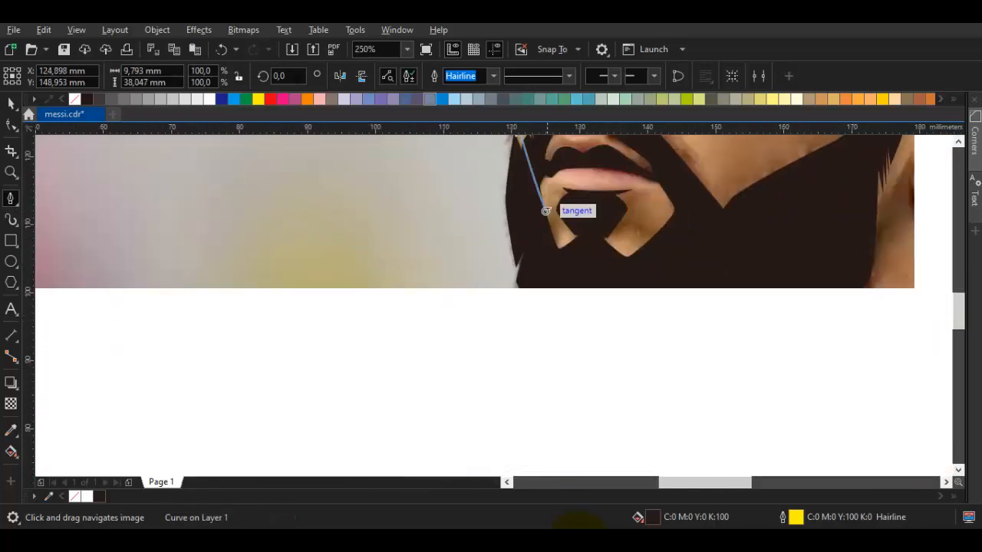
pyautogui.click(545, 260)
pyautogui.moveTo(606, 386); pyautogui.dragTo(587, 297)
pyautogui.moveTo(590, 309); pyautogui.dragTo(581, 165)
pyautogui.moveTo(581, 267)
pyautogui.mouseDown()
pyautogui.moveTo(561, 220)
pyautogui.moveTo(585, 277)
pyautogui.mouseUp()
# Step: Trace the outline along the V-neck collar, around its lowest point and up to the back of the neck
pyautogui.moveTo(720, 418); pyautogui.dragTo(505, 350)
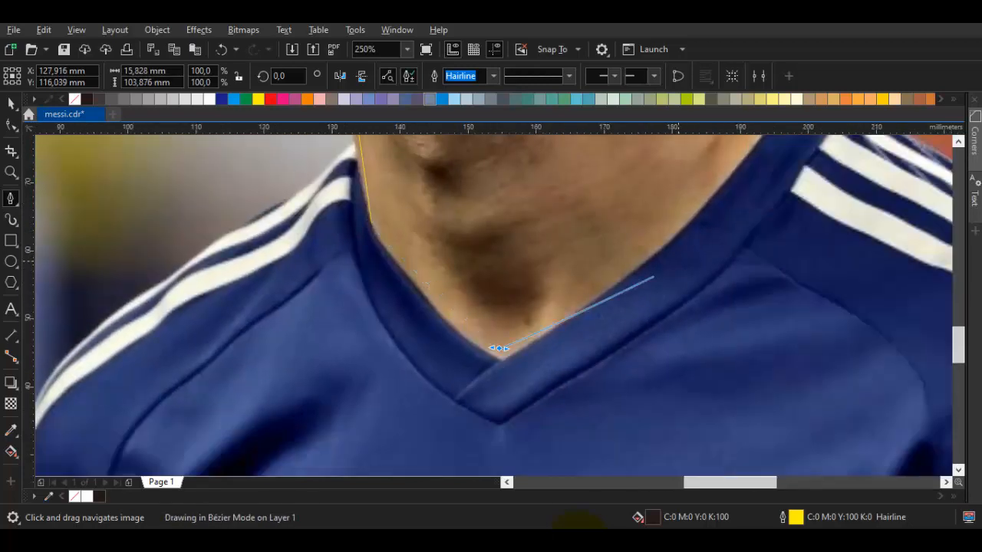
pyautogui.moveTo(774, 202); pyautogui.dragTo(606, 322)
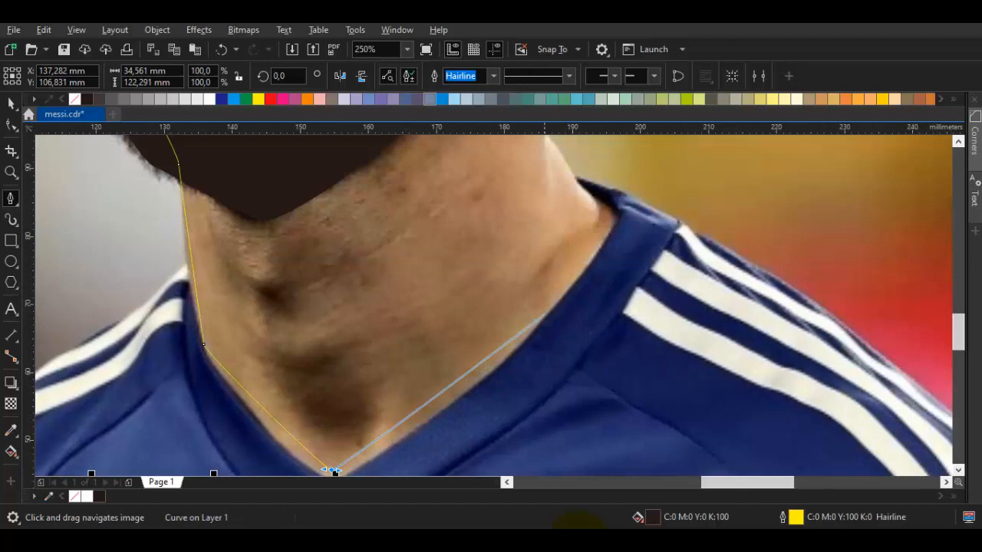
pyautogui.moveTo(545, 310); pyautogui.dragTo(570, 345)
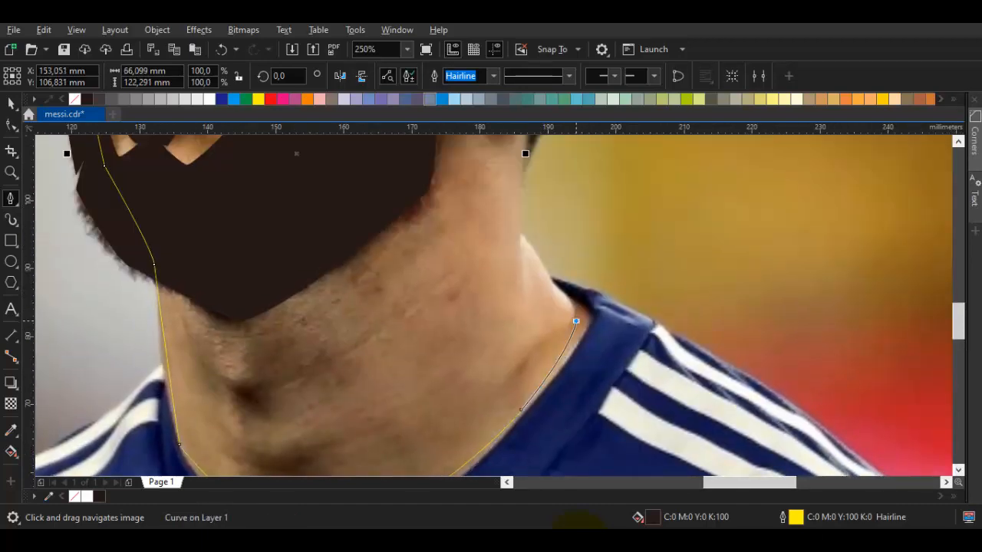
pyautogui.click(572, 320)
# Step: Trace the neck-shoulder edge with a narrow shadow notch, then continue up the back of the neck to below the earlobe
pyautogui.moveTo(519, 237); pyautogui.dragTo(519, 291)
pyautogui.scroll(2, 519, 293)
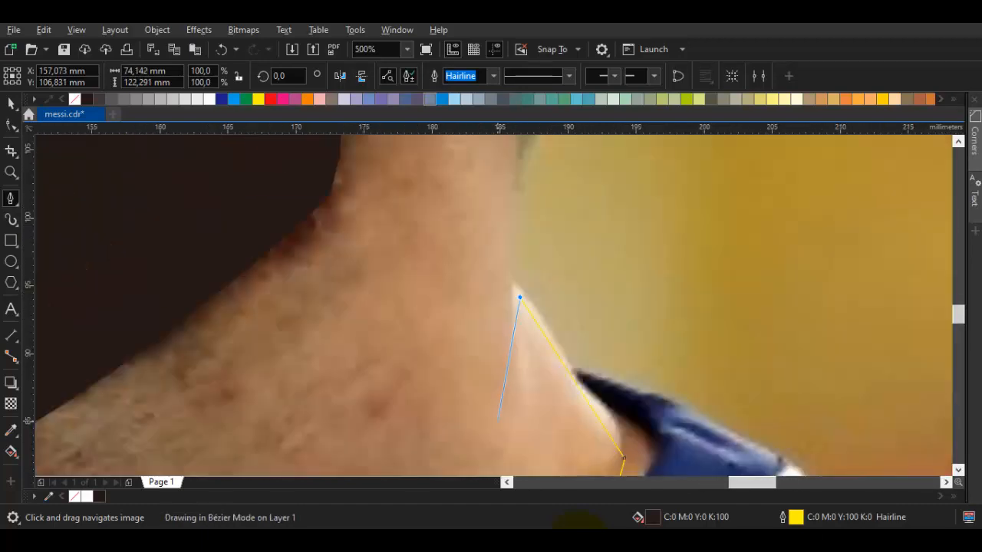
pyautogui.moveTo(509, 222); pyautogui.dragTo(490, 315)
pyautogui.click(481, 341)
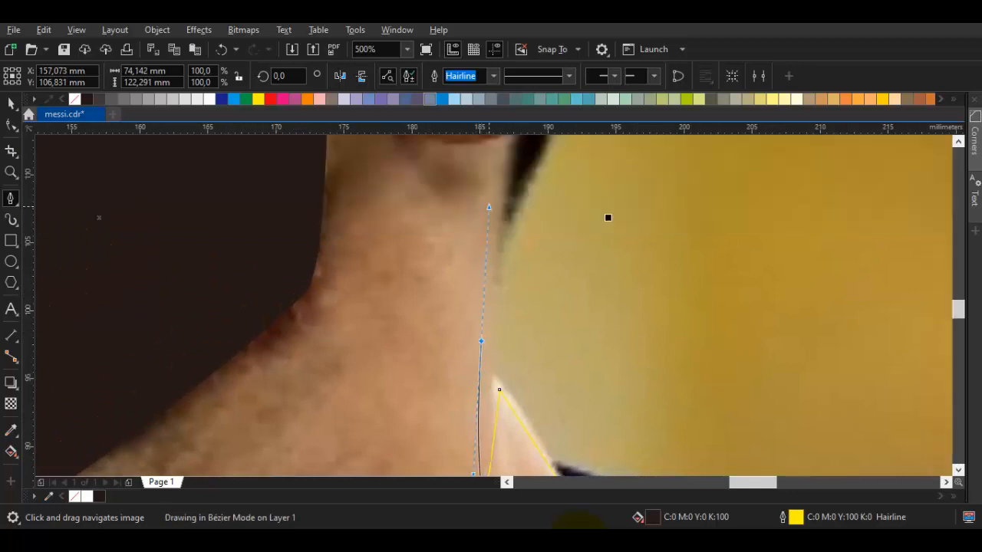
pyautogui.moveTo(499, 150); pyautogui.dragTo(461, 303)
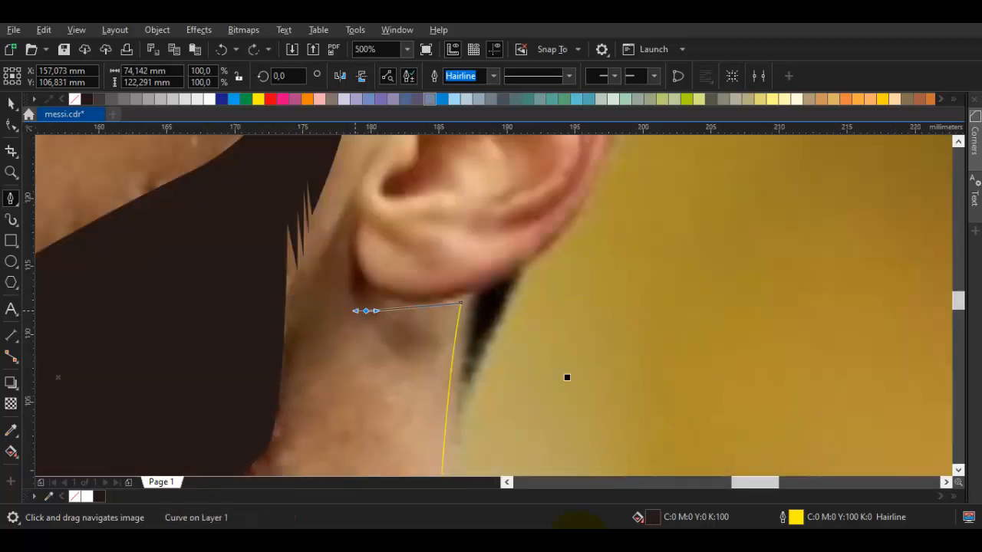
# Step: Trace around the base of the ear, back along the lobe and up inside the outer rim to the ear's peak
pyautogui.click(368, 177)
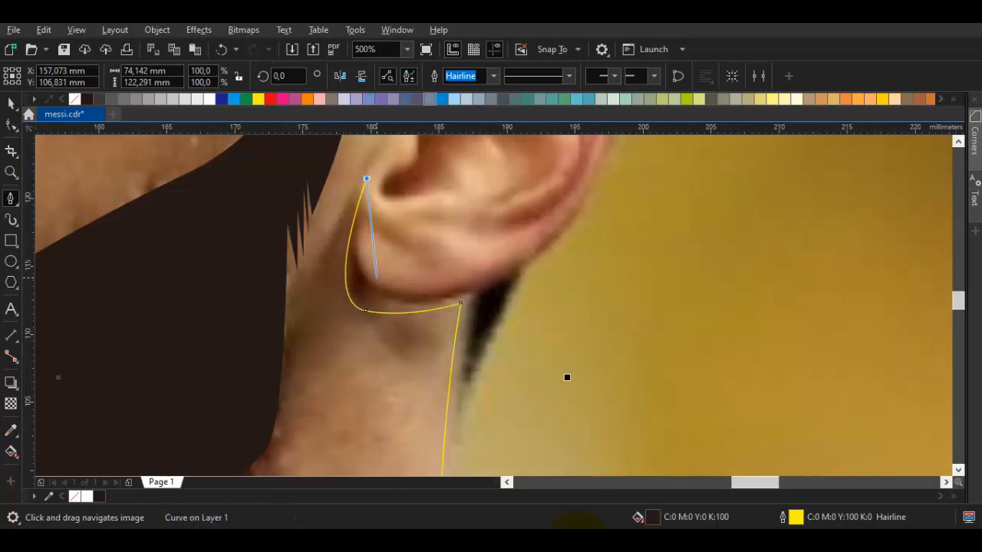
pyautogui.moveTo(550, 233); pyautogui.dragTo(488, 289)
pyautogui.moveTo(528, 188); pyautogui.dragTo(477, 299)
pyautogui.moveTo(502, 224); pyautogui.dragTo(482, 279)
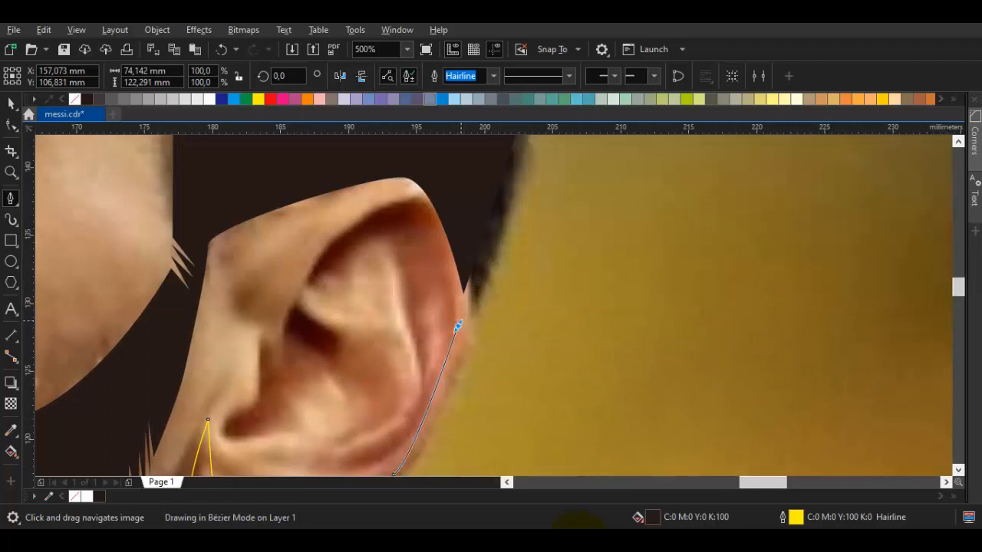
pyautogui.moveTo(421, 188); pyautogui.dragTo(417, 178)
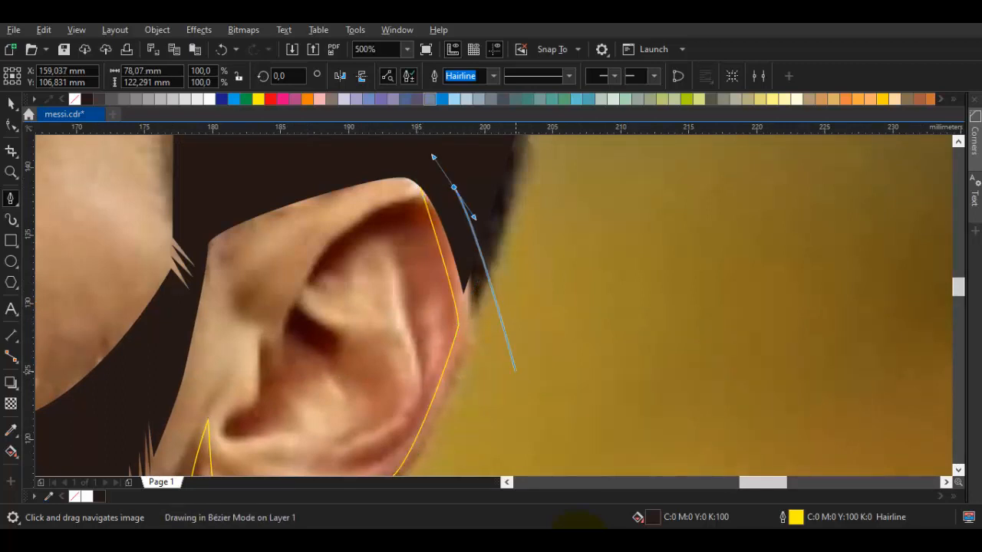
# Step: Trace the outline's outer edge down behind the ear, around the lobe and along the back of the neck
pyautogui.moveTo(504, 360); pyautogui.dragTo(467, 305)
pyautogui.moveTo(408, 415); pyautogui.dragTo(469, 275)
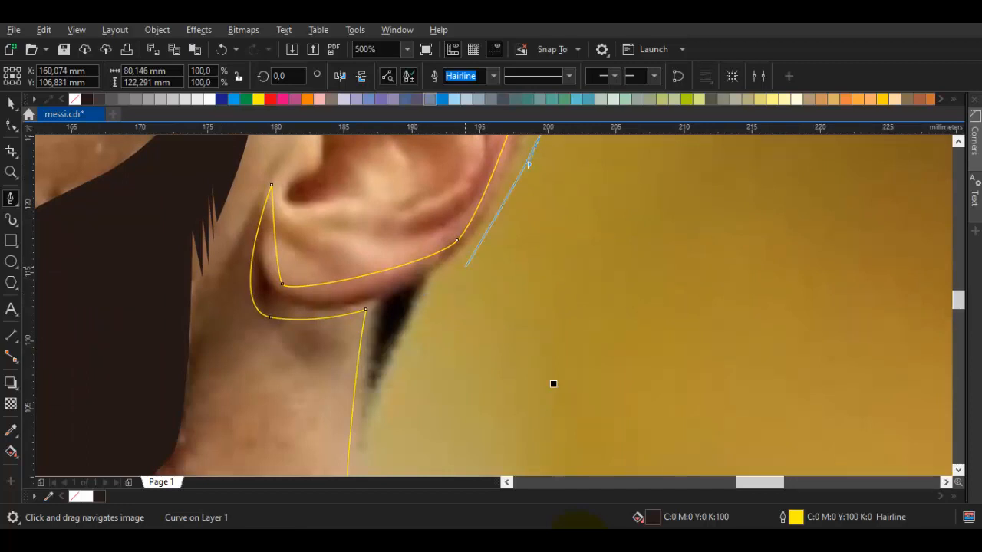
pyautogui.moveTo(554, 386); pyautogui.dragTo(605, 234)
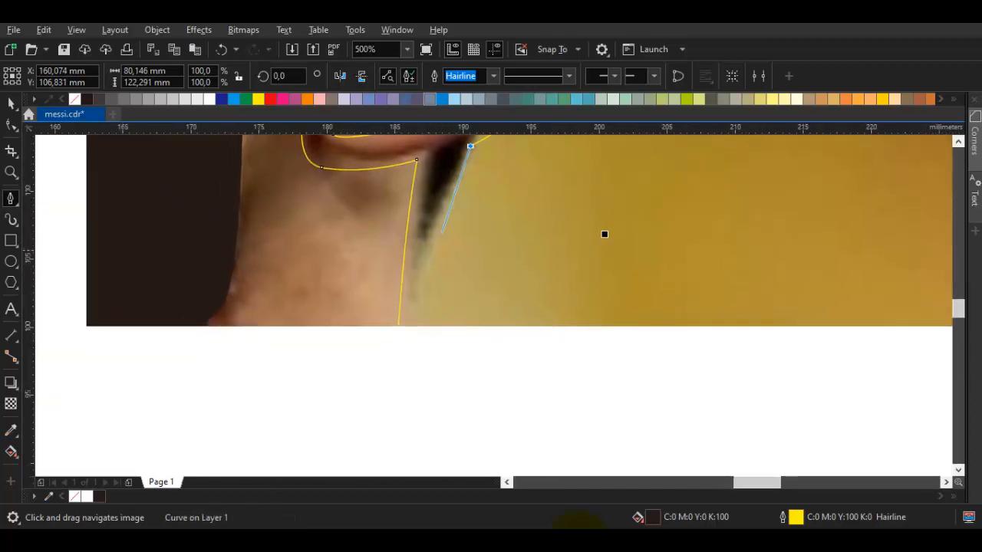
pyautogui.scroll(-2, 427, 253)
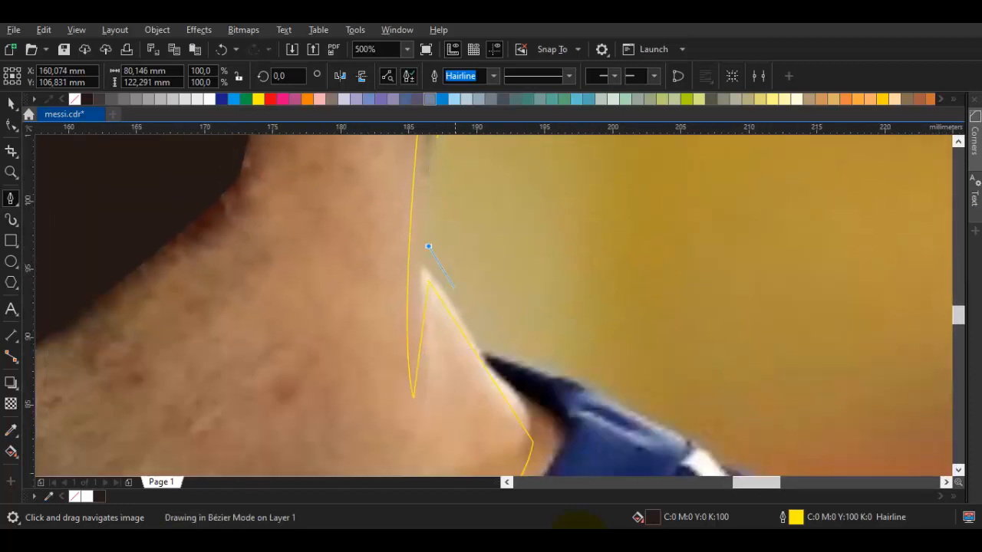
# Step: Continue the outer edge over the neck-shoulder corner and along the V-neck collar to just past its lowest point
pyautogui.moveTo(494, 405); pyautogui.dragTo(576, 255)
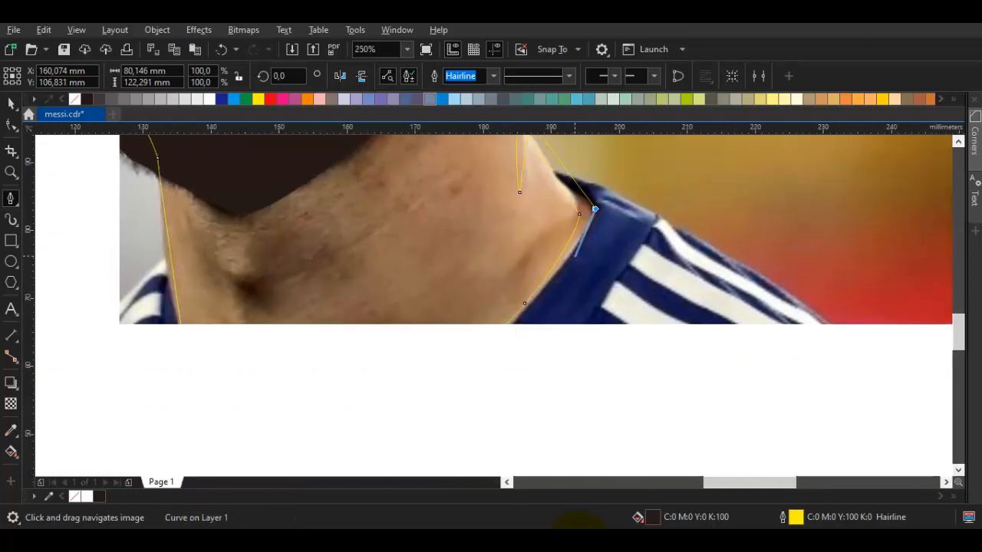
pyautogui.moveTo(526, 335); pyautogui.dragTo(563, 291)
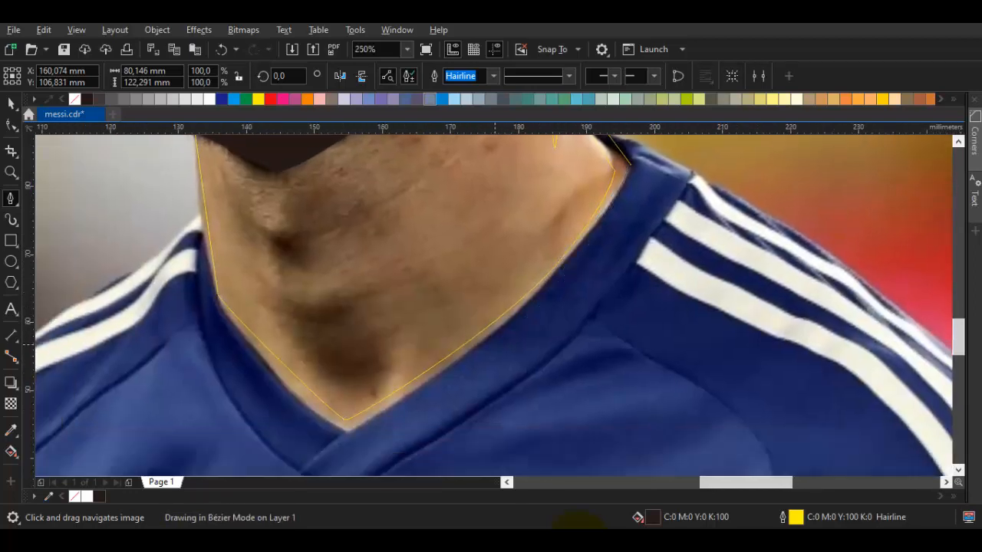
pyautogui.moveTo(338, 449)
pyautogui.mouseDown()
pyautogui.moveTo(521, 316)
pyautogui.moveTo(473, 350)
pyautogui.moveTo(544, 473)
pyautogui.mouseUp()
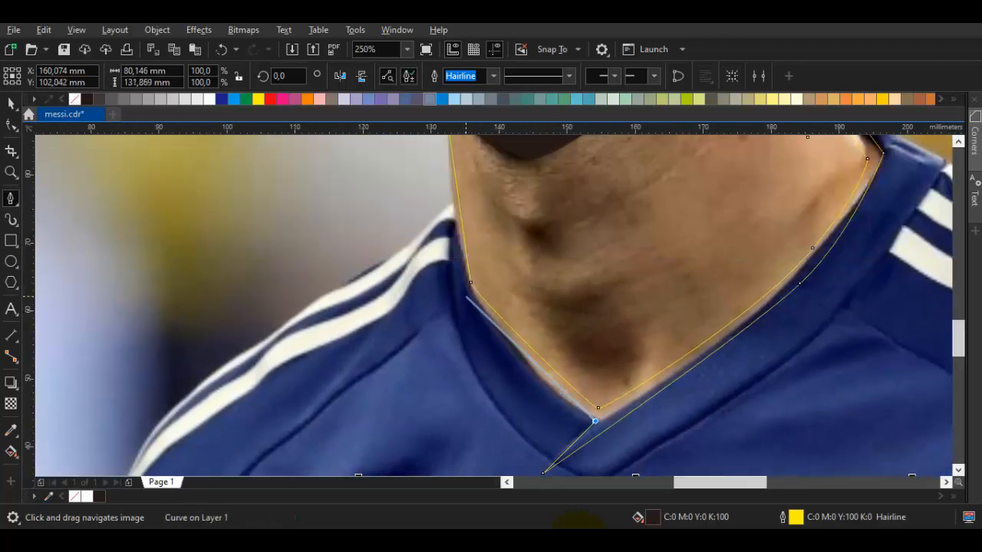
# Step: Trace the outer edge up the far side of the collar, the front of the neck, the beard and the cheek
pyautogui.moveTo(458, 294); pyautogui.dragTo(448, 273)
pyautogui.scroll(2, 458, 294)
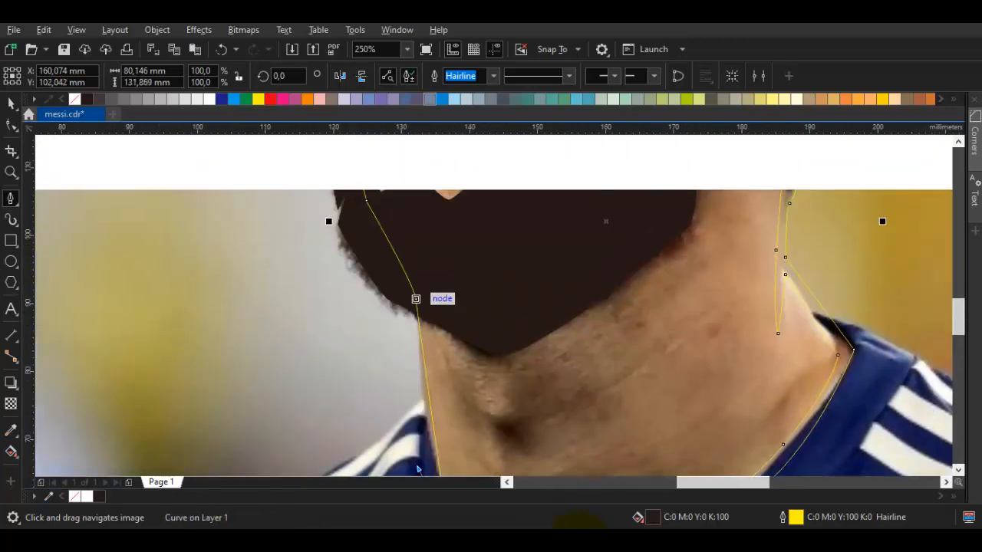
pyautogui.scroll(-2, 430, 303)
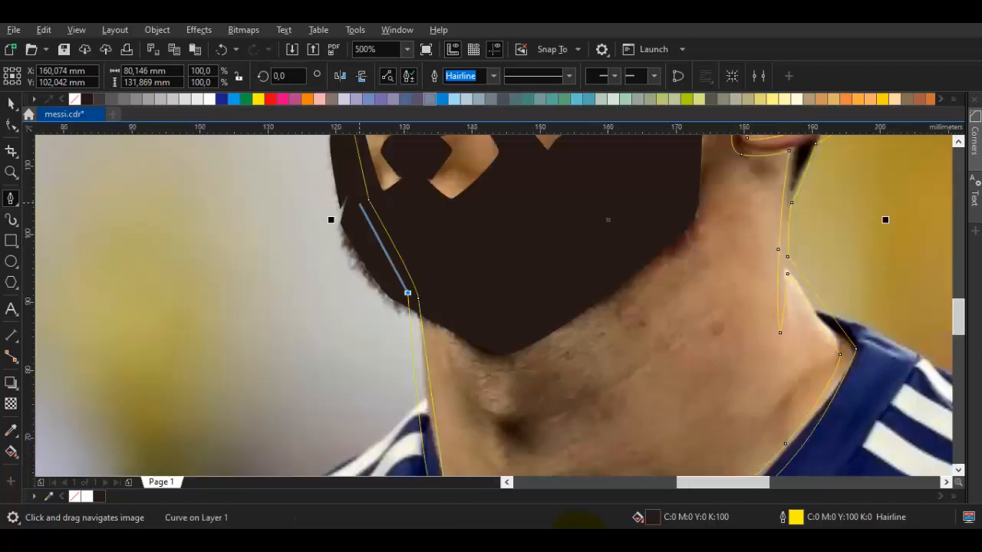
pyautogui.scroll(2, 364, 231)
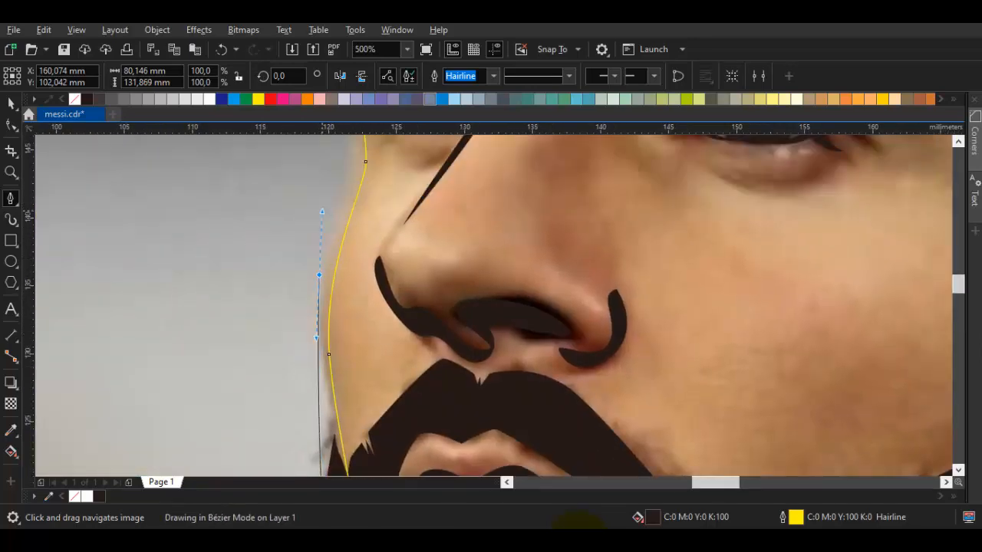
# Step: Continue the outer edge past the cheek, eye socket and eyebrow to the hairline, and close the face outline at its starting node
pyautogui.moveTo(364, 137); pyautogui.dragTo(274, 340)
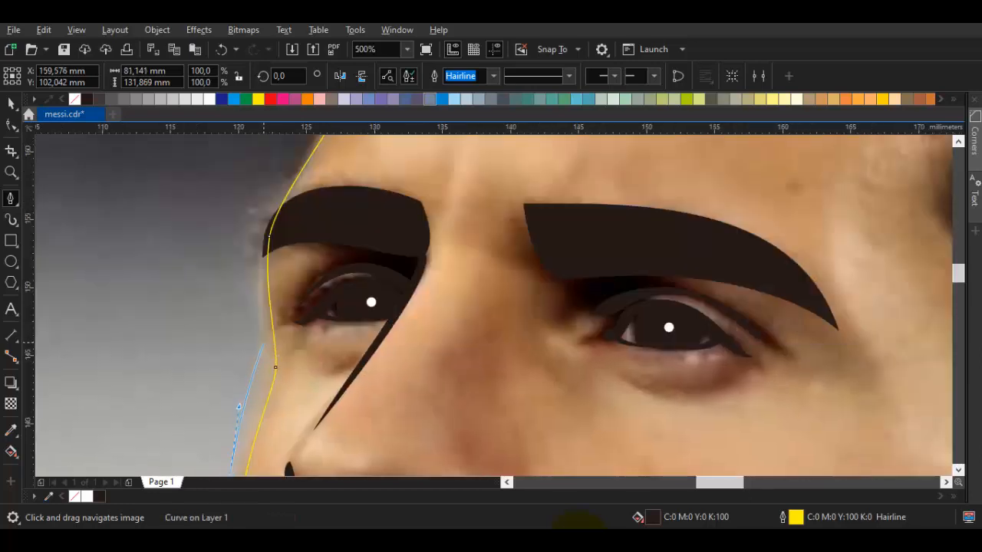
pyautogui.moveTo(268, 225)
pyautogui.mouseDown()
pyautogui.moveTo(228, 377)
pyautogui.moveTo(277, 262)
pyautogui.mouseUp()
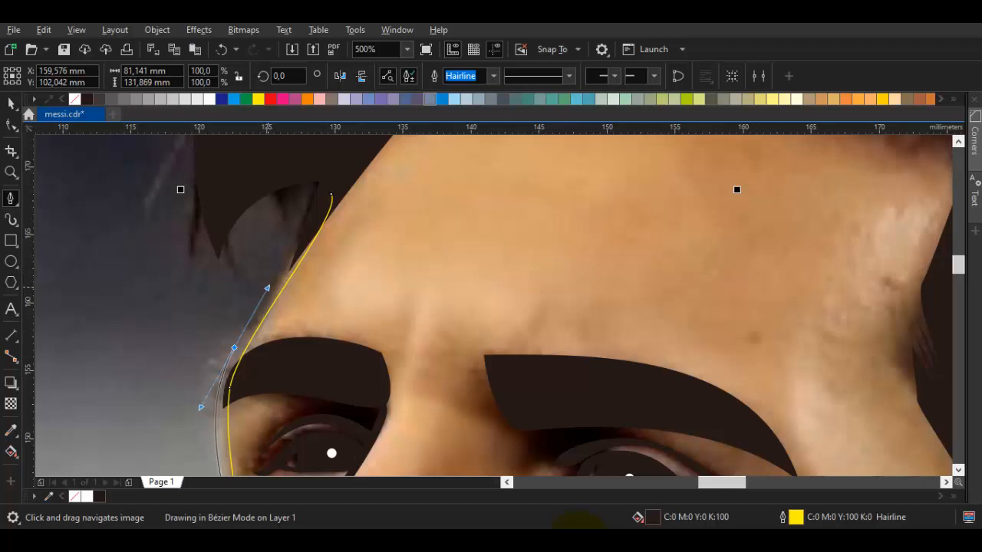
pyautogui.click(315, 199)
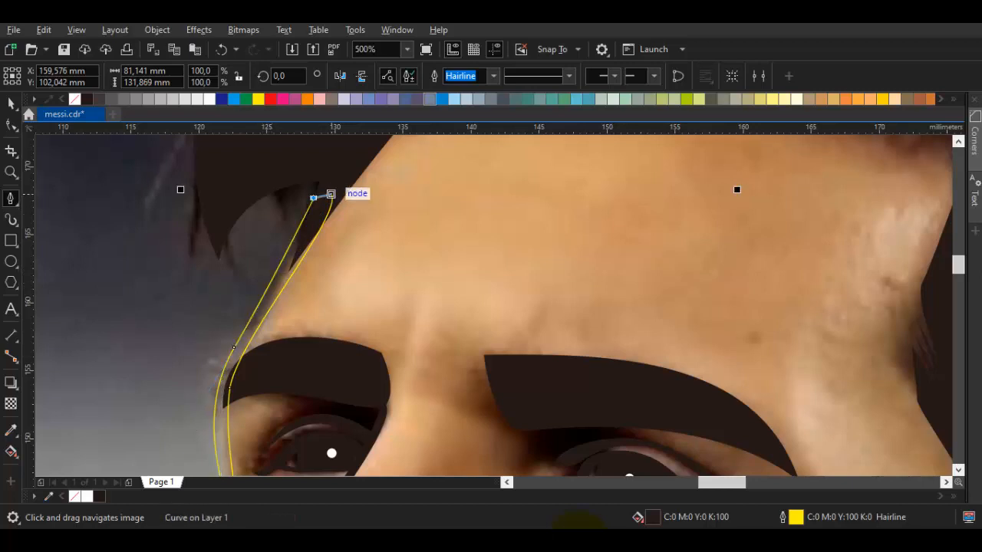
pyautogui.click(331, 198)
pyautogui.press('space')
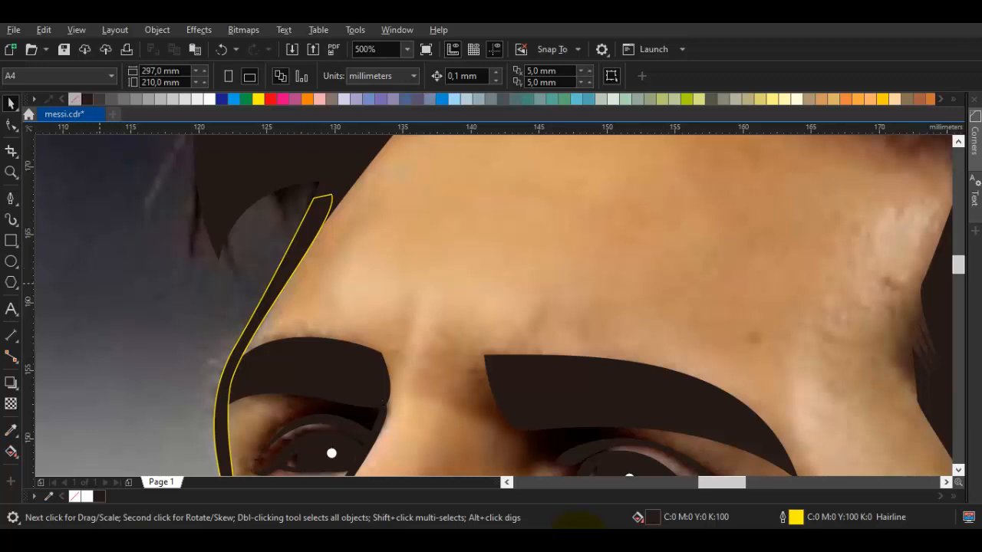
# Step: Move the photo beside the page to examine the traced portrait on white, and undo the move
pyautogui.click(219, 264)
pyautogui.scroll(-5, 219, 265)
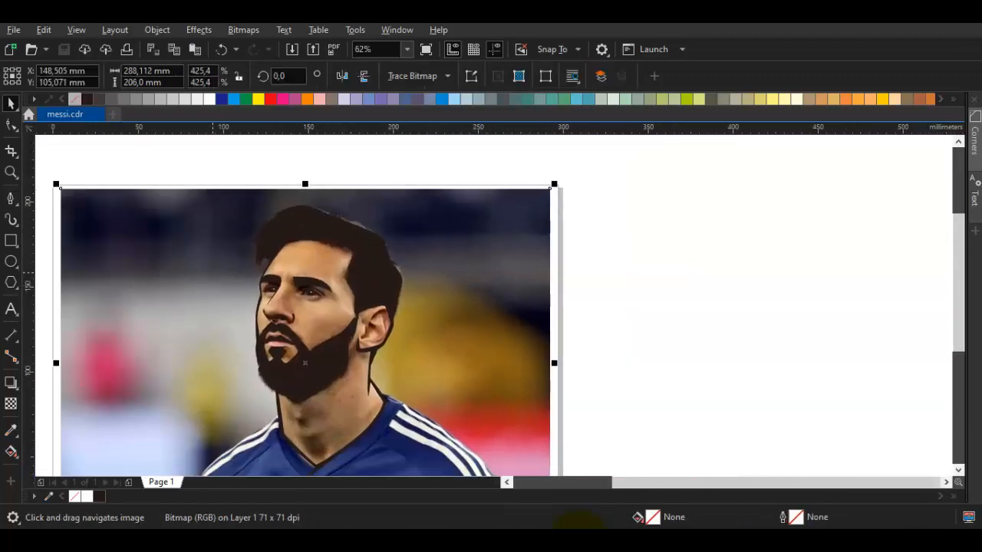
pyautogui.moveTo(306, 362); pyautogui.dragTo(818, 377)
pyautogui.press('Escape')
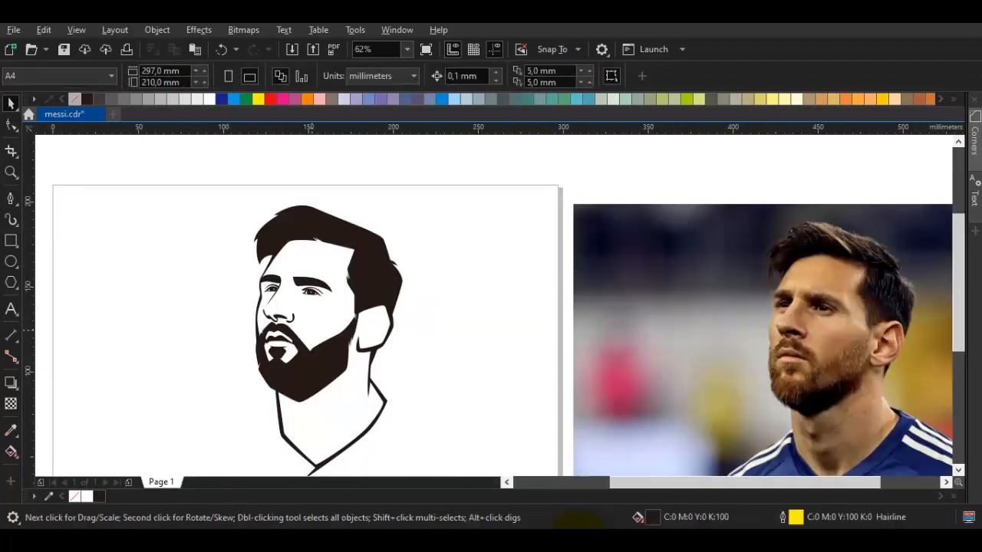
pyautogui.scroll(2, 230, 307)
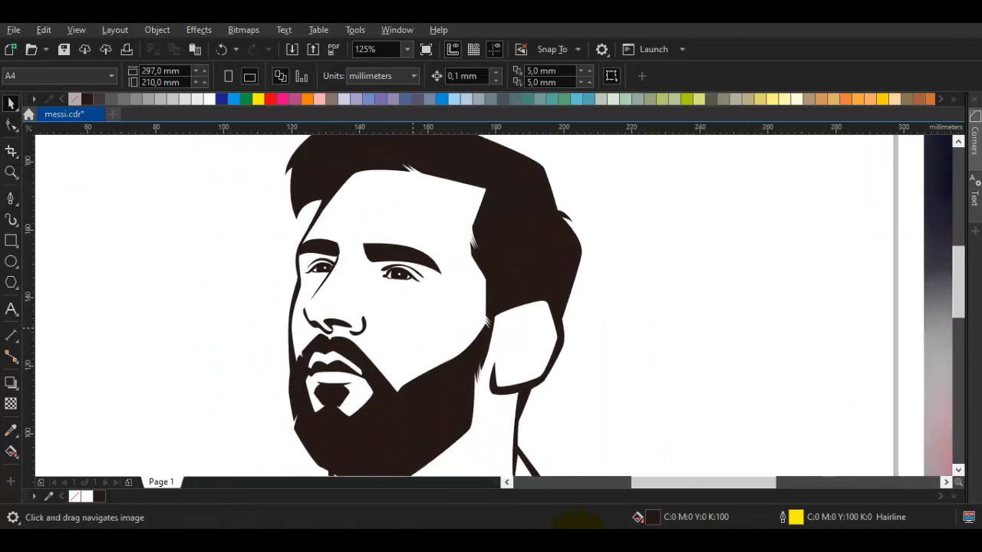
pyautogui.hotkey('ctrl', 'z')
# Step: Reshape the face outline beside the far eyebrow by shifting its inner-edge node slightly inward
pyautogui.scroll(3, 257, 255)
pyautogui.press('Escape')
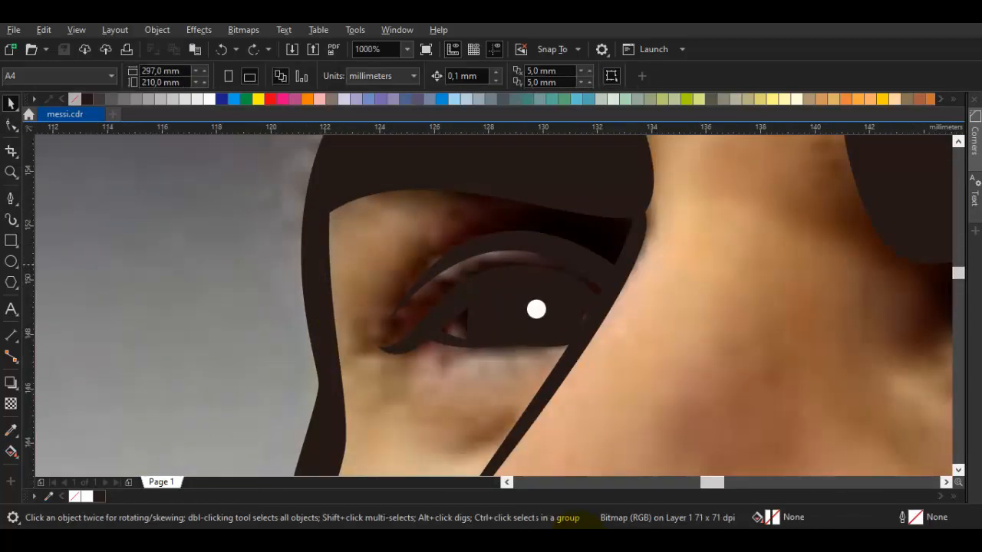
pyautogui.doubleClick(321, 264)
pyautogui.scroll(-1, 321, 264)
pyautogui.scroll(1, 323, 218)
pyautogui.click(332, 222)
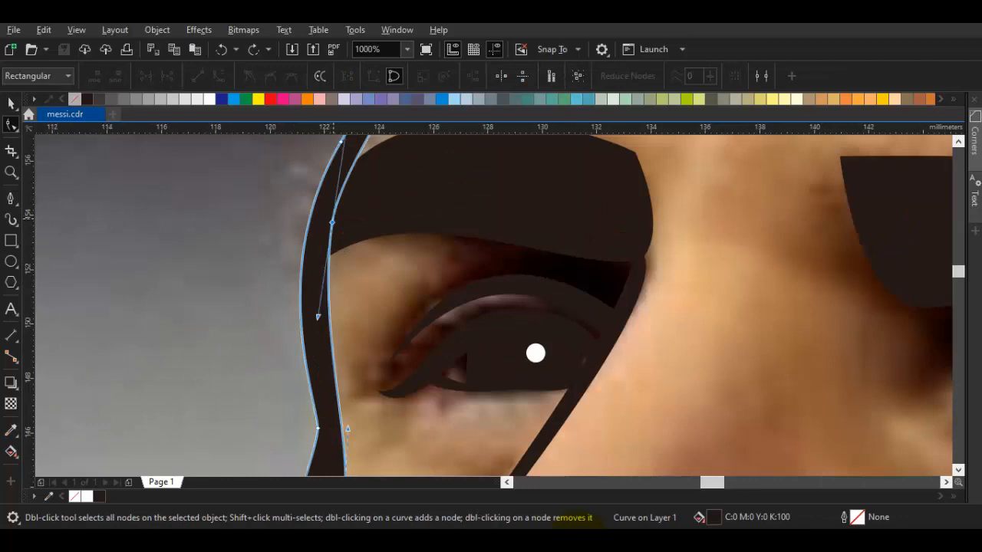
pyautogui.moveTo(332, 223); pyautogui.dragTo(340, 234)
pyautogui.scroll(-3, 345, 247)
pyautogui.press('Escape')
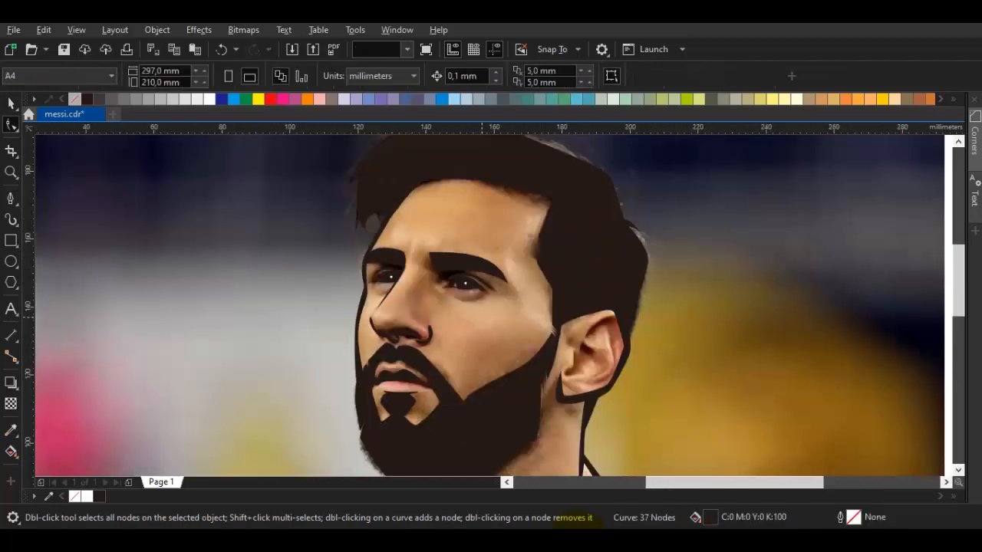
# Step: Draw a closed, tapering curved shape about 13.8 mm wide and 13.5 mm high for the ear's inner fold
pyautogui.moveTo(482, 317); pyautogui.dragTo(406, 302)
pyautogui.scroll(2, 517, 345)
pyautogui.press('space')
pyautogui.moveTo(433, 367); pyautogui.dragTo(421, 355)
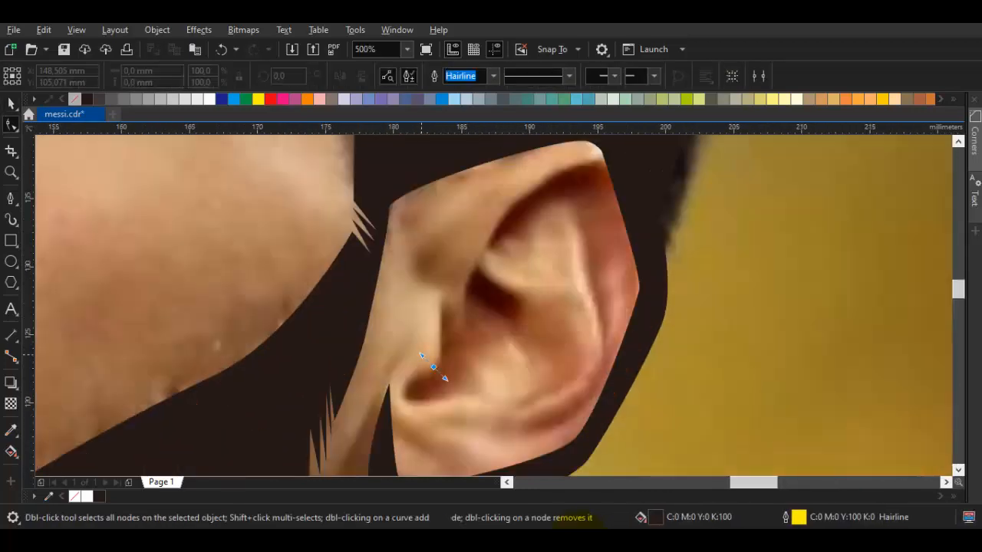
pyautogui.moveTo(551, 208); pyautogui.dragTo(630, 210)
pyautogui.press('Escape')
pyautogui.click(593, 206)
pyautogui.click(604, 336)
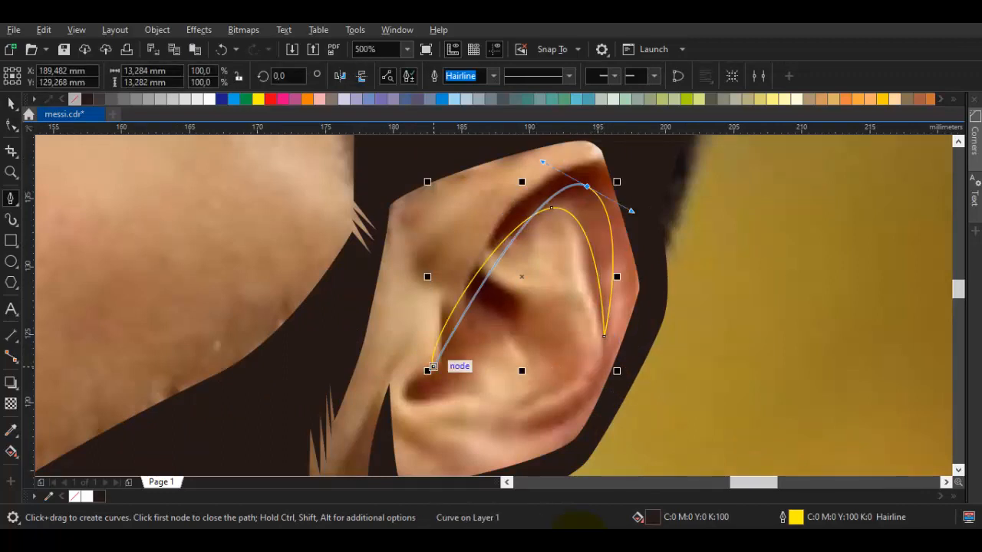
pyautogui.click(432, 367)
pyautogui.scroll(-3, 433, 322)
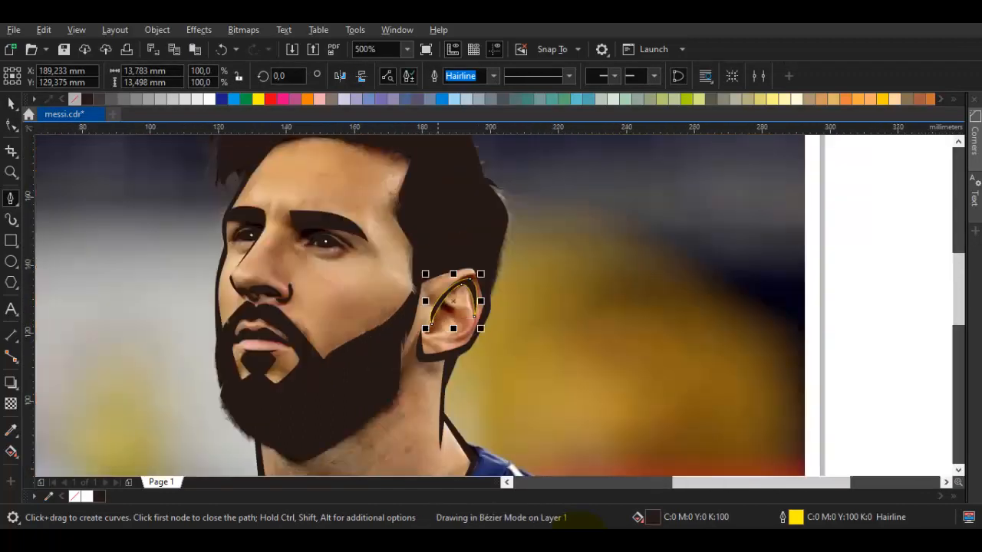
# Step: Adjust the outline's two nodes below the earlobe, lowering the neck corner and shifting the lobe's curve node outward
pyautogui.press('space')
pyautogui.moveTo(438, 358); pyautogui.dragTo(533, 269)
pyautogui.scroll(1, 533, 269)
pyautogui.click(534, 269)
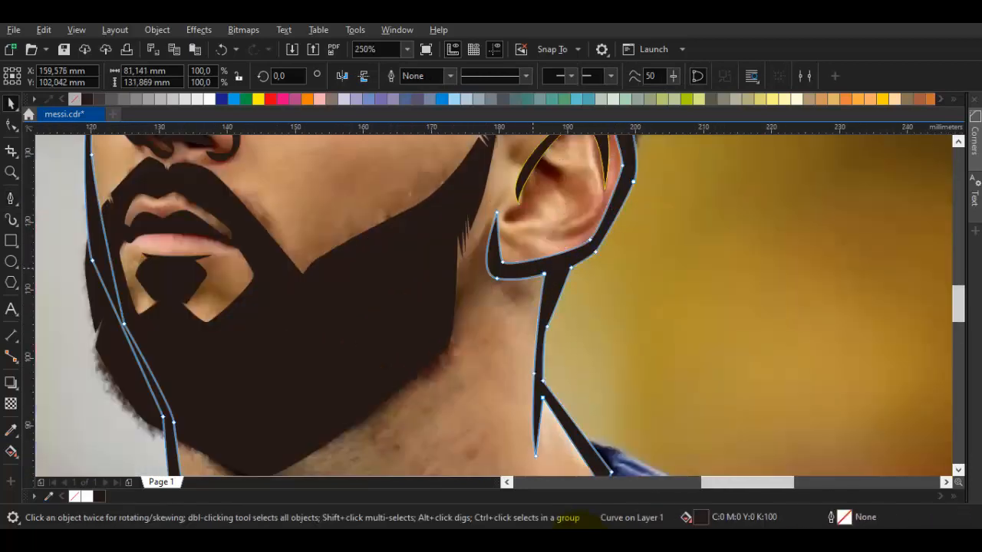
pyautogui.scroll(3, 533, 269)
pyautogui.press('F10')
pyautogui.moveTo(564, 299); pyautogui.dragTo(561, 310)
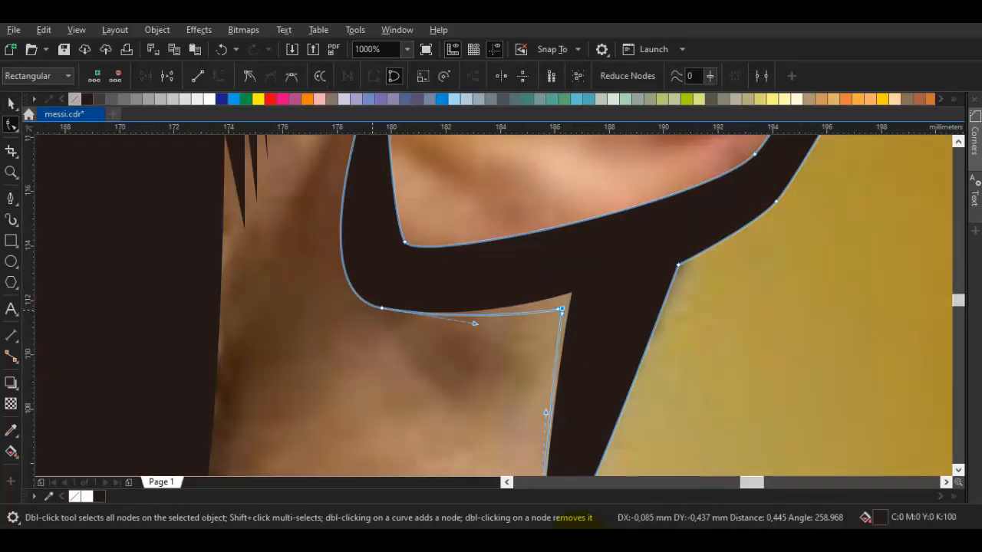
pyautogui.moveTo(382, 308); pyautogui.dragTo(371, 303)
# Step: Thicken the back-of-neck line by moving its node above the shadow notch slightly toward the throat
pyautogui.scroll(-3, 371, 304)
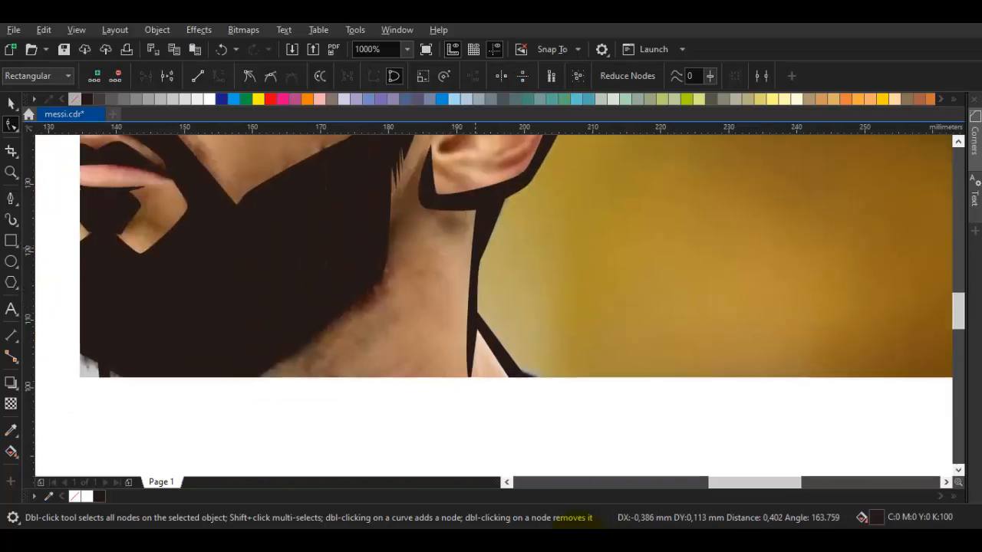
pyautogui.scroll(-3, 471, 284)
pyautogui.click(471, 284)
pyautogui.scroll(2, 471, 285)
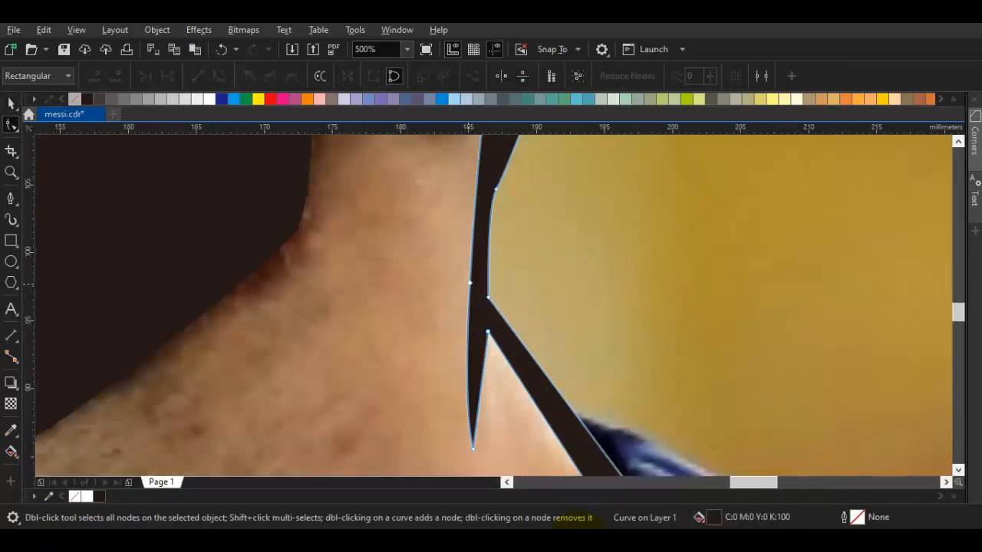
pyautogui.moveTo(471, 285); pyautogui.dragTo(460, 288)
pyautogui.press('space')
# Step: Draw a closed, tapering strip about 38 mm wide and 25 mm high along the shoulder at the front of the neck
pyautogui.scroll(-3, 540, 284)
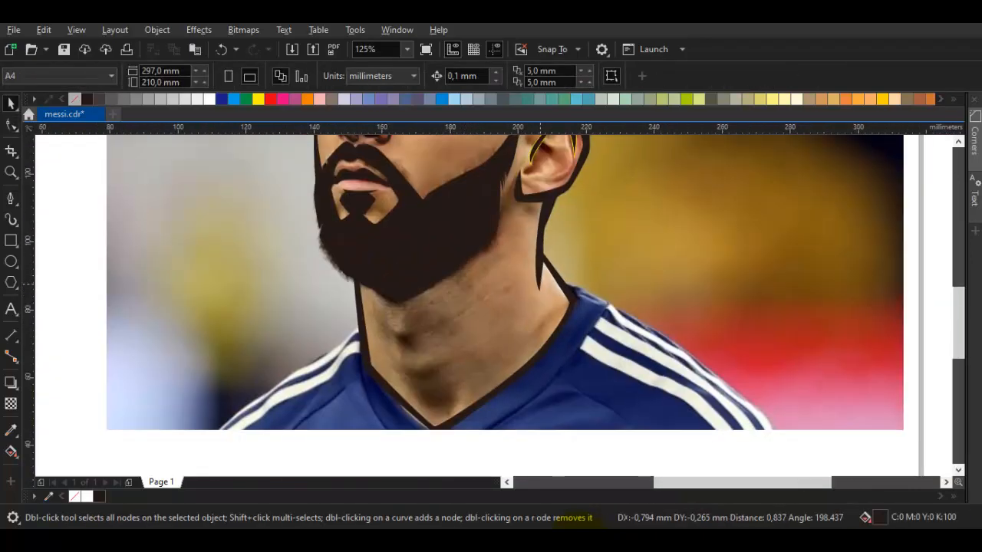
pyautogui.moveTo(318, 340); pyautogui.dragTo(413, 287)
pyautogui.scroll(1, 414, 288)
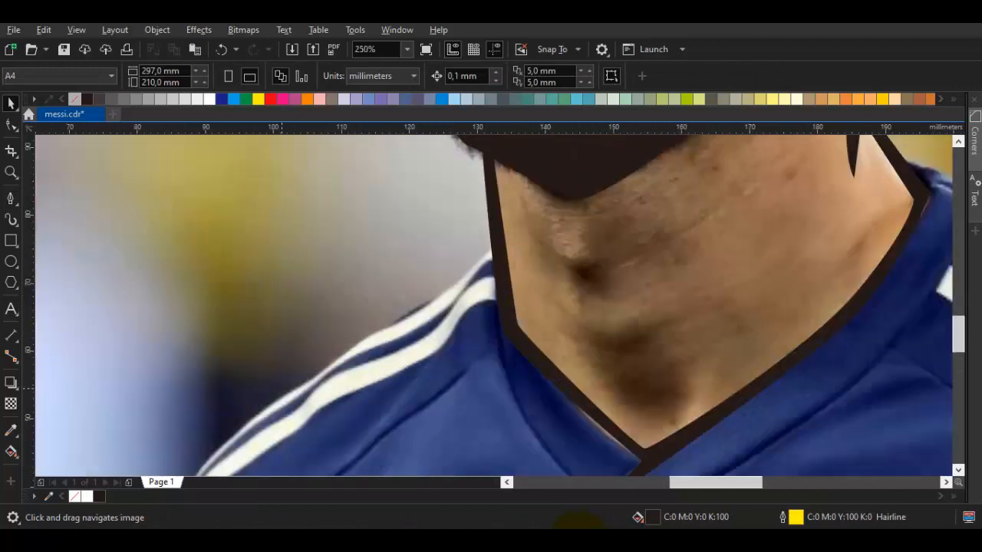
pyautogui.press('p')
pyautogui.click(453, 290)
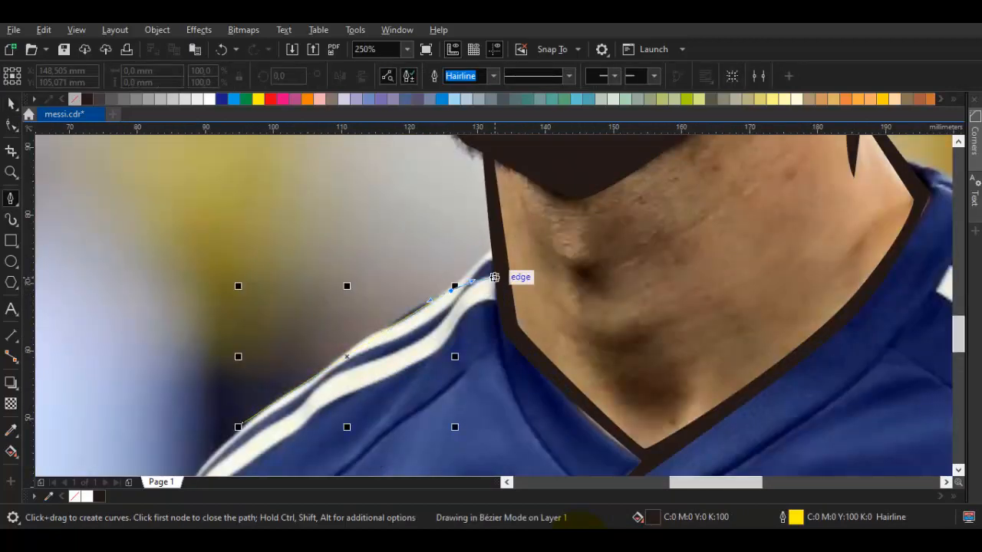
pyautogui.click(501, 268)
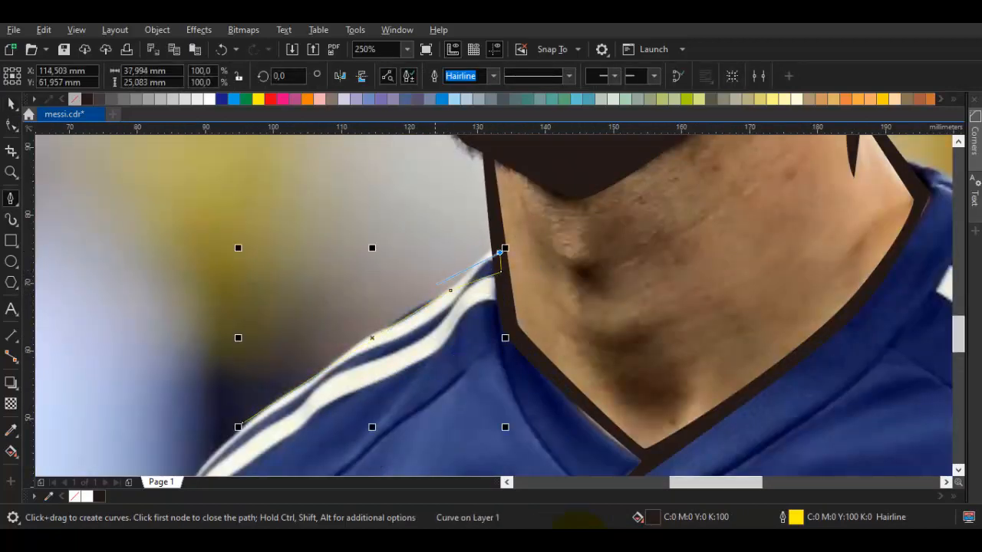
pyautogui.moveTo(242, 422)
pyautogui.mouseDown()
pyautogui.moveTo(246, 400)
pyautogui.moveTo(265, 393)
pyautogui.mouseUp()
# Step: Draw a closed strip about 66 mm wide and 51 mm high from behind the collar down the other shoulder, and select all objects
pyautogui.moveTo(909, 178); pyautogui.dragTo(441, 297)
pyautogui.scroll(1, 429, 265)
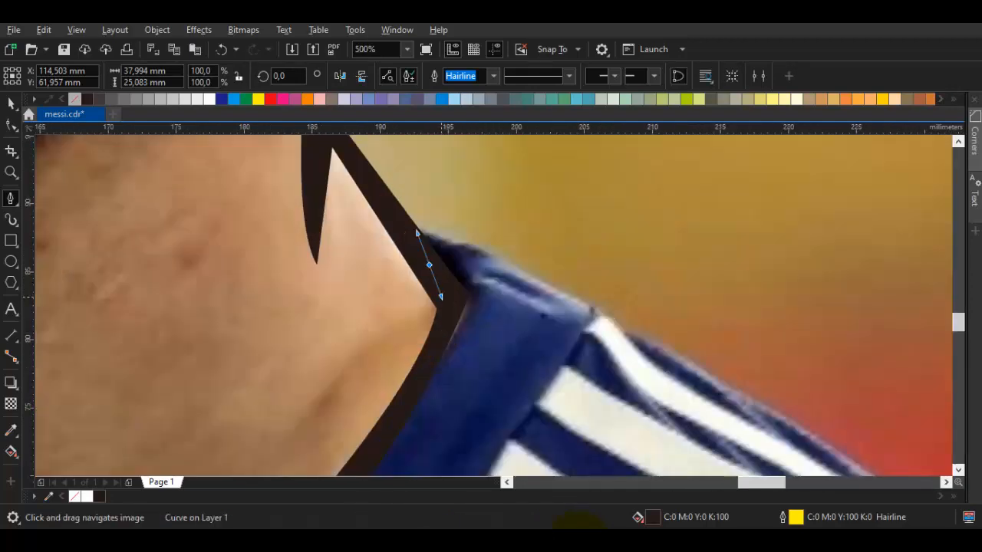
pyautogui.scroll(-4, 468, 240)
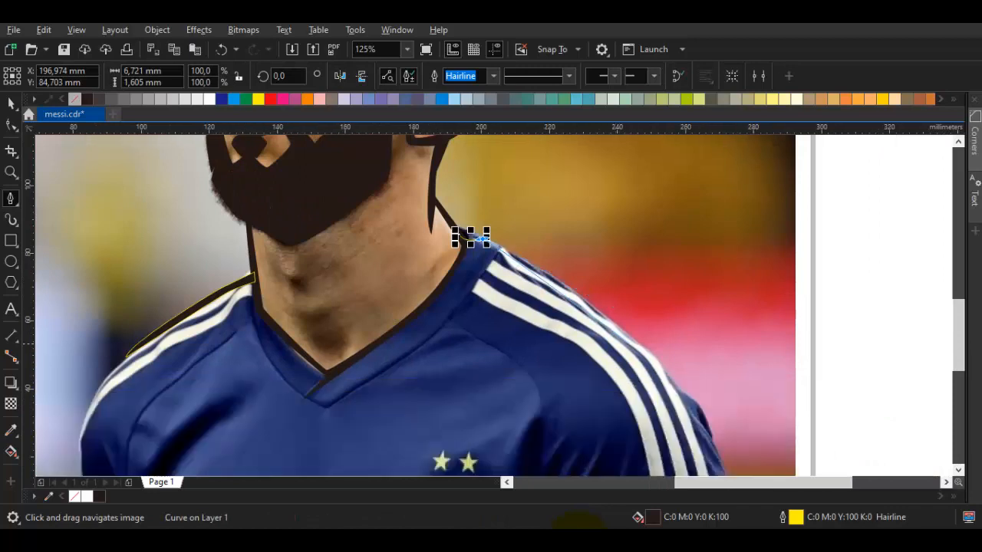
pyautogui.click(677, 398)
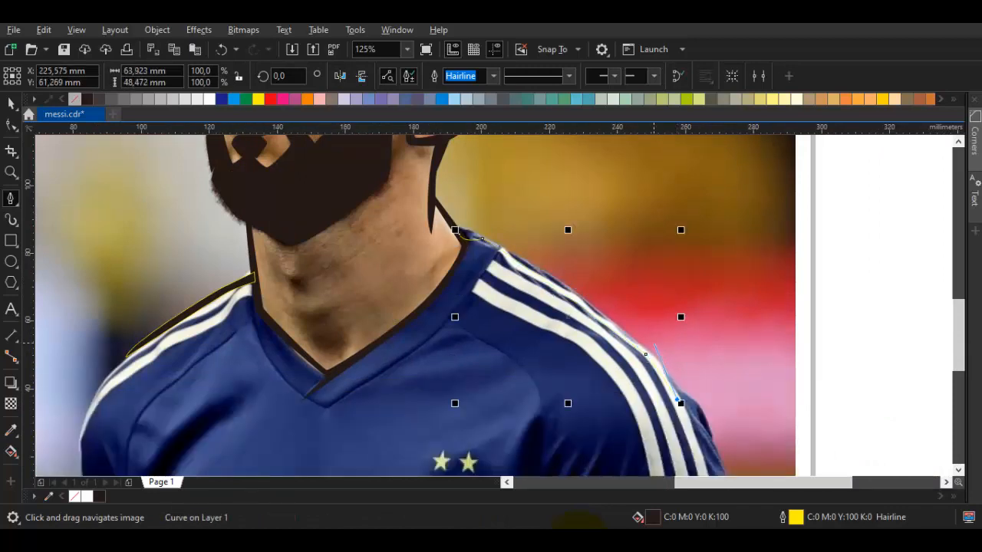
pyautogui.scroll(1, 490, 214)
pyautogui.moveTo(460, 243); pyautogui.dragTo(453, 241)
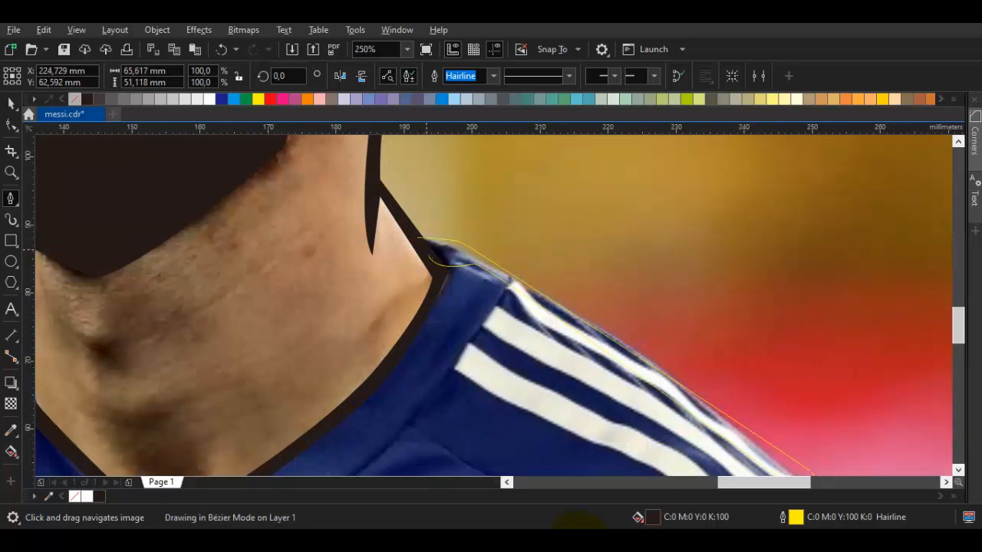
pyautogui.click(422, 246)
pyautogui.hotkey('ctrl', 'a')
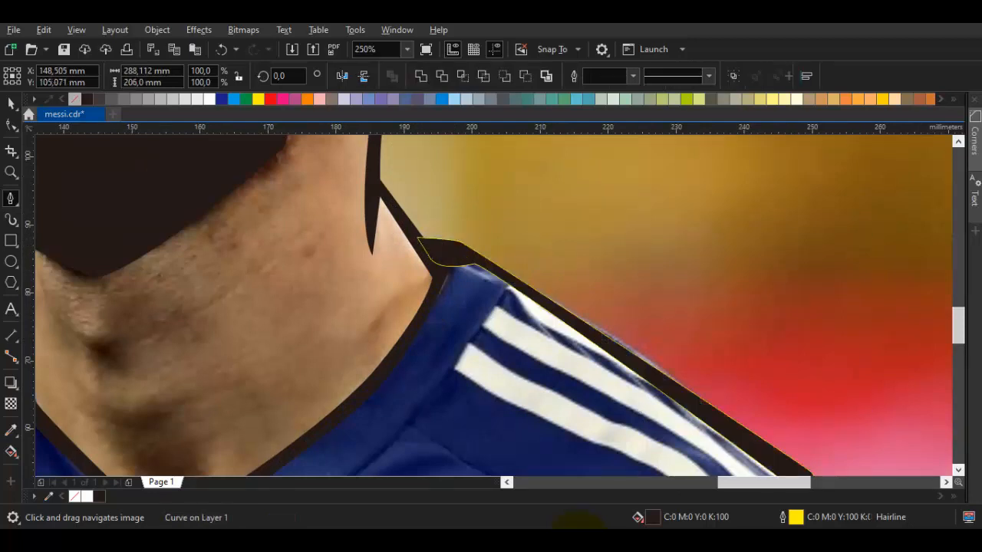
# Step: Draw a closed, pointed crescent about 14 mm wide and 9 mm high over the shadow under the Adam's apple
pyautogui.scroll(-2, 450, 262)
pyautogui.press('Escape')
pyautogui.moveTo(450, 262); pyautogui.dragTo(550, 312)
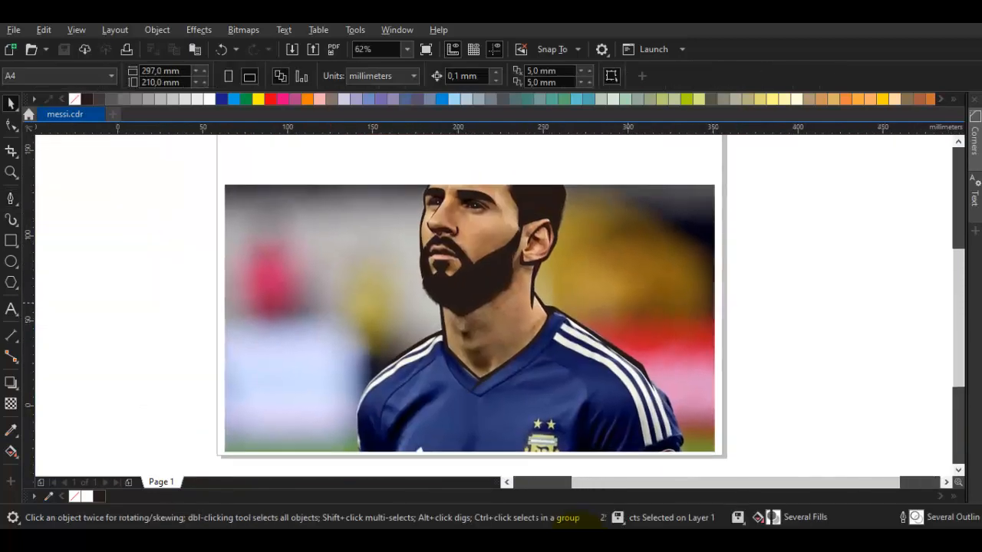
pyautogui.moveTo(627, 265); pyautogui.dragTo(220, 273)
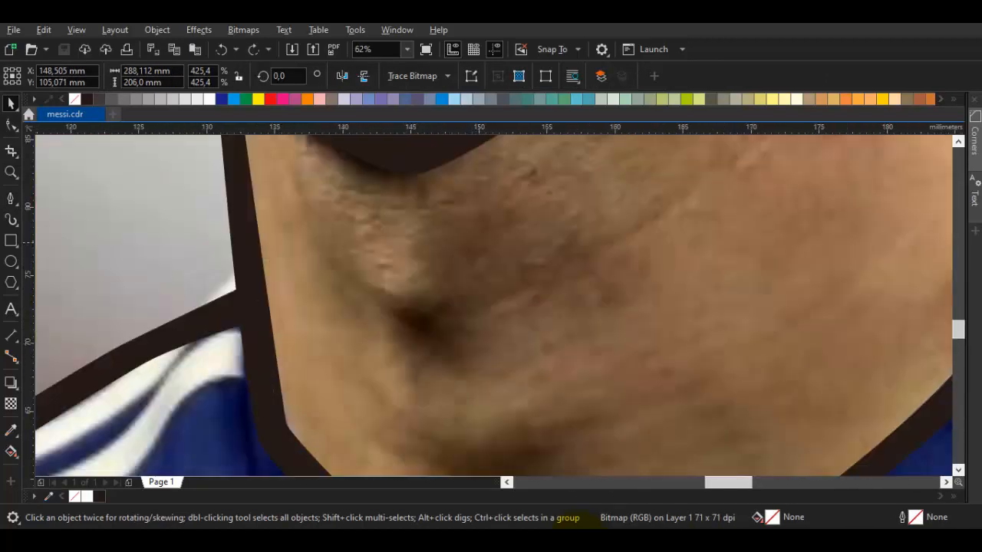
pyautogui.click(335, 224)
pyautogui.click(520, 276)
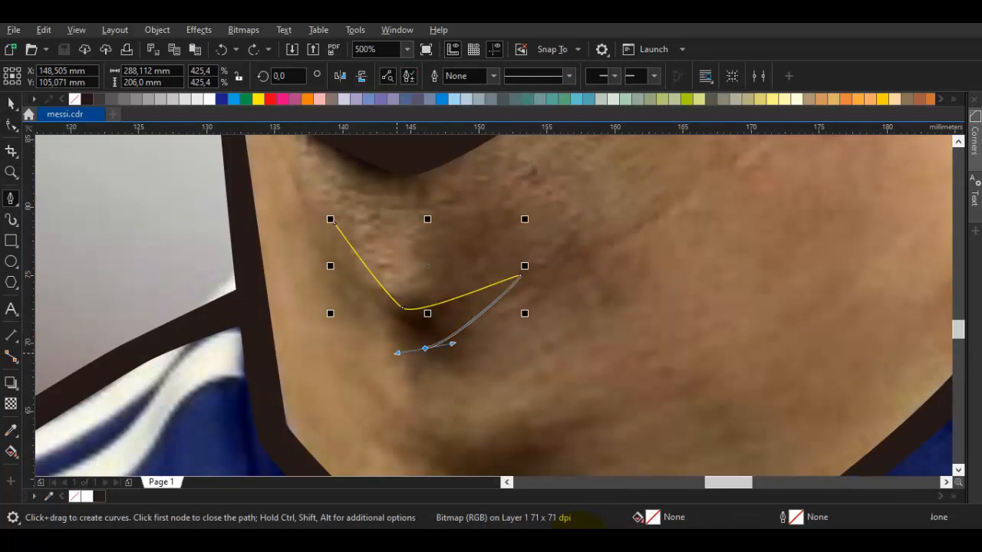
pyautogui.click(427, 351)
pyautogui.click(334, 224)
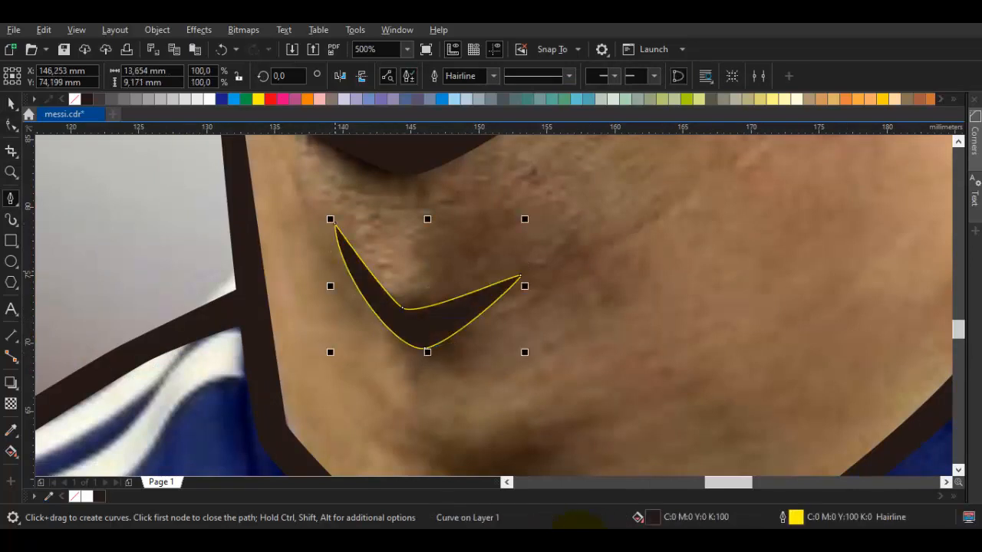
# Step: Remove the outlines from all objects, including the new throat crescent
pyautogui.scroll(-2, 480, 363)
pyautogui.press('Escape')
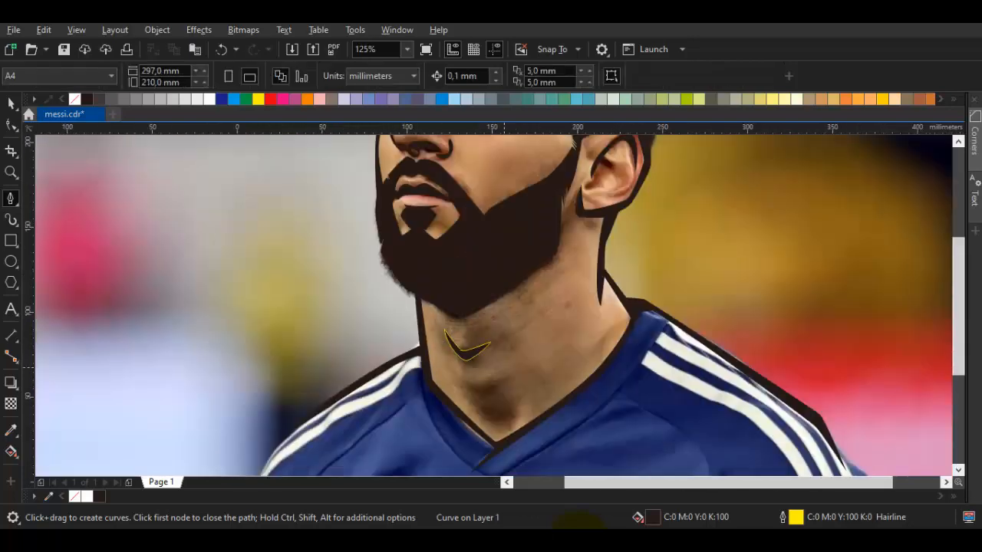
pyautogui.press('space')
pyautogui.scroll(-1, 502, 386)
pyautogui.moveTo(503, 386); pyautogui.dragTo(436, 329)
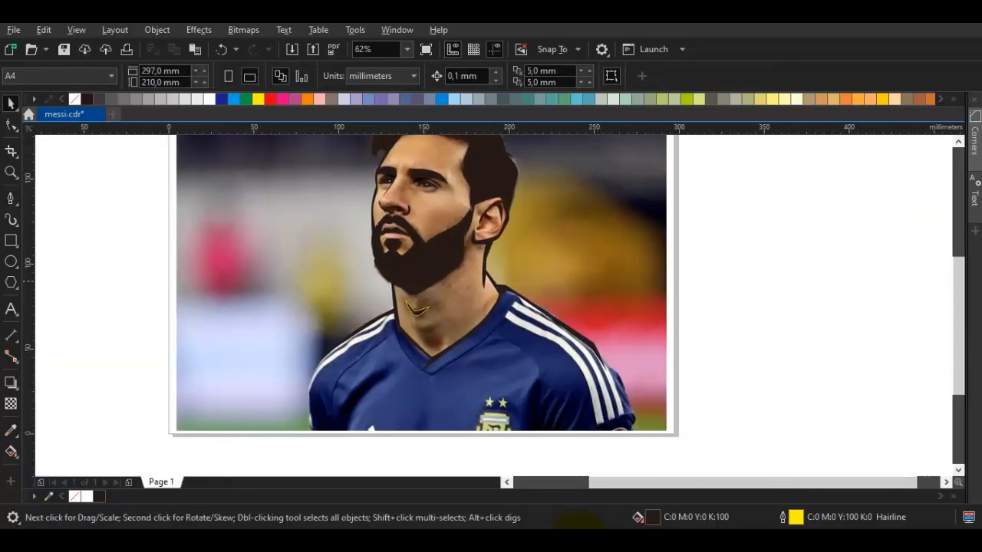
pyautogui.rightClick(74, 99)
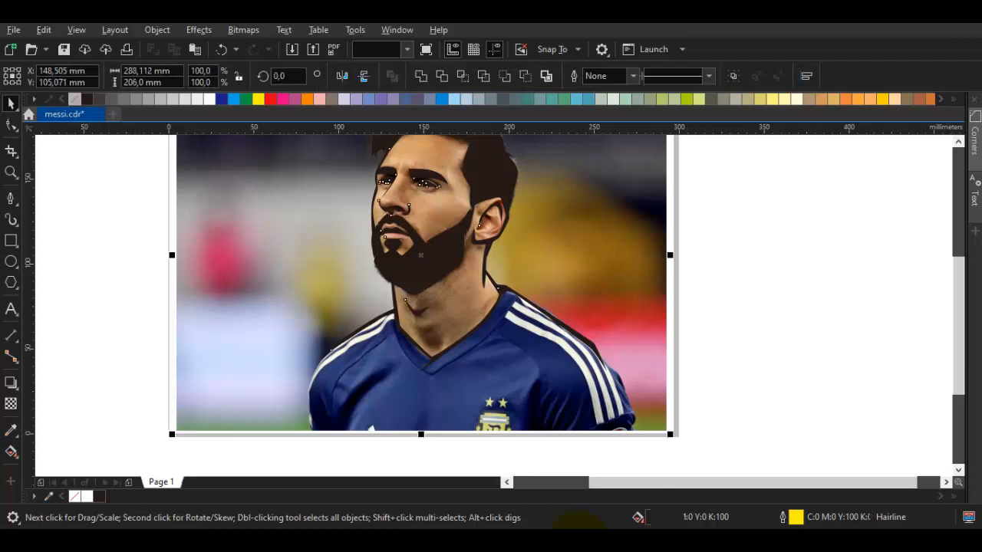
# Step: Draw a closed, tapering strip about 15 mm wide and 34 mm high from the front shoulder line down the collar seam toward the V
pyautogui.scroll(2, 432, 367)
pyautogui.press('space')
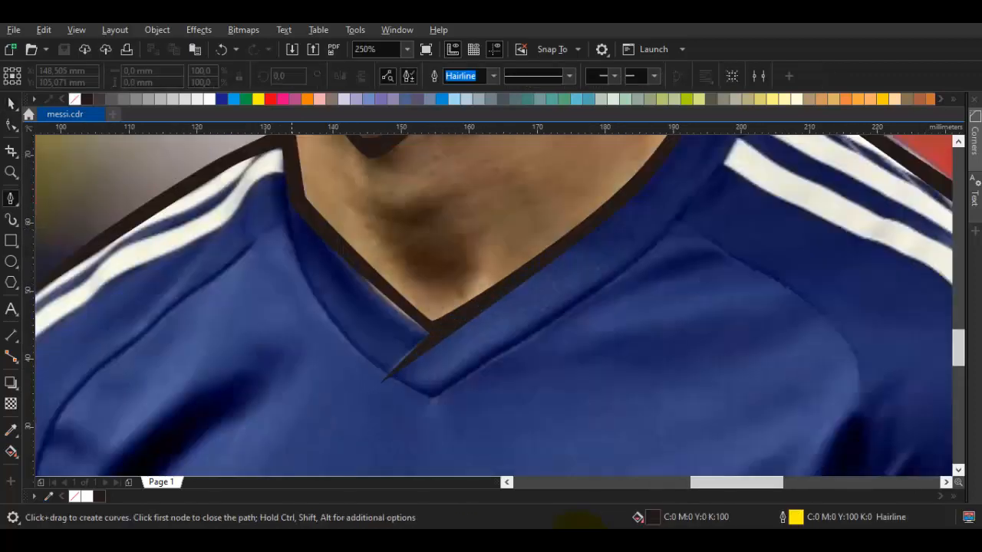
pyautogui.moveTo(308, 277); pyautogui.dragTo(378, 356)
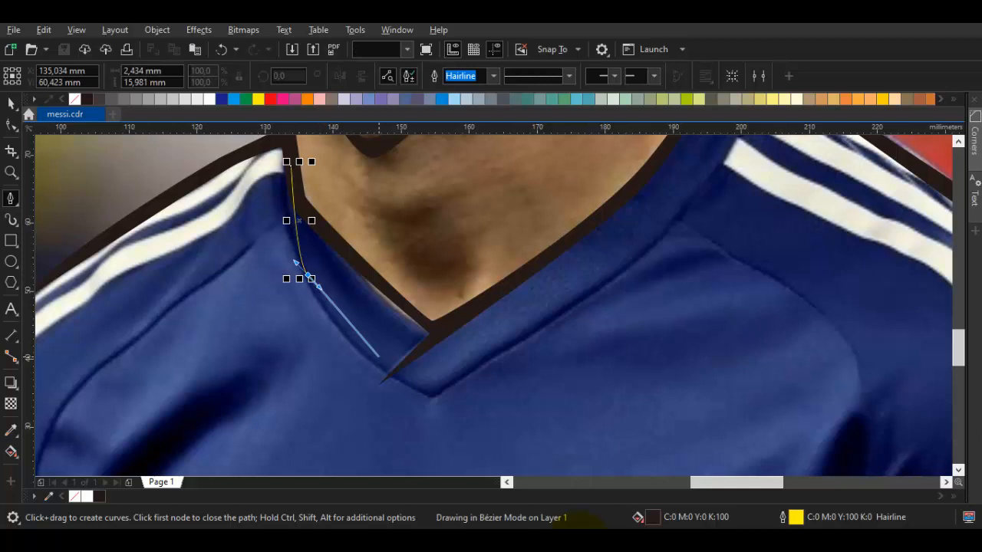
pyautogui.click(379, 357)
pyautogui.moveTo(291, 268); pyautogui.dragTo(286, 248)
pyautogui.moveTo(284, 163); pyautogui.dragTo(286, 217)
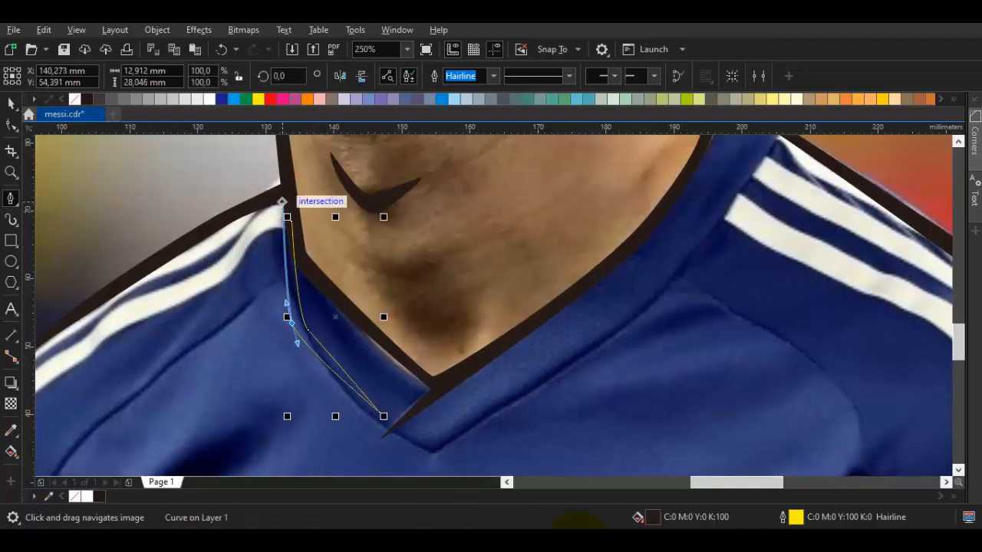
pyautogui.click(280, 184)
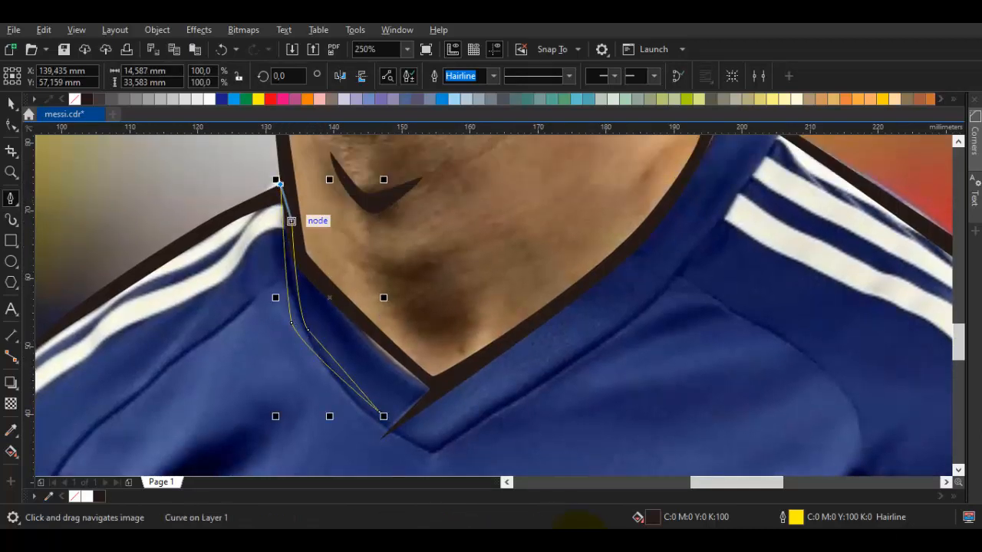
pyautogui.click(292, 221)
# Step: Refine the front collar strip by nudging its upper inner node and shifting its inner bend node slightly down and outward
pyautogui.press('F10')
pyautogui.scroll(2, 291, 221)
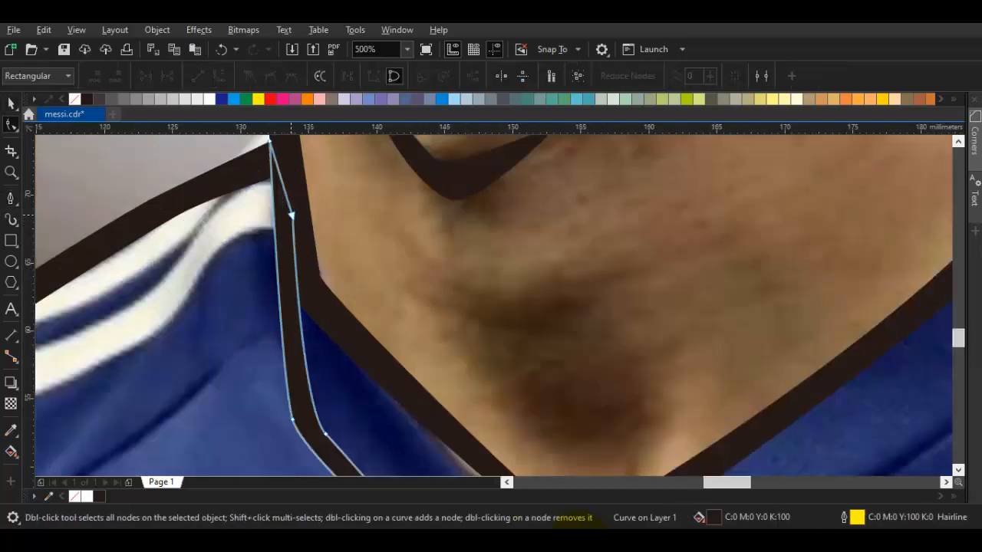
pyautogui.moveTo(293, 208); pyautogui.dragTo(294, 208)
pyautogui.moveTo(326, 435); pyautogui.dragTo(334, 443)
pyautogui.scroll(-1, 336, 439)
pyautogui.moveTo(385, 398); pyautogui.dragTo(266, 321)
# Step: Draw a closed sliver about 27 mm wide and 30 mm high along the collar seam on the far shoulder's side, starting beside the stripes
pyautogui.press('space')
pyautogui.press('Escape')
pyautogui.press('p')
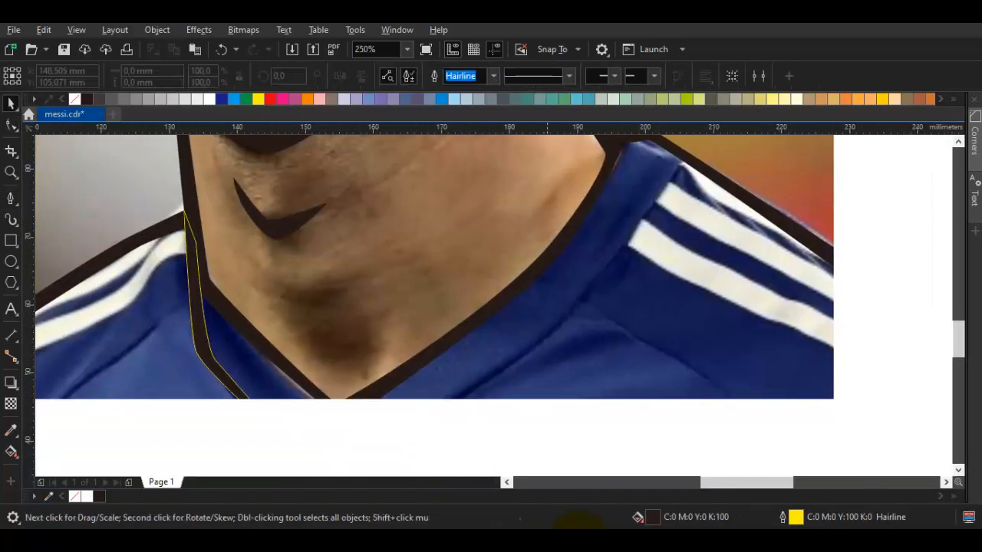
pyautogui.moveTo(483, 377); pyautogui.dragTo(626, 270)
pyautogui.click(669, 173)
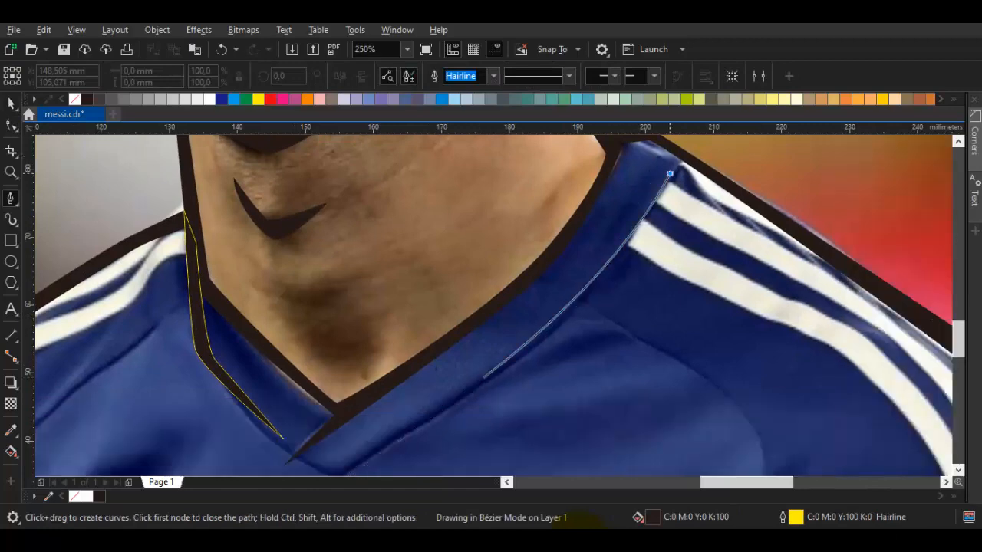
pyautogui.press('Escape')
pyautogui.moveTo(593, 308); pyautogui.dragTo(568, 324)
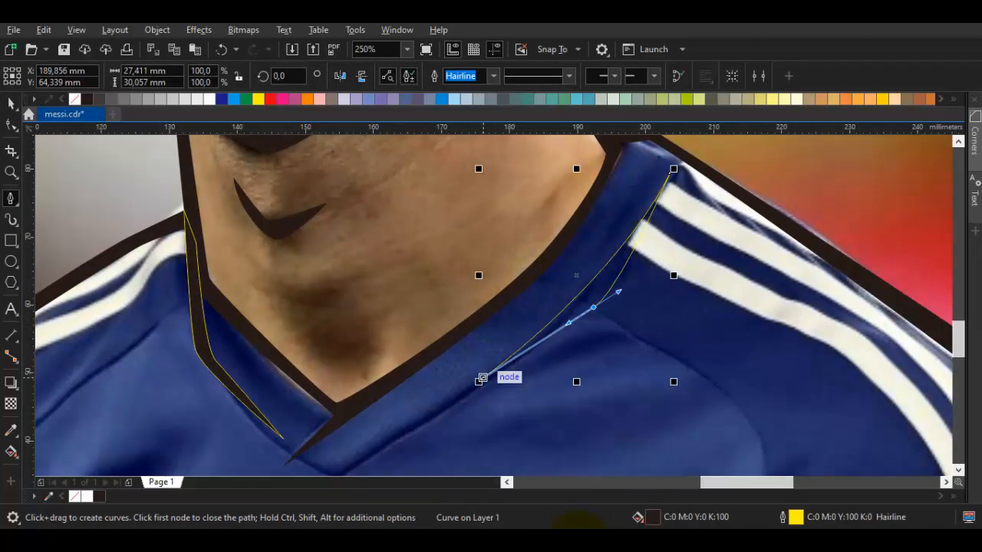
pyautogui.click(482, 378)
pyautogui.press('space')
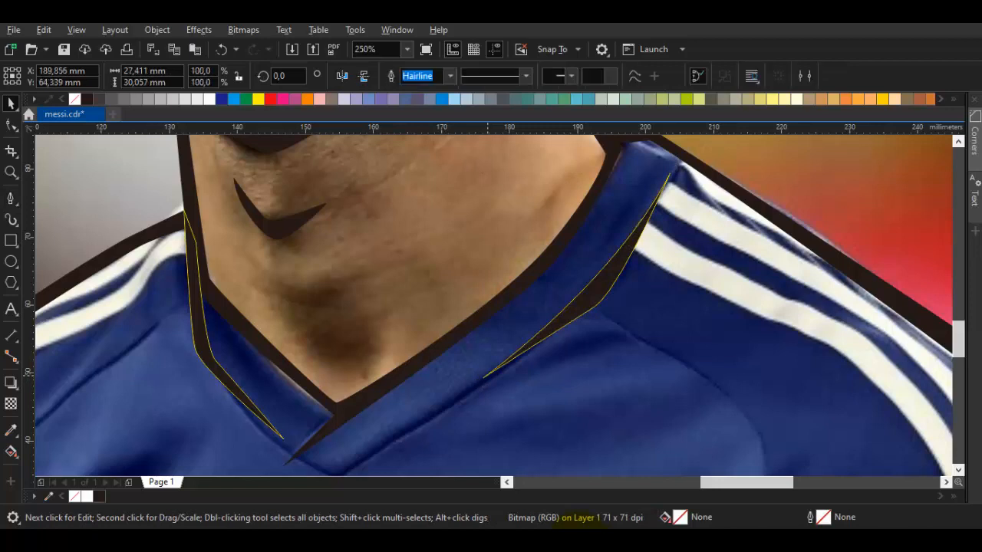
# Step: Extend the far collar sliver's lower tip farther along the seam toward the V, and reshape its inner curve
pyautogui.press('F10')
pyautogui.moveTo(482, 377); pyautogui.dragTo(418, 422)
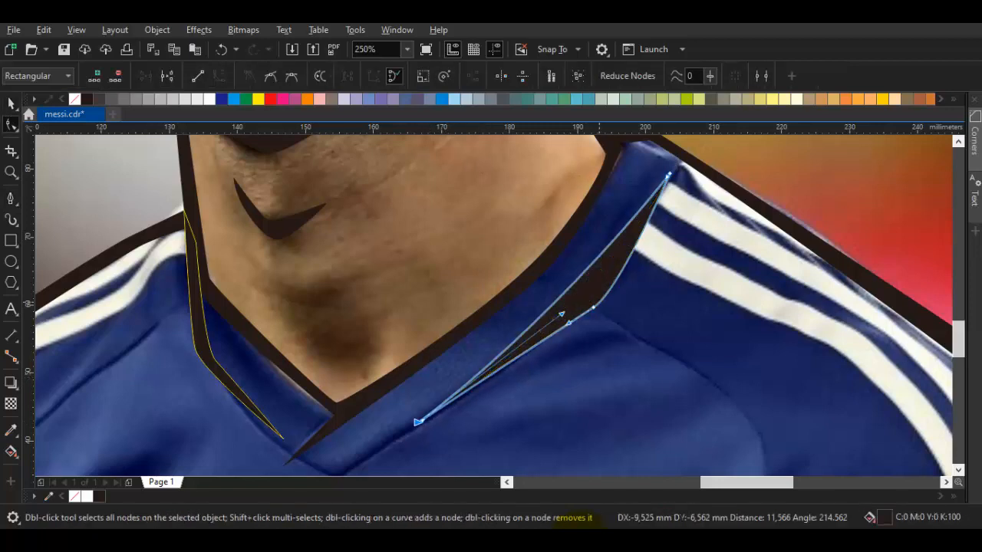
pyautogui.moveTo(561, 313); pyautogui.dragTo(616, 296)
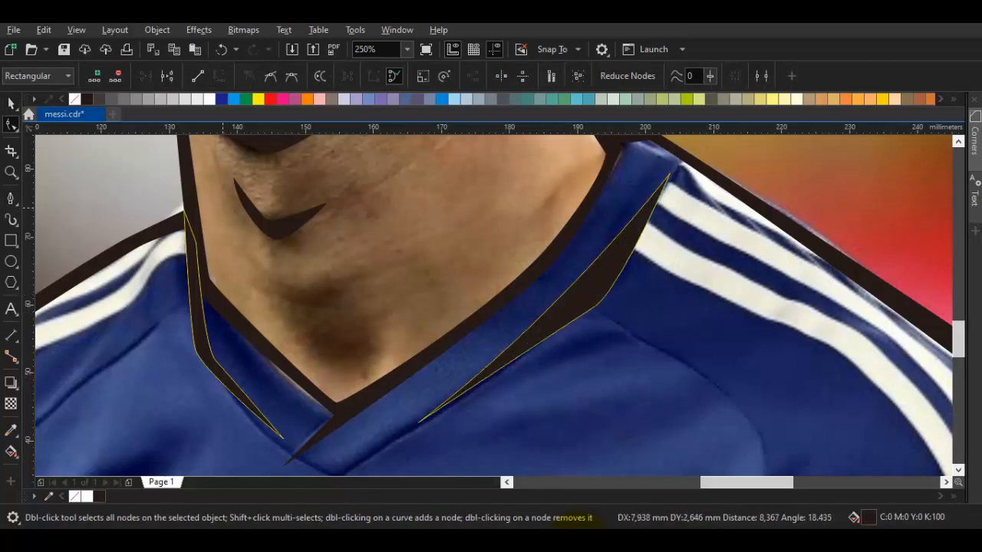
# Step: Clear the yellow outlines from all objects, including both collar seam shapes
pyautogui.press('Escape')
pyautogui.press('space')
pyautogui.rightClick(75, 99)
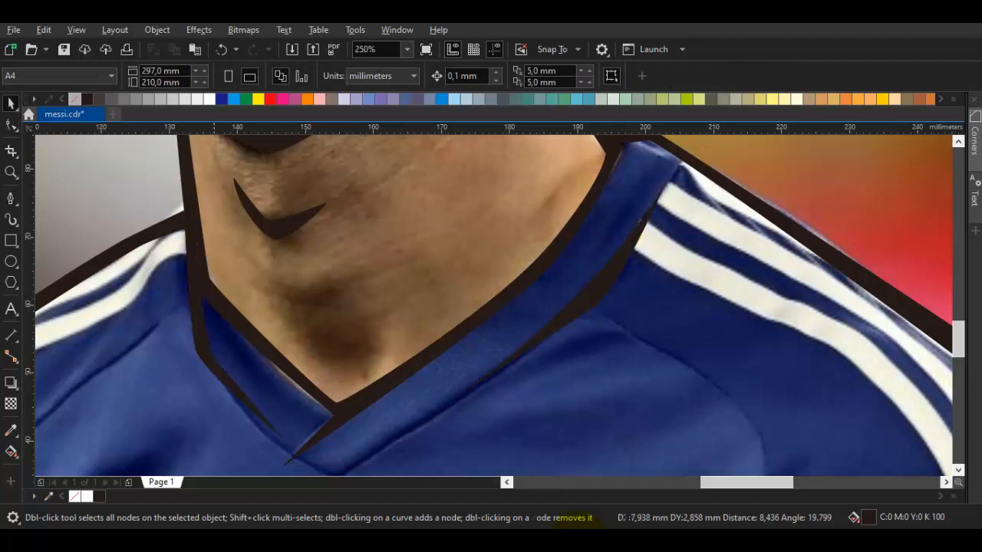
# Step: Use Smart Fill to create filled shapes for the face, the neck with the ear, and the bare chin area around the goatee
pyautogui.scroll(-1, 229, 206)
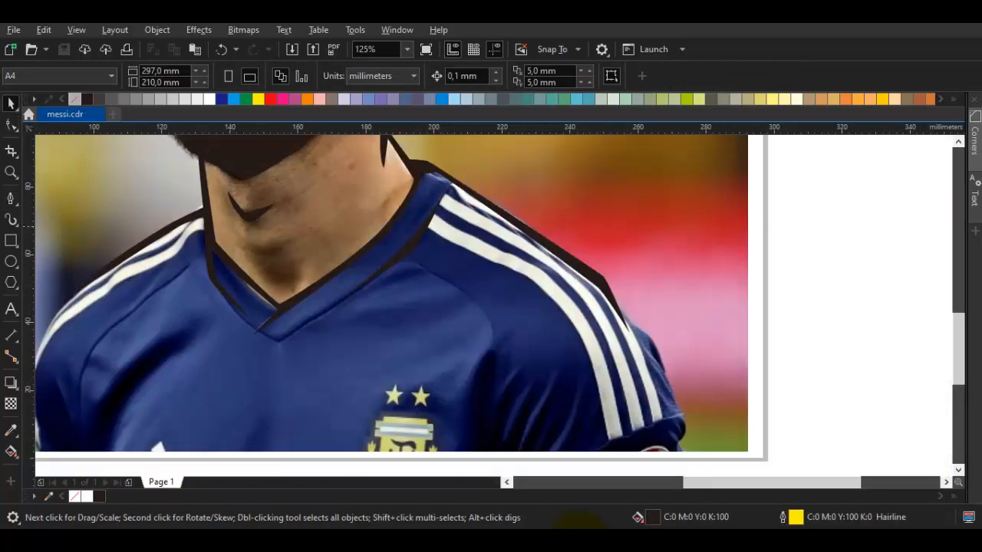
pyautogui.scroll(-1, 293, 228)
pyautogui.moveTo(310, 212); pyautogui.dragTo(352, 364)
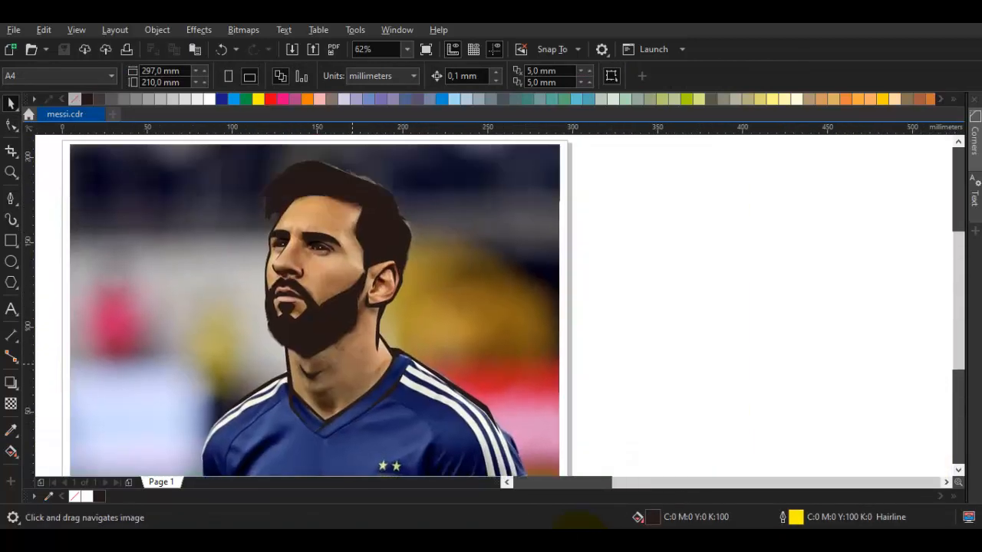
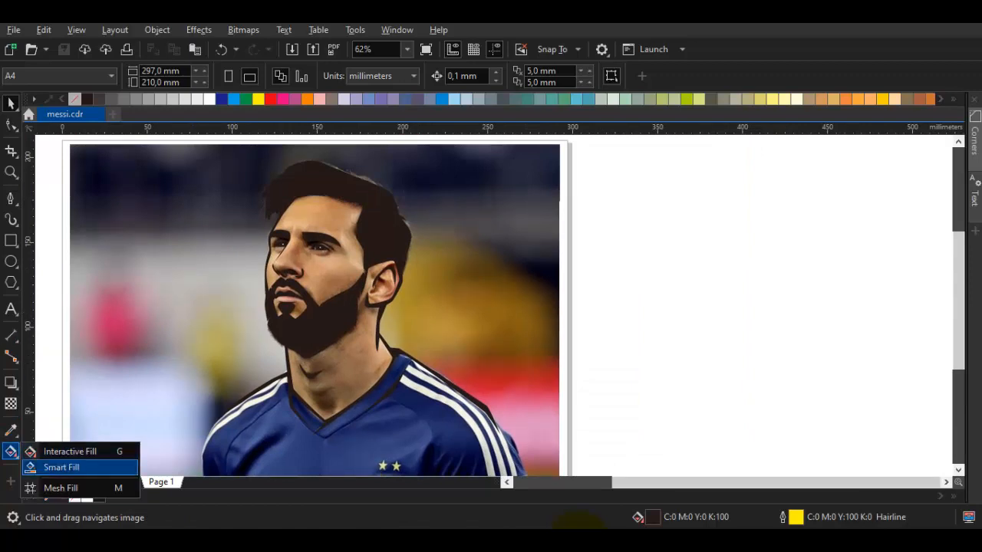
pyautogui.click(61, 467)
pyautogui.click(330, 269)
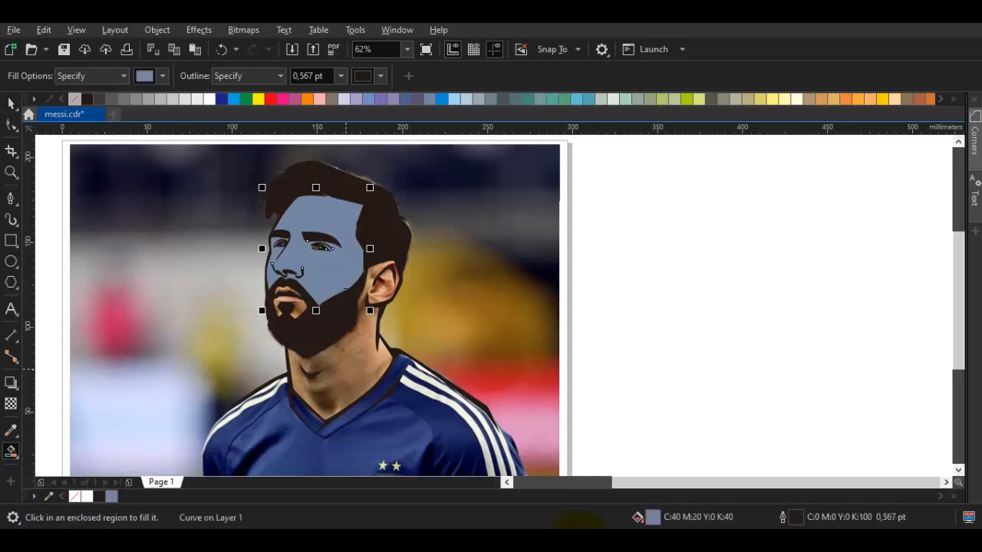
pyautogui.click(322, 376)
pyautogui.scroll(1, 303, 300)
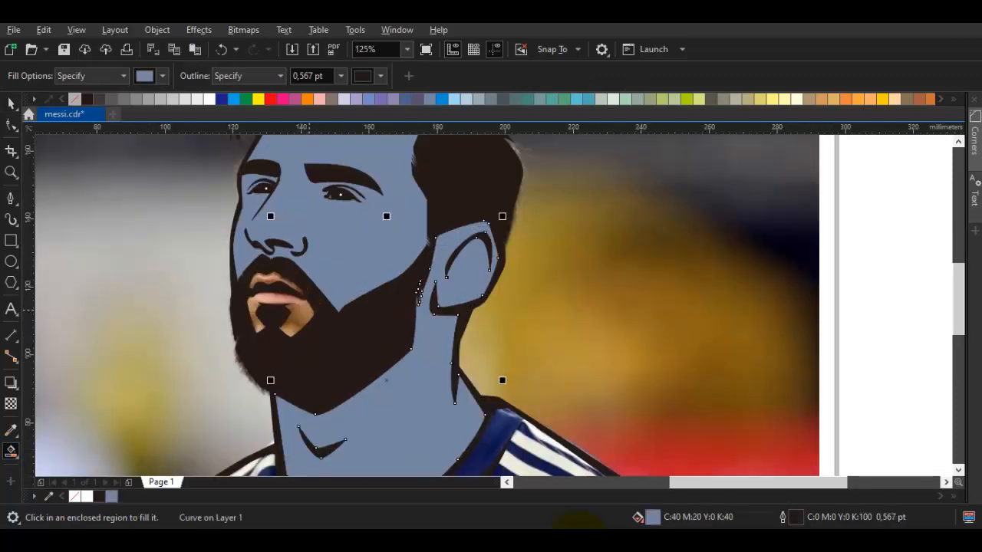
pyautogui.click(309, 310)
# Step: Create a Smart Fill shape for the upper lip
pyautogui.press('space')
pyautogui.keyDown('shift'); pyautogui.click(338, 257); pyautogui.keyUp('shift')
pyautogui.scroll(1, 266, 285)
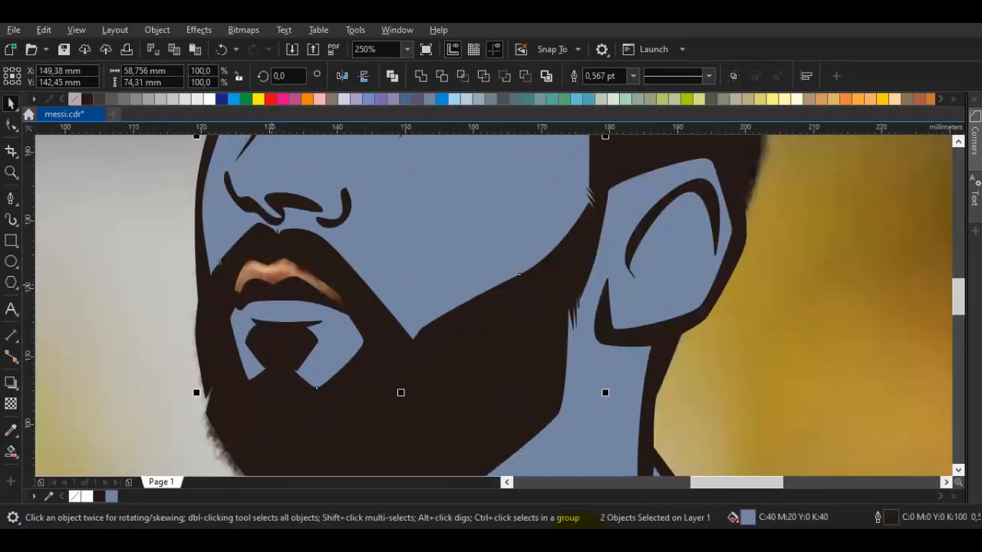
pyautogui.press('space')
pyautogui.click(293, 272)
pyautogui.press('space')
# Step: Select the face, neck, chin and lip fills together and combine them into a single curve
pyautogui.scroll(-2, 305, 286)
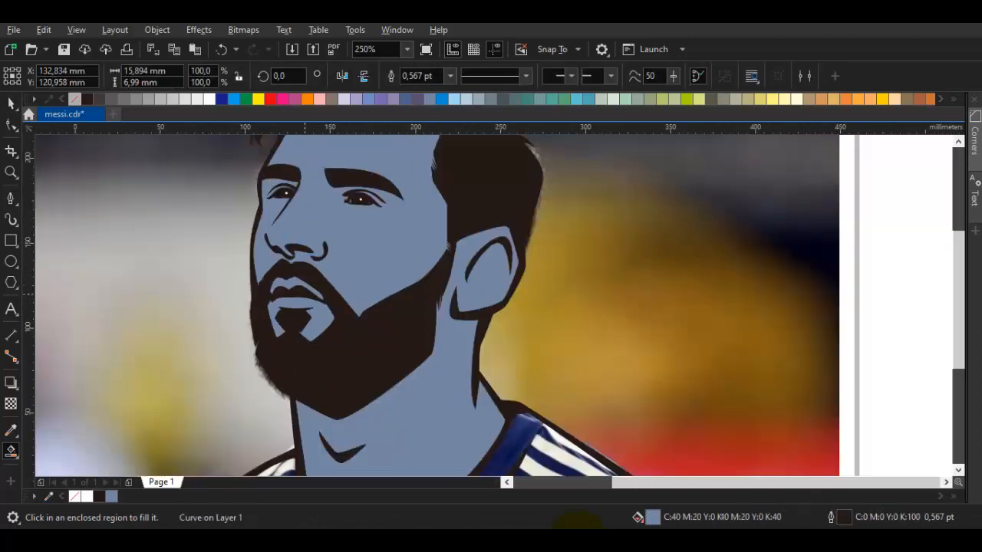
pyautogui.scroll(1, 304, 286)
pyautogui.keyDown('shift'); pyautogui.click(329, 310); pyautogui.keyUp('shift')
pyautogui.keyDown('shift'); pyautogui.click(378, 257); pyautogui.keyUp('shift')
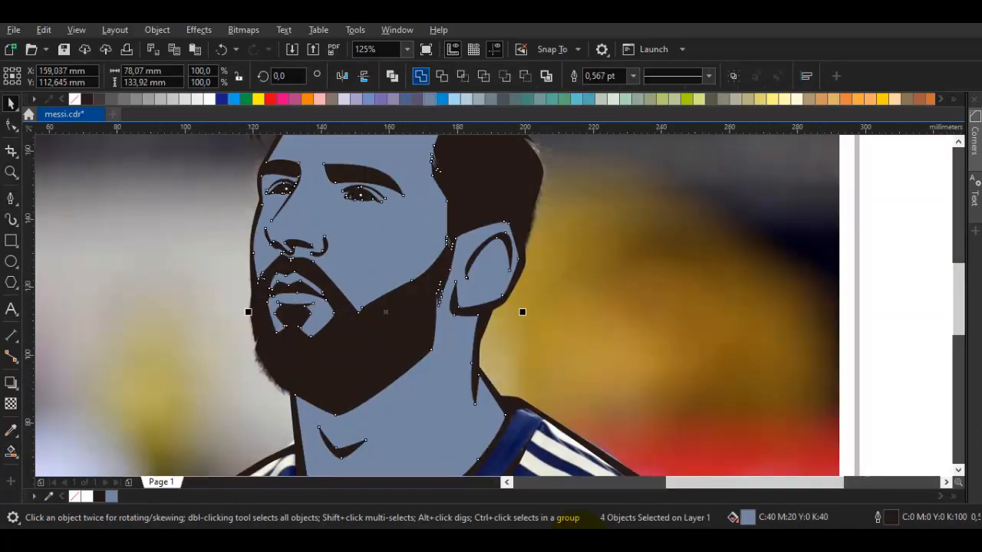
pyautogui.hotkey('ctrl', 'l')
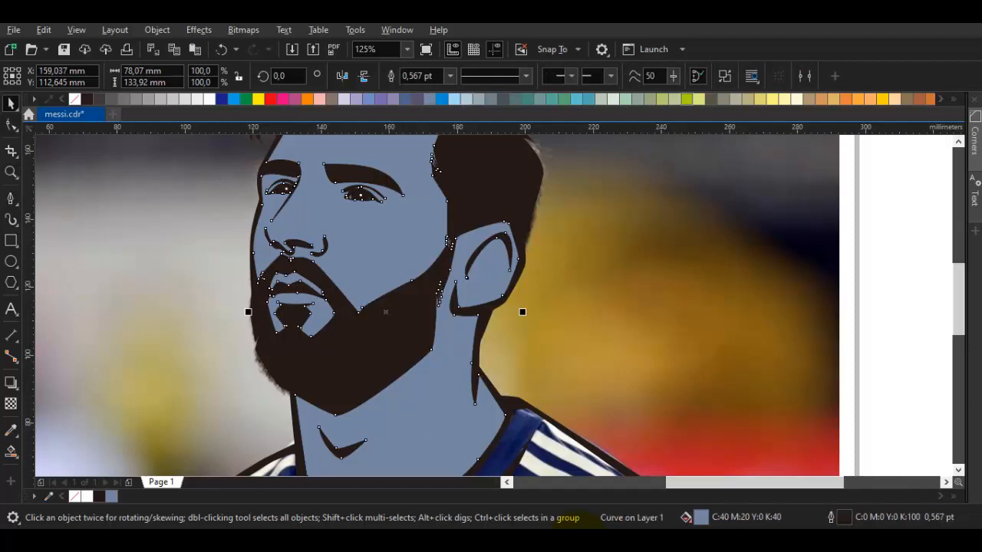
# Step: Fill the combined skin curve with lime green (C40 M0 Y100 K0) and set its outline width to 2.0 pt
pyautogui.click(686, 99)
pyautogui.click(451, 76)
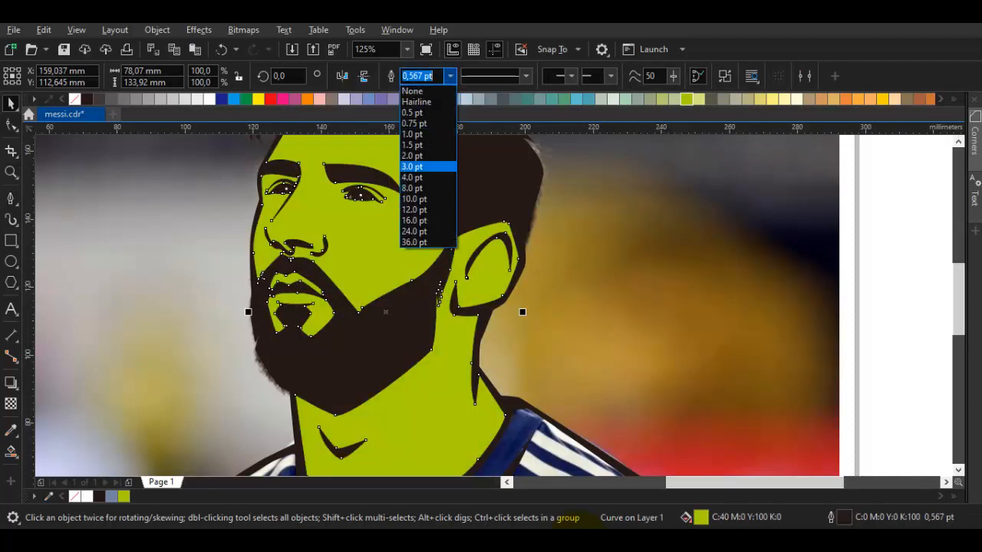
pyautogui.click(412, 155)
# Step: Colour the combined skin curve's outline yellow (C0 M0 Y100 K0) and check it around the facial features
pyautogui.scroll(5, 330, 184)
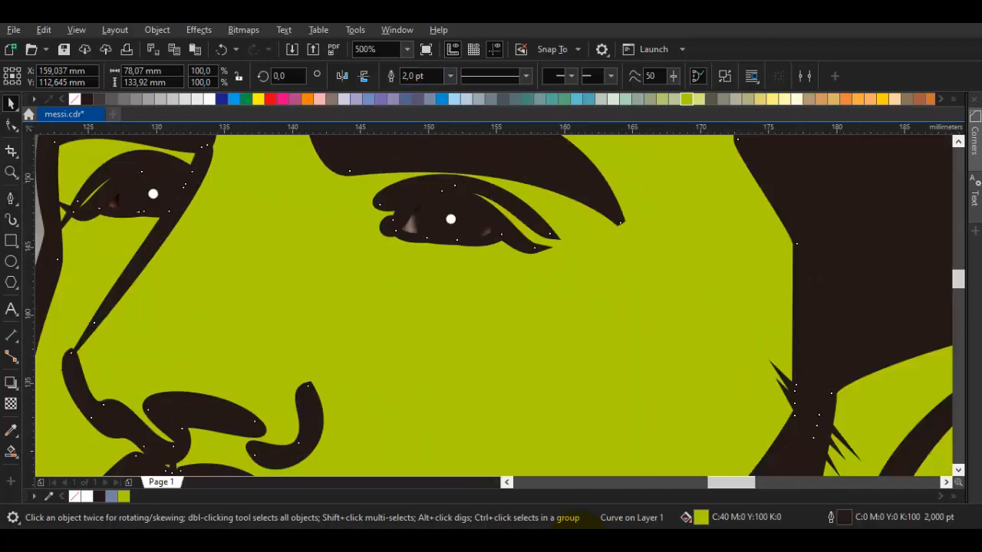
pyautogui.rightClick(258, 99)
pyautogui.scroll(-1, 386, 234)
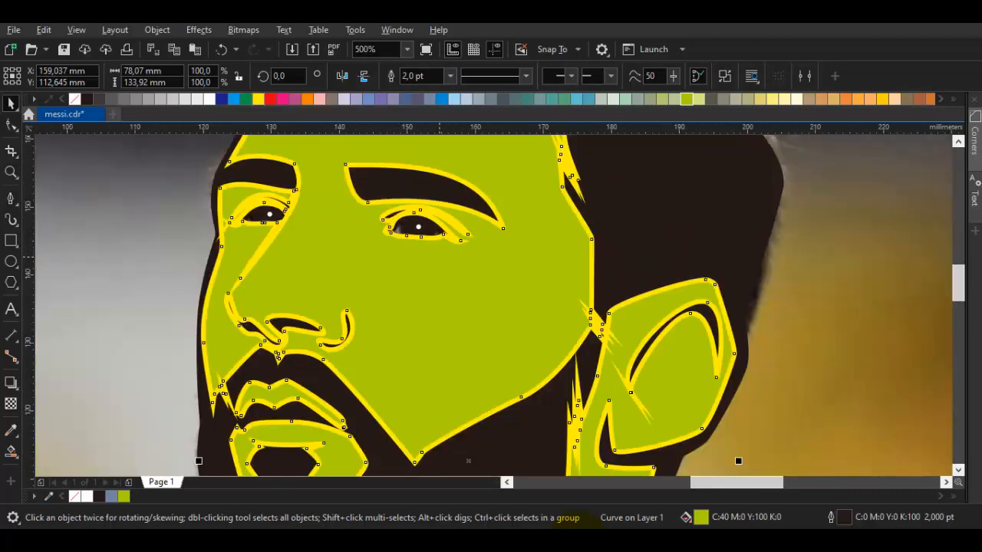
pyautogui.scroll(-2, 438, 223)
pyautogui.scroll(3, 438, 222)
pyautogui.scroll(-3, 438, 222)
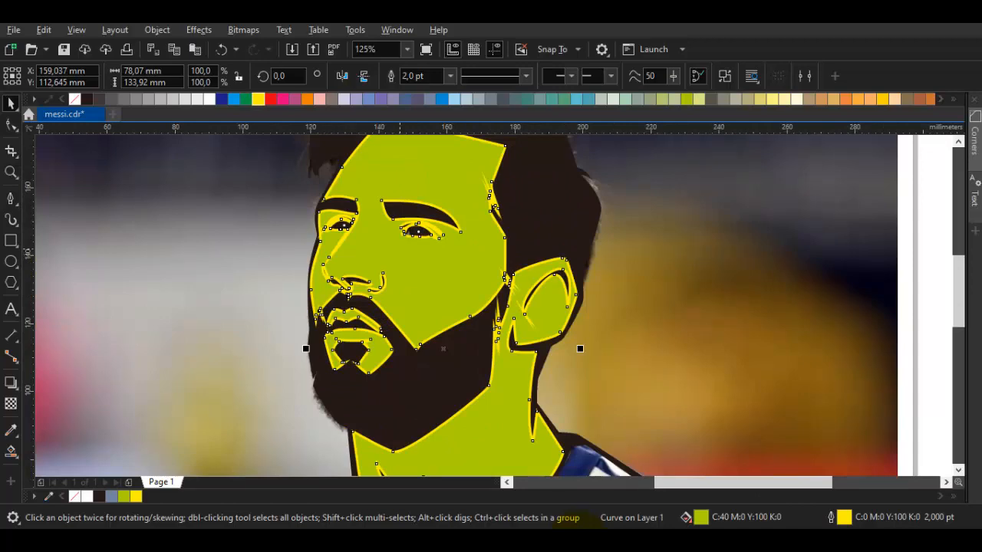
# Step: Convert the skin curve's yellow outline to an object and select it together with the green skin fill
pyautogui.hotkey('ctrl', 'shift', 'q')
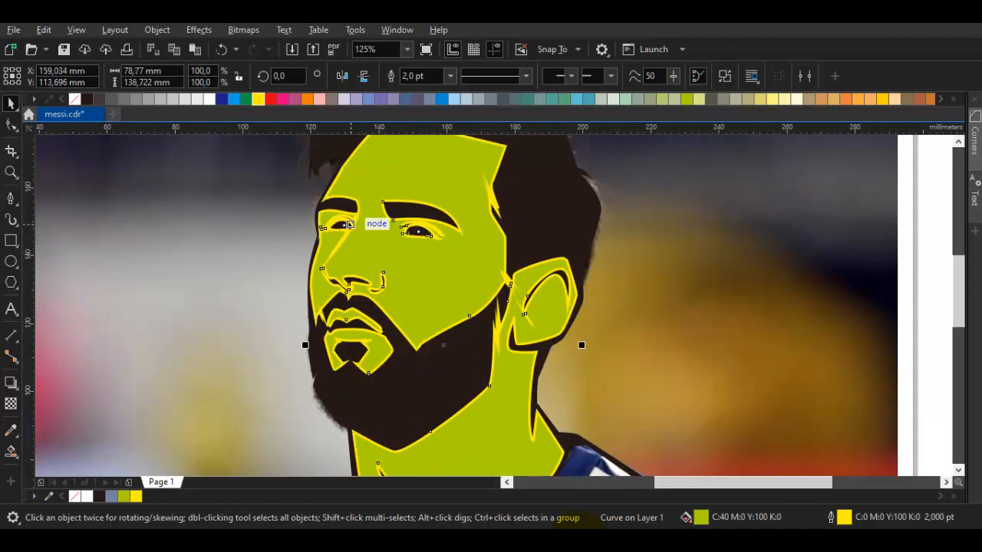
pyautogui.scroll(4, 349, 224)
pyautogui.press('F10')
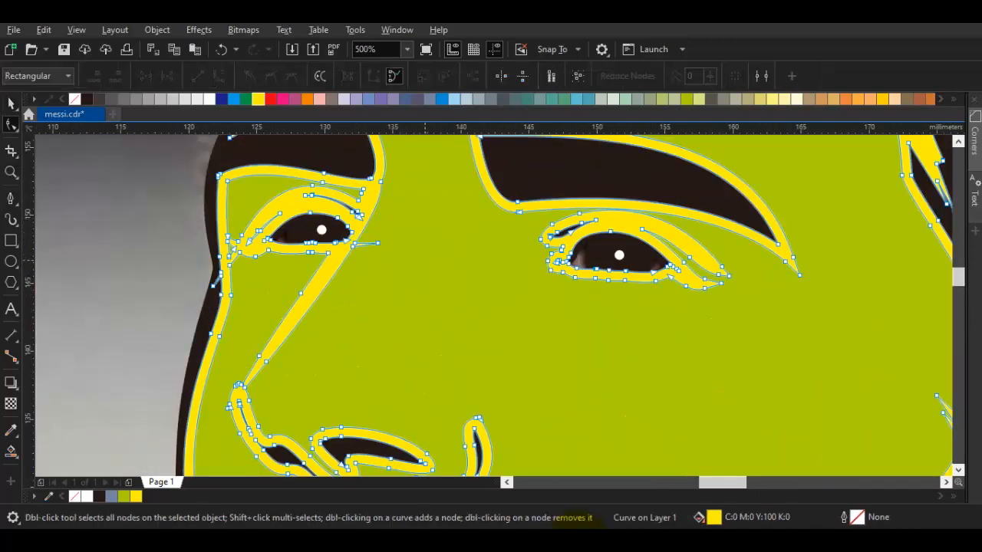
pyautogui.keyDown('shift'); pyautogui.click(391, 204); pyautogui.keyUp('shift')
pyautogui.press('space')
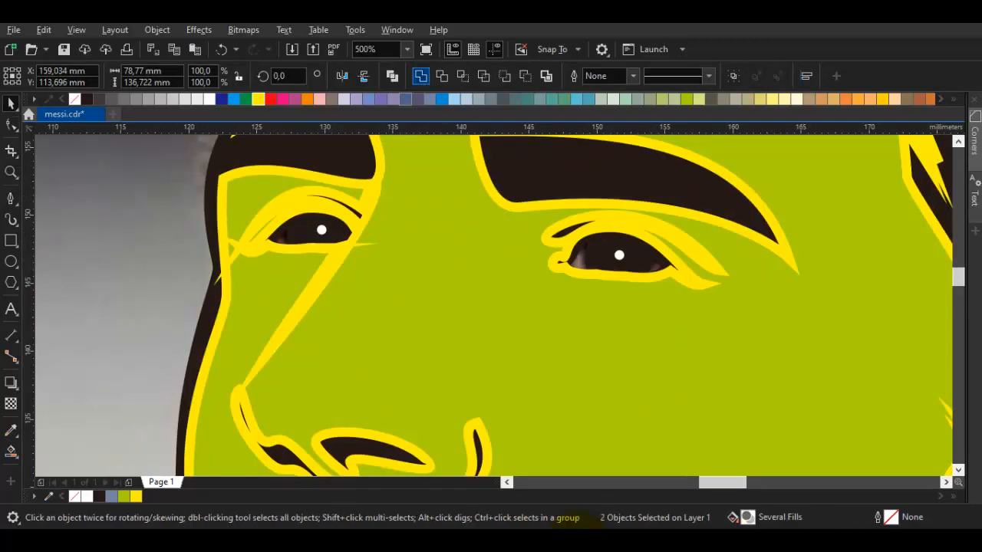
# Step: Weld the converted outline and the green skin fill into a single curve and bring up its nodes
pyautogui.click(421, 76)
pyautogui.press('F10')
pyautogui.scroll(-2, 422, 263)
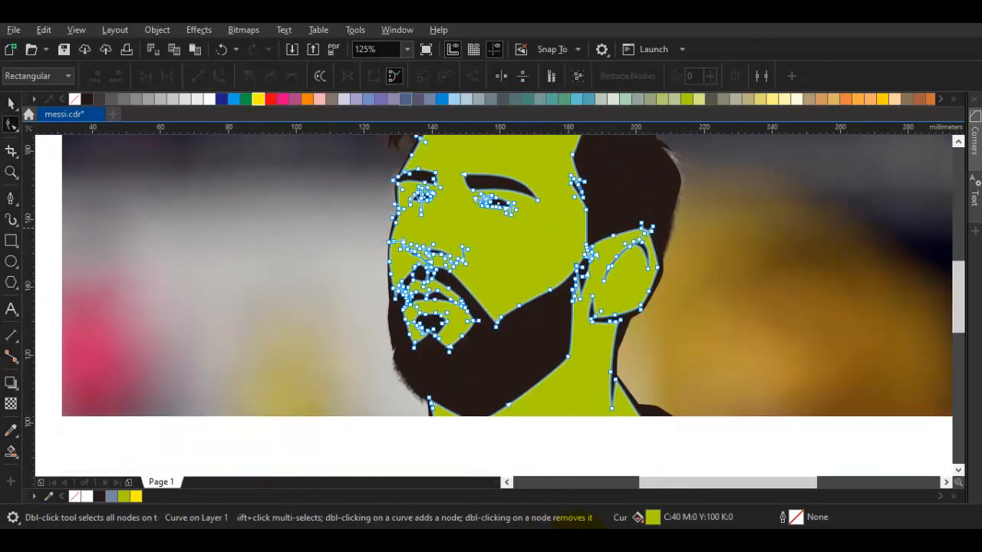
pyautogui.moveTo(519, 288); pyautogui.dragTo(546, 228)
pyautogui.scroll(1, 435, 461)
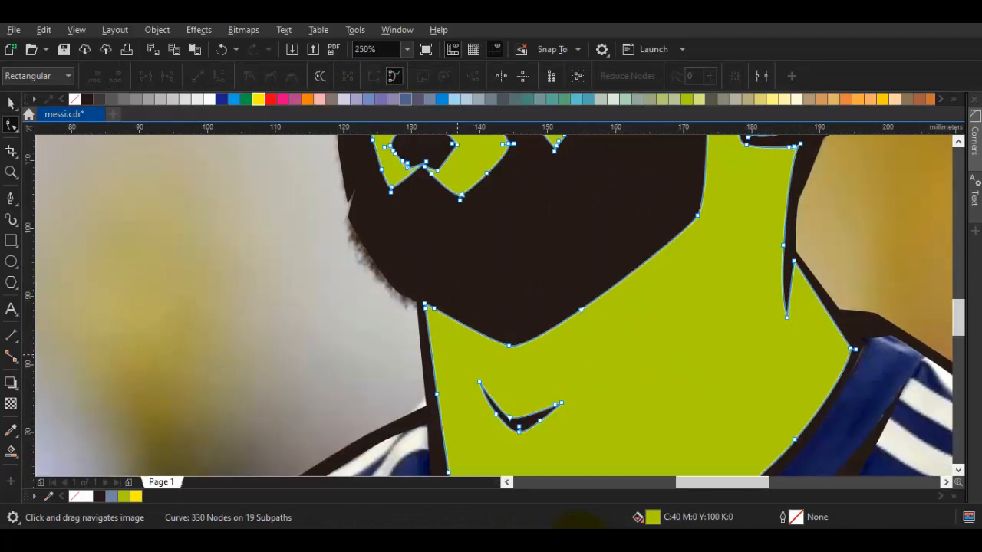
# Step: Trace a Pen curve from the throat up through the beard and along the face's left contour to above the eyebrow
pyautogui.moveTo(438, 276); pyautogui.dragTo(448, 232)
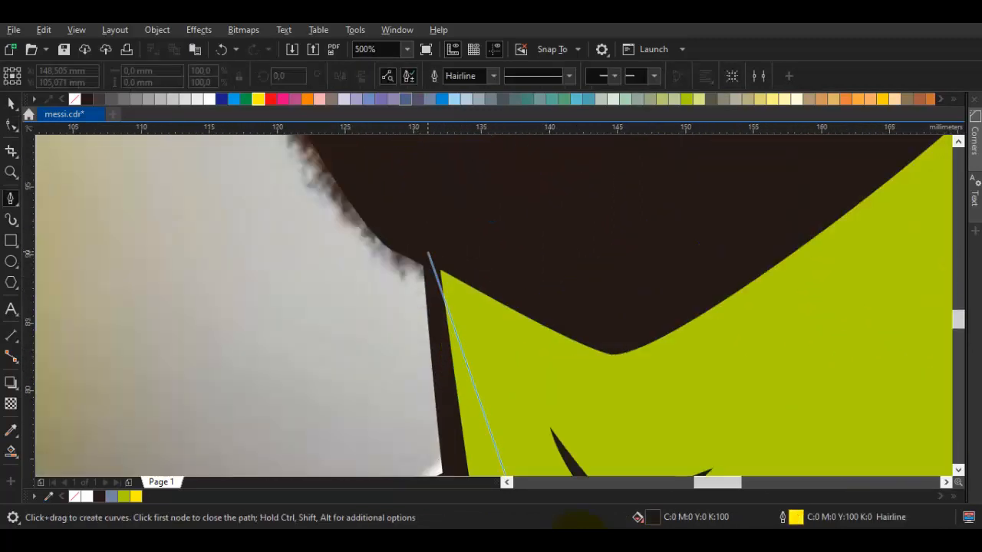
pyautogui.scroll(1, 434, 253)
pyautogui.scroll(-1, 434, 264)
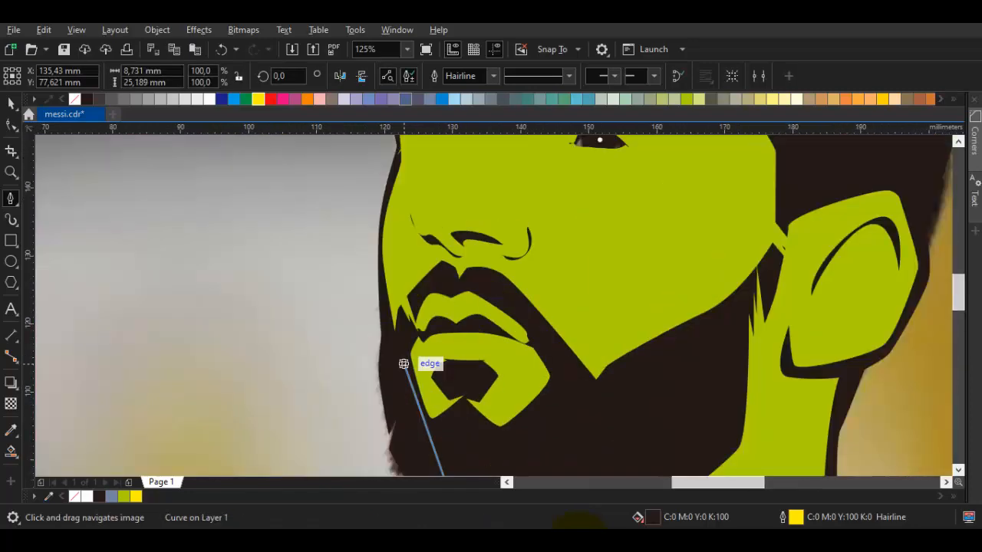
pyautogui.moveTo(396, 364); pyautogui.dragTo(390, 350)
pyautogui.moveTo(382, 238); pyautogui.dragTo(387, 204)
pyautogui.scroll(1, 371, 310)
pyautogui.moveTo(398, 162); pyautogui.dragTo(315, 389)
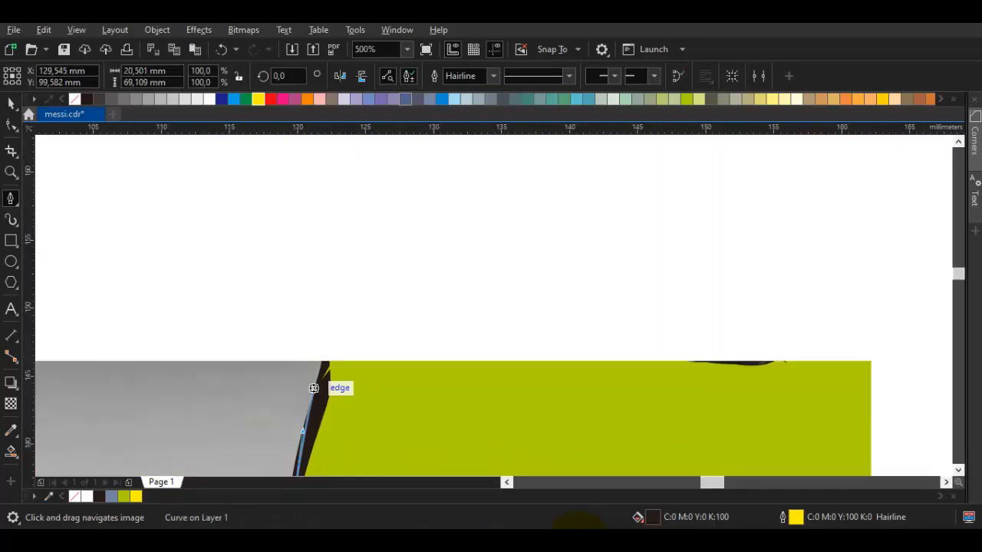
pyautogui.scroll(1, 322, 368)
pyautogui.click(323, 360)
pyautogui.moveTo(324, 210); pyautogui.dragTo(314, 313)
pyautogui.scroll(-1, 315, 313)
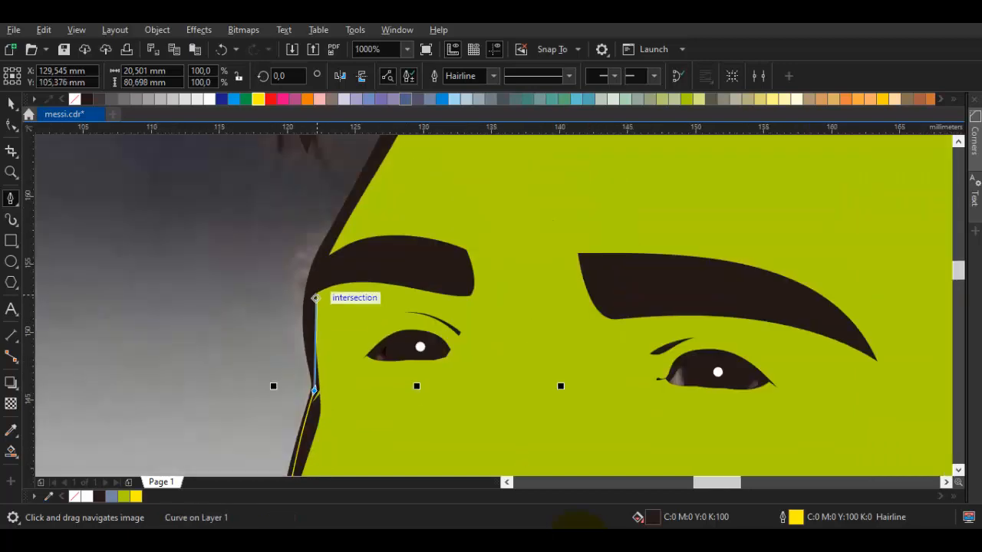
pyautogui.moveTo(313, 279); pyautogui.dragTo(320, 263)
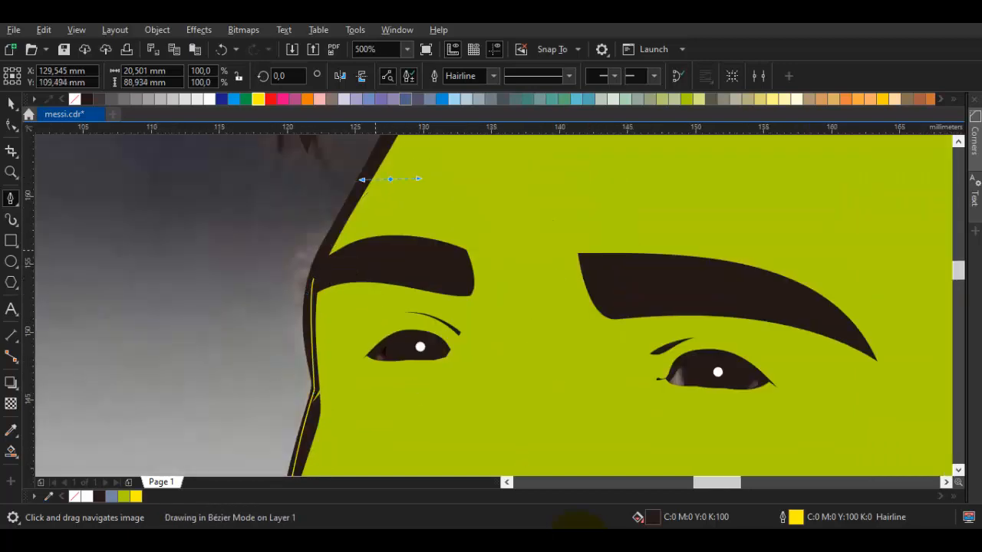
# Step: Continue the face curve over the forehead to the hair and down the far side towards the ear, undoing the misplaced segment
pyautogui.scroll(-2, 347, 293)
pyautogui.moveTo(542, 255); pyautogui.dragTo(557, 266)
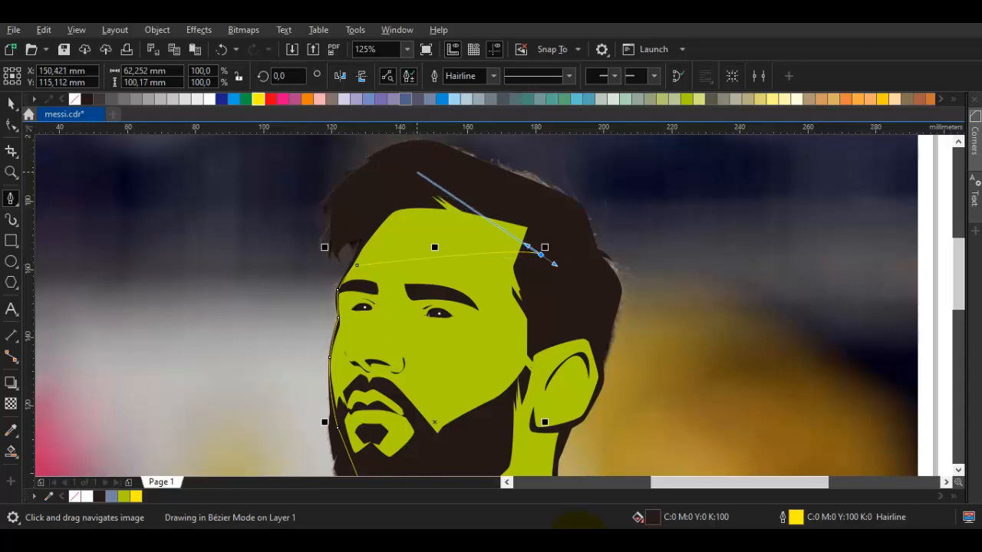
pyautogui.hotkey('ctrl', 'z')
pyautogui.click(431, 173)
pyautogui.moveTo(431, 174); pyautogui.dragTo(544, 244)
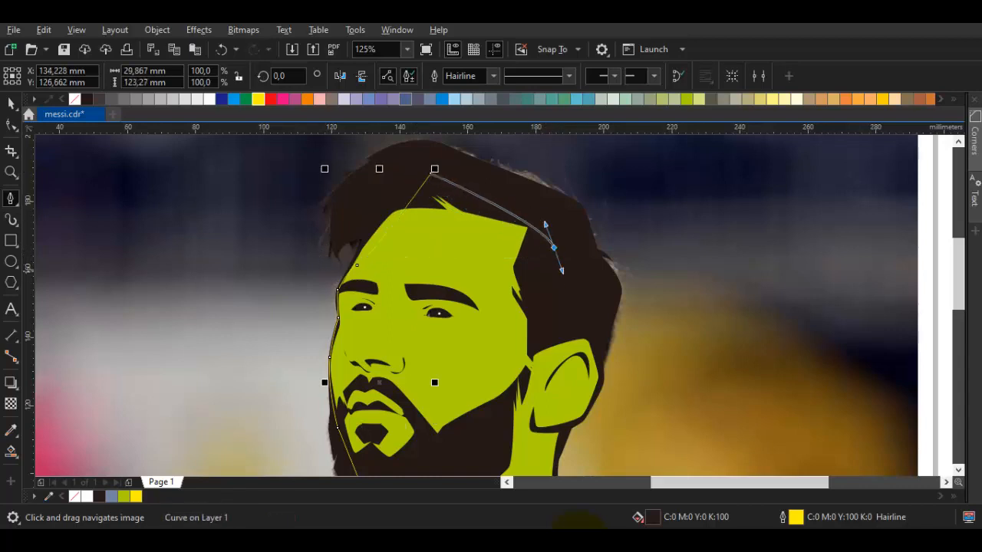
# Step: Carry the curve down around the ear and the neck's outer edge, and close it at its starting node on the throat
pyautogui.scroll(1, 565, 376)
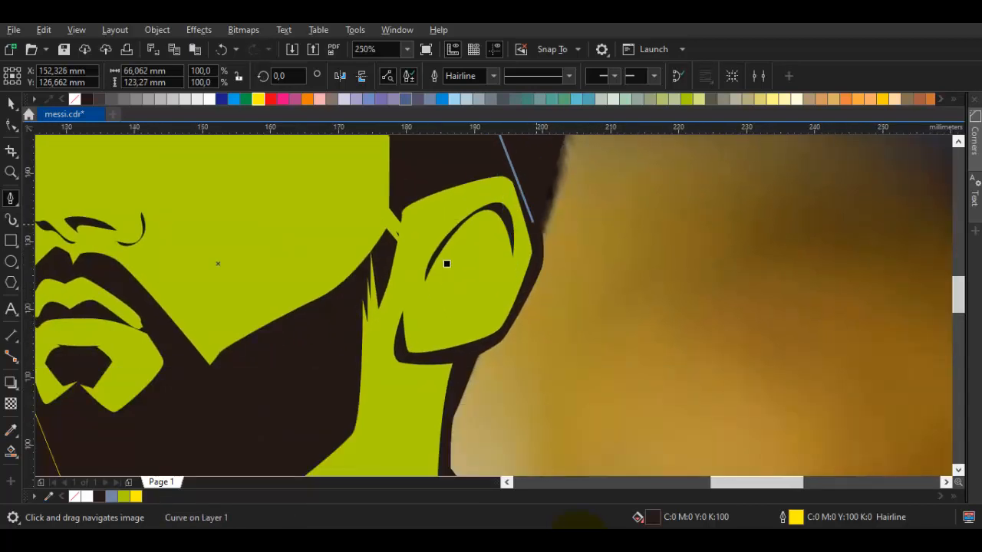
pyautogui.moveTo(535, 227); pyautogui.dragTo(539, 264)
pyautogui.moveTo(465, 367); pyautogui.dragTo(465, 187)
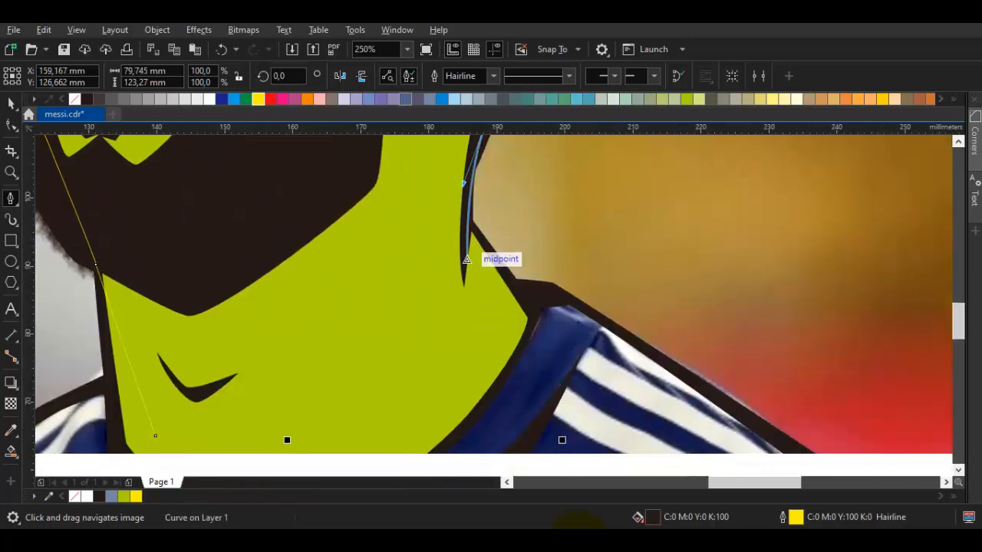
pyautogui.scroll(2, 473, 214)
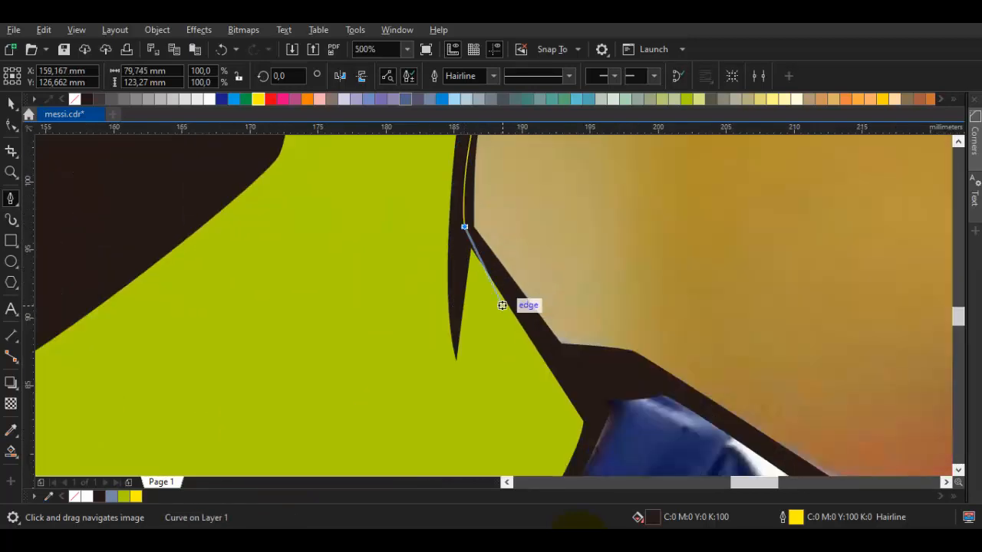
pyautogui.scroll(-4, 526, 322)
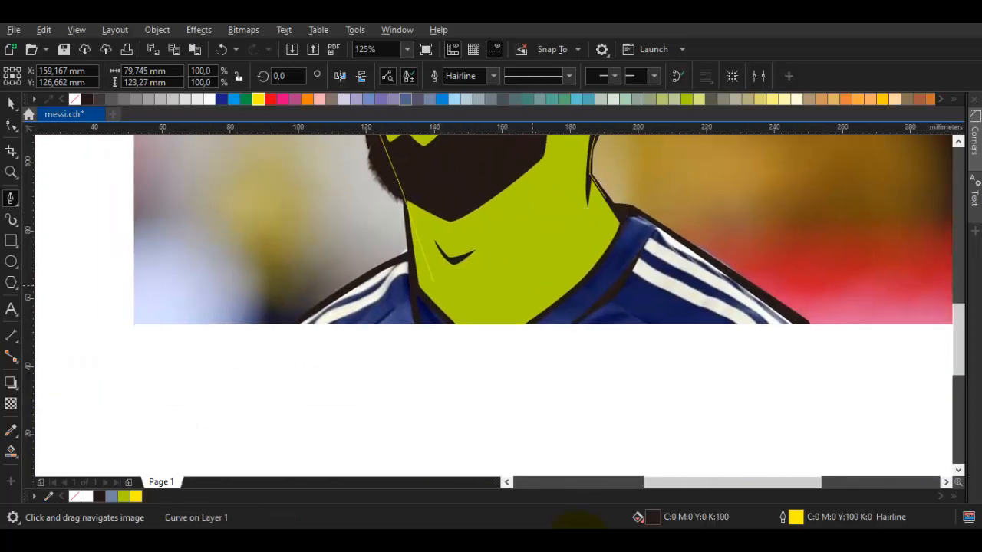
pyautogui.click(434, 282)
# Step: Weld the new face shape with the green skin curve and fill the result with peach (C0 M20 Y40 K0)
pyautogui.press('space')
pyautogui.keyDown('shift'); pyautogui.click(483, 315); pyautogui.keyUp('shift')
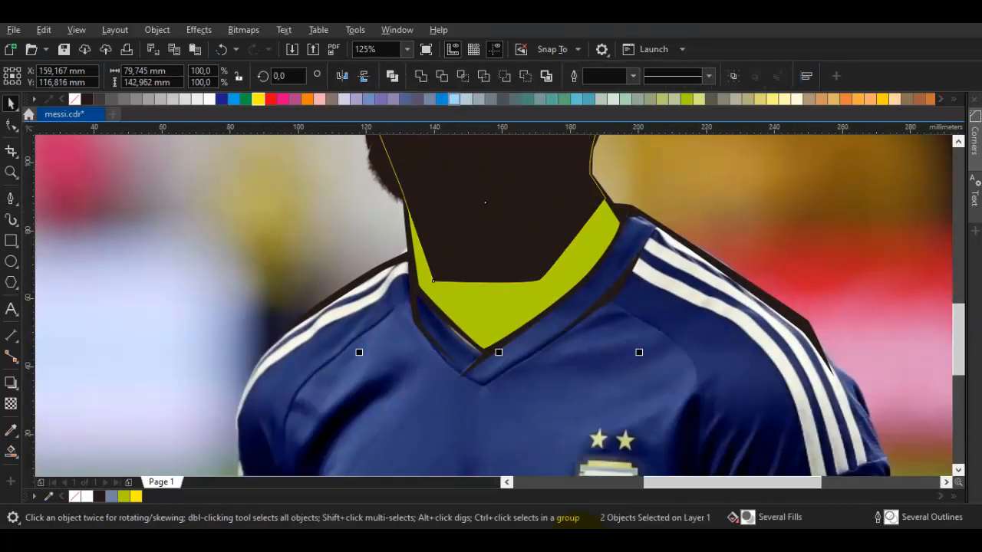
pyautogui.hotkey('ctrl', 'l')
pyautogui.press('F3')
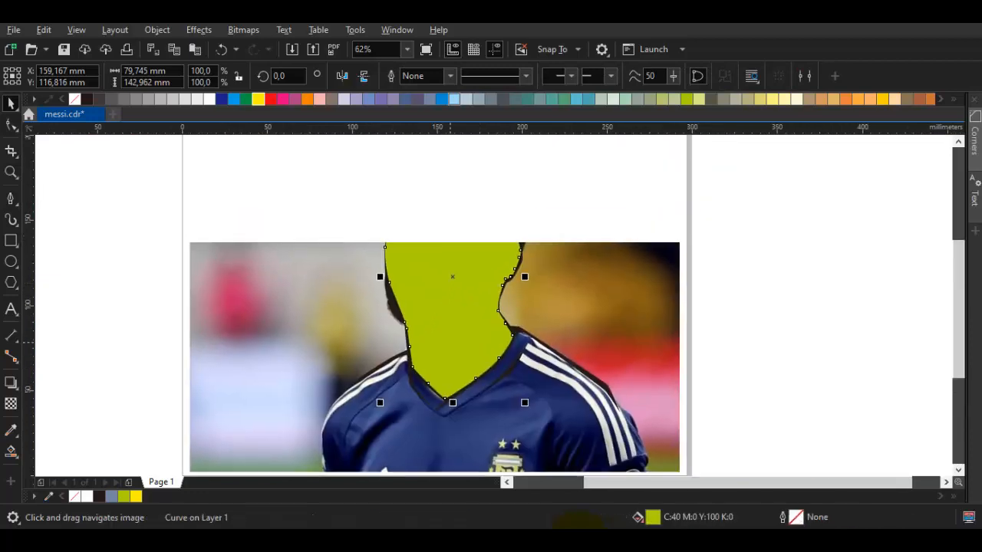
pyautogui.click(895, 99)
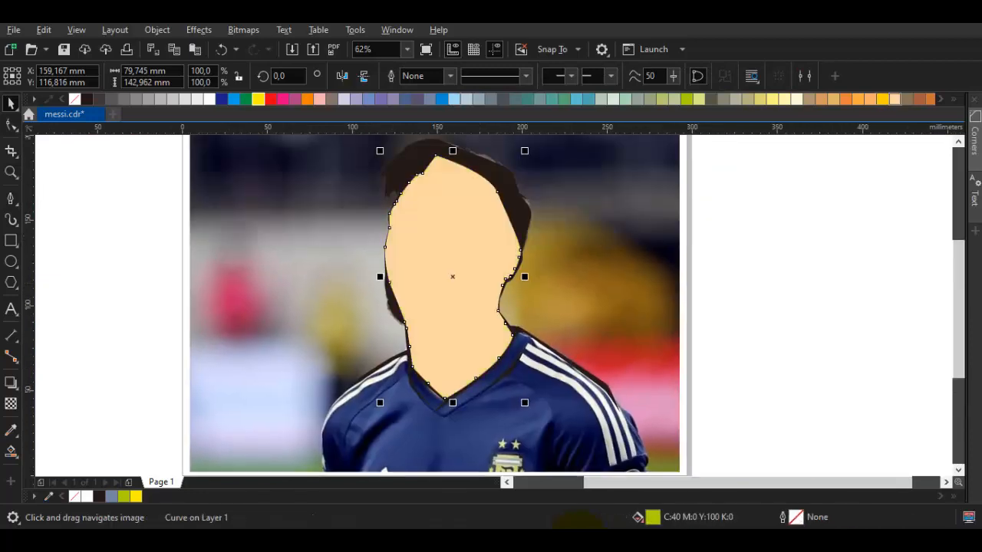
# Step: Order the peach skin shape behind the dark line art, keeping it in front of the photo
pyautogui.rightClick(481, 224)
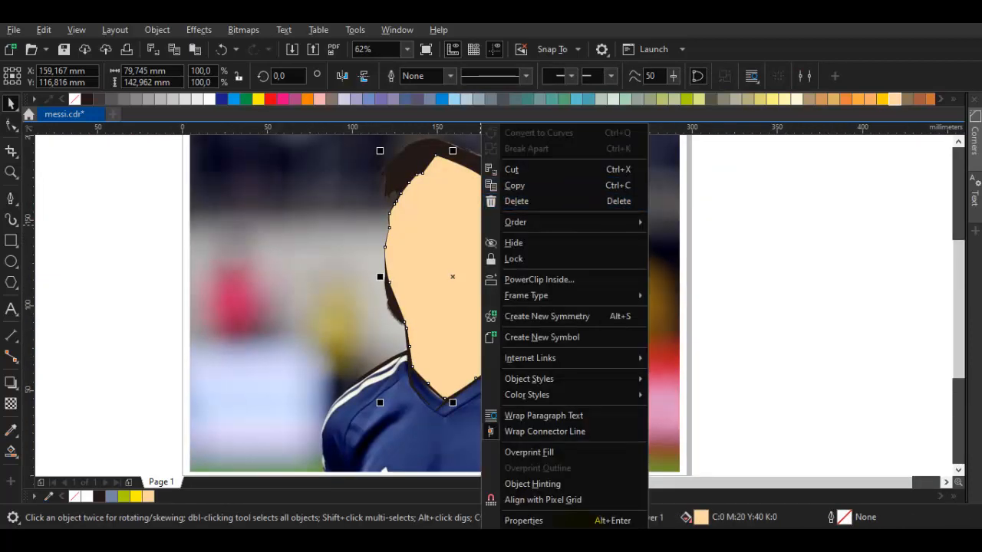
pyautogui.moveTo(537, 221)
pyautogui.click(654, 336)
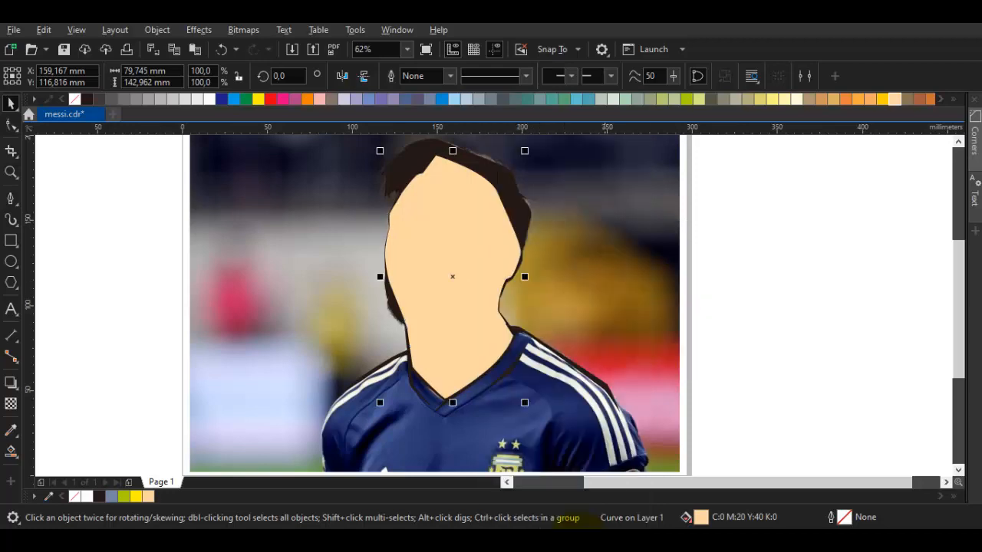
pyautogui.click(379, 398)
pyautogui.press('Escape')
pyautogui.scroll(1, 411, 237)
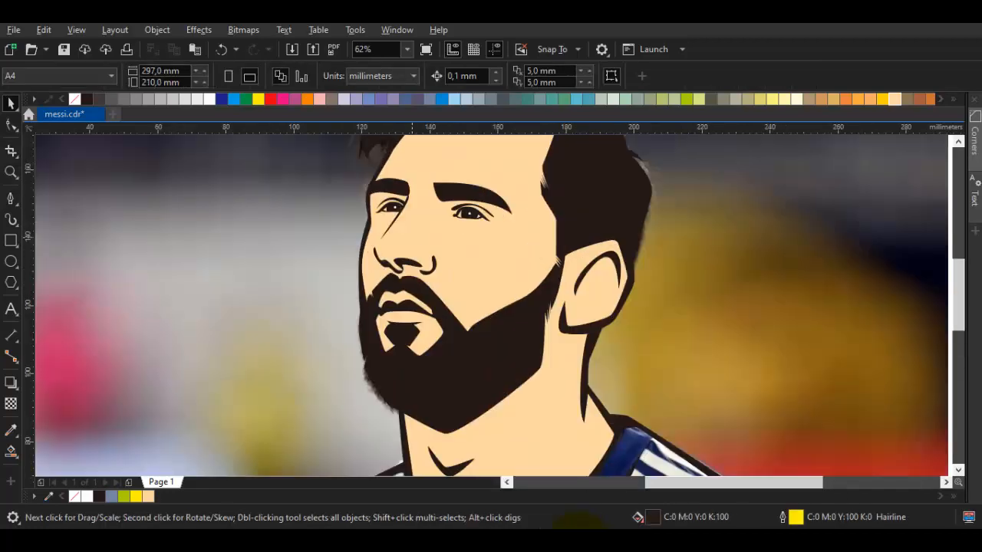
# Step: Clear the peach skin shape's fill to expose the photo around the left-hand eye
pyautogui.click(450, 239)
pyautogui.scroll(3, 397, 208)
pyautogui.click(11, 124)
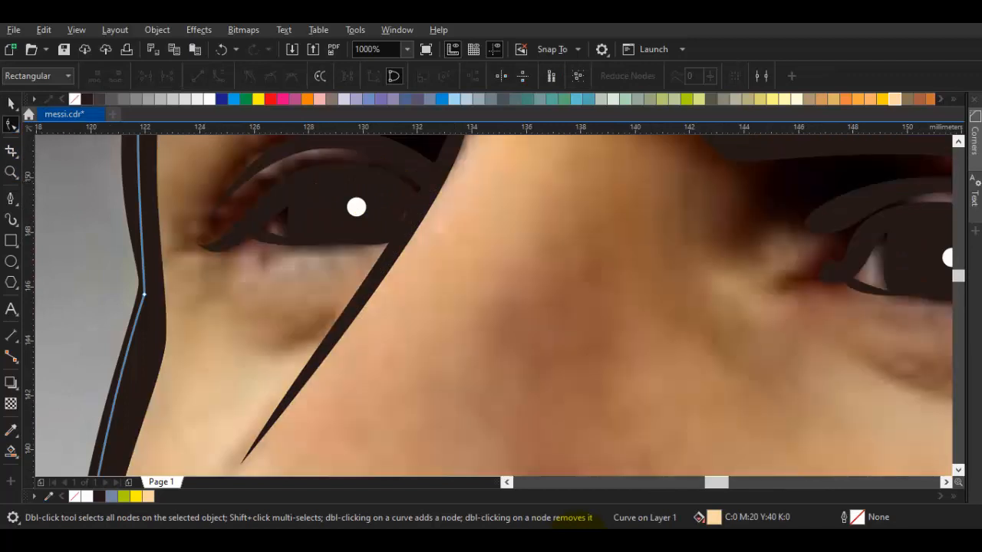
pyautogui.scroll(2, 269, 242)
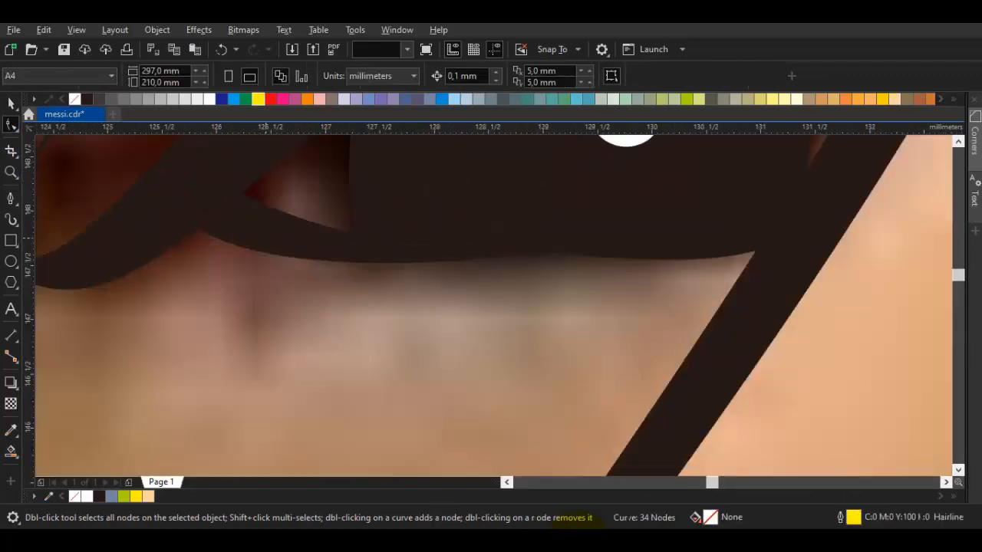
# Step: Draw a closed shape about 1.6 by 1.5 mm over the left-hand eye's white and fill it with white
pyautogui.press('p')
pyautogui.click(264, 160)
pyautogui.moveTo(432, 243)
pyautogui.mouseDown()
pyautogui.moveTo(599, 211)
pyautogui.moveTo(643, 232)
pyautogui.mouseUp()
pyautogui.moveTo(643, 233); pyautogui.dragTo(578, 345)
pyautogui.moveTo(317, 193); pyautogui.dragTo(373, 208)
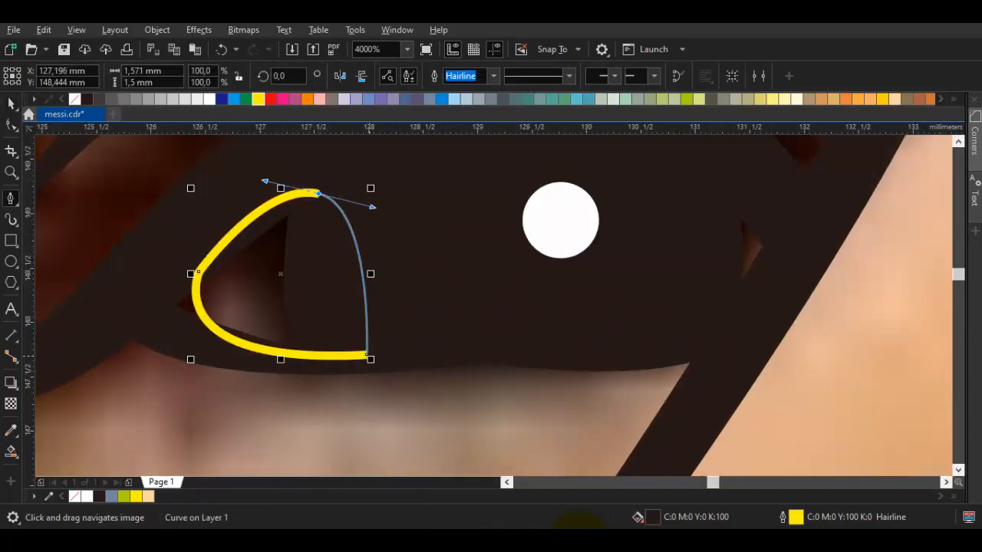
pyautogui.click(368, 355)
pyautogui.click(209, 99)
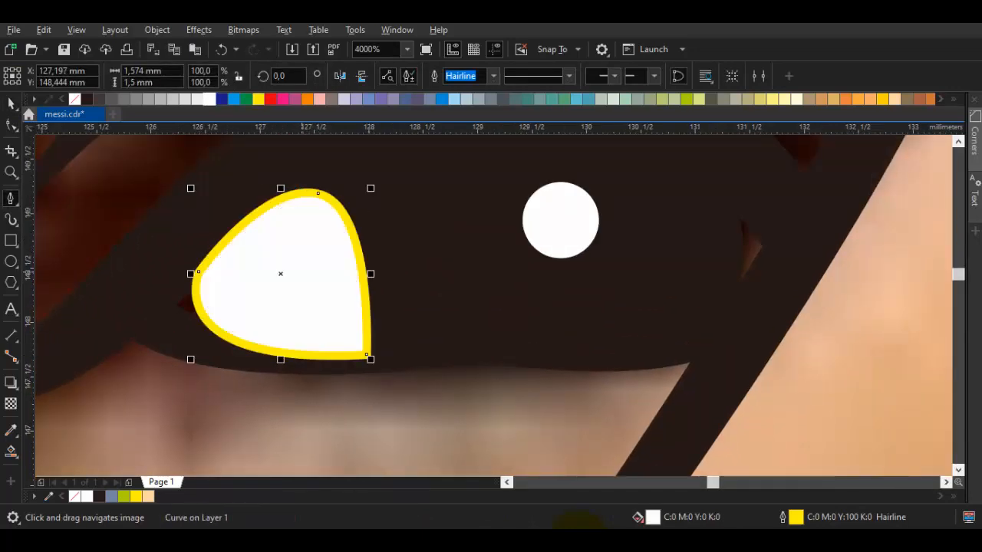
# Step: Order the white eye shape behind the dark line art
pyautogui.rightClick(302, 271)
pyautogui.moveTo(353, 221)
pyautogui.click(512, 329)
pyautogui.click(469, 366)
pyautogui.scroll(-1, 539, 350)
pyautogui.scroll(1, 612, 318)
pyautogui.scroll(-1, 612, 318)
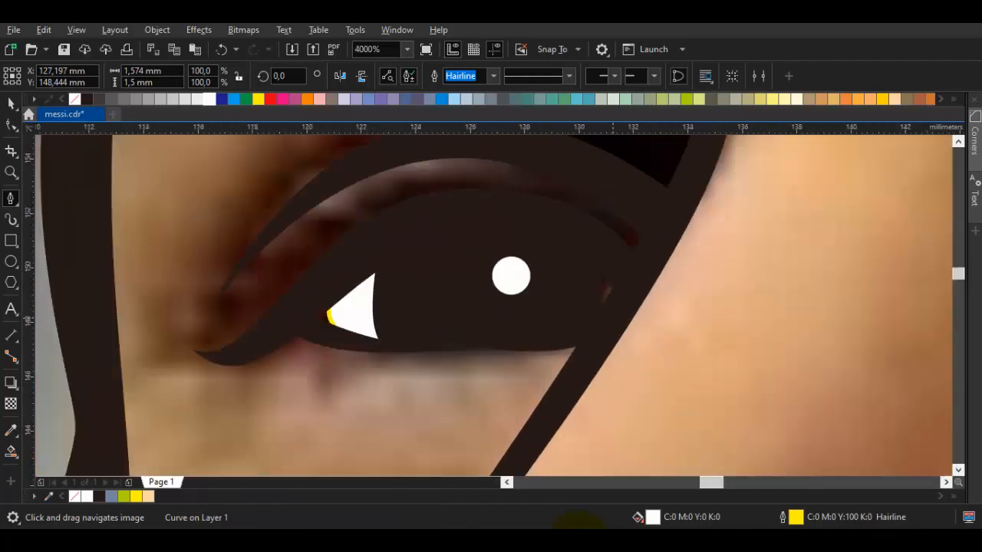
pyautogui.scroll(-1, 612, 318)
# Step: Draw a closed curve about 6.5 by 2.1 mm covering both white areas of the right-hand eye
pyautogui.moveTo(612, 318); pyautogui.dragTo(244, 287)
pyautogui.moveTo(682, 328); pyautogui.dragTo(399, 329)
pyautogui.scroll(1, 406, 335)
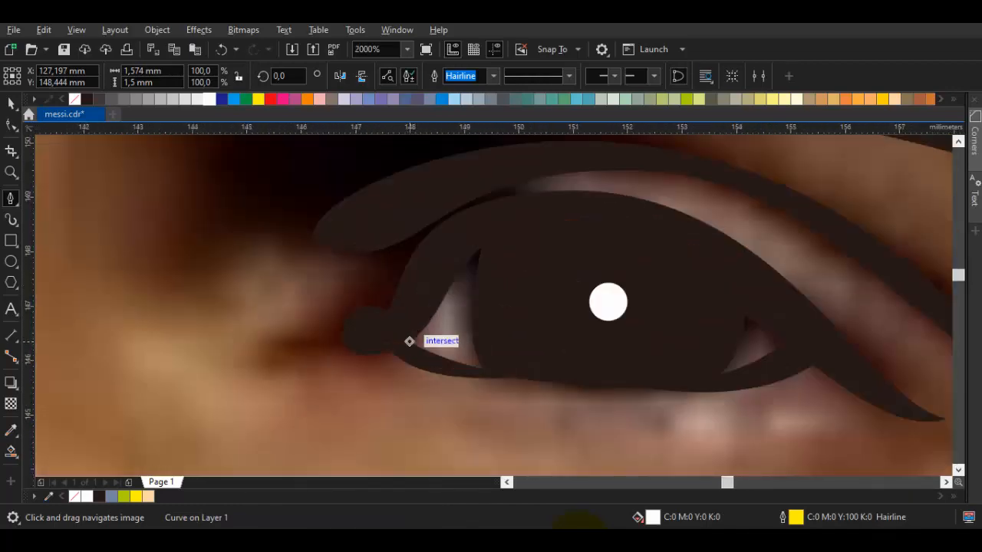
pyautogui.click(536, 361)
pyautogui.moveTo(451, 369); pyautogui.dragTo(385, 366)
pyautogui.moveTo(498, 279); pyautogui.dragTo(572, 324)
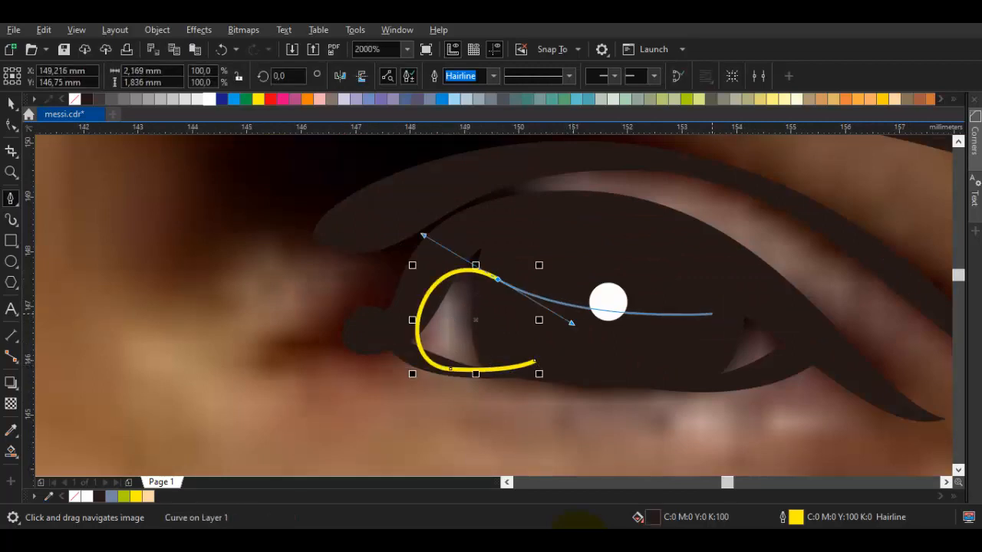
pyautogui.moveTo(710, 314); pyautogui.dragTo(740, 313)
pyautogui.moveTo(768, 360); pyautogui.dragTo(773, 374)
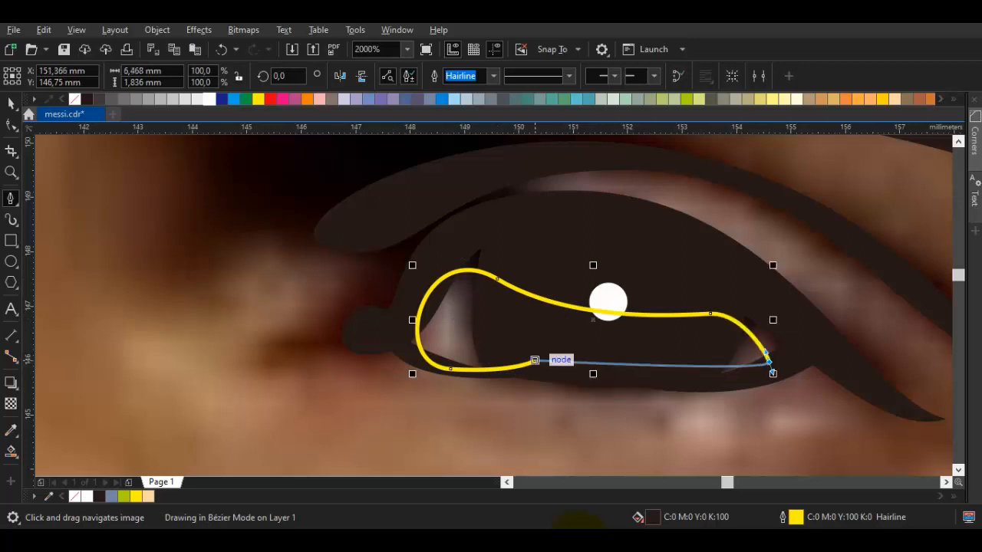
pyautogui.moveTo(536, 360); pyautogui.dragTo(684, 406)
# Step: Weld the right-hand eye's curve with the white shape of the left-hand eye so that both share its white fill
pyautogui.scroll(-2, 606, 359)
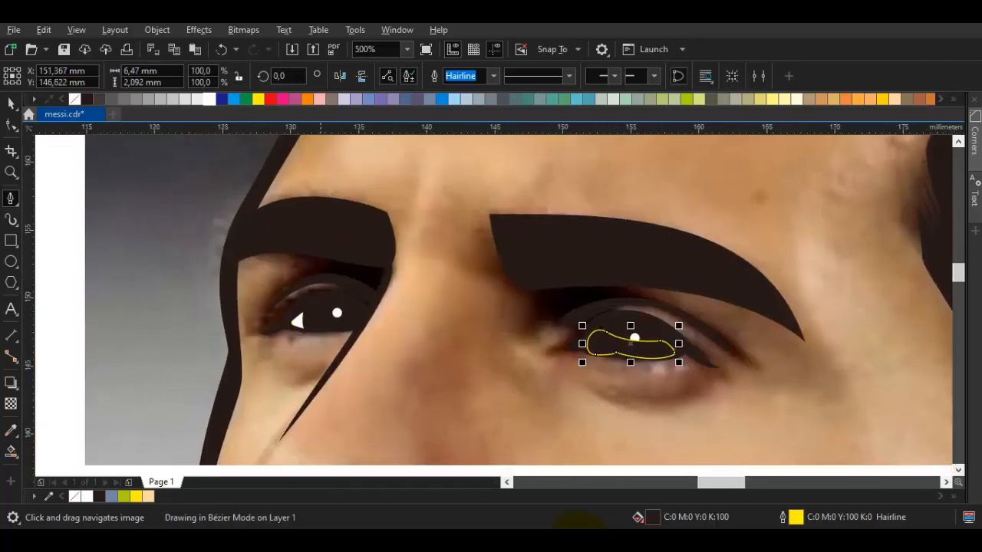
pyautogui.press('space')
pyautogui.keyDown('shift'); pyautogui.click(298, 323); pyautogui.keyUp('shift')
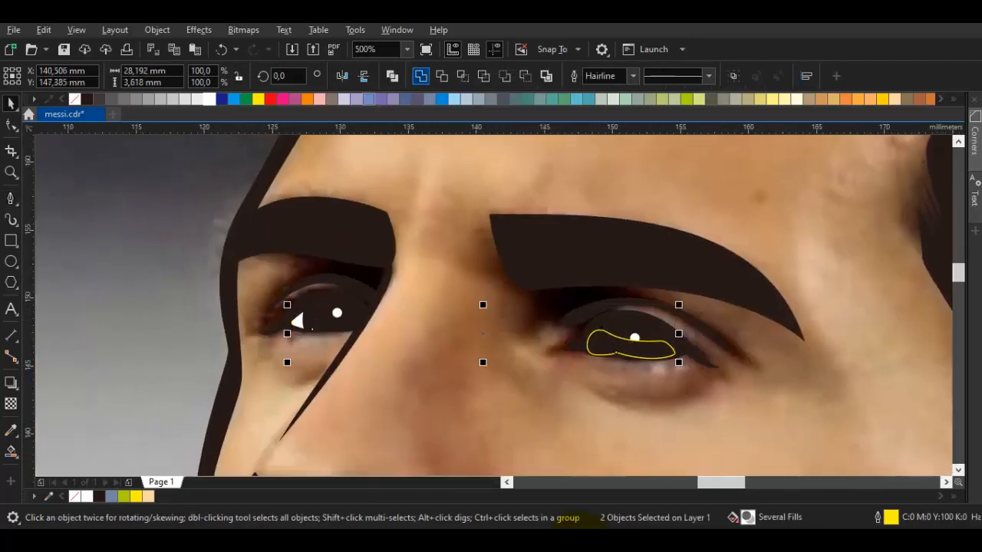
pyautogui.click(421, 76)
pyautogui.scroll(-1, 389, 305)
pyautogui.press('Escape')
pyautogui.scroll(1, 341, 297)
# Step: Draw a closed curve about 10.5 by 9.3 mm around the left-hand eye socket, passing under the eyebrow, nose line and lower lid
pyautogui.press('space')
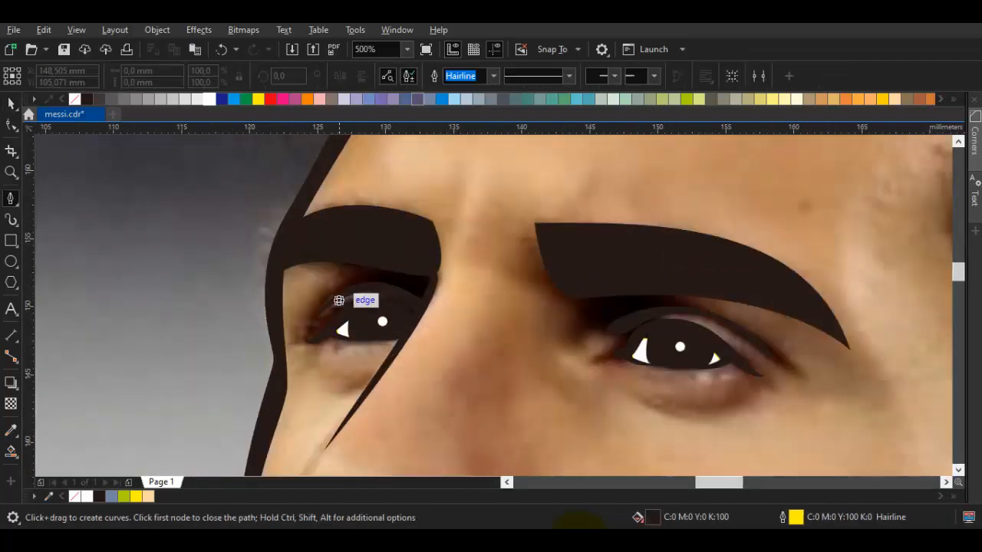
pyautogui.scroll(1, 314, 346)
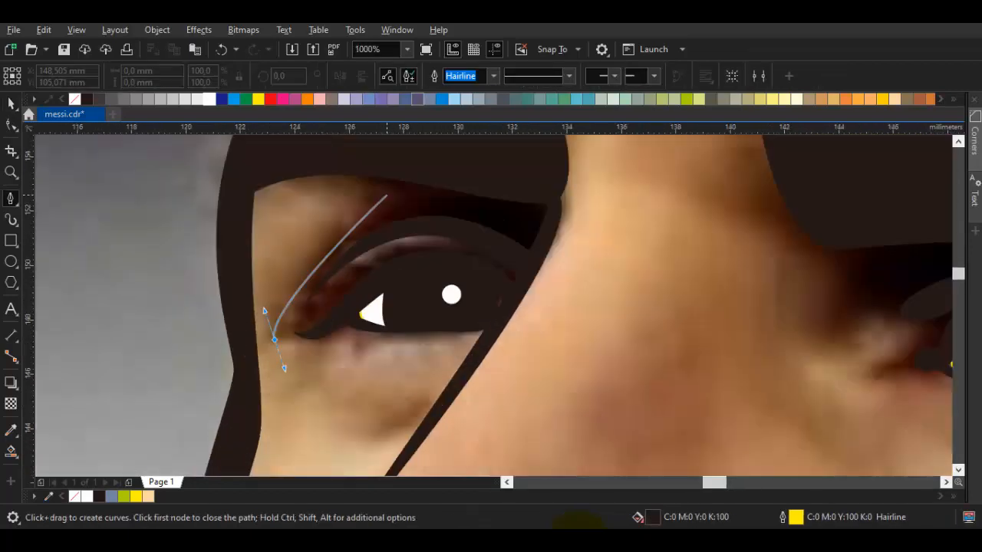
pyautogui.moveTo(383, 198); pyautogui.dragTo(325, 172)
pyautogui.click(233, 191)
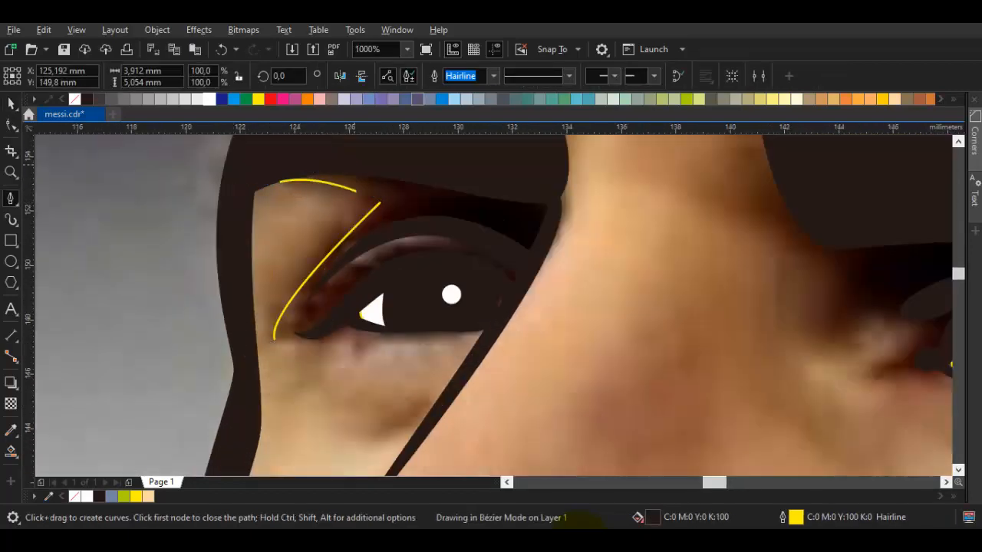
pyautogui.scroll(-1, 233, 191)
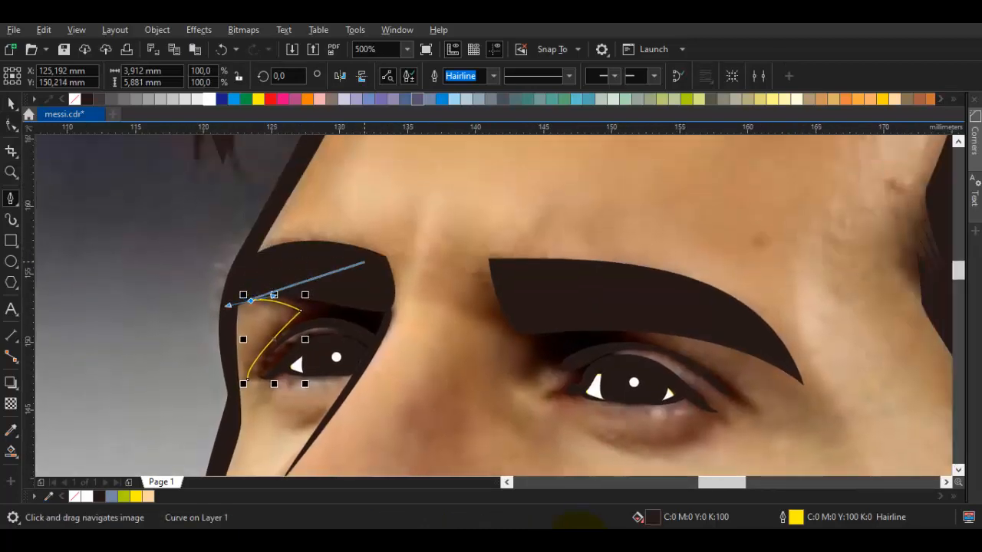
pyautogui.moveTo(364, 263); pyautogui.dragTo(419, 278)
pyautogui.scroll(1, 378, 333)
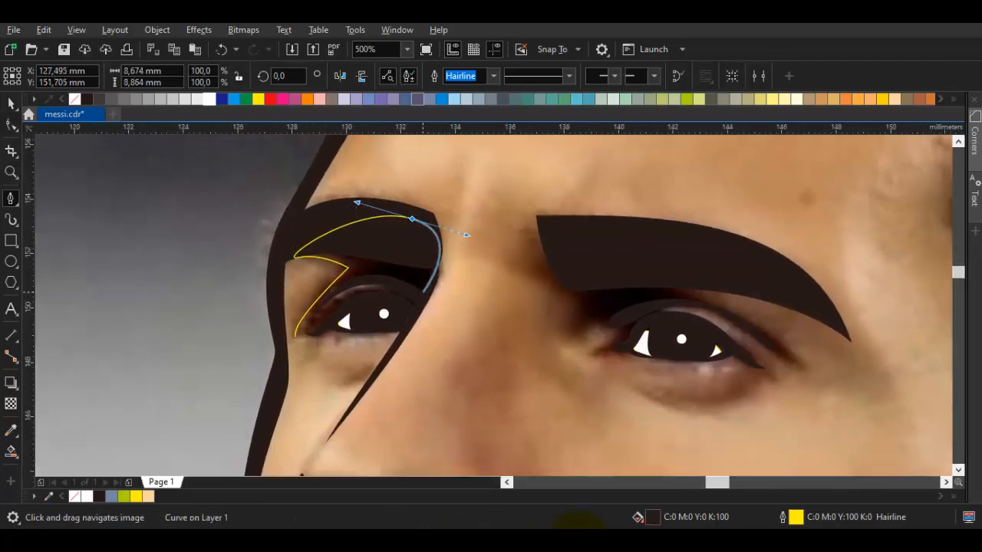
pyautogui.scroll(1, 427, 294)
pyautogui.scroll(1, 397, 344)
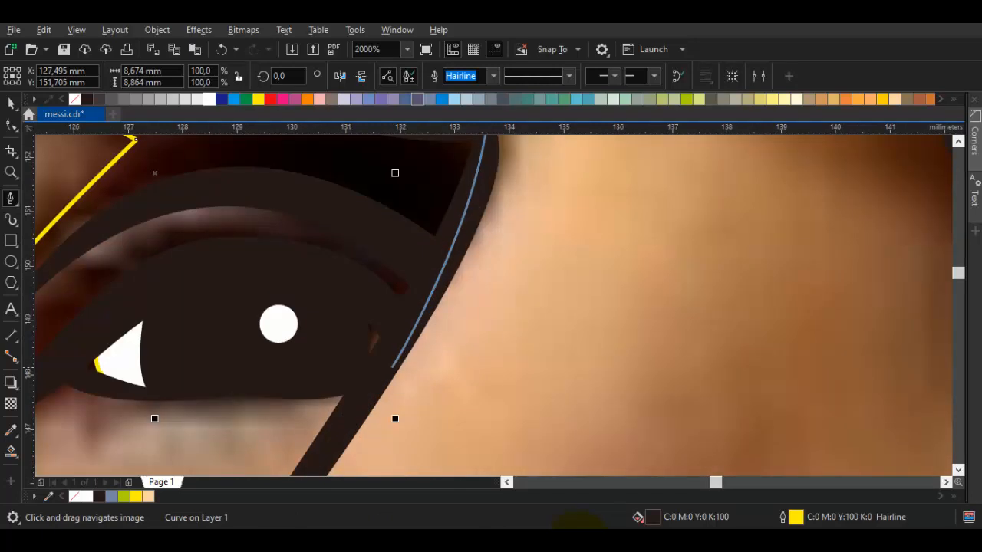
pyautogui.click(390, 368)
pyautogui.moveTo(347, 394); pyautogui.dragTo(357, 303)
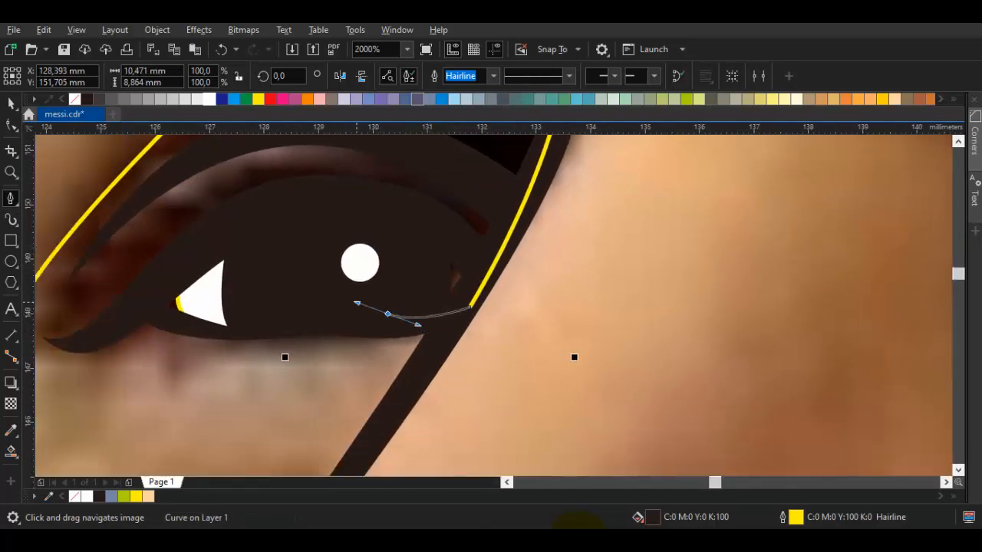
pyautogui.moveTo(223, 345); pyautogui.dragTo(333, 309)
pyautogui.moveTo(175, 343); pyautogui.dragTo(254, 405)
pyautogui.scroll(-2, 292, 371)
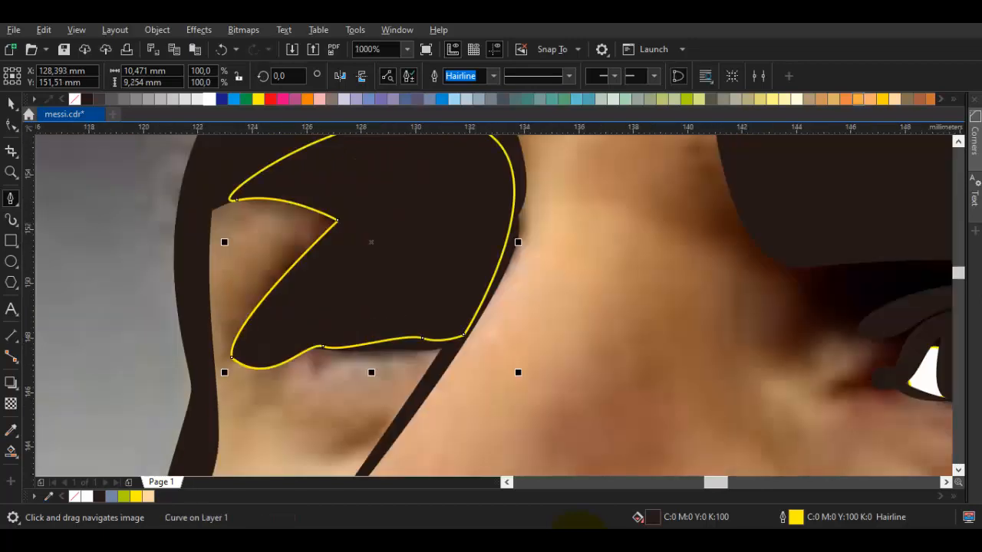
# Step: Fill the left-hand eye-socket shape with the red brown colour C0 M40 Y60 K20
pyautogui.click(821, 99)
pyautogui.scroll(-1, 598, 297)
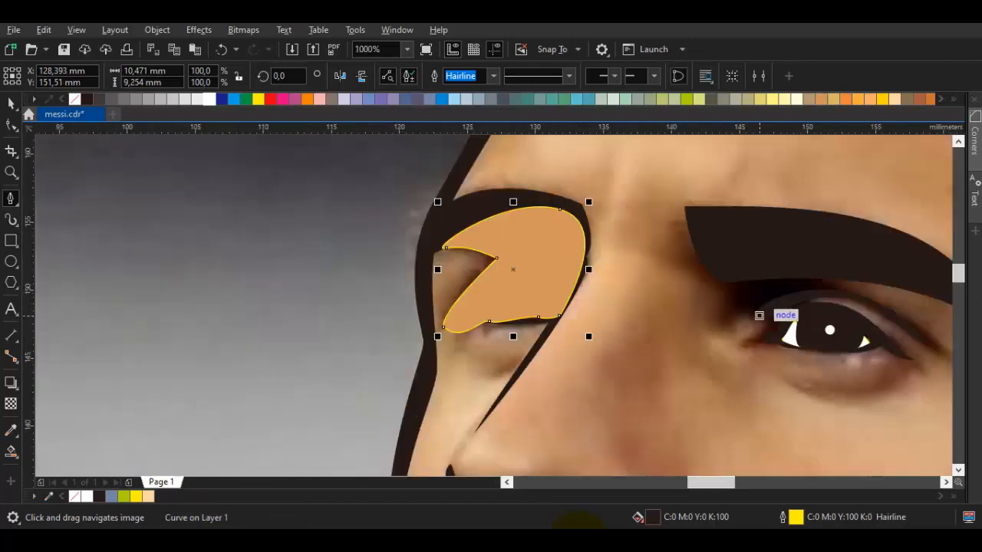
pyautogui.scroll(-2, 598, 297)
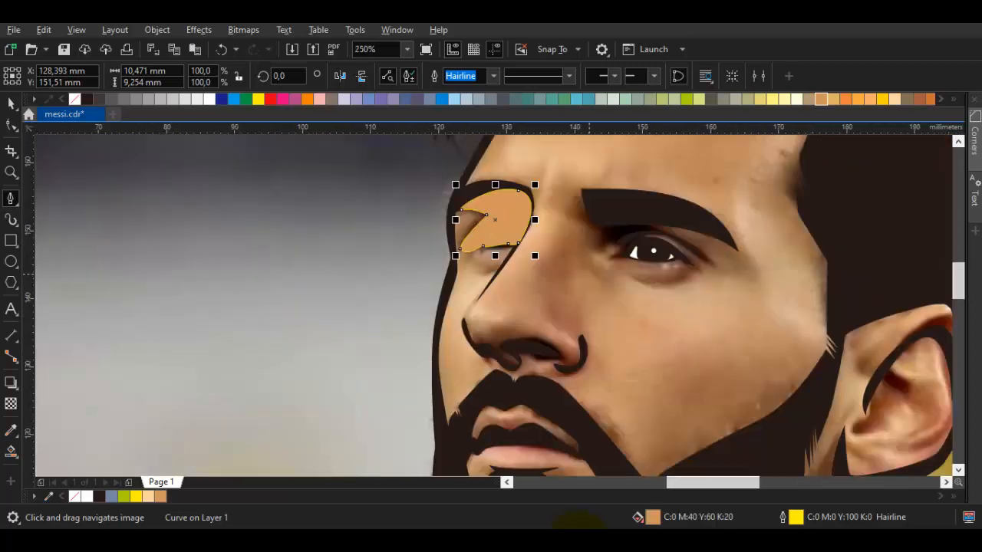
# Step: Reshape the upper end of the thin nose-bridge line beside the left-hand eye by adjusting its nodes
pyautogui.scroll(2, 599, 298)
pyautogui.press('space')
pyautogui.click(460, 284)
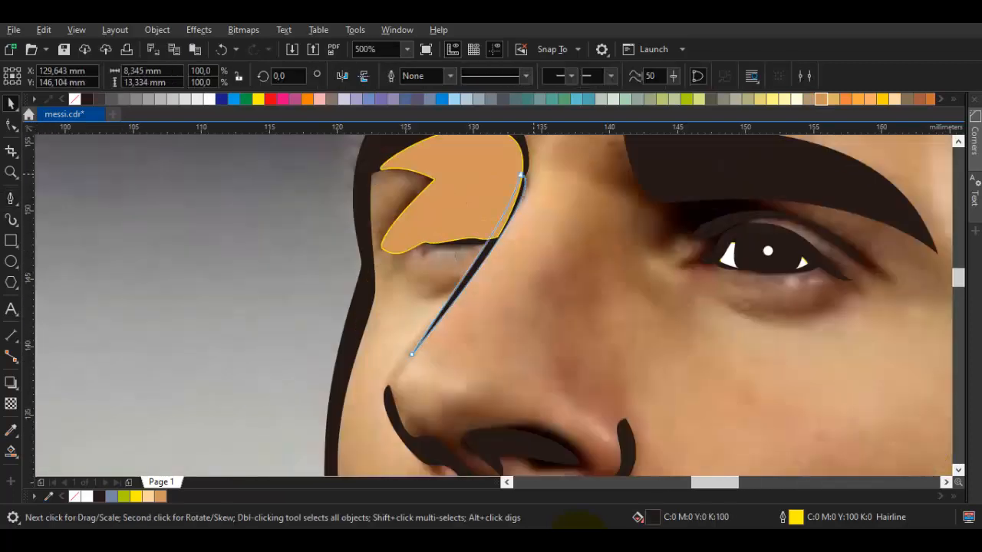
pyautogui.press('F10')
pyautogui.scroll(1, 536, 230)
pyautogui.moveTo(519, 162); pyautogui.dragTo(511, 159)
pyautogui.moveTo(576, 190); pyautogui.dragTo(559, 207)
pyautogui.press('Escape')
pyautogui.press('space')
# Step: Reorder the red brown eye-socket shape beneath the dark line art with the In Front Of order option
pyautogui.scroll(-1, 591, 202)
pyautogui.click(469, 198)
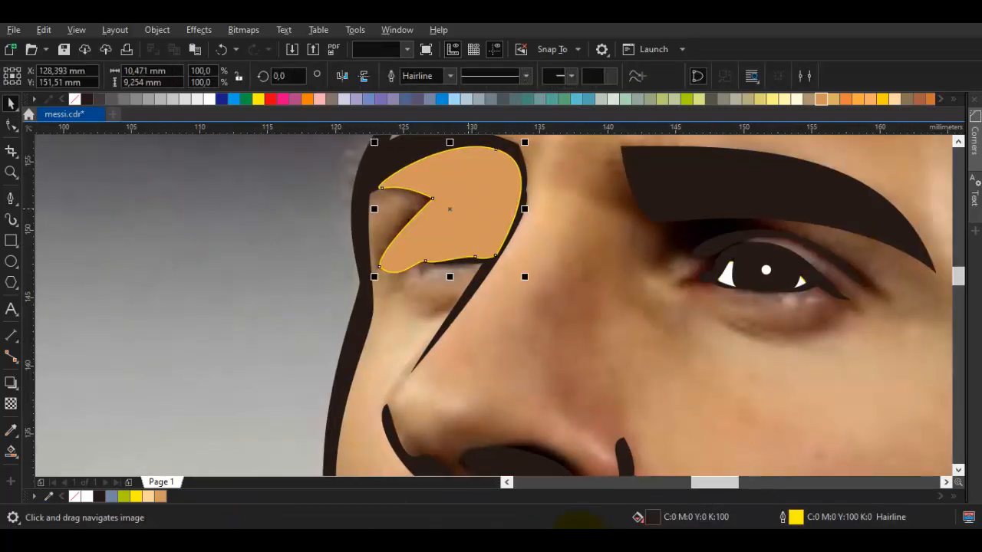
pyautogui.rightClick(470, 198)
pyautogui.moveTo(553, 222)
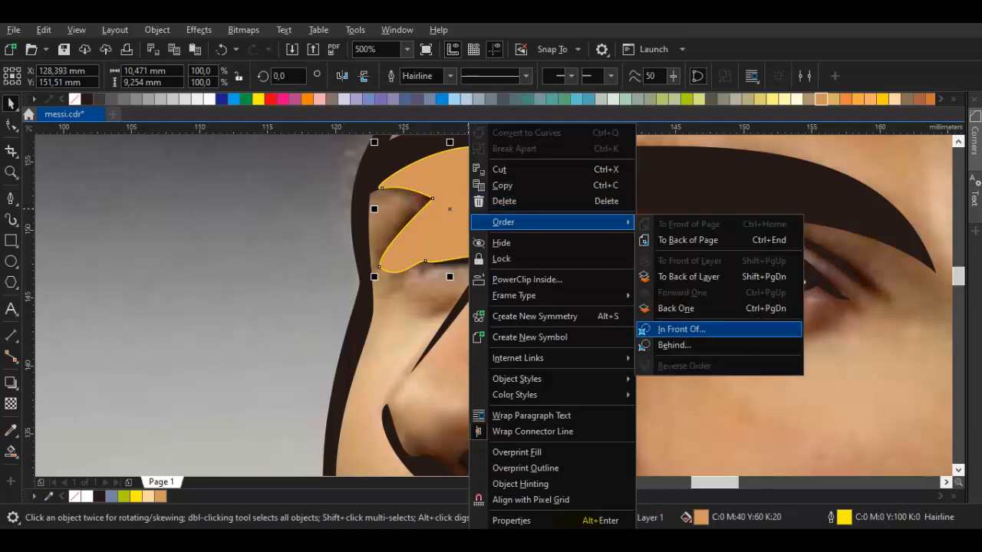
pyautogui.click(690, 329)
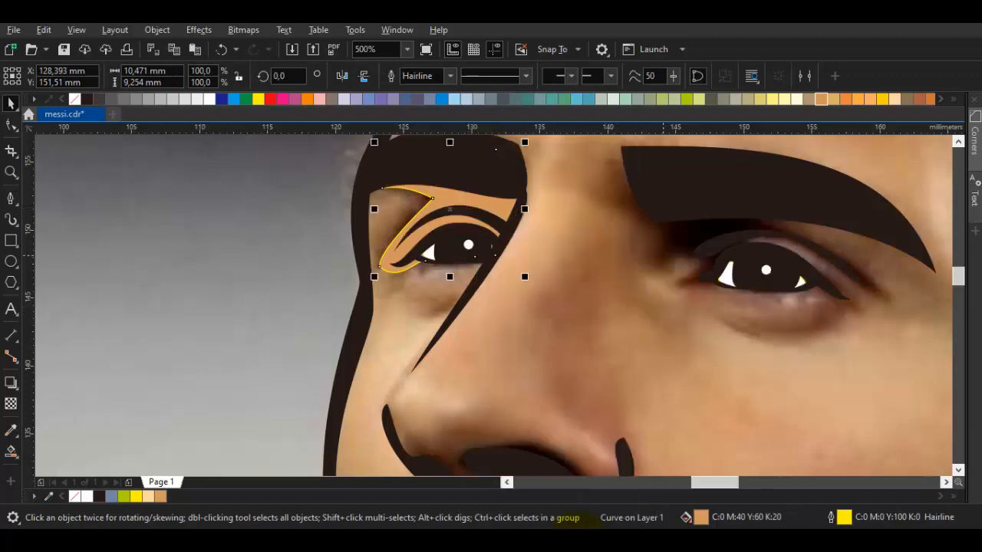
# Step: Draw a closed crescent shadow below the left-hand eye and combine it with the red brown eye-socket shape
pyautogui.press('space')
pyautogui.scroll(1, 434, 293)
pyautogui.moveTo(417, 311); pyautogui.dragTo(428, 316)
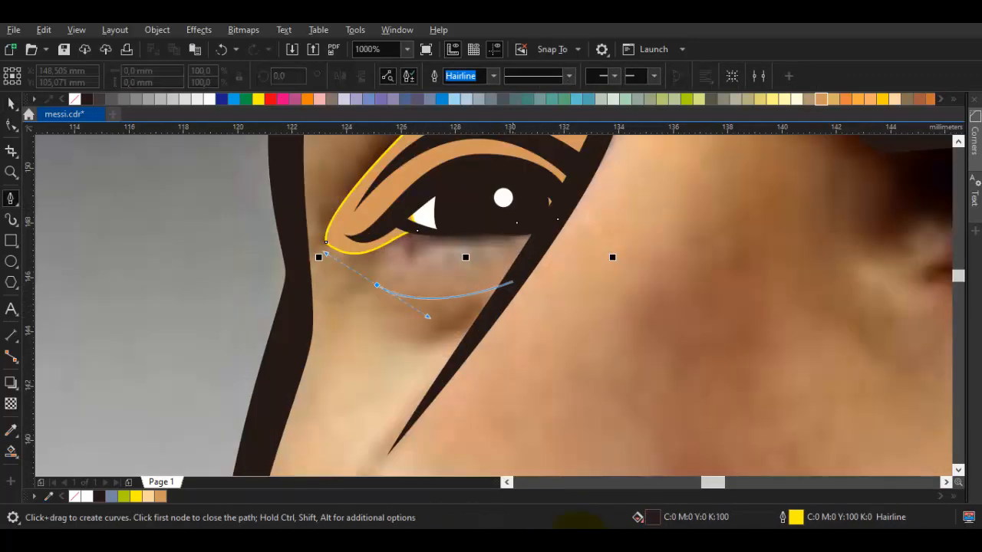
pyautogui.click(516, 274)
pyautogui.click(502, 300)
pyautogui.moveTo(376, 285); pyautogui.dragTo(301, 199)
pyautogui.press('space')
pyautogui.keyDown('shift'); pyautogui.click(333, 228); pyautogui.keyUp('shift')
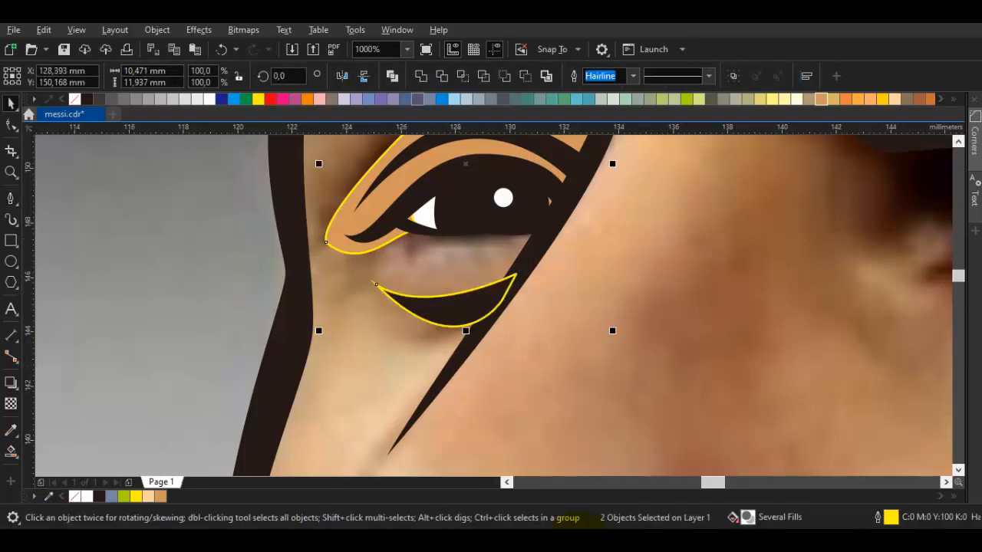
pyautogui.hotkey('ctrl', 'l')
# Step: Adjust the curve handle of the node at the outer corner of the left-hand eye's shading
pyautogui.press('F10')
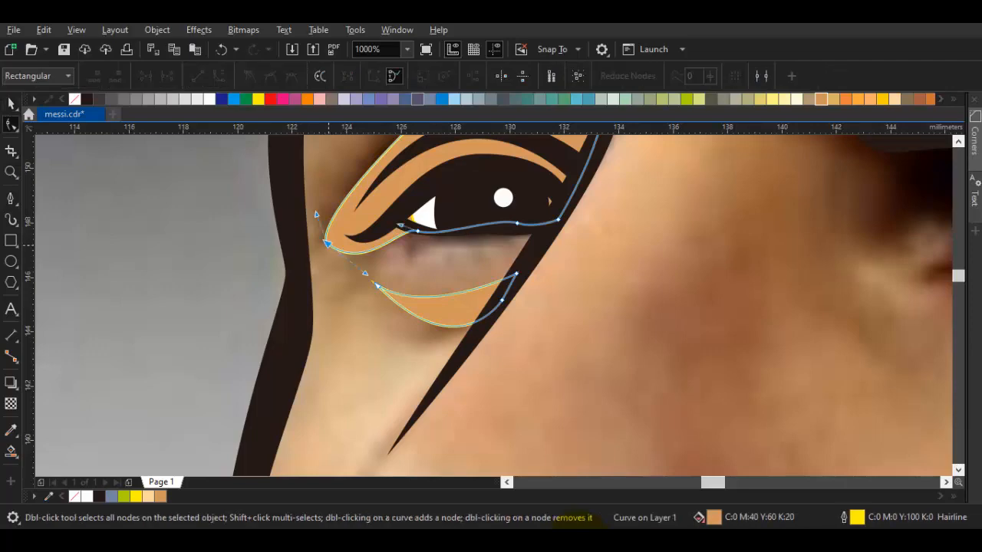
pyautogui.click(327, 243)
pyautogui.moveTo(316, 215); pyautogui.dragTo(358, 173)
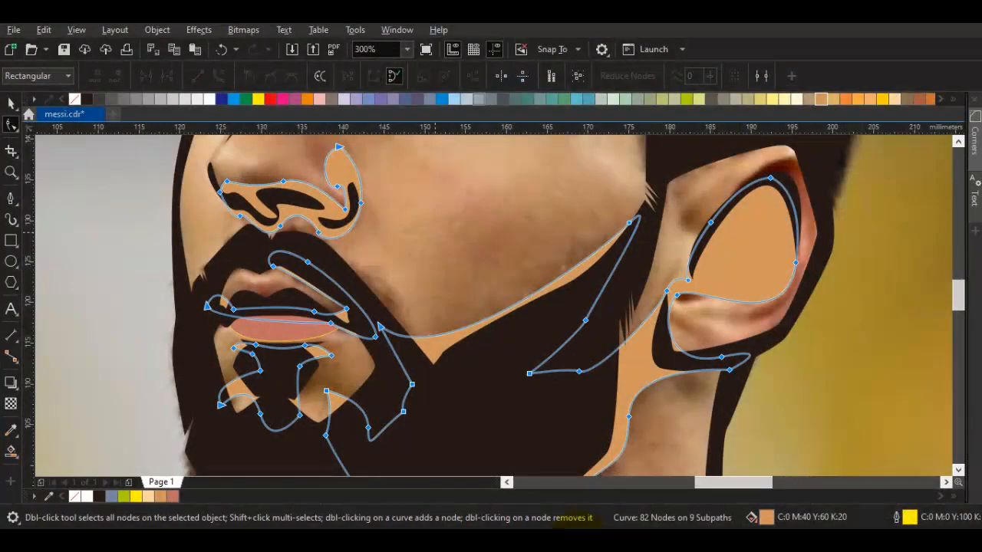
# Step: Convert the selected nodes of the combined face shading curve to cusp nodes
pyautogui.rightClick(435, 234)
pyautogui.click(472, 332)
pyautogui.rightClick(440, 213)
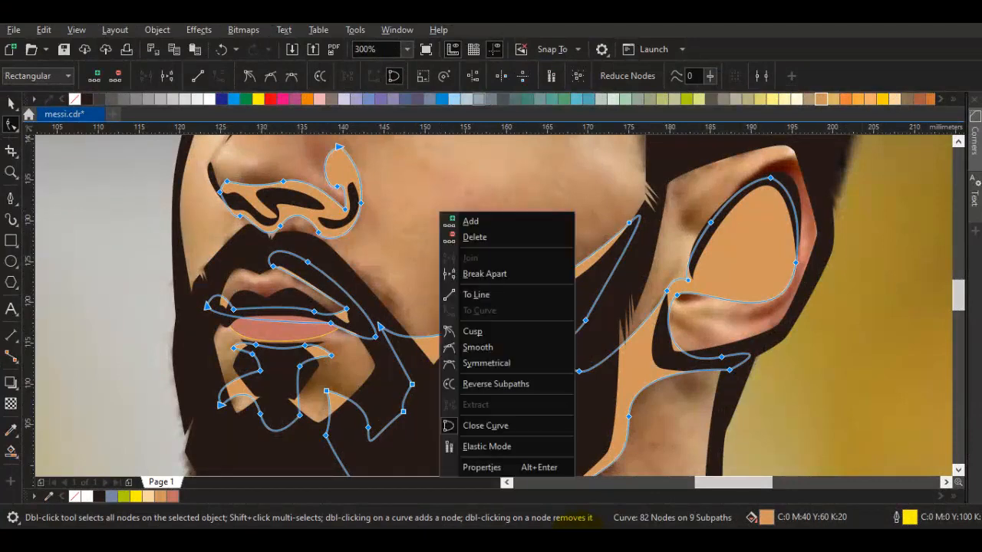
pyautogui.click(472, 332)
# Step: Reshape the shading's edge along the cheek so that it follows the upper line of the beard
pyautogui.click(381, 326)
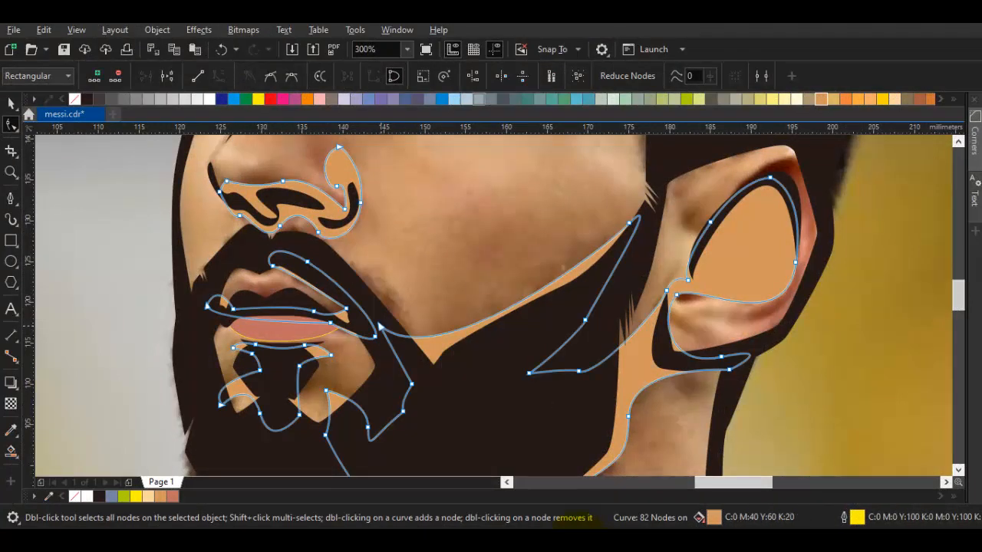
pyautogui.moveTo(440, 378); pyautogui.dragTo(446, 388)
pyautogui.click(603, 248)
pyautogui.moveTo(603, 248)
pyautogui.mouseDown()
pyautogui.moveTo(500, 318)
pyautogui.moveTo(490, 300)
pyautogui.moveTo(614, 259)
pyautogui.moveTo(593, 250)
pyautogui.mouseUp()
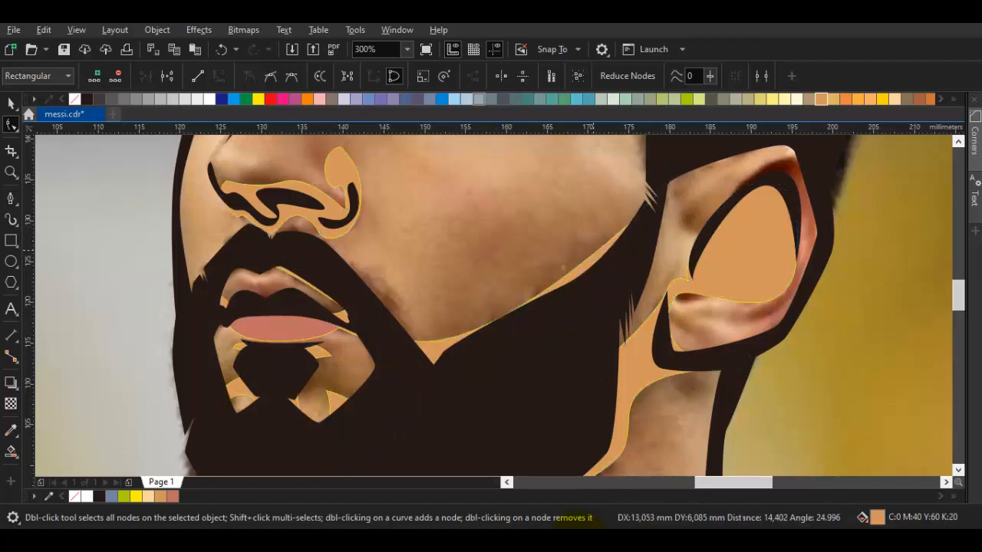
# Step: Sample the red brown colour of the ear shading with the Color Eyedropper
pyautogui.scroll(-2, 568, 266)
pyautogui.press('space')
pyautogui.press('Escape')
pyautogui.press('i')
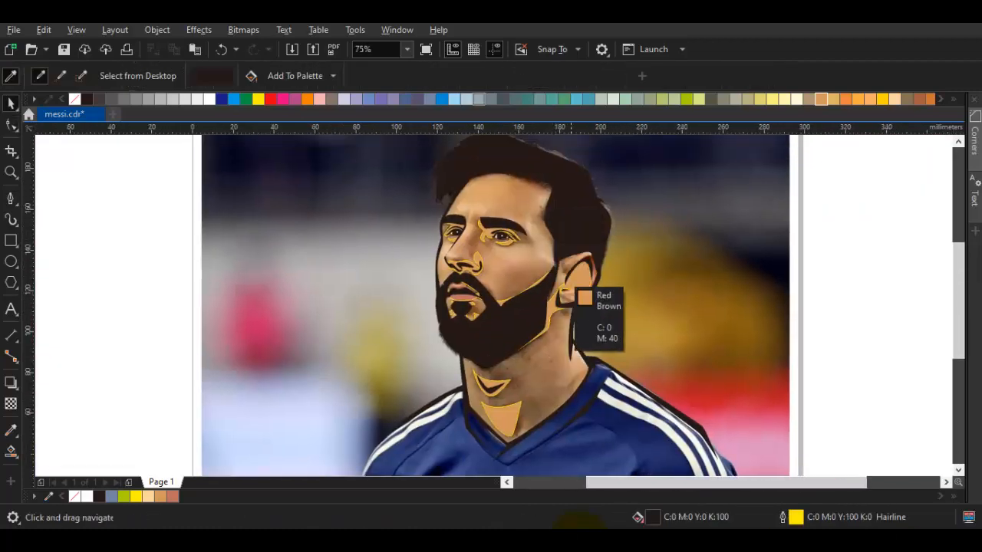
pyautogui.scroll(1, 568, 295)
pyautogui.click(571, 293)
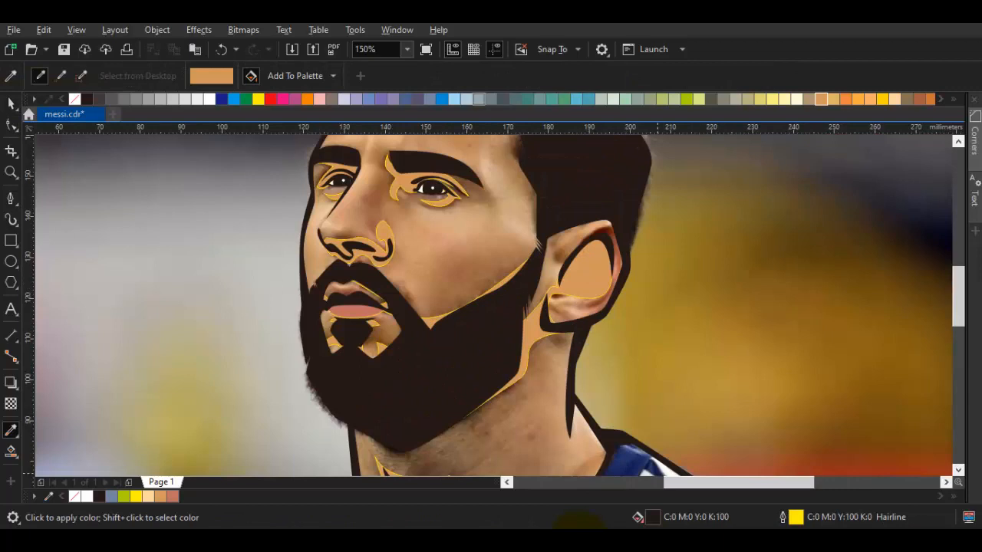
# Step: Lighten the sampled colour to C1 M29 Y42 K0, fill the base skin shape with it and save the document
pyautogui.doubleClick(653, 518)
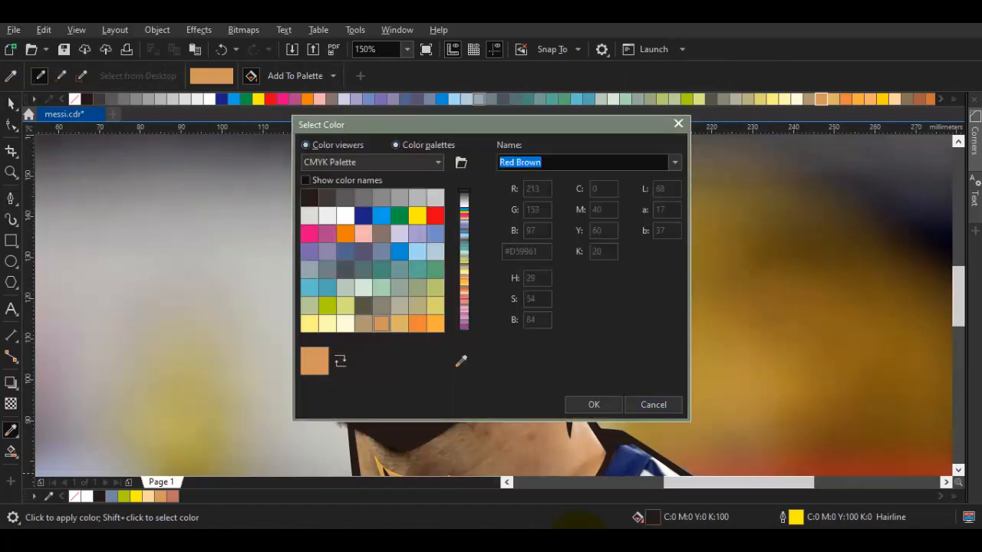
pyautogui.moveTo(373, 192); pyautogui.dragTo(366, 182)
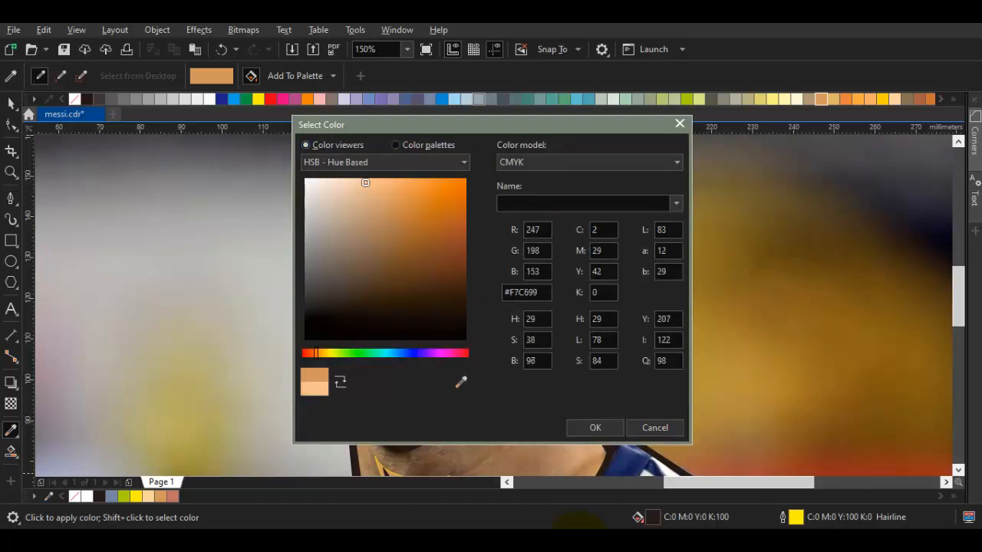
pyautogui.click(595, 428)
pyautogui.click(504, 413)
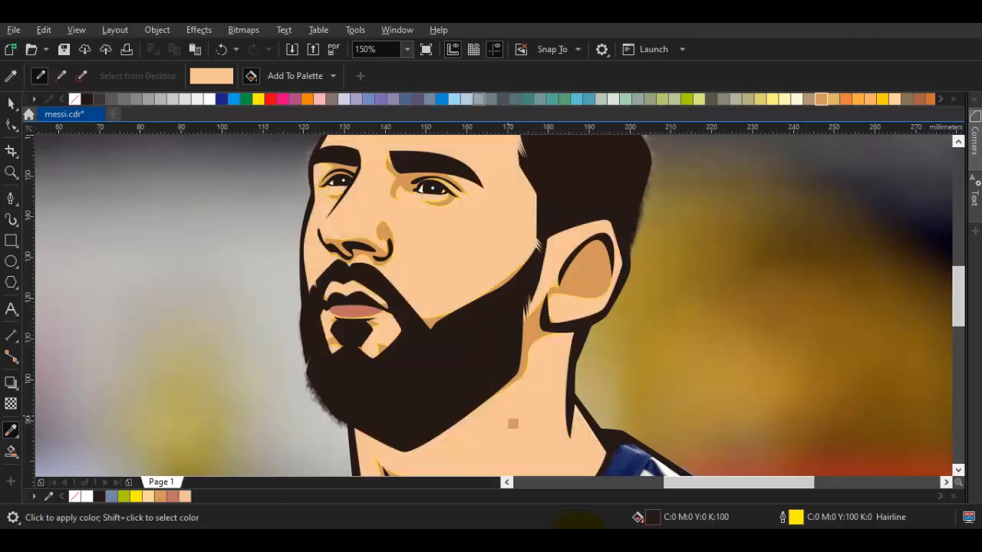
pyautogui.press('space')
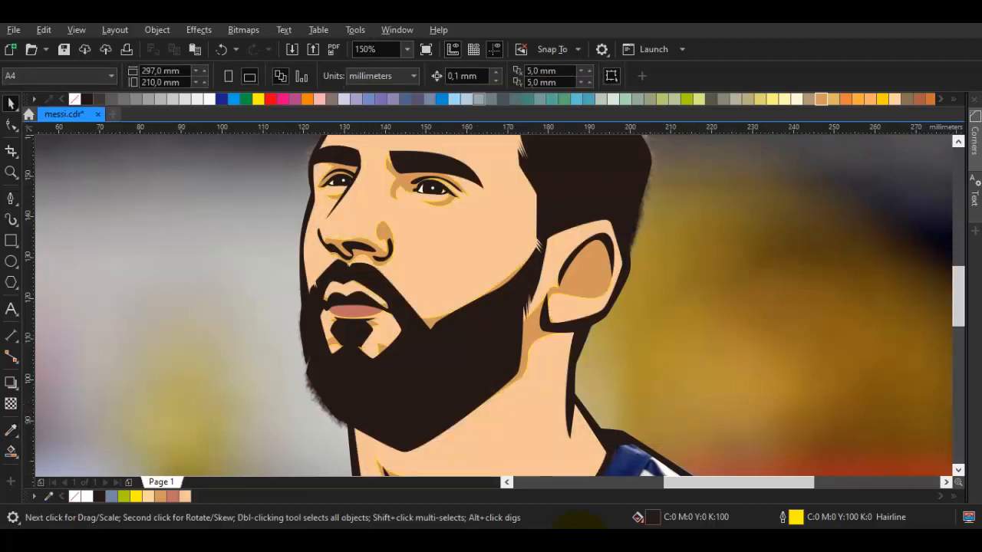
pyautogui.hotkey('ctrl', 's')
# Step: Change the base skin shape's uniform fill to the paler, yellower tone C2 M16 Y34 K0
pyautogui.click(599, 436)
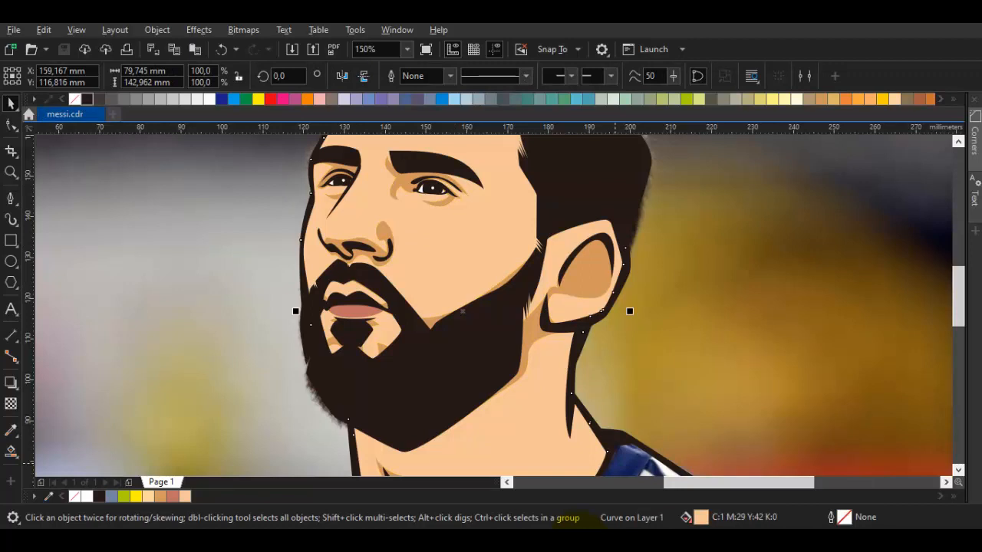
pyautogui.press('F11')
pyautogui.click(342, 183)
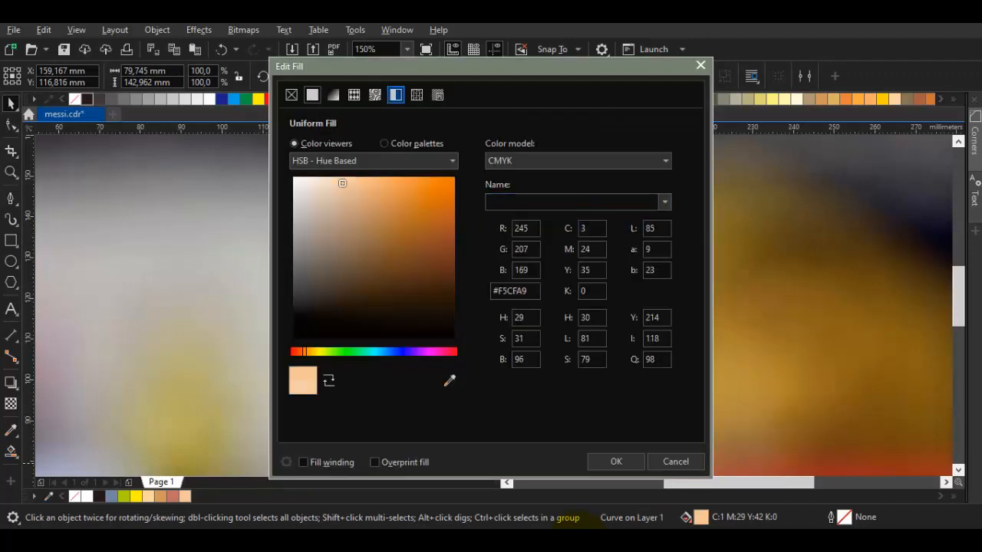
pyautogui.moveTo(414, 67); pyautogui.dragTo(714, 80)
pyautogui.moveTo(642, 196); pyautogui.dragTo(640, 191)
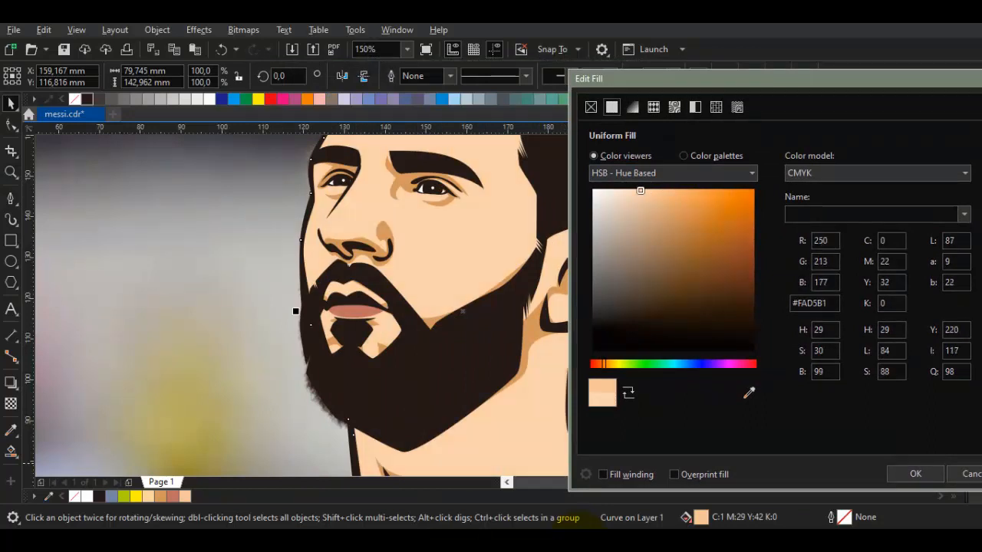
pyautogui.moveTo(604, 364); pyautogui.dragTo(607, 363)
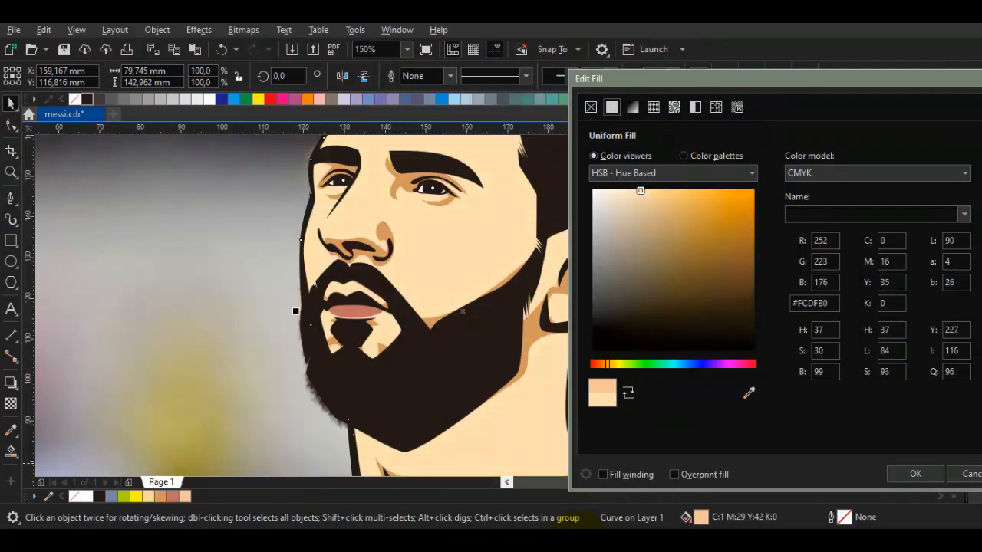
pyautogui.moveTo(640, 190); pyautogui.dragTo(637, 194)
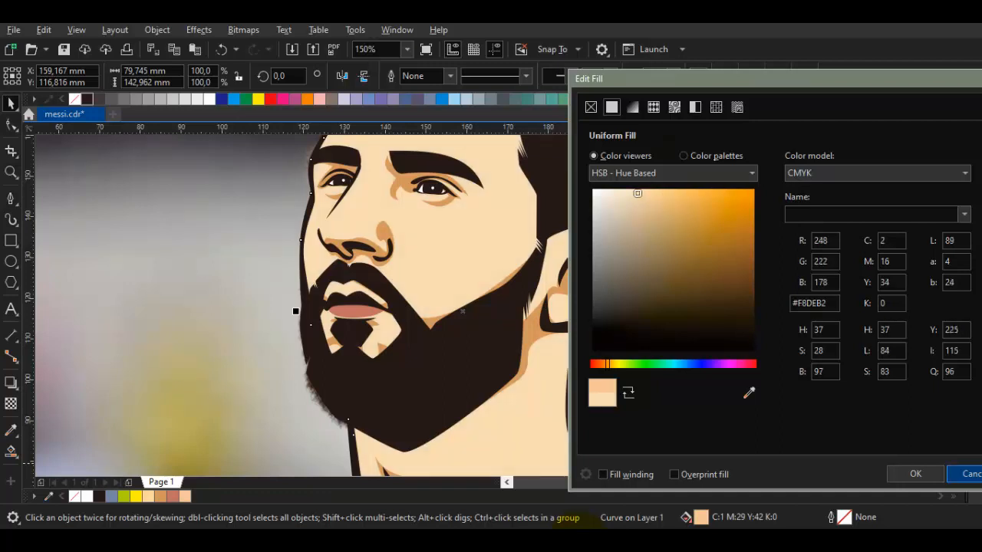
pyautogui.click(916, 473)
# Step: Sample the base skin colour, darken it to the tan C24 M38 Y51 K0 and fill the face and ear shading with it
pyautogui.press('i')
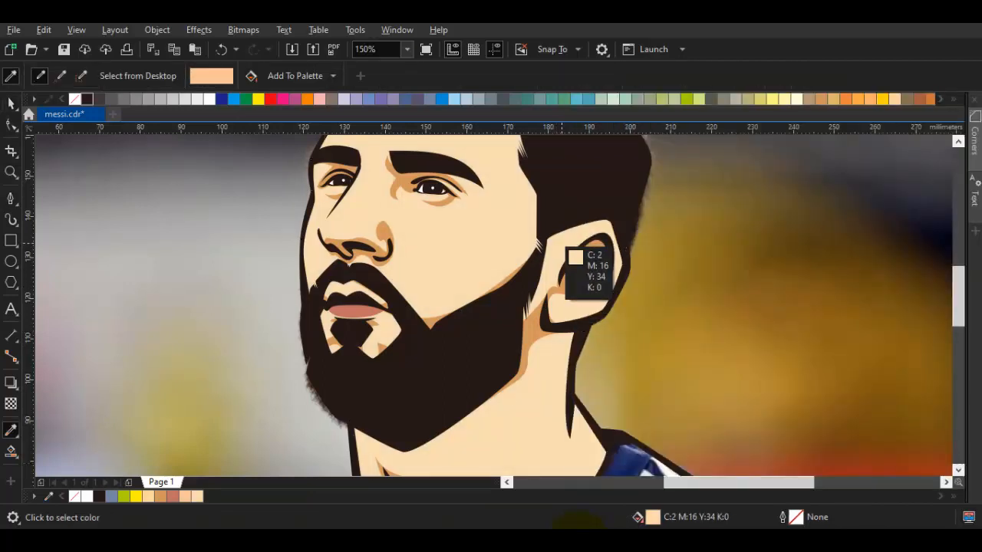
pyautogui.click(562, 250)
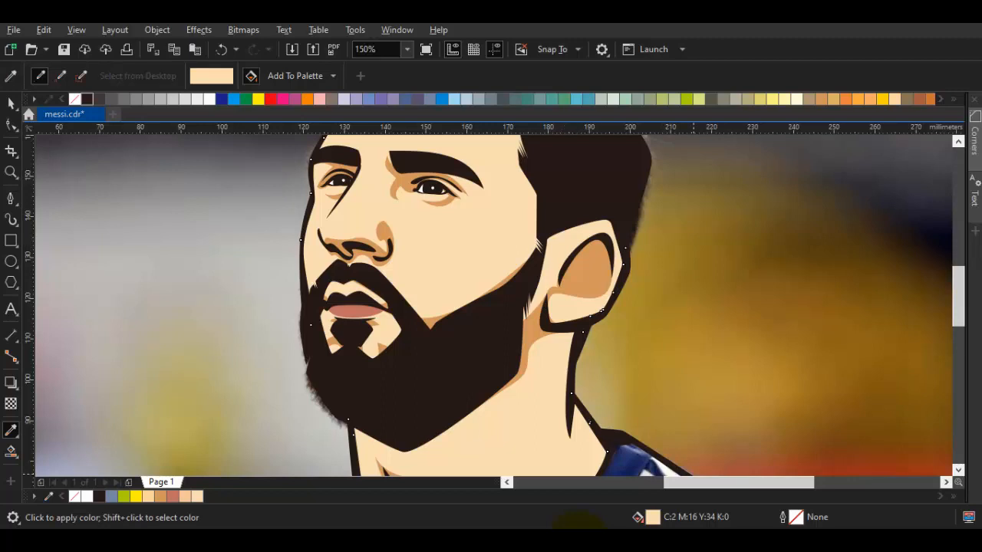
pyautogui.hotkey('shift', 'F11')
pyautogui.moveTo(349, 170); pyautogui.dragTo(362, 197)
pyautogui.click(595, 415)
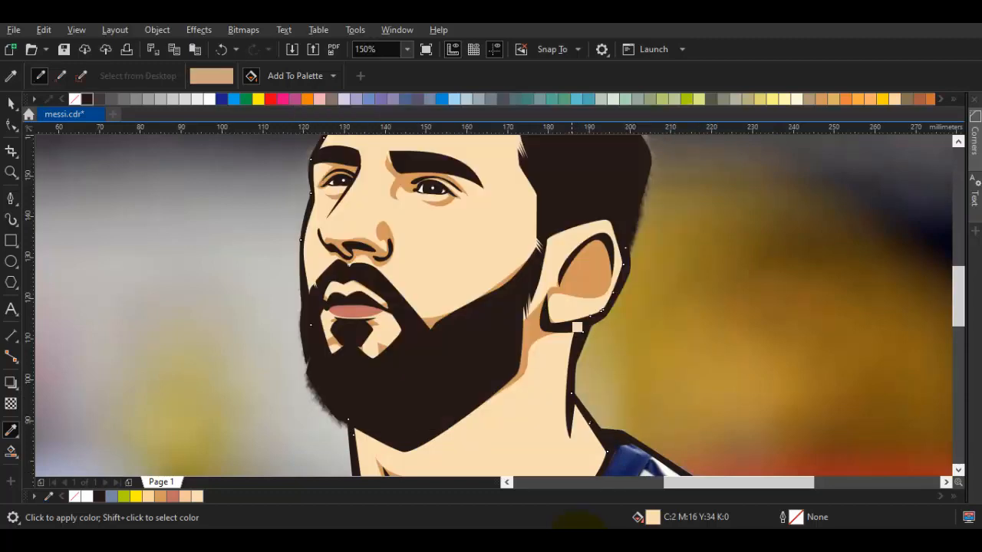
pyautogui.click(587, 286)
pyautogui.press('space')
pyautogui.scroll(-1, 579, 294)
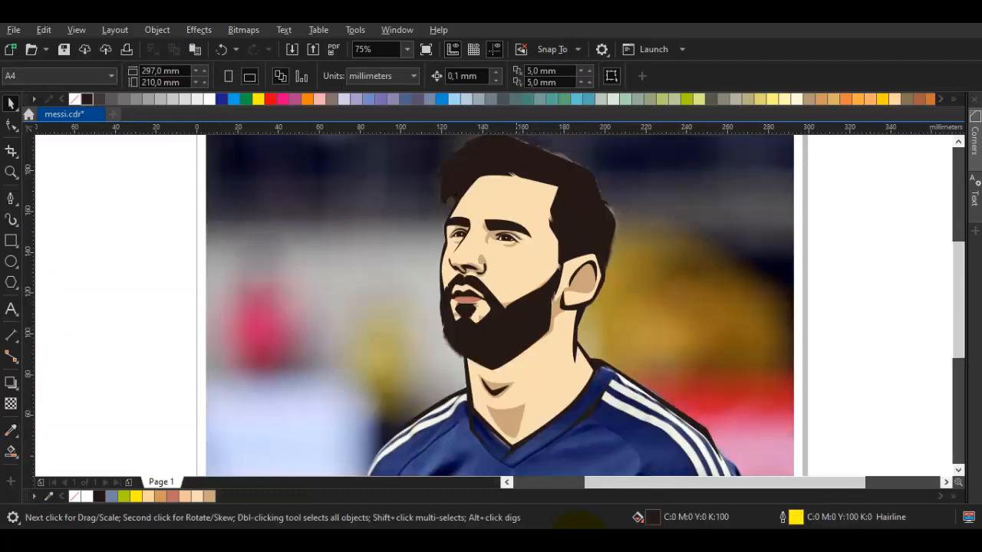
# Step: Change the lower lip's uniform fill to a lighter, more orange pink and save the document
pyautogui.scroll(2, 489, 297)
pyautogui.click(419, 297)
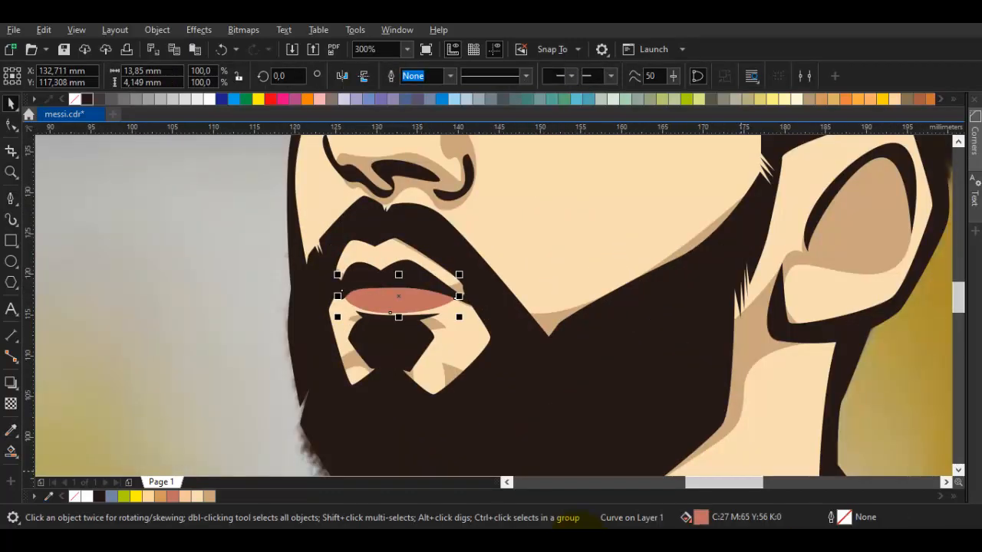
pyautogui.hotkey('shift', 'F11')
pyautogui.moveTo(367, 216); pyautogui.dragTo(354, 202)
pyautogui.moveTo(403, 72); pyautogui.dragTo(621, 67)
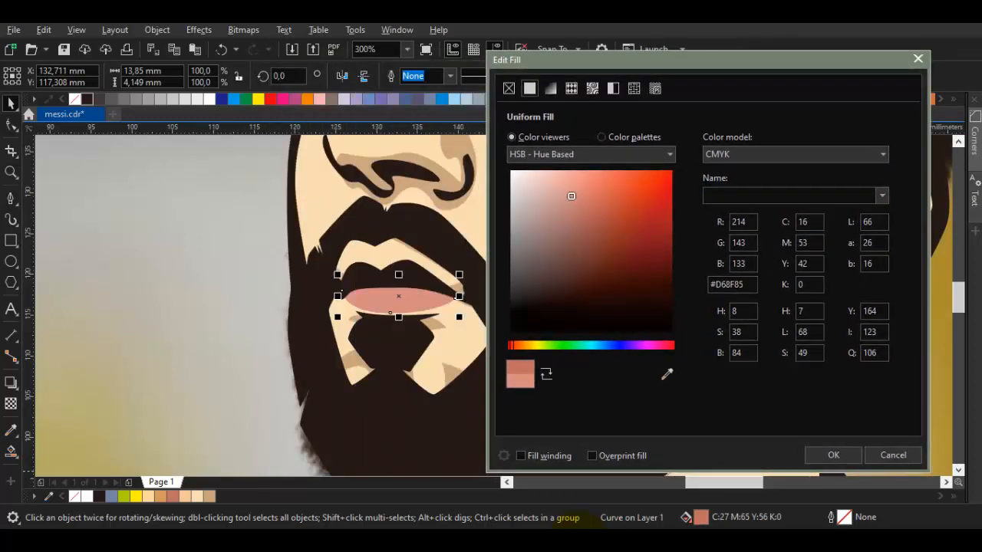
pyautogui.moveTo(571, 195); pyautogui.dragTo(565, 193)
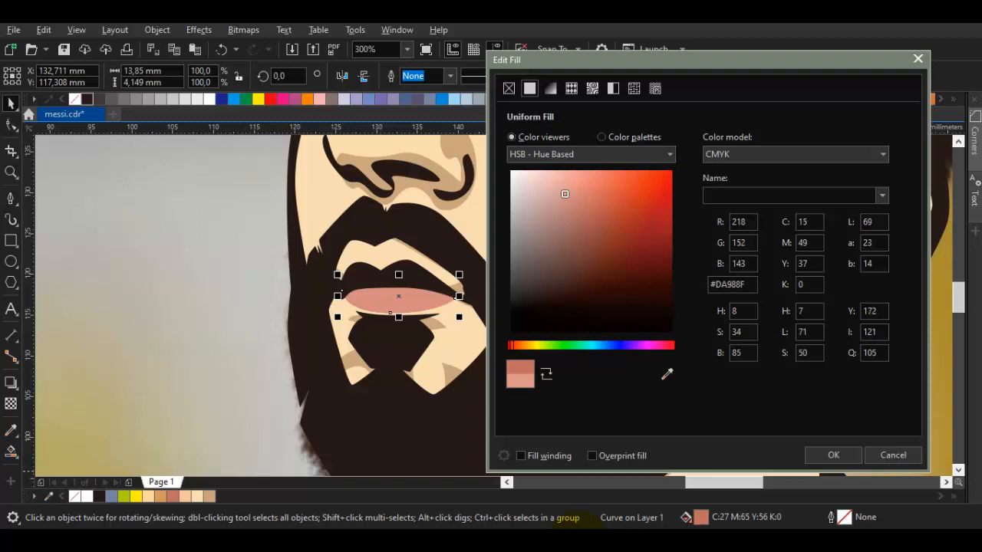
pyautogui.moveTo(511, 345); pyautogui.dragTo(515, 345)
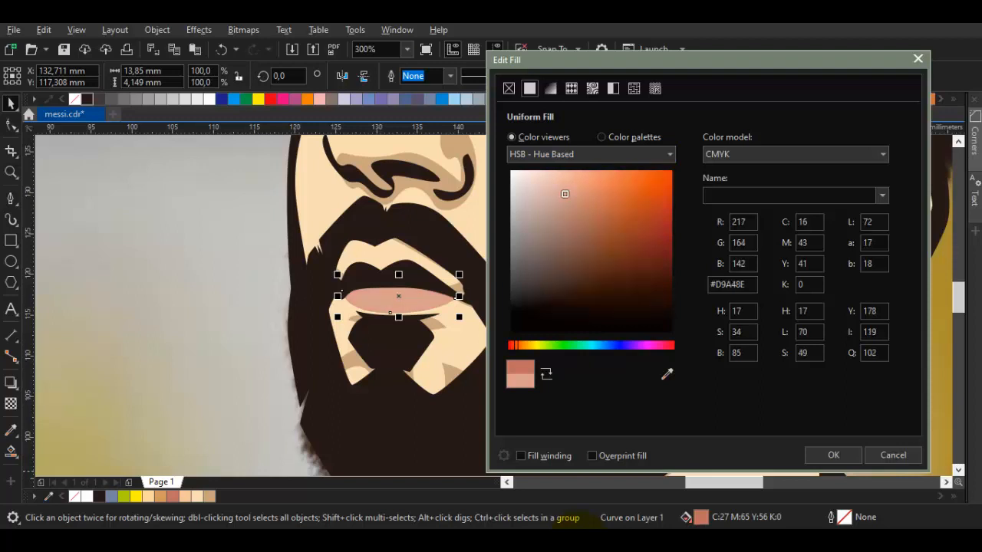
pyautogui.moveTo(564, 194); pyautogui.dragTo(574, 191)
pyautogui.press('Return')
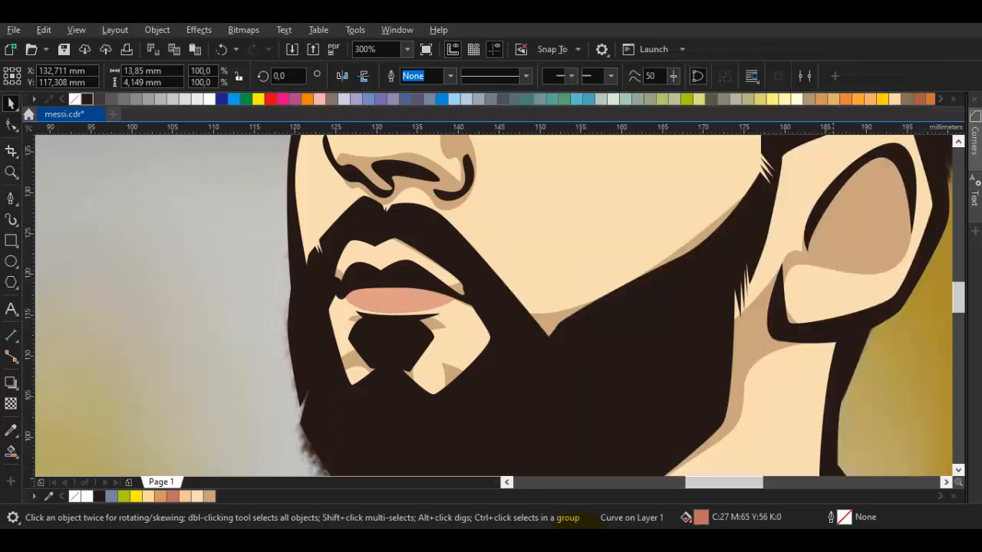
pyautogui.press('Escape')
pyautogui.scroll(-2, 270, 318)
pyautogui.scroll(-2, 573, 345)
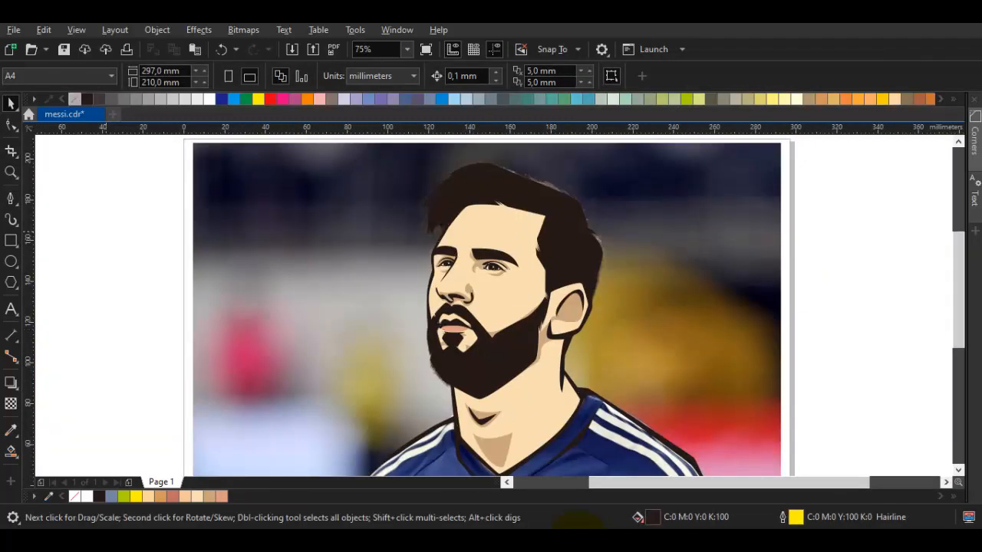
pyautogui.hotkey('ctrl', 's')
# Step: Move the photo off the page to check the artwork against white, and undo the move
pyautogui.scroll(-2, 368, 284)
pyautogui.moveTo(374, 284); pyautogui.dragTo(730, 284)
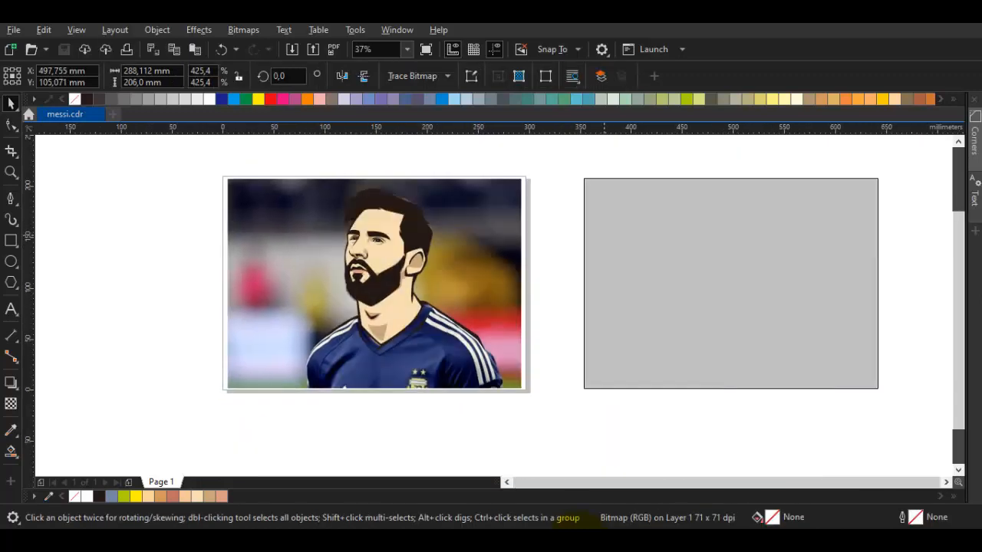
pyautogui.press('Escape')
pyautogui.scroll(2, 365, 242)
pyautogui.moveTo(415, 253); pyautogui.dragTo(283, 259)
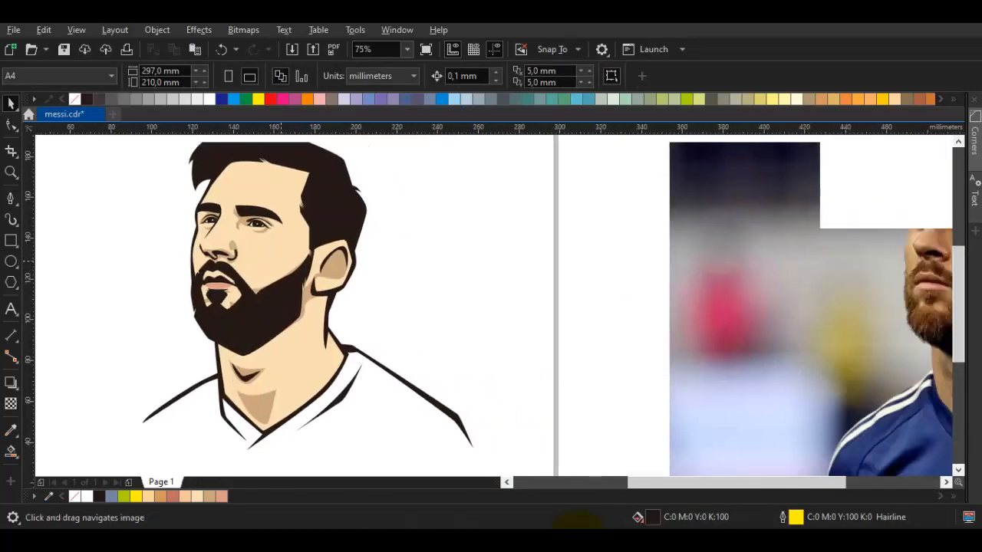
pyautogui.hotkey('ctrl', 'z')
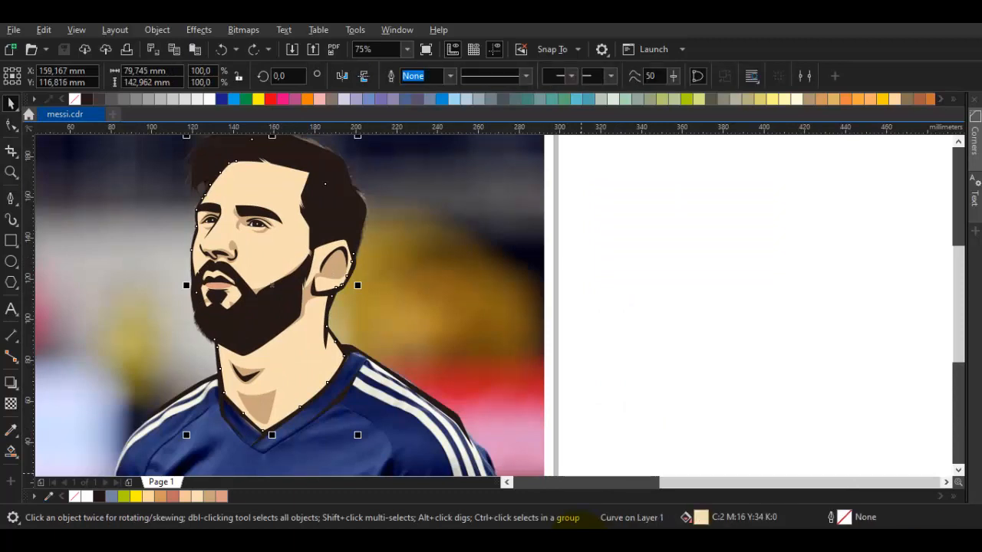
# Step: Change the base skin shape's uniform fill to the deeper peach tone C5 M27 Y38 K0
pyautogui.hotkey('shift', 'F11')
pyautogui.click(343, 181)
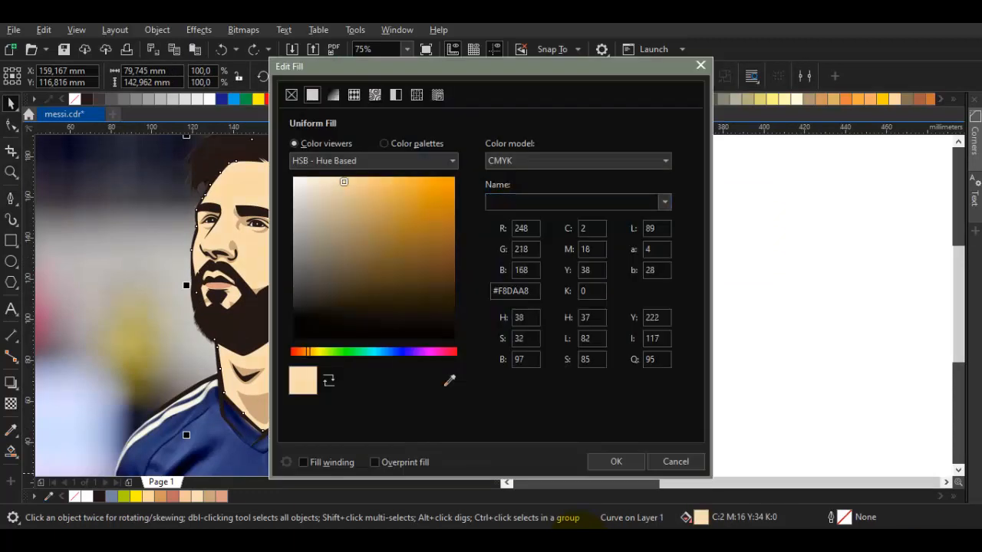
pyautogui.moveTo(375, 72); pyautogui.dragTo(562, 93)
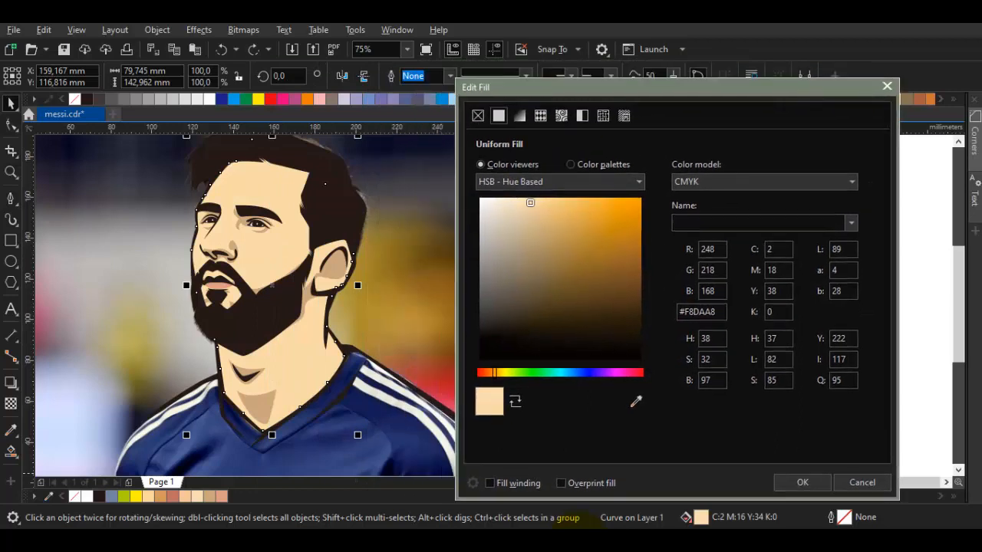
pyautogui.click(525, 204)
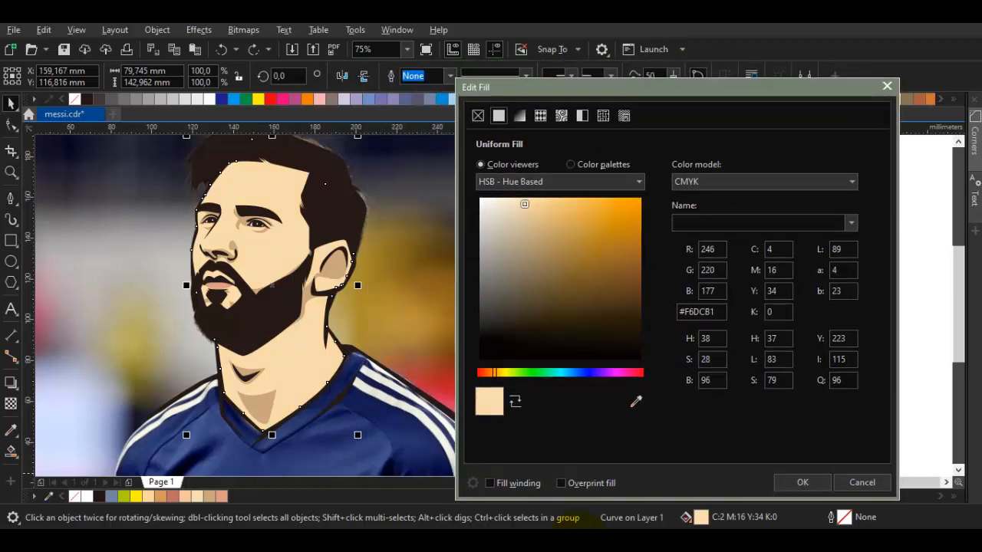
pyautogui.moveTo(494, 373); pyautogui.dragTo(491, 373)
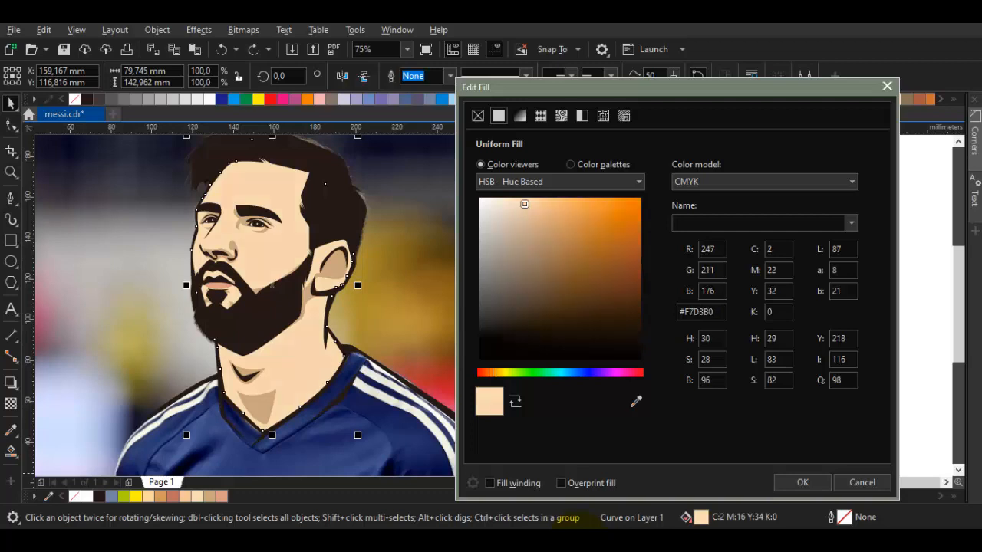
pyautogui.click(531, 207)
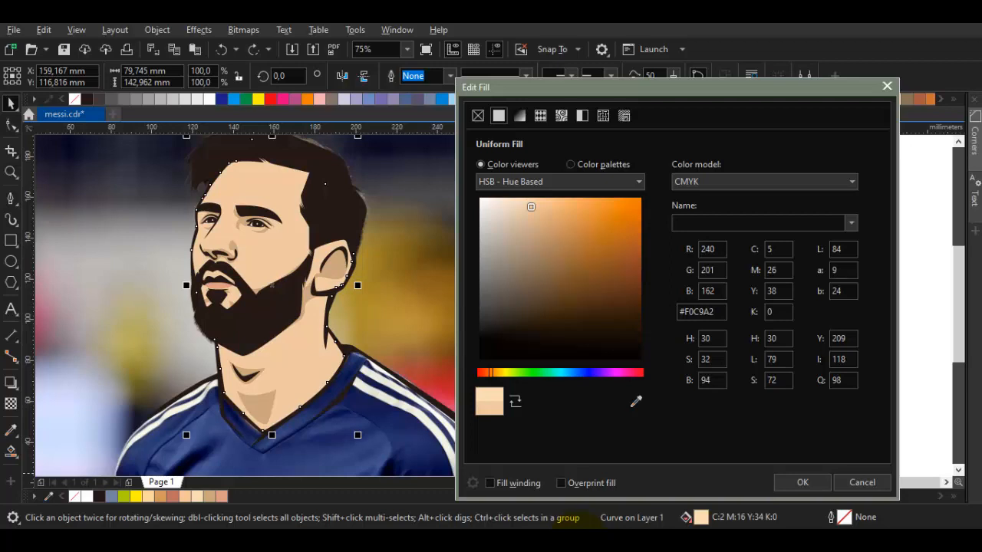
pyautogui.moveTo(530, 207); pyautogui.dragTo(532, 207)
pyautogui.click(803, 482)
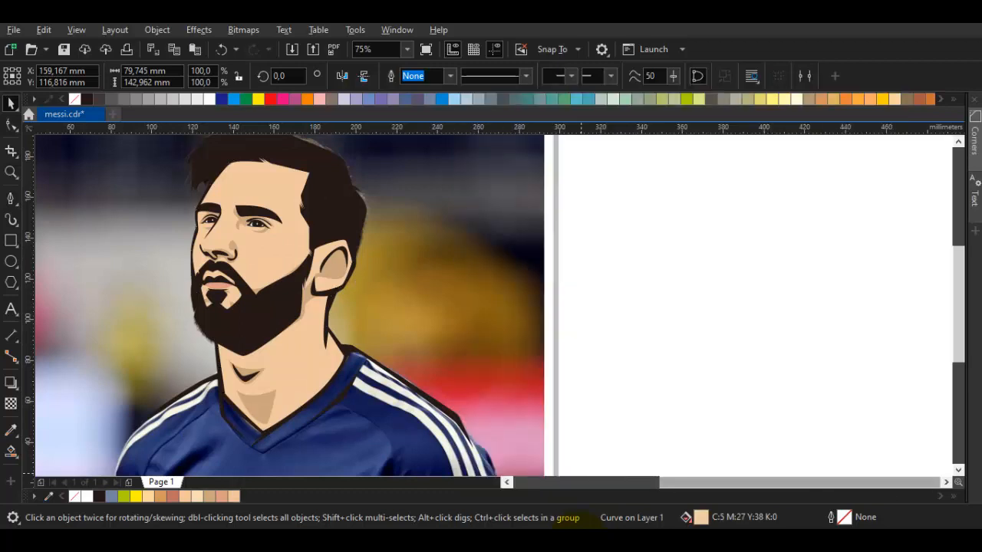
# Step: Darken the uniform fill of the face, ear and neck shading to C30 M44 Y58 K0
pyautogui.moveTo(343, 406); pyautogui.dragTo(481, 375)
pyautogui.click(399, 378)
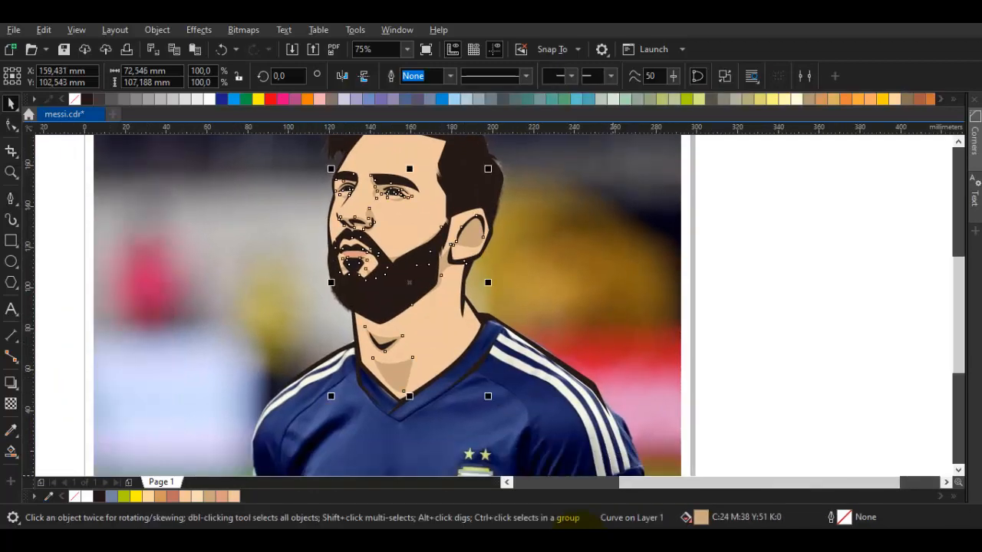
pyautogui.doubleClick(700, 518)
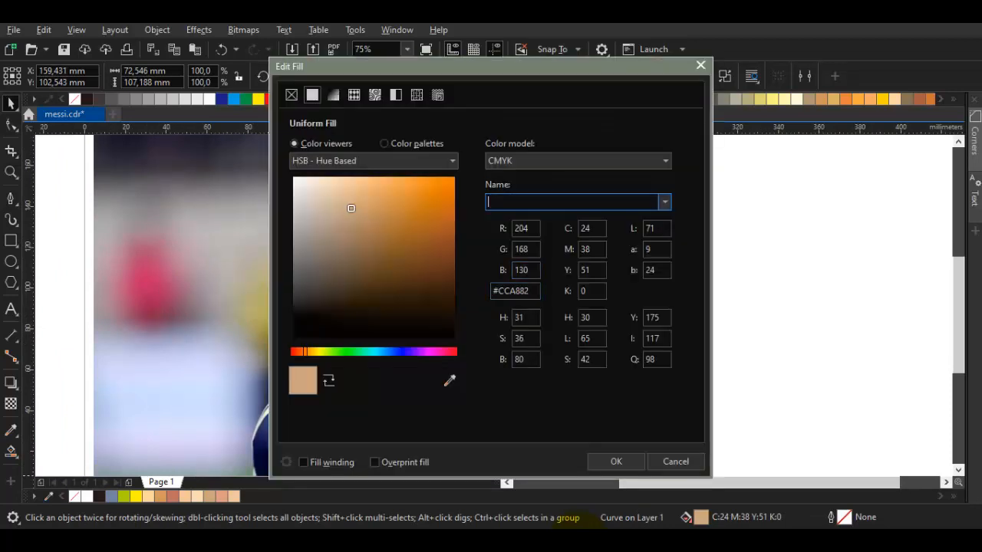
pyautogui.moveTo(431, 66); pyautogui.dragTo(633, 70)
pyautogui.click(558, 221)
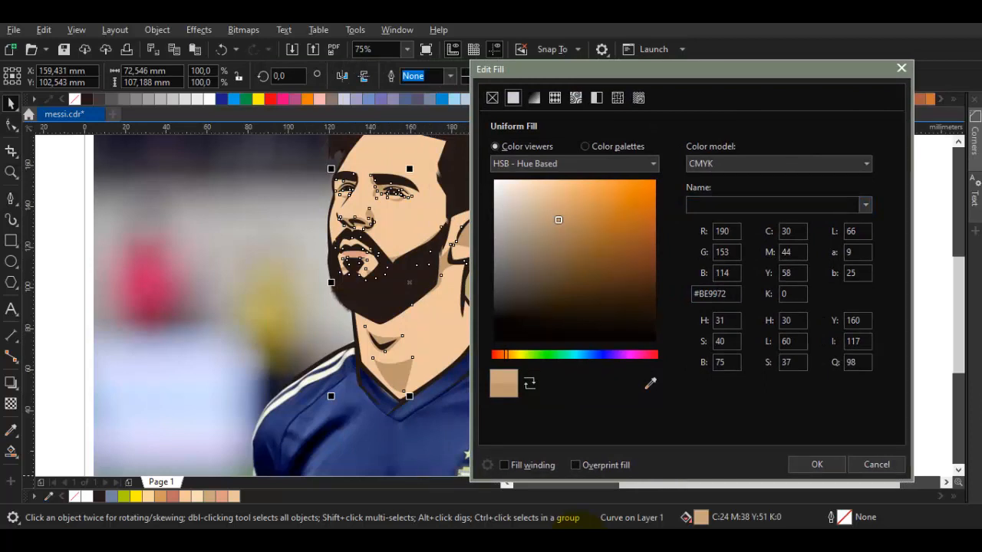
pyautogui.click(817, 465)
pyautogui.click(796, 401)
pyautogui.scroll(-1, 794, 399)
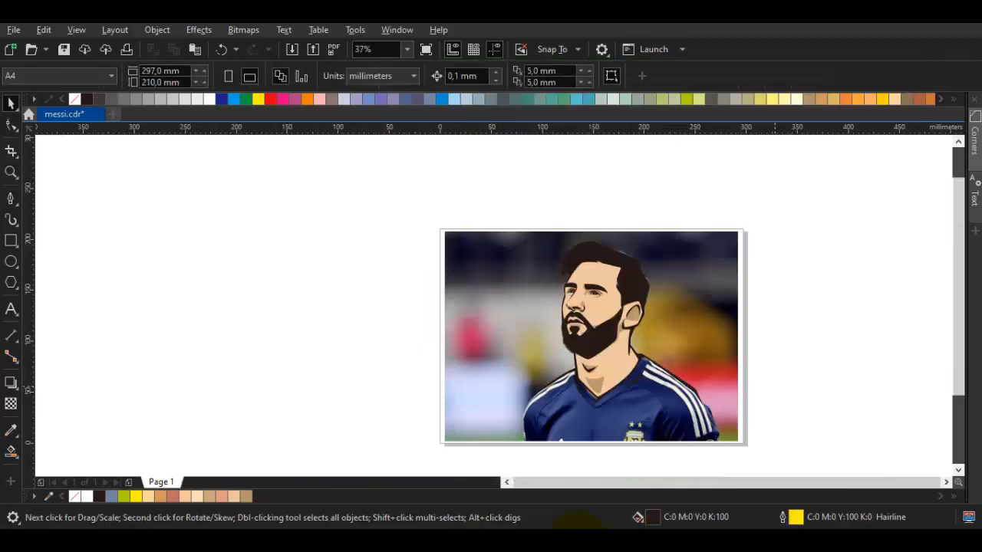
# Step: Place a copy of the vector artwork beside the page to check it against white, and undo the copy
pyautogui.moveTo(762, 383); pyautogui.dragTo(776, 361)
pyautogui.moveTo(635, 370); pyautogui.dragTo(633, 329)
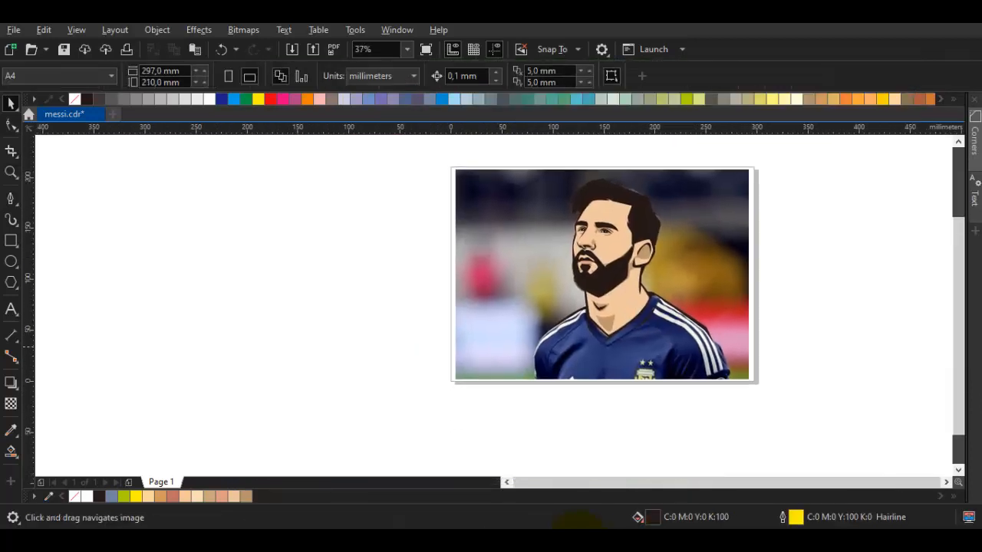
pyautogui.scroll(2, 569, 349)
pyautogui.scroll(-2, 570, 324)
pyautogui.moveTo(452, 365); pyautogui.dragTo(801, 153)
pyautogui.moveTo(606, 253); pyautogui.dragTo(296, 253)
pyautogui.press('Escape')
pyautogui.scroll(1, 314, 282)
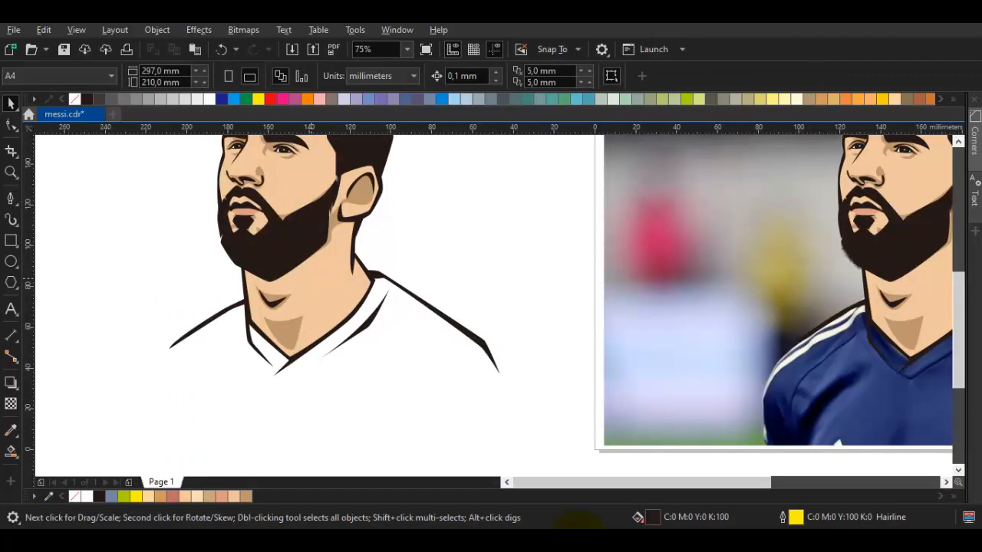
pyautogui.scroll(-1, 314, 281)
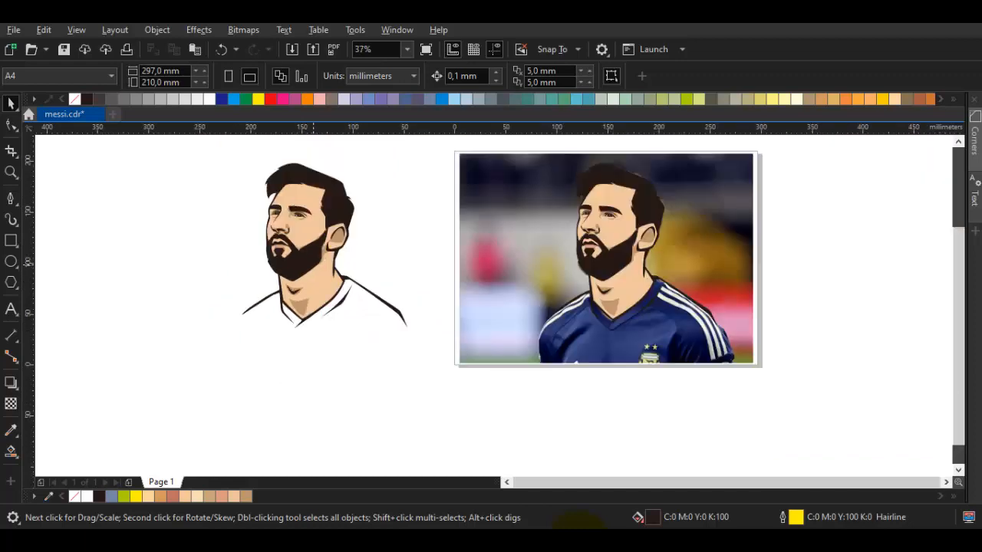
pyautogui.hotkey('ctrl', 'z')
# Step: Start a Pen tool outline at the tip of the left-hand shoulder line and carry it across the chest to the right-hand shoulder line's tip
pyautogui.scroll(6, 557, 281)
pyautogui.click(11, 199)
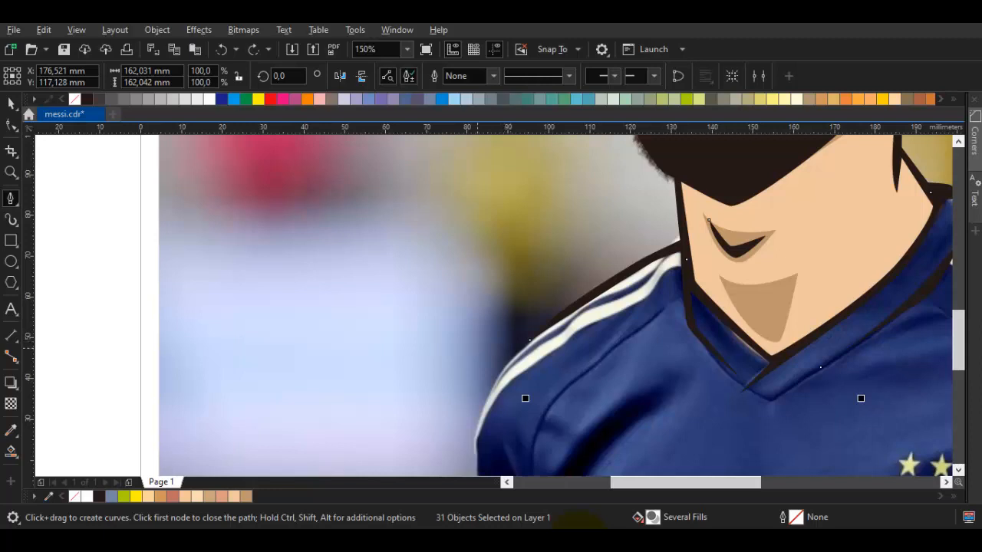
pyautogui.scroll(4, 519, 355)
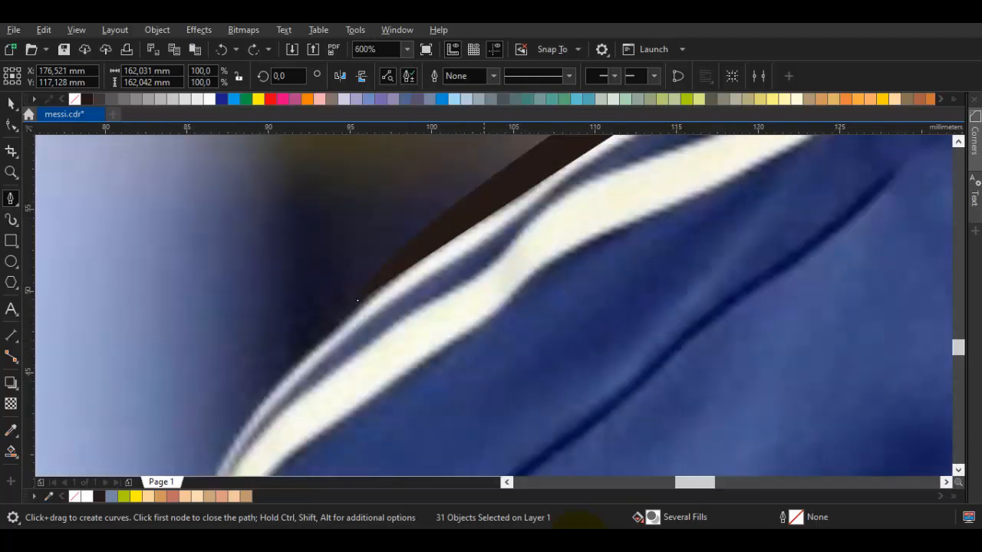
pyautogui.moveTo(476, 211); pyautogui.dragTo(395, 239)
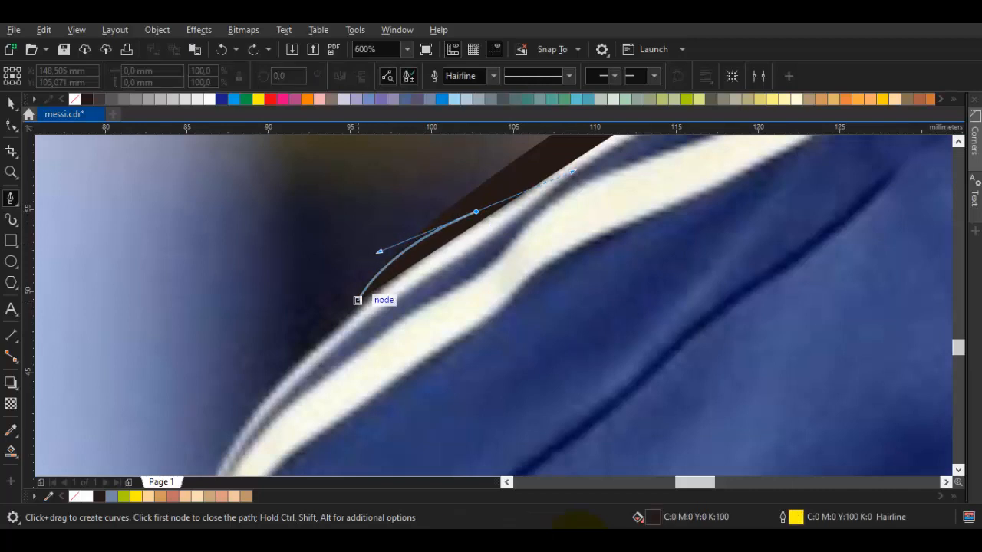
pyautogui.click(358, 301)
pyautogui.scroll(-1, 460, 315)
pyautogui.scroll(-1, 217, 288)
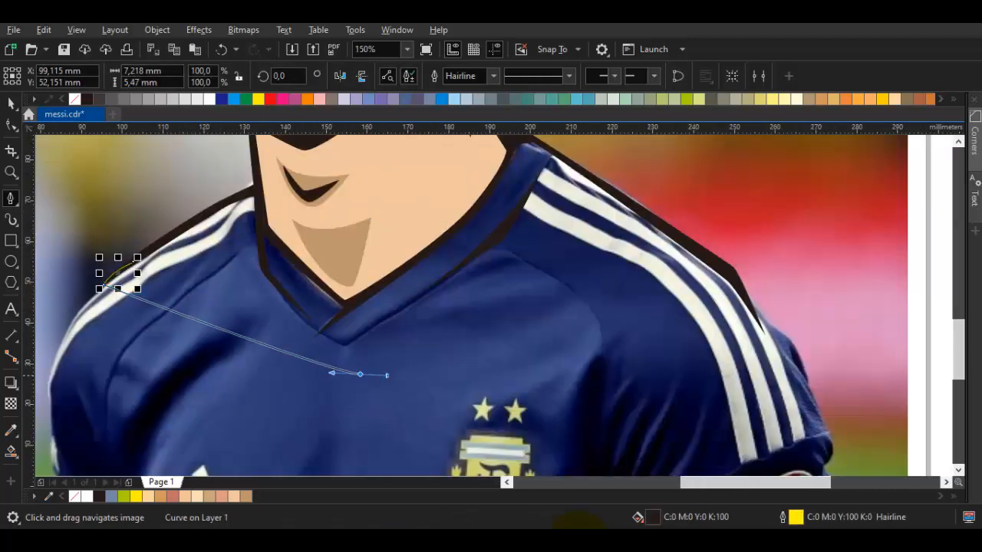
pyautogui.moveTo(363, 377); pyautogui.dragTo(423, 368)
pyautogui.click(764, 334)
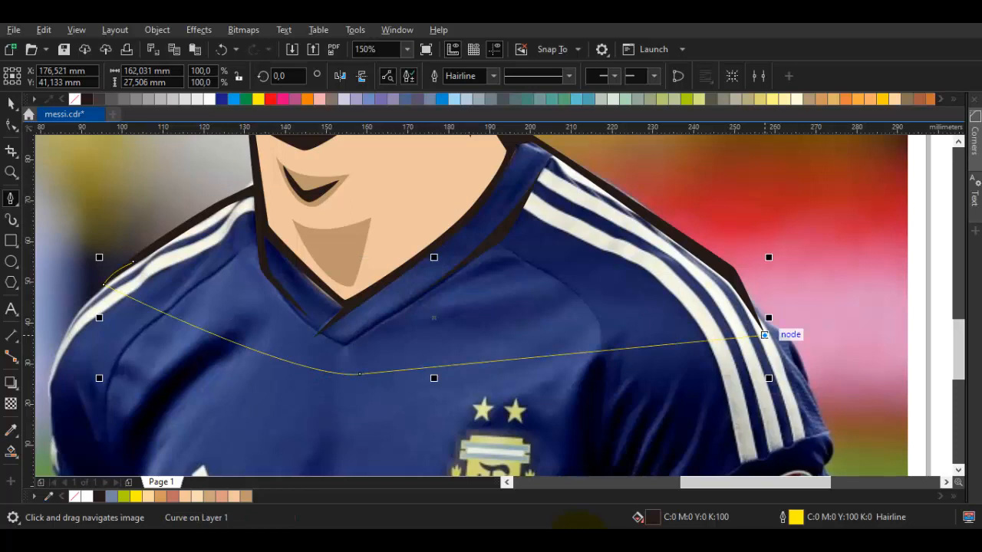
# Step: Continue the jersey outline with the Pen tool up inside the right-hand shoulder's dark line to the base of the neck
pyautogui.scroll(1, 707, 254)
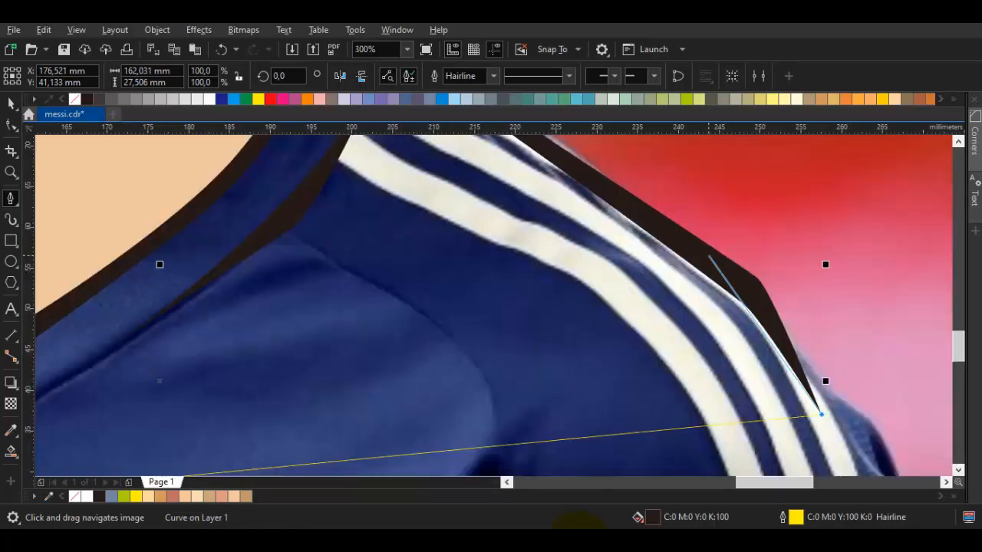
pyautogui.moveTo(751, 288); pyautogui.dragTo(744, 280)
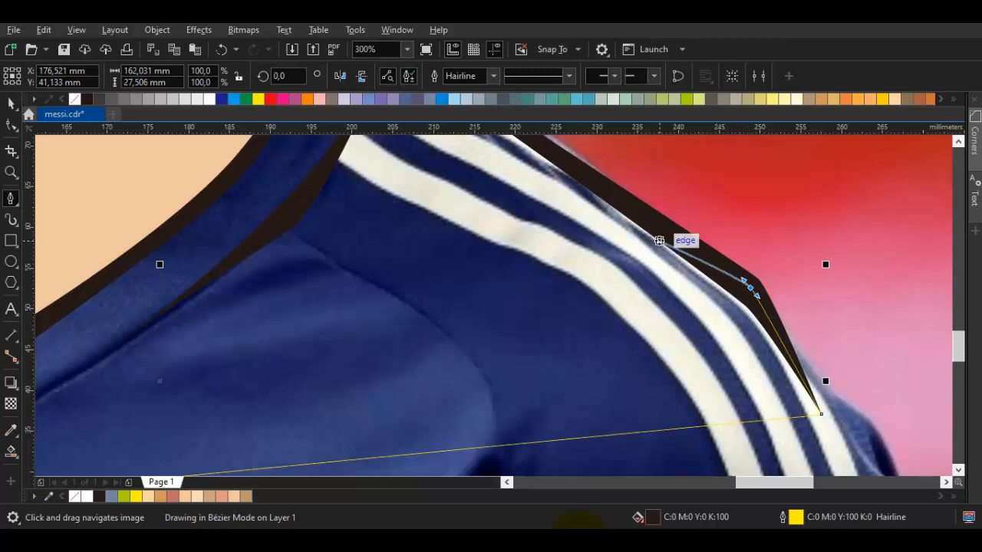
pyautogui.moveTo(633, 223); pyautogui.dragTo(683, 307)
pyautogui.moveTo(591, 238); pyautogui.dragTo(633, 274)
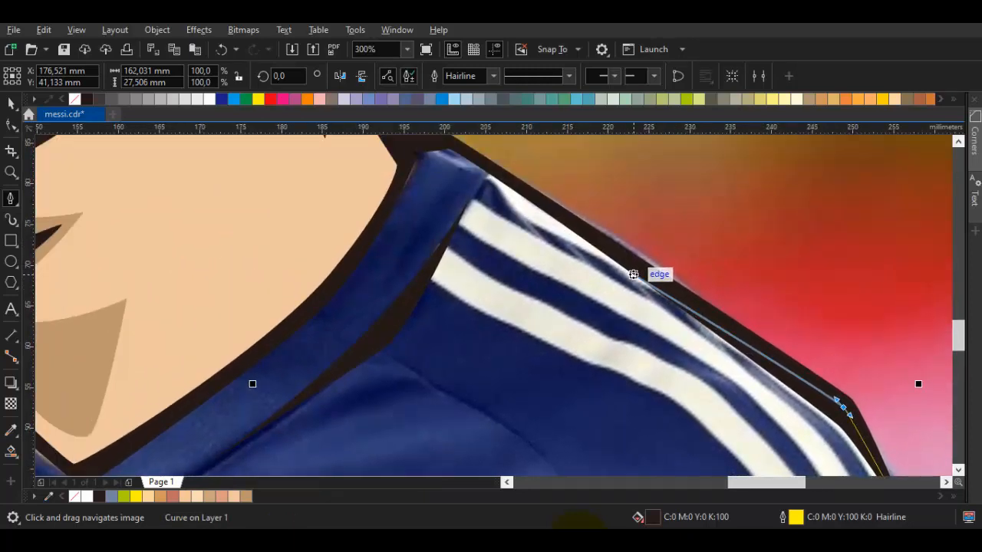
pyautogui.scroll(2, 514, 231)
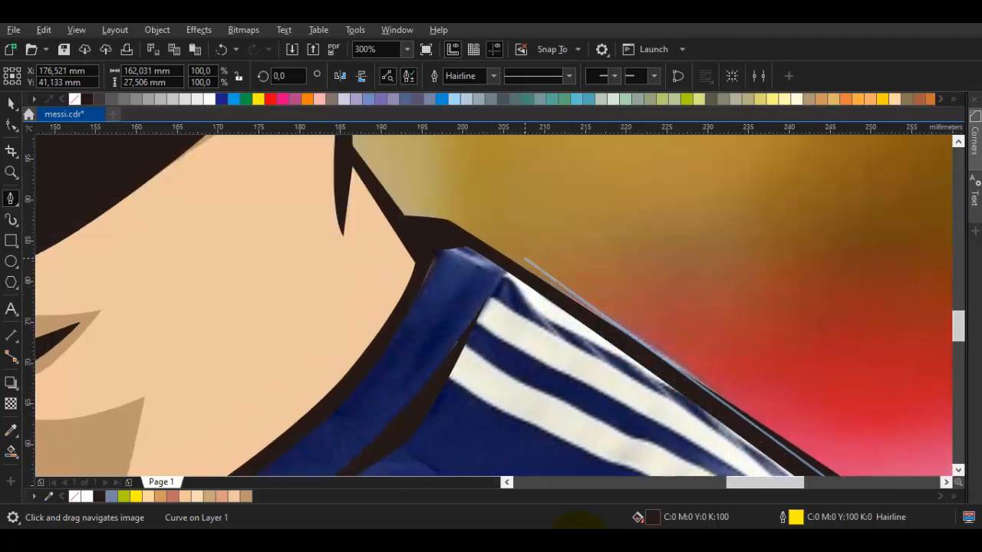
pyautogui.scroll(2, 470, 249)
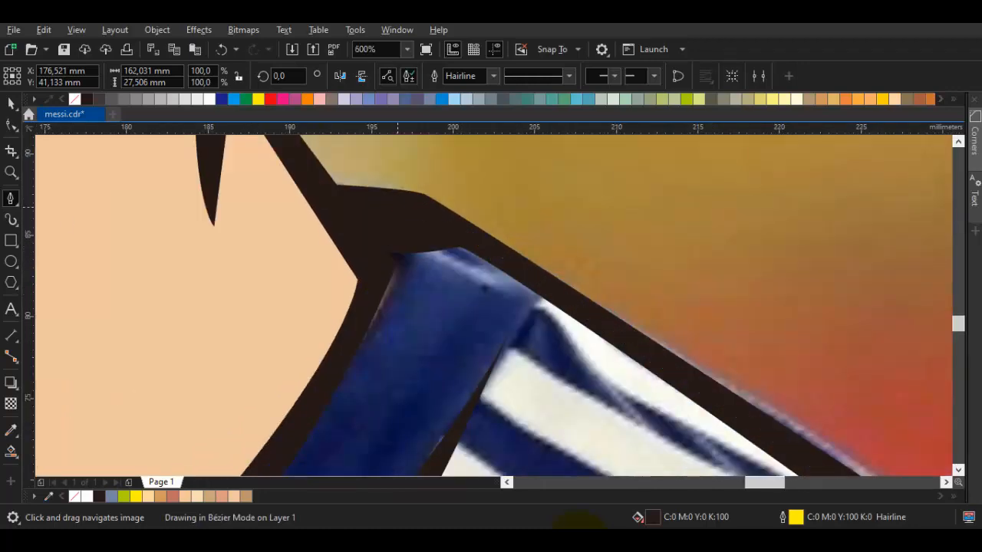
pyautogui.moveTo(449, 225); pyautogui.dragTo(329, 225)
# Step: Carry the jersey outline across the neck and down the left-hand shoulder line, closing it at its starting node
pyautogui.scroll(-1, 376, 214)
pyautogui.scroll(-2, 333, 226)
pyautogui.moveTo(267, 231); pyautogui.dragTo(504, 236)
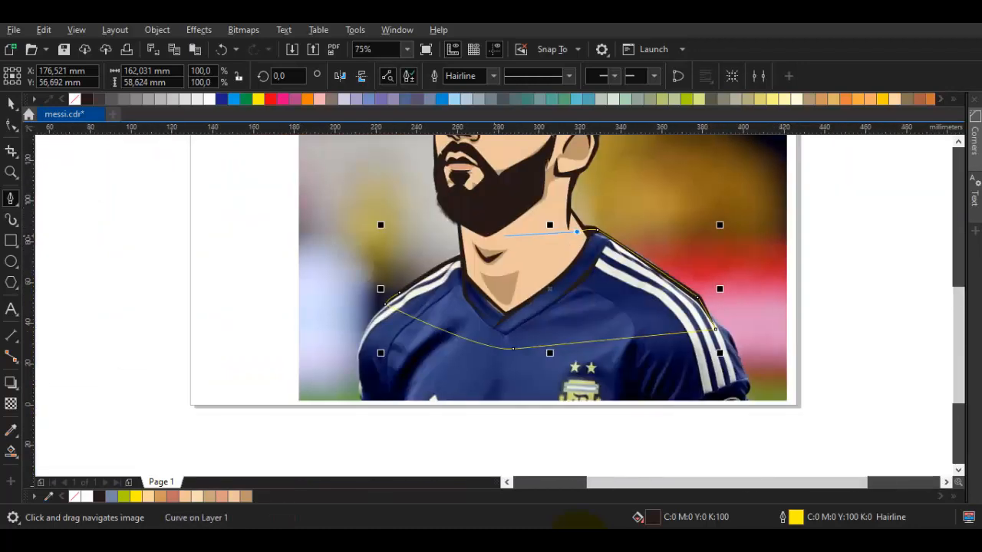
pyautogui.scroll(3, 470, 247)
pyautogui.scroll(-1, 373, 301)
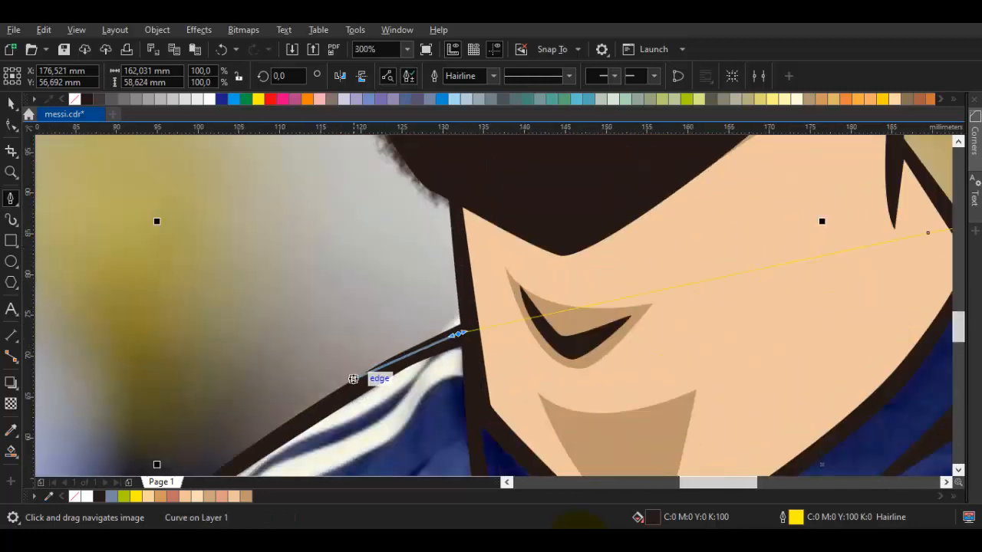
pyautogui.moveTo(353, 379); pyautogui.dragTo(553, 206)
pyautogui.moveTo(514, 242); pyautogui.dragTo(452, 281)
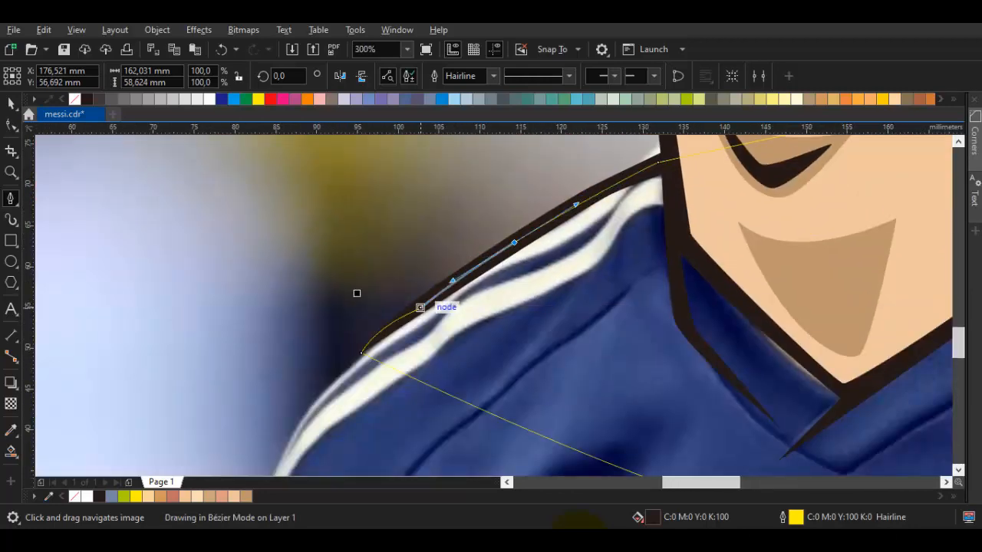
pyautogui.click(420, 307)
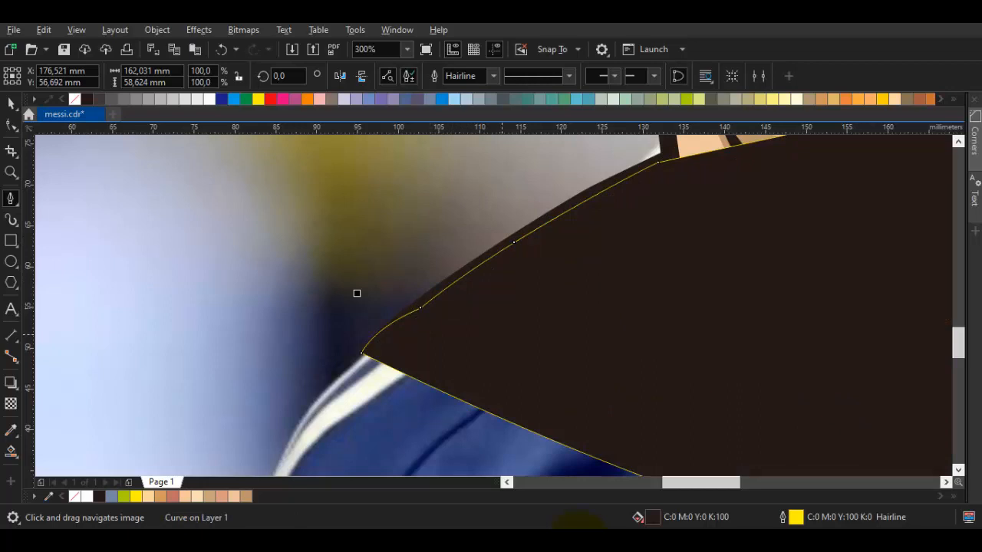
# Step: Sample the photo's jersey blue, switch it to CMYK, and fill the jersey shape with C84 M71 Y28 K0
pyautogui.scroll(-1, 522, 340)
pyautogui.press('i')
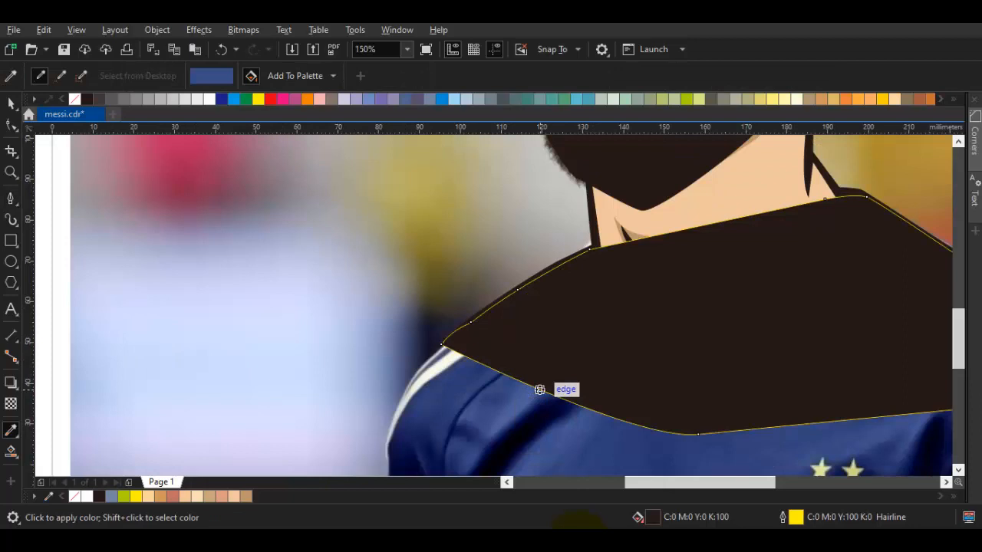
pyautogui.hotkey('shift', 'F11')
pyautogui.click(589, 152)
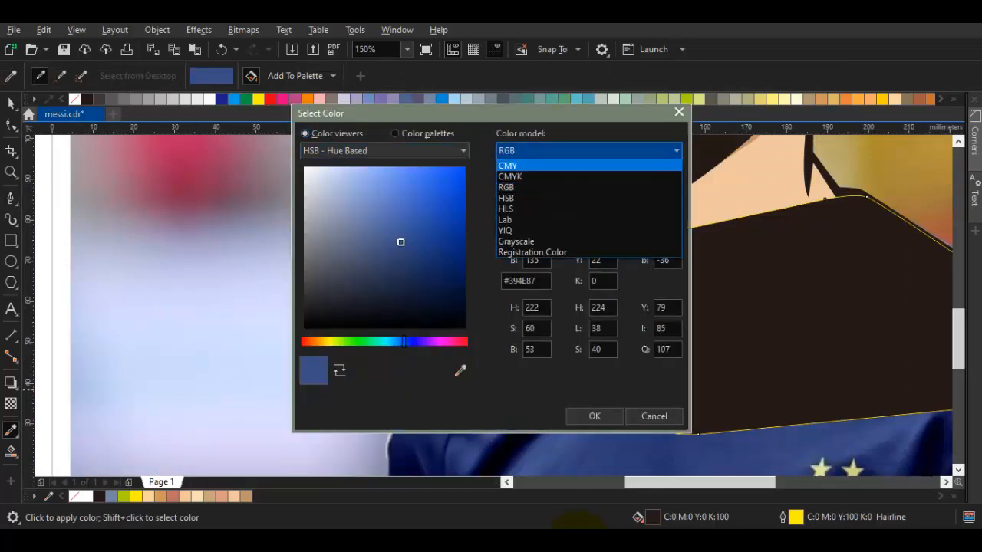
pyautogui.click(567, 177)
pyautogui.moveTo(398, 242); pyautogui.dragTo(379, 241)
pyautogui.click(594, 417)
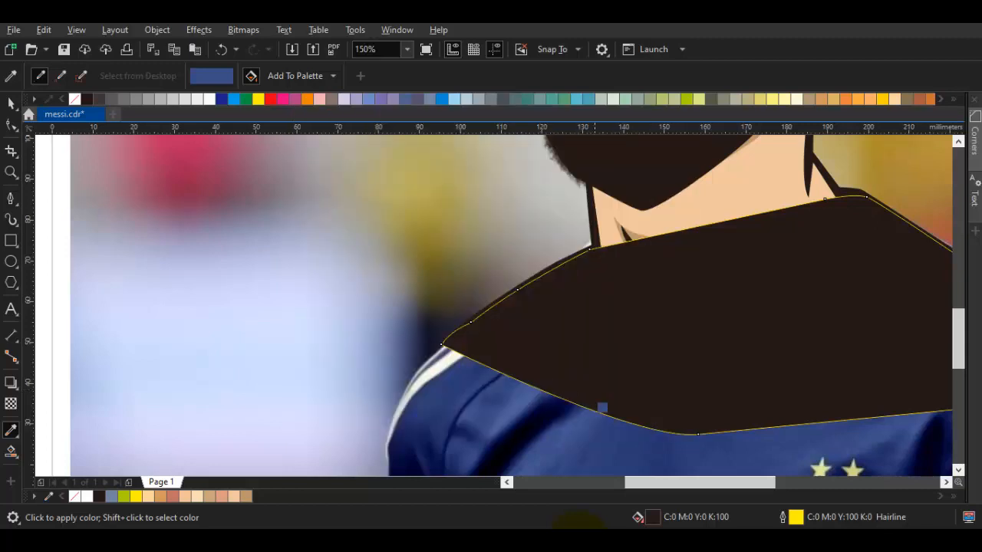
pyautogui.click(621, 364)
pyautogui.press('space')
# Step: Order the blue jersey shape behind the neck skin and dark line art, and remove its outline
pyautogui.rightClick(586, 346)
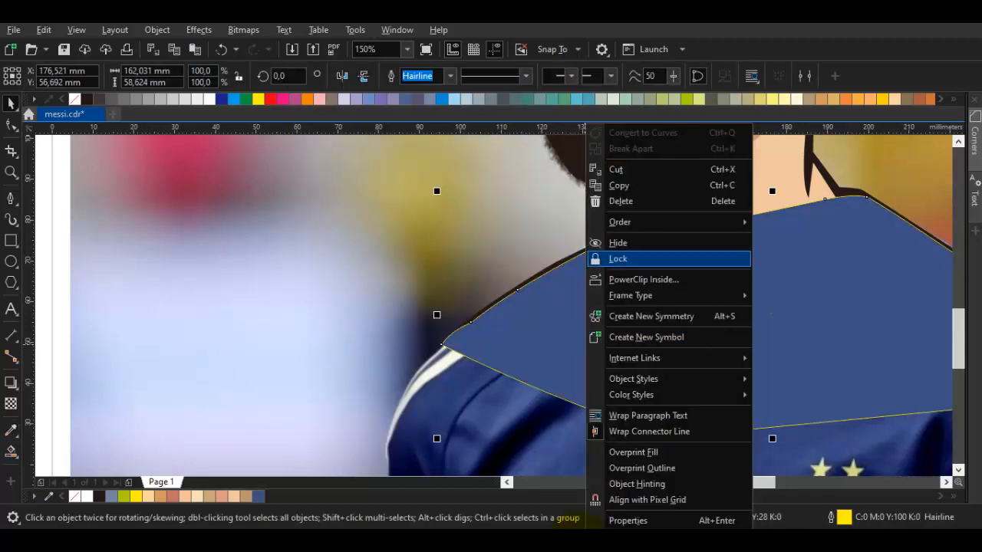
pyautogui.moveTo(652, 221)
pyautogui.click(790, 345)
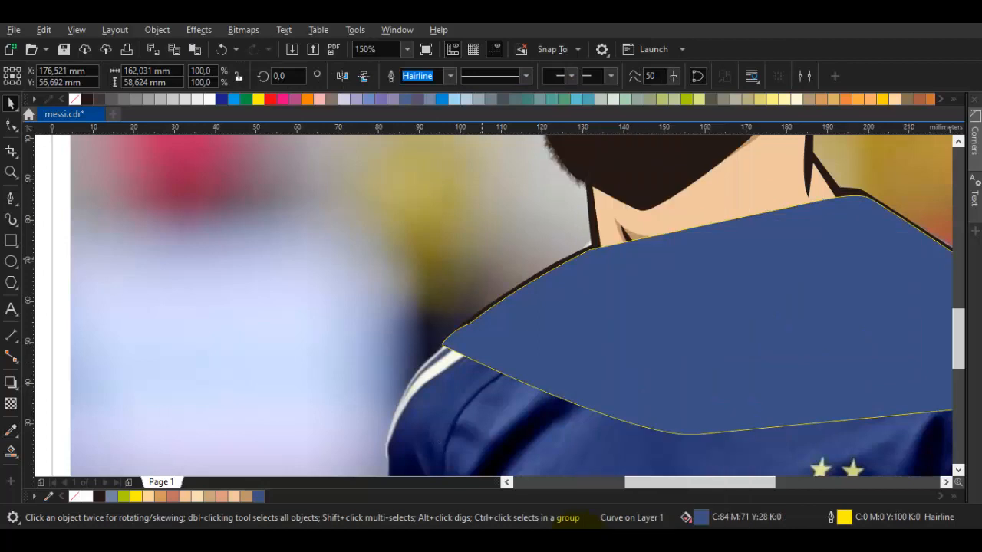
pyautogui.click(675, 230)
pyautogui.rightClick(75, 99)
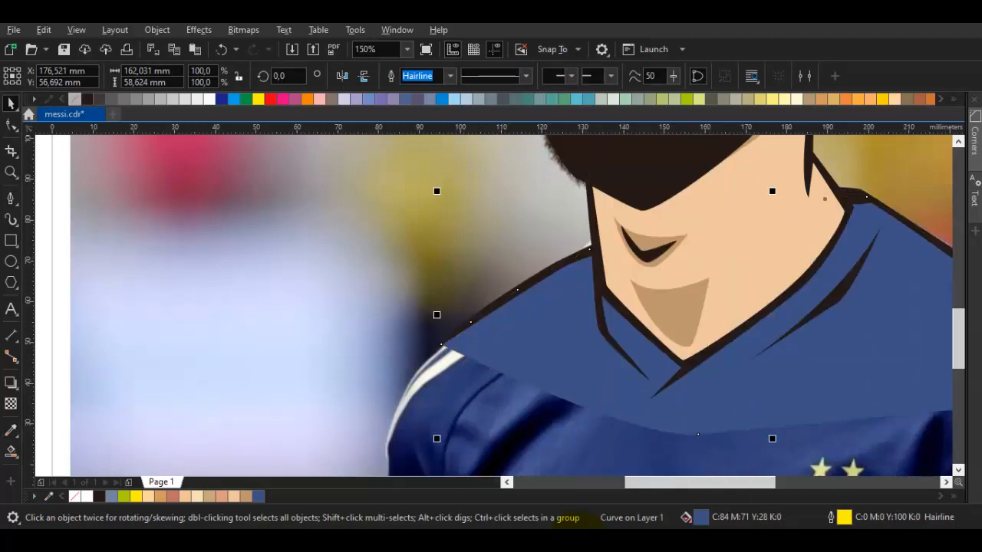
pyautogui.scroll(-2, 625, 298)
pyautogui.click(855, 326)
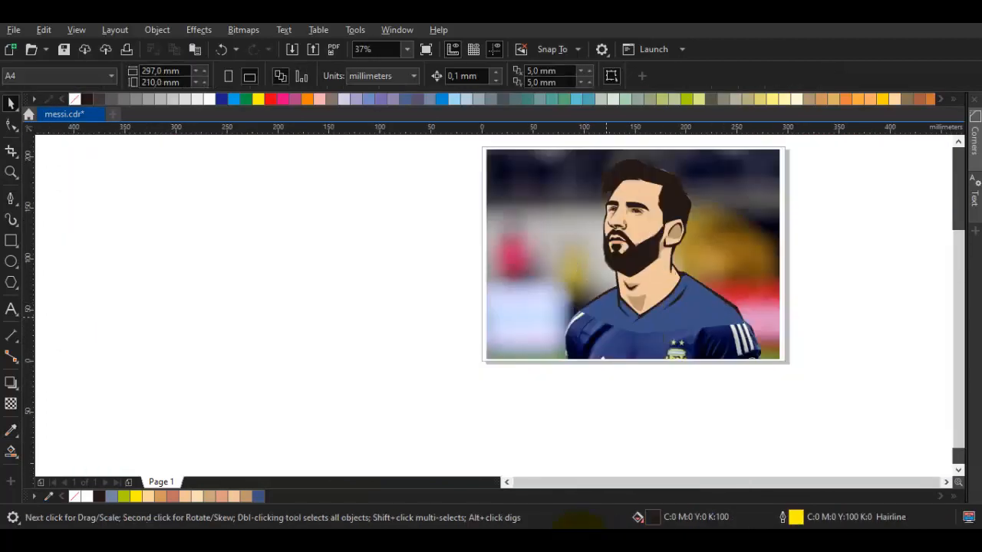
pyautogui.scroll(1, 606, 317)
pyautogui.doubleClick(606, 317)
pyautogui.scroll(-1, 678, 336)
pyautogui.press('space')
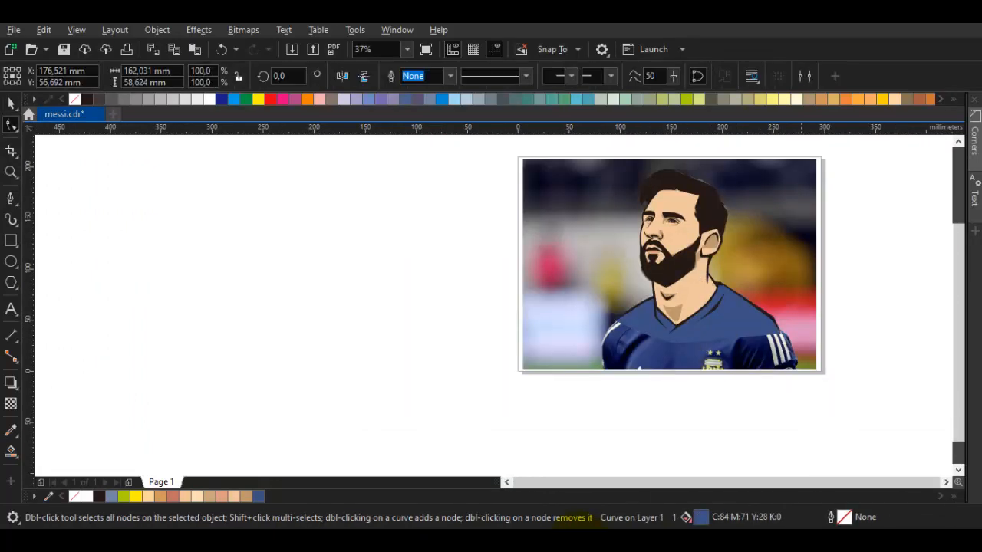
# Step: Select all the traced portrait shapes and place a copy of them on the blank area beside the page
pyautogui.moveTo(805, 399); pyautogui.dragTo(576, 158)
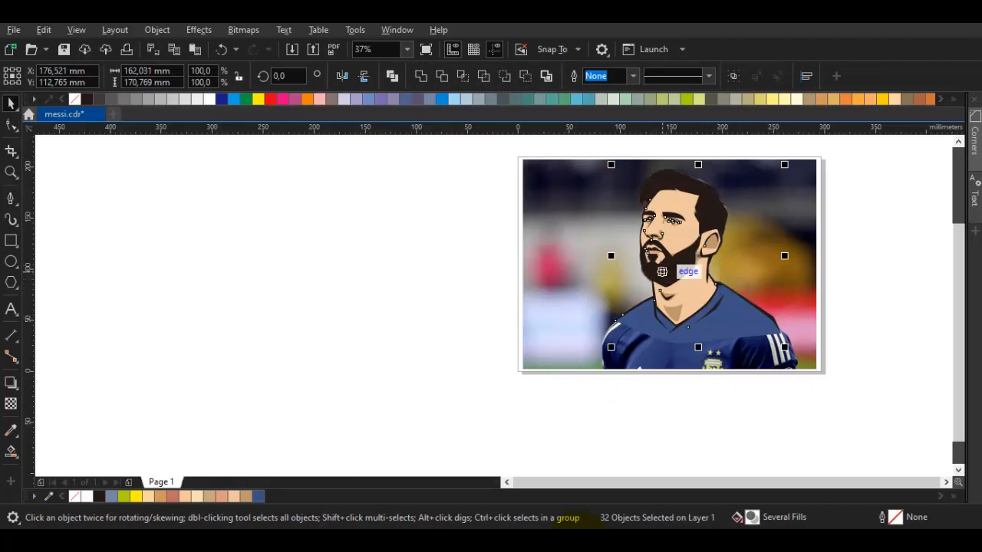
pyautogui.scroll(-2, 679, 265)
pyautogui.moveTo(675, 257); pyautogui.dragTo(484, 257)
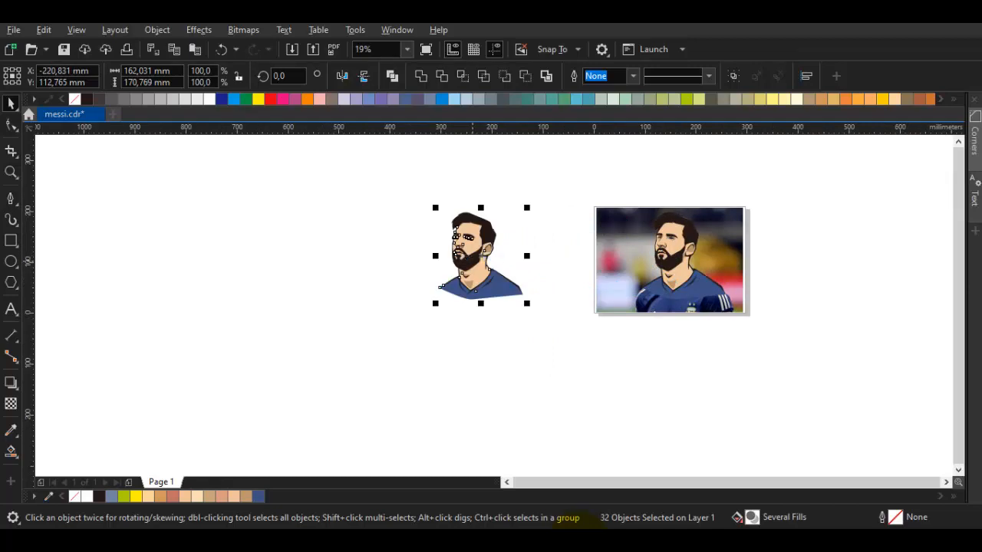
pyautogui.rightClick(470, 259)
pyautogui.click(528, 137)
pyautogui.rightClick(479, 234)
pyautogui.click(521, 185)
pyautogui.scroll(5, 464, 256)
pyautogui.press('Escape')
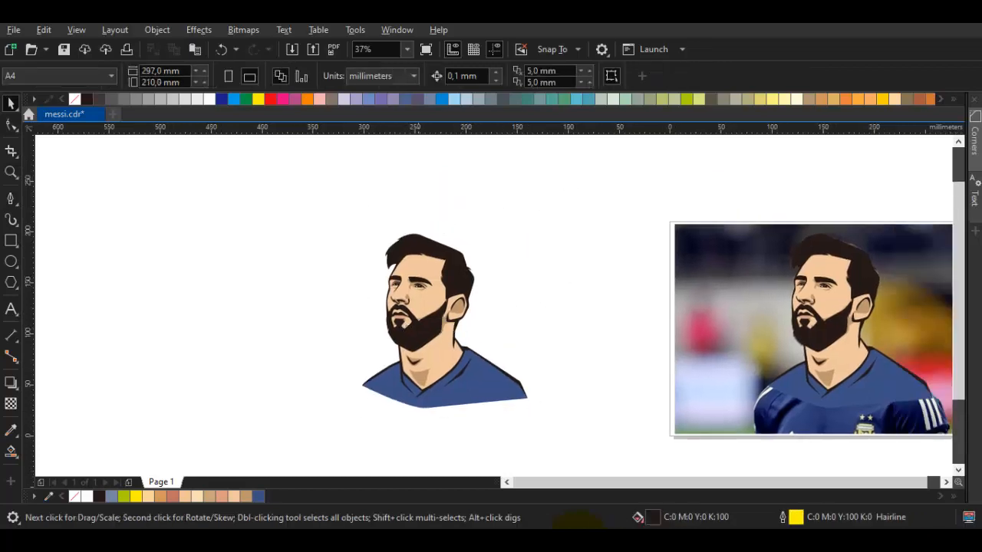
pyautogui.scroll(-3, 514, 299)
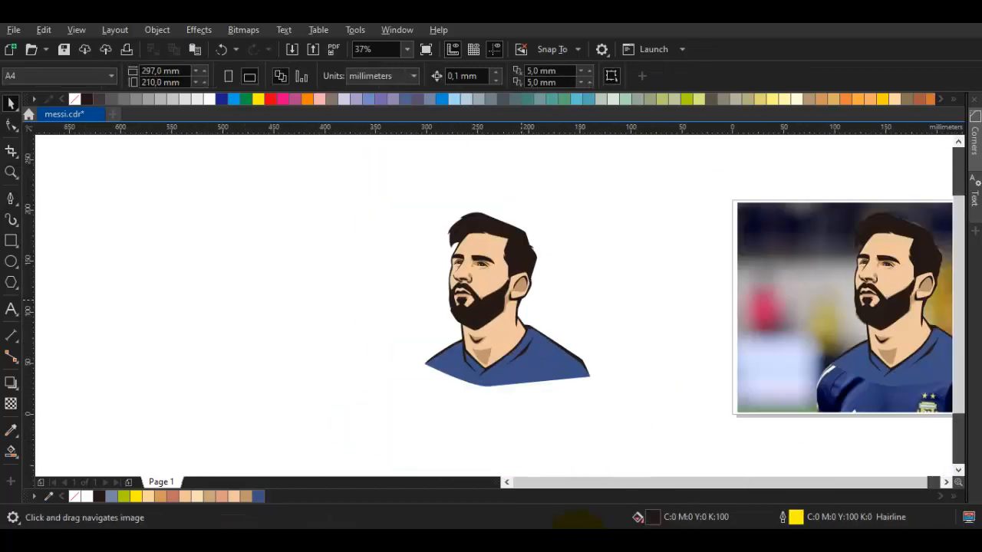